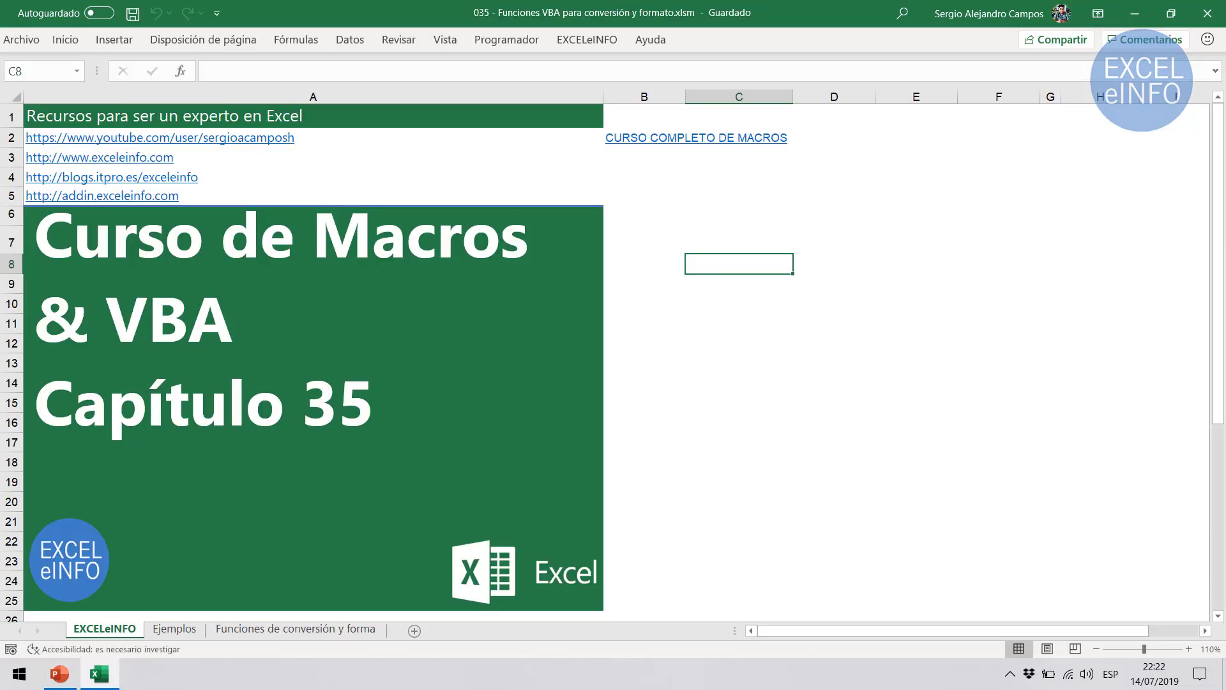
- Switch to the Ejemplos sheet, review the function names in A3:A17, and open the VBA editor
key(ctrl+Page_Down)
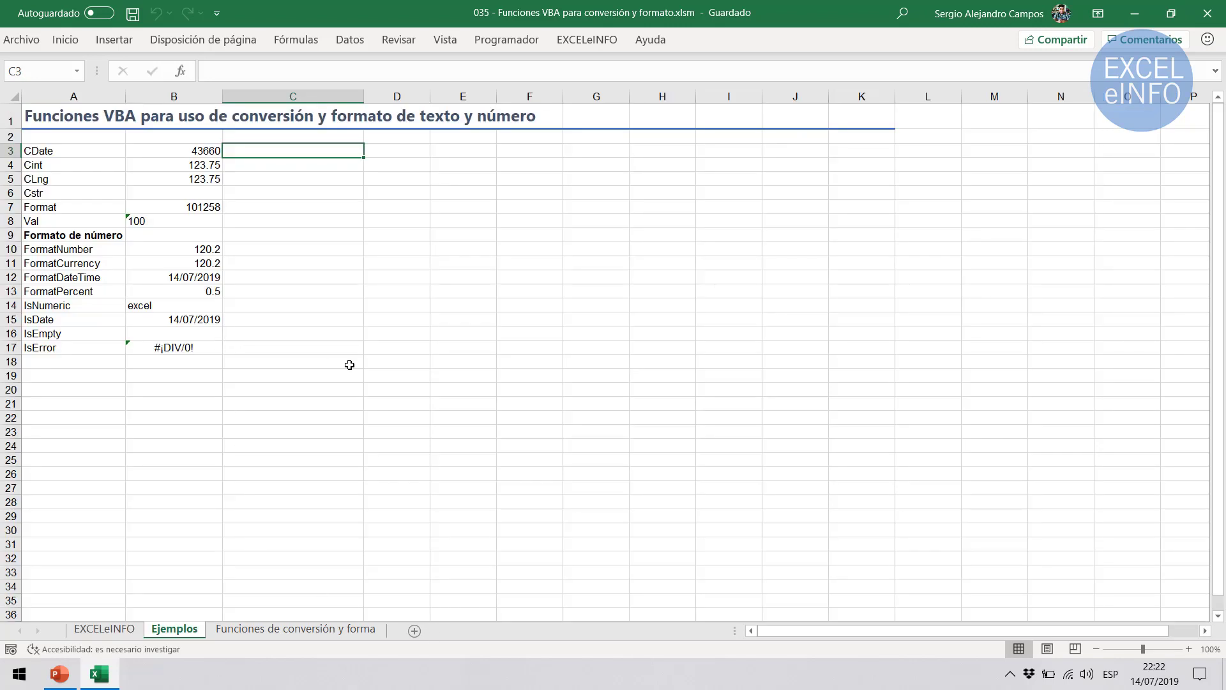
key(Left)
key(Left)
key(ctrl+shift+Down)
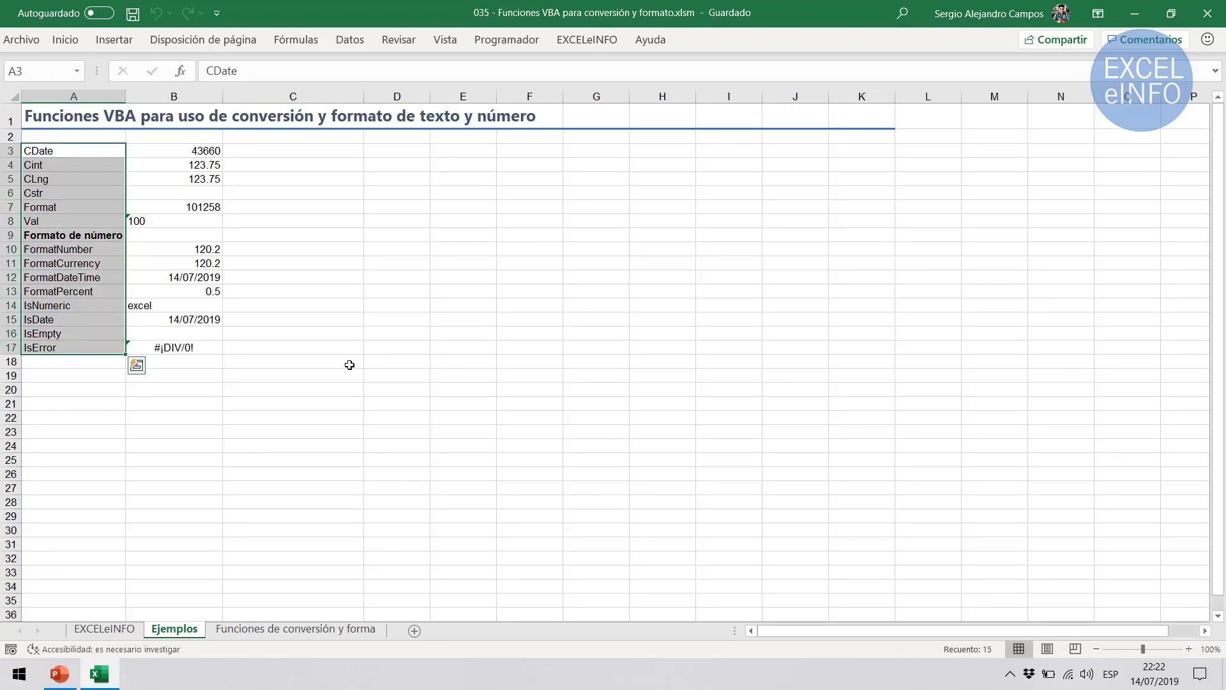
key(Right)
key(Right)
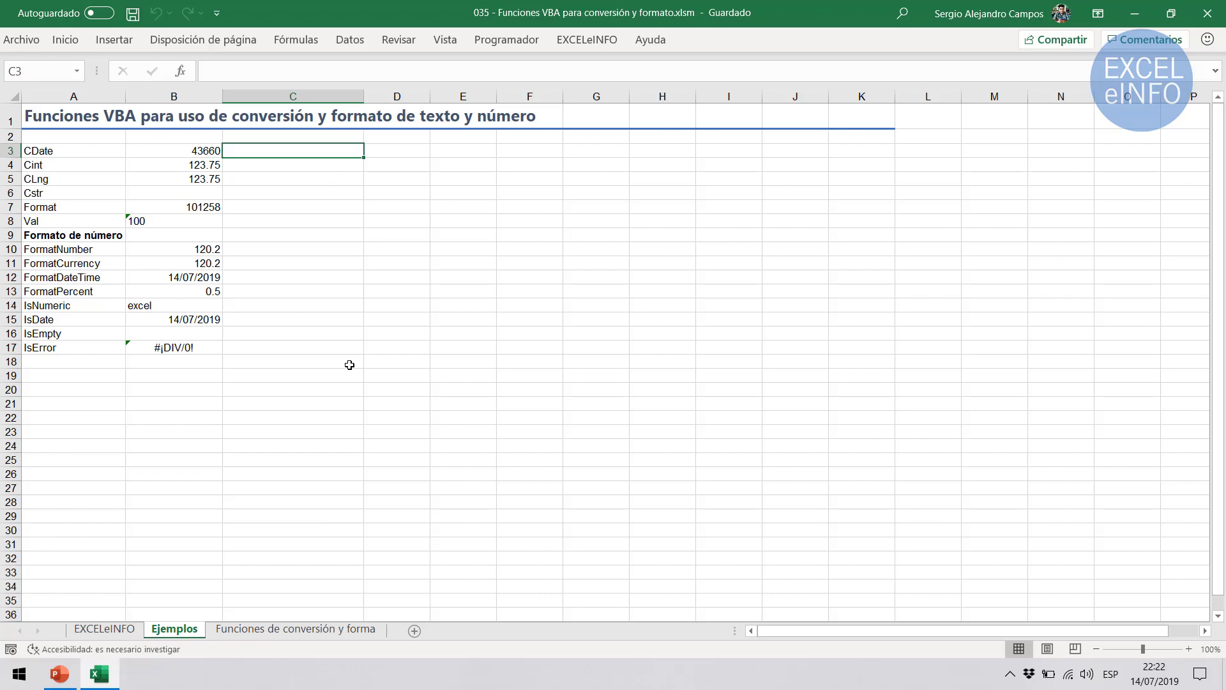
key(alt+F11)
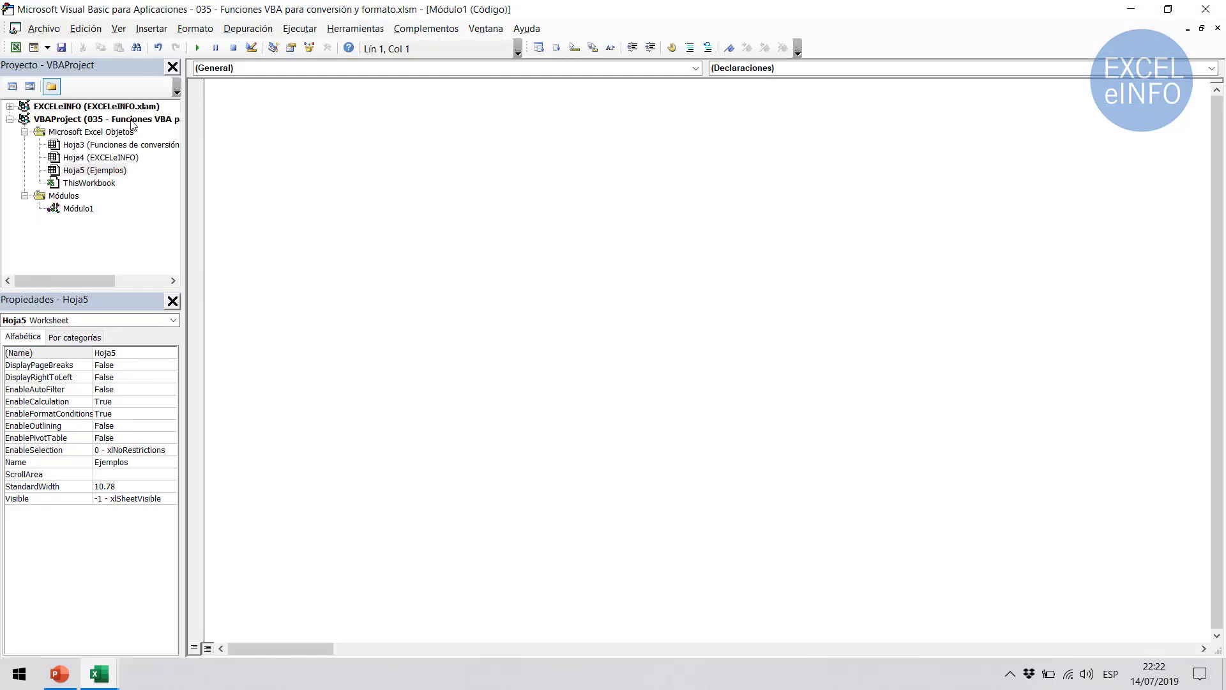
- In Módulo1, create an empty Sub ConversionesYFormato() procedure
click(87, 209)
double_click(88, 210)
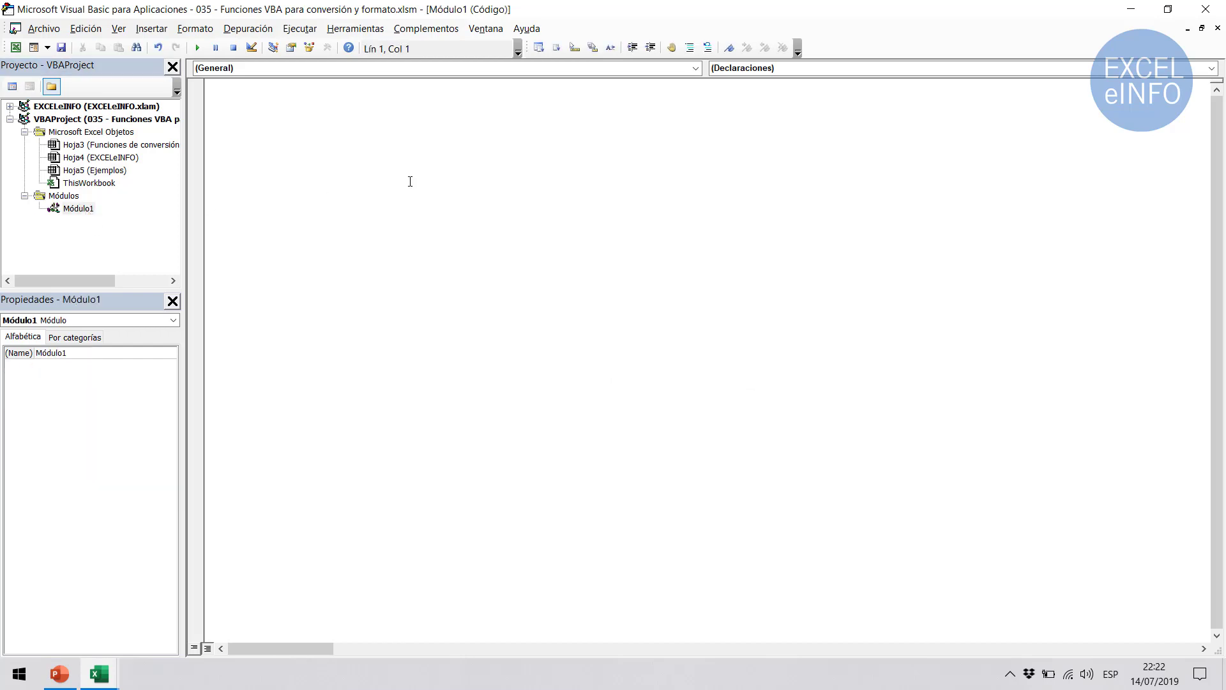
text(Sub )
text(C)
text(onversion)
text(esYFo)
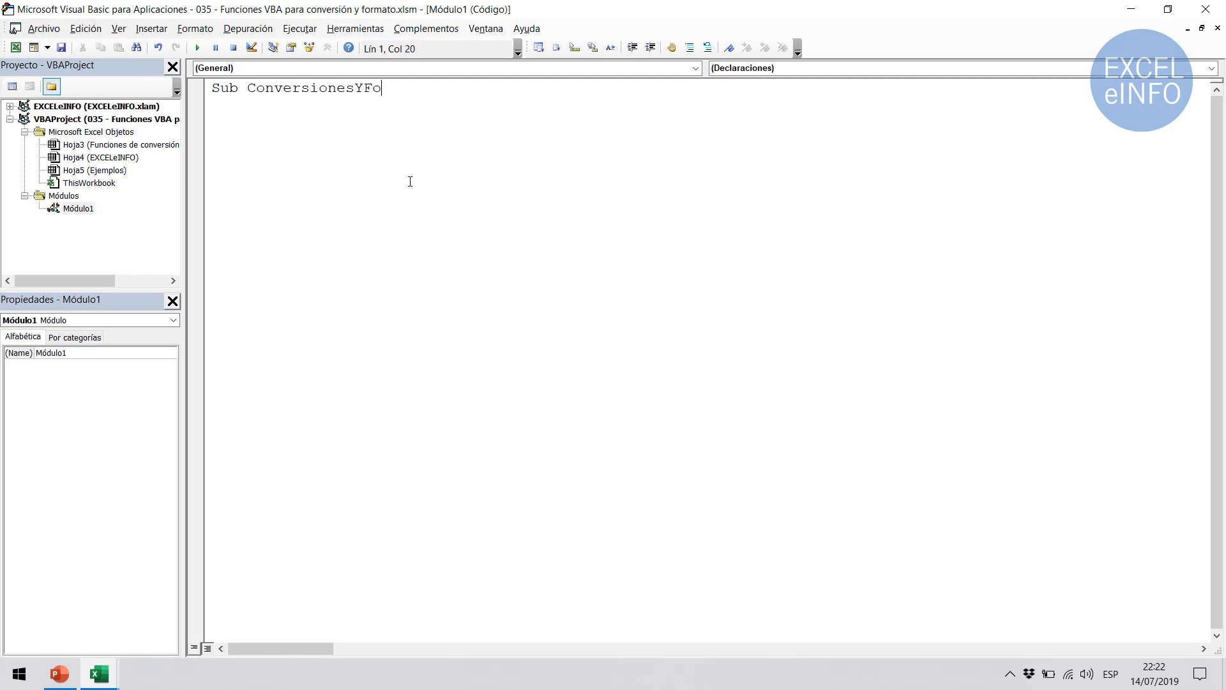
text(rmat)
key(Return)
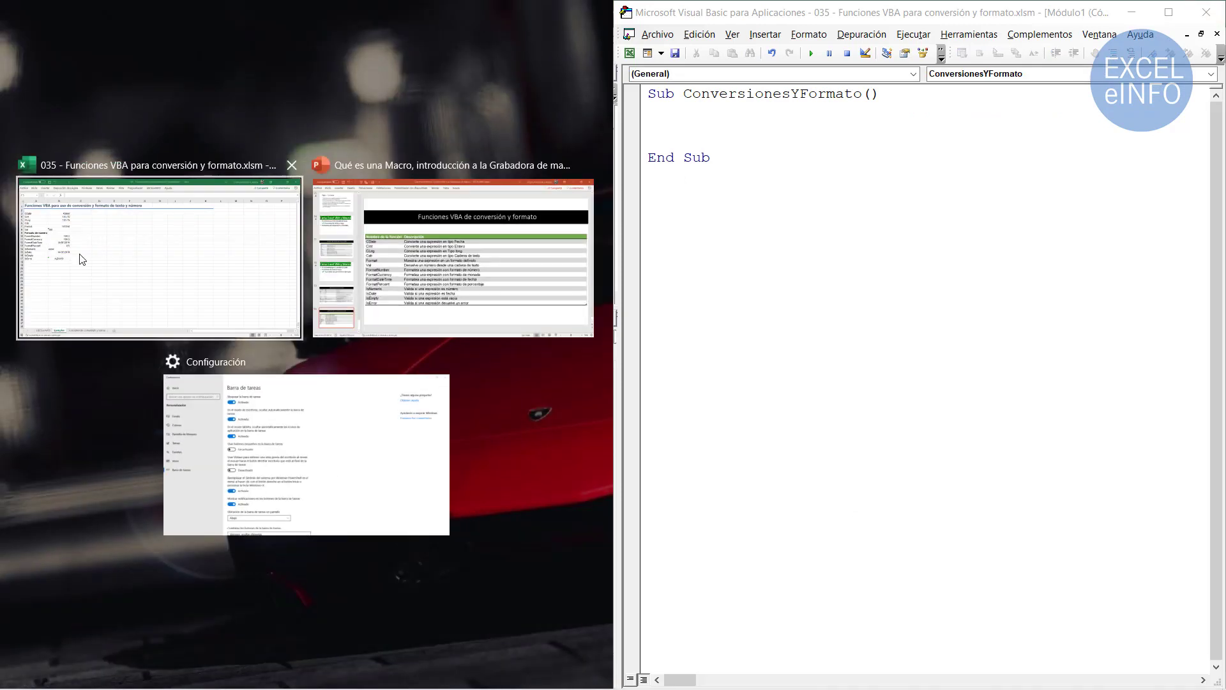
- Snap Excel beside the VBA editor, narrow it, and select cell B3
click(291, 167)
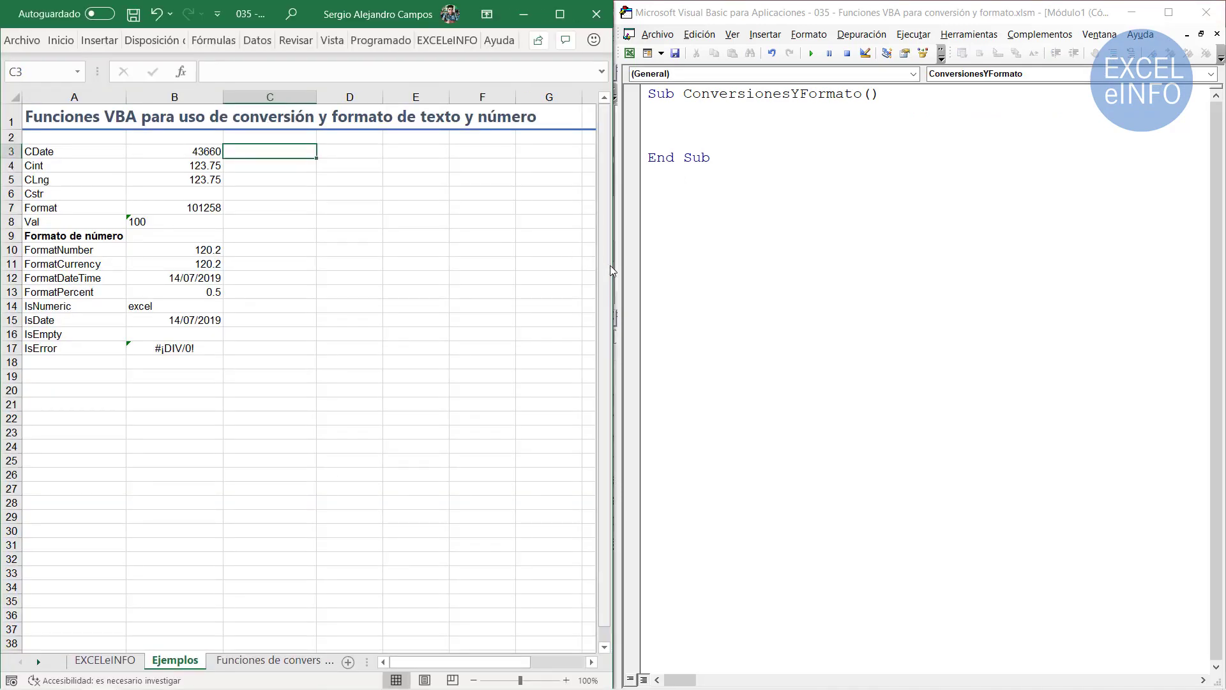
drag(611, 271, 335, 263)
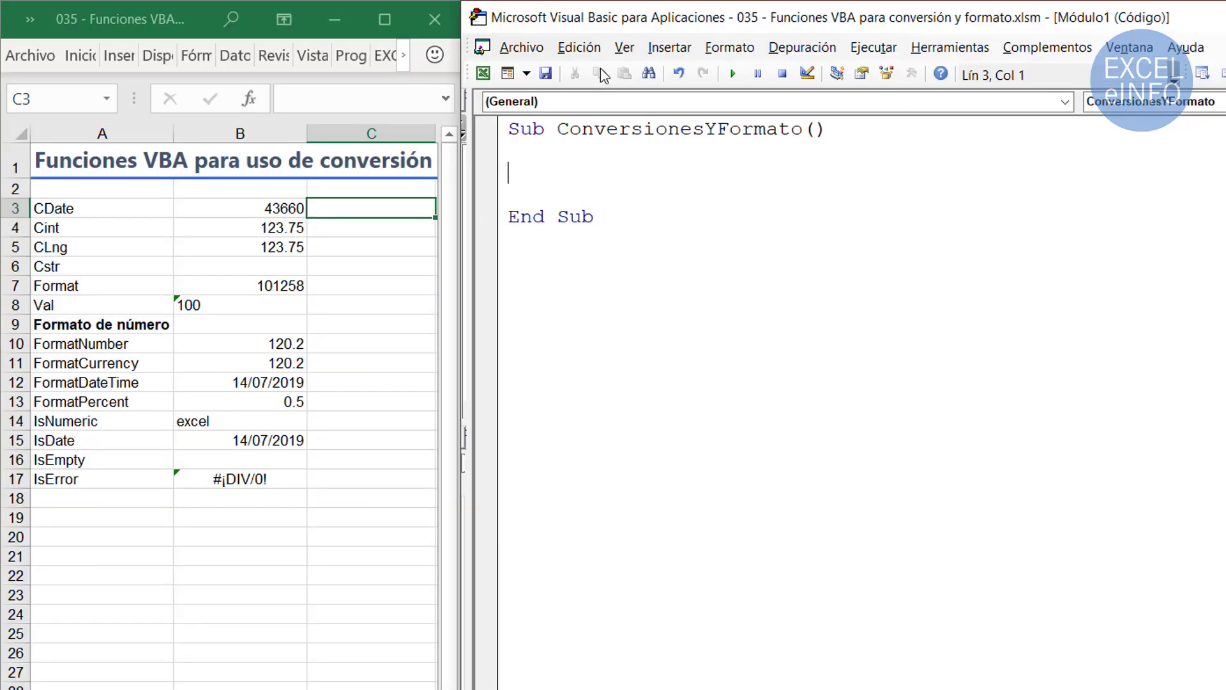
click(277, 212)
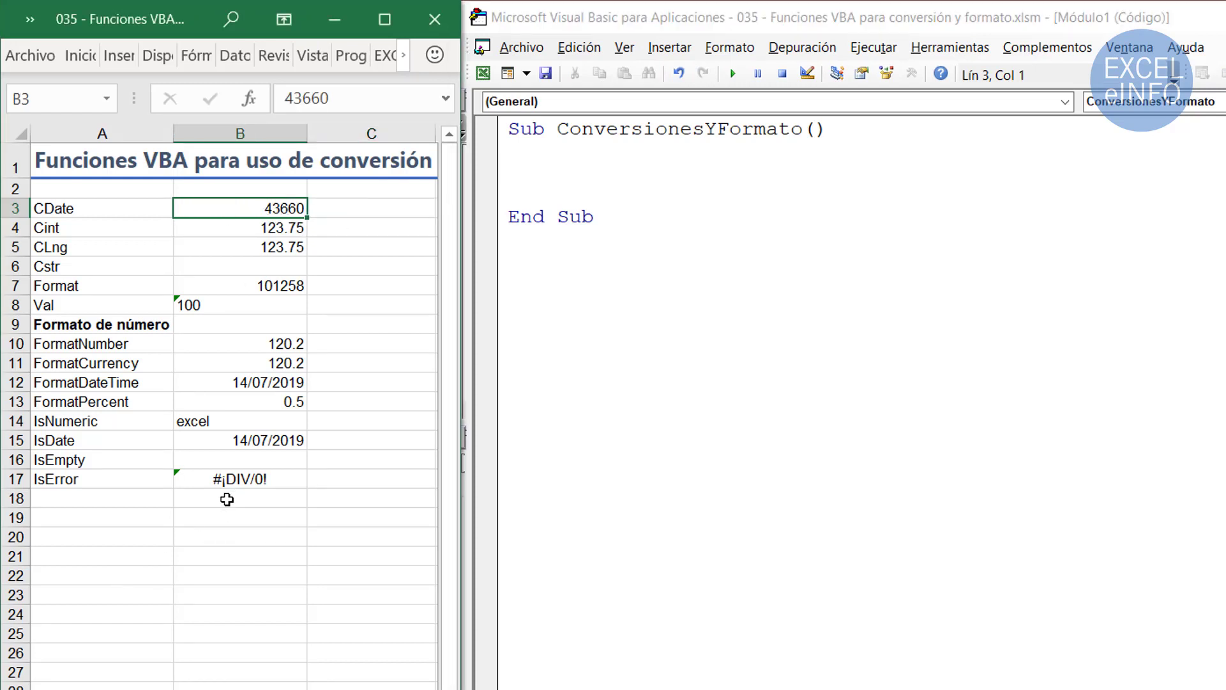
right_click(273, 205)
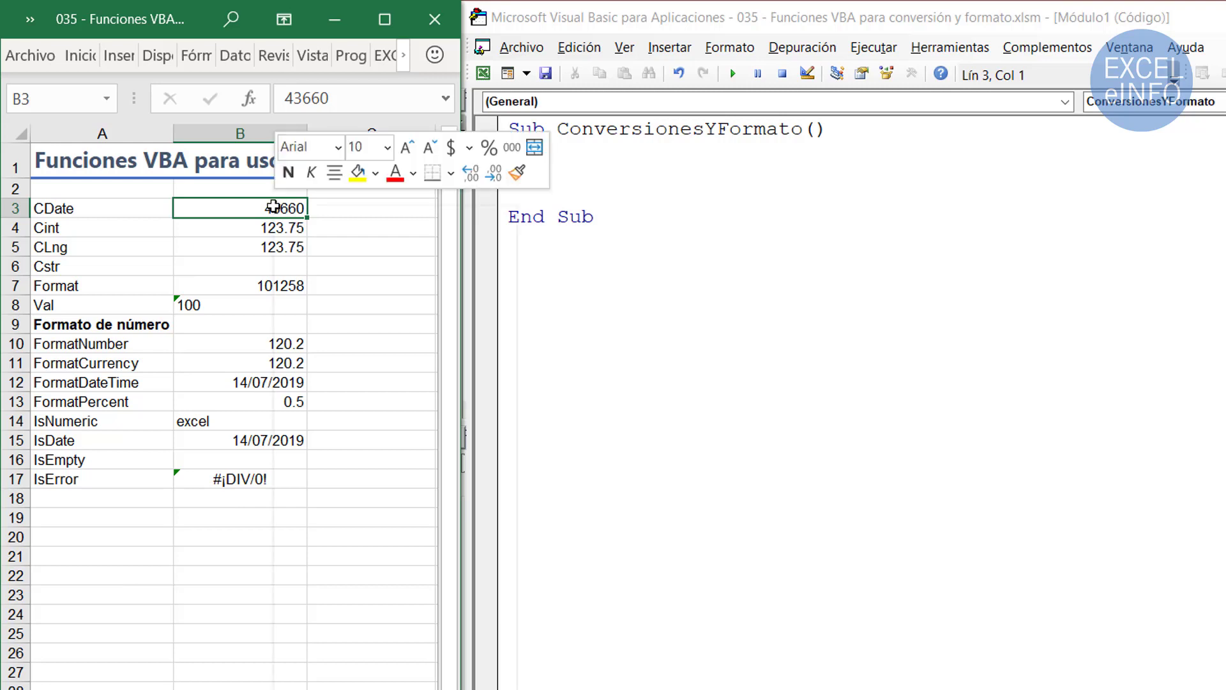
click(409, 678)
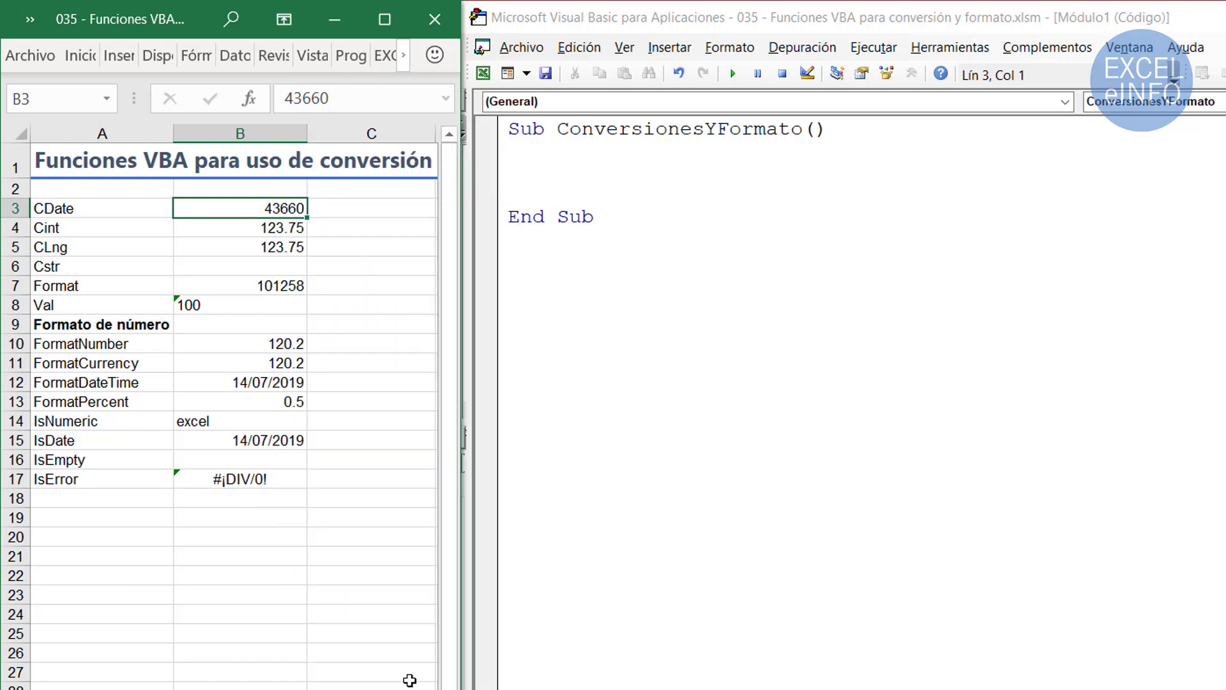
click(231, 565)
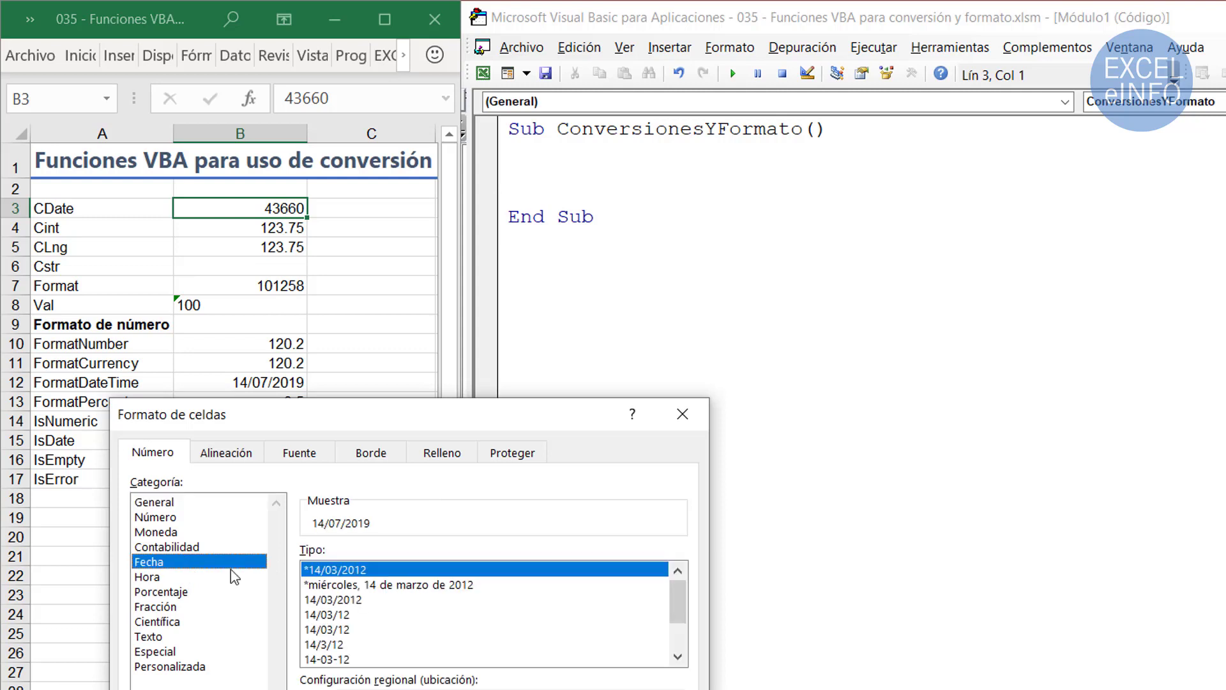
click(376, 614)
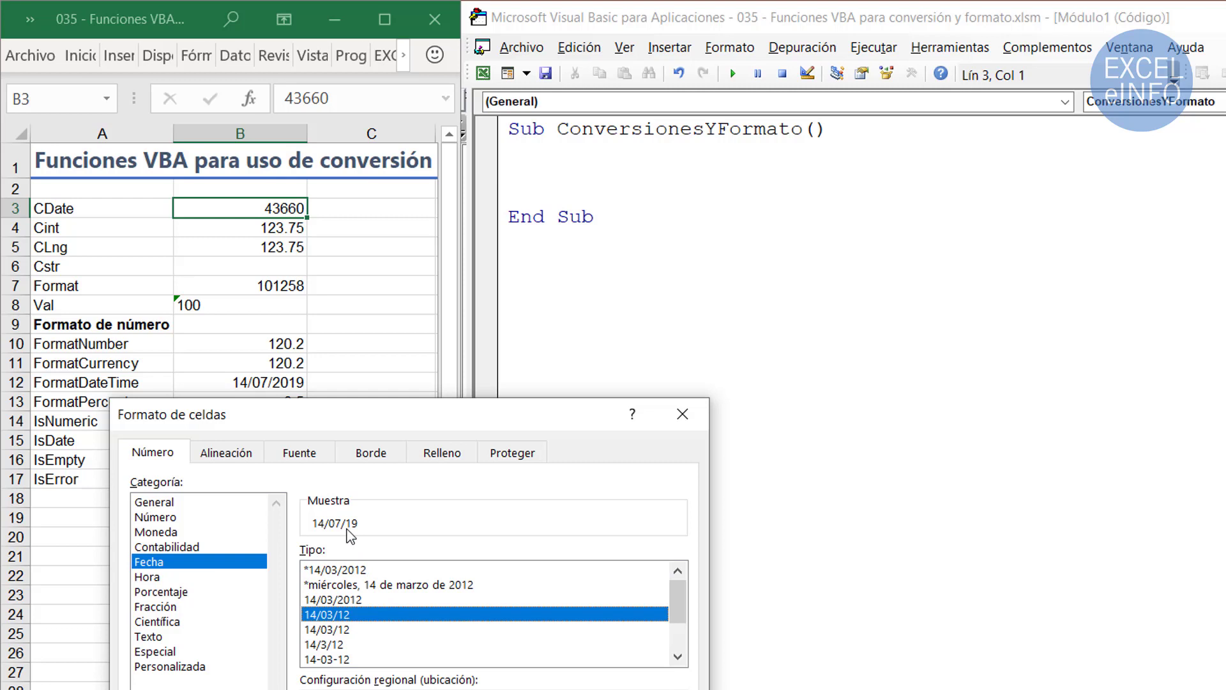
key(Escape)
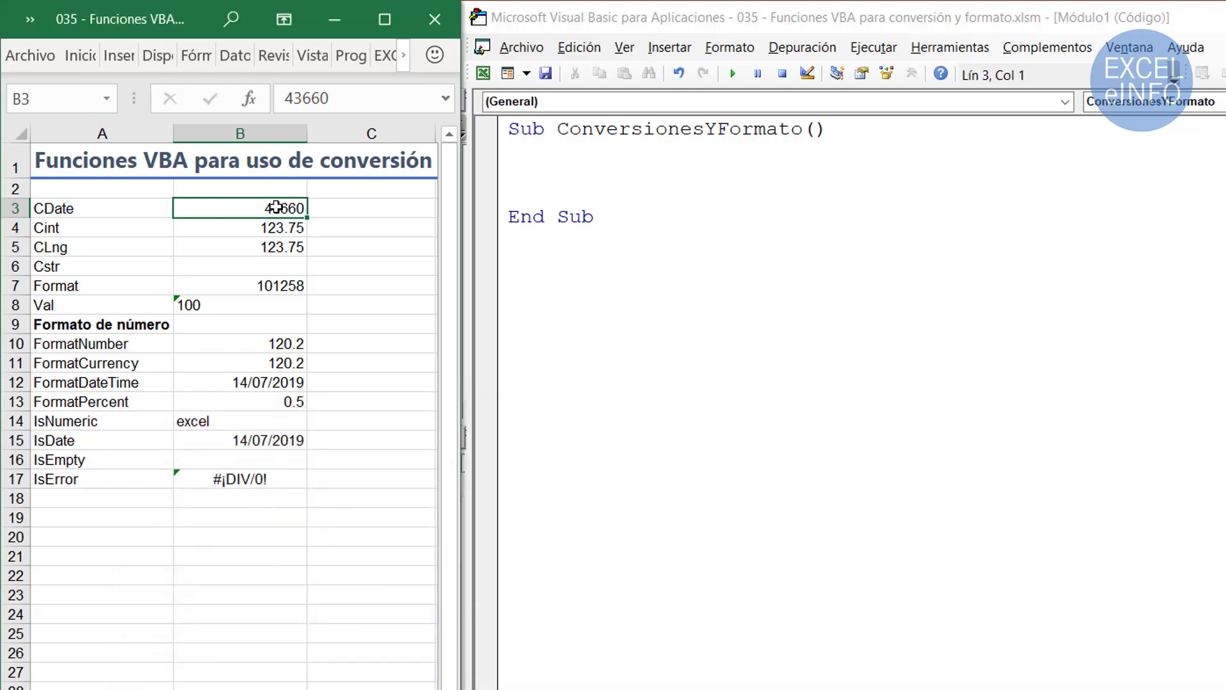
click(603, 173)
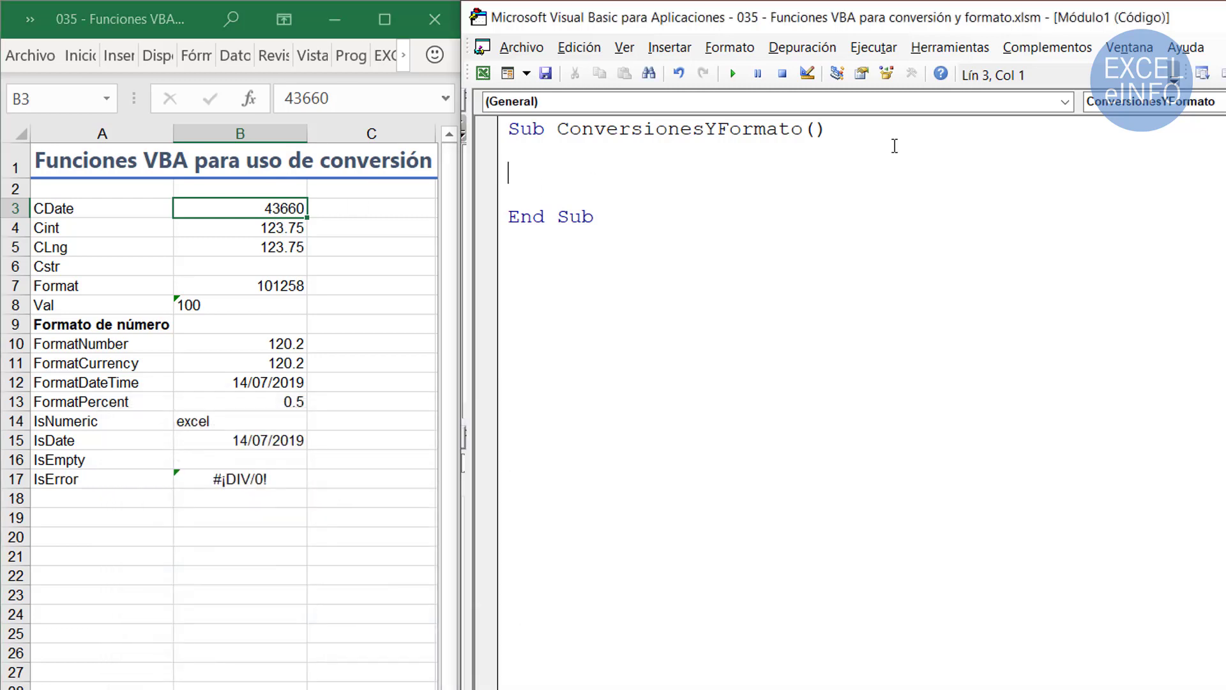
click(353, 219)
click(769, 160)
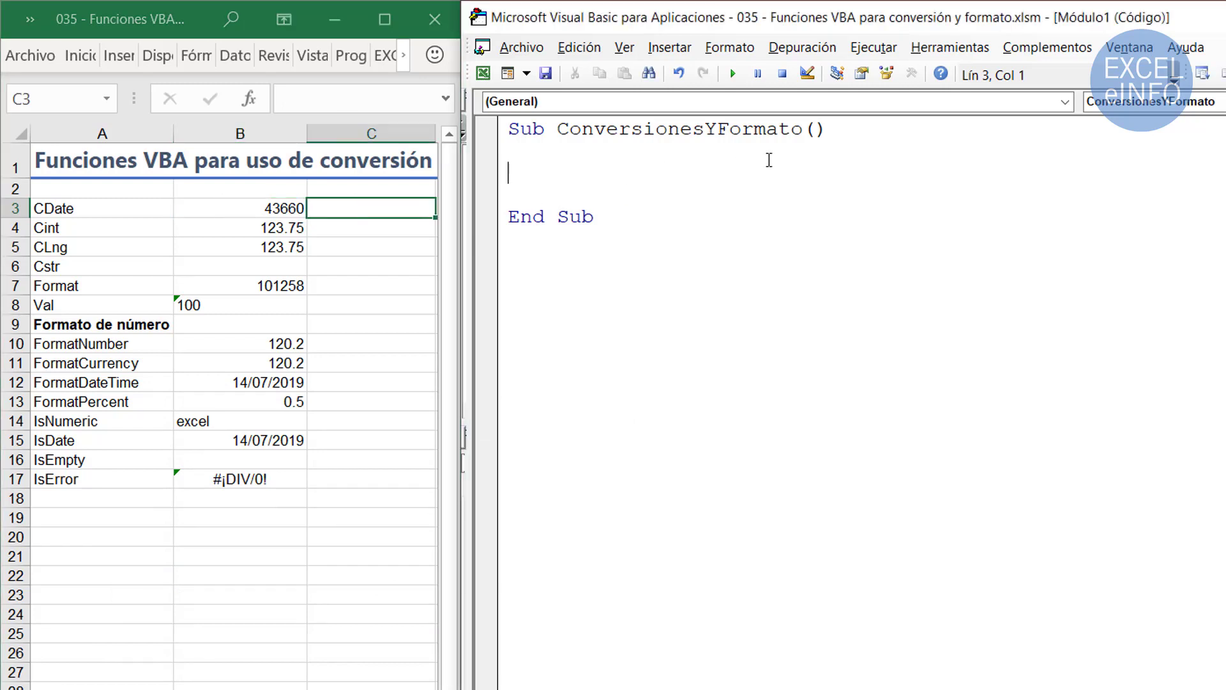
- Write the line Range("C3").Value = VBA.CDate(Range("B3").Value) in the macro
text(Range)
text((")
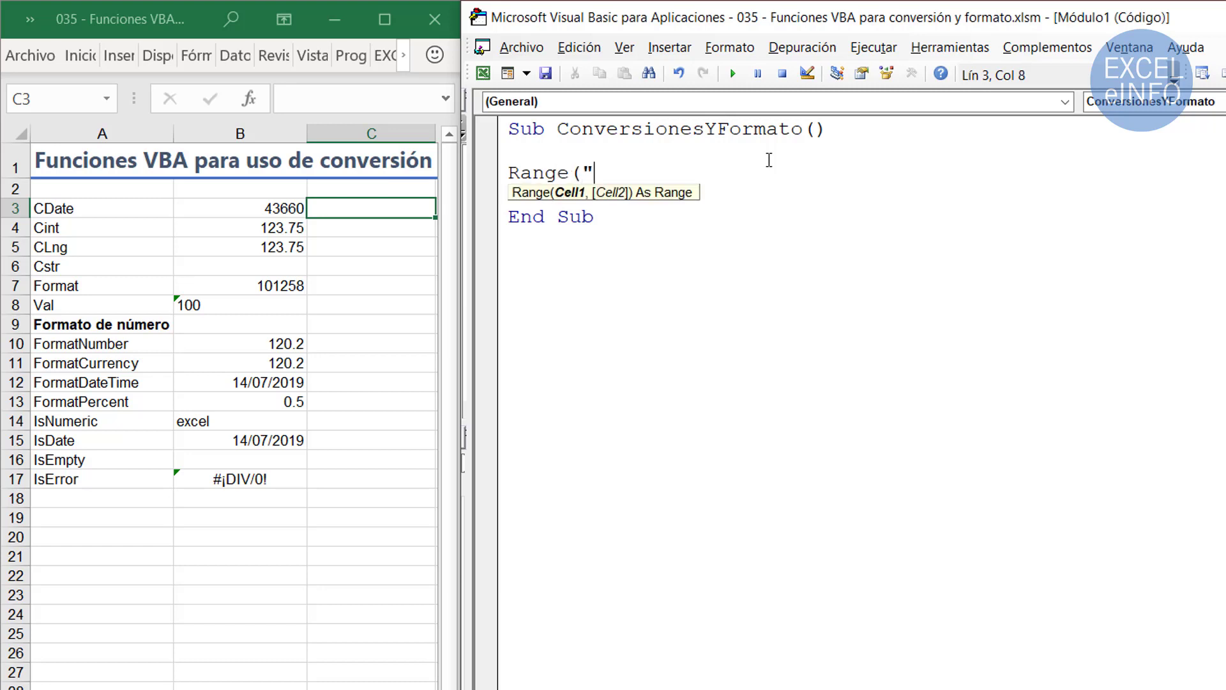
text(C3").)
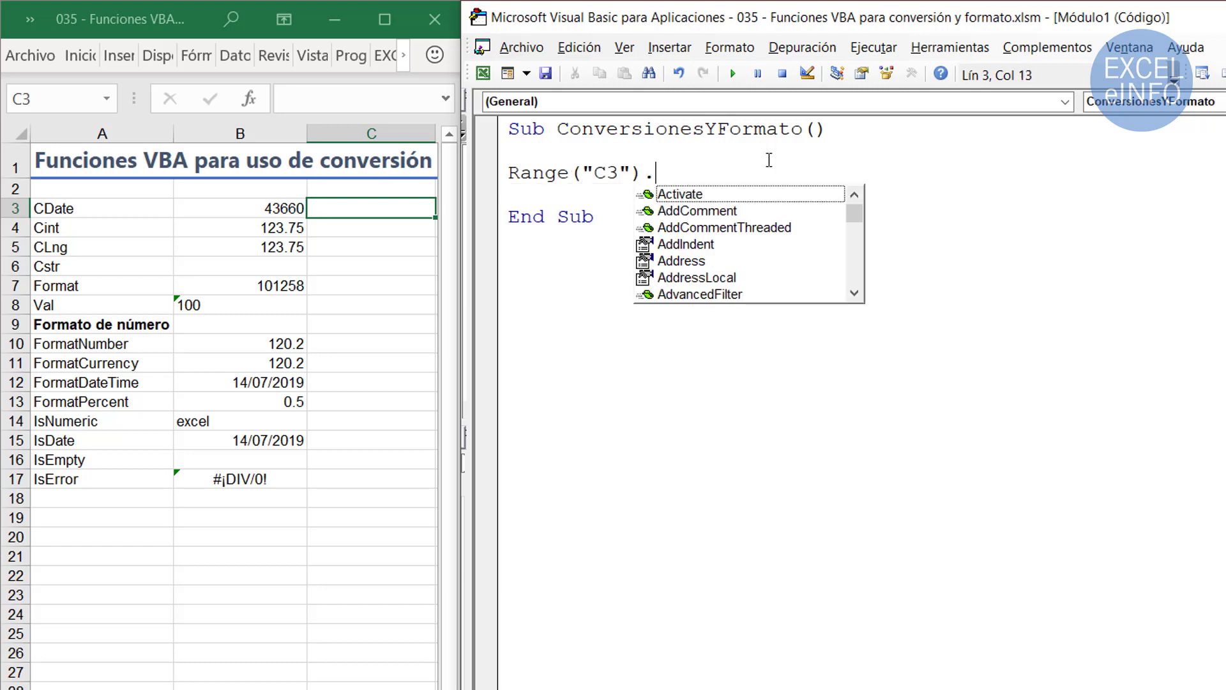
text(value )
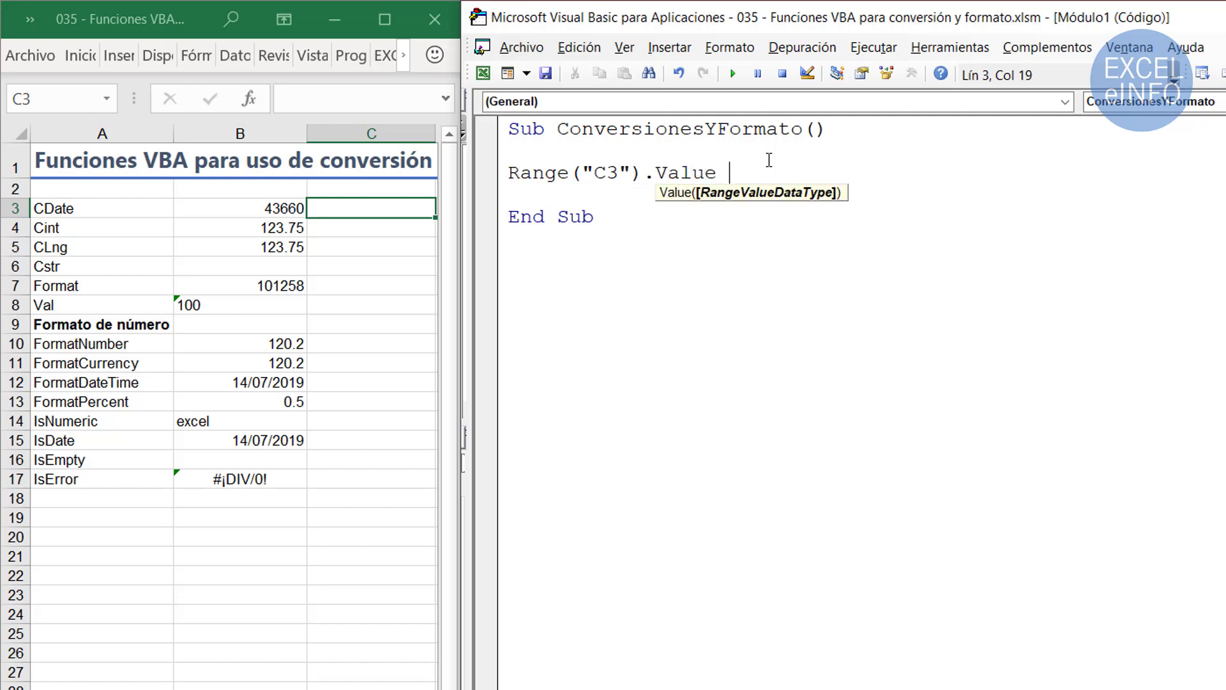
text(= VBA)
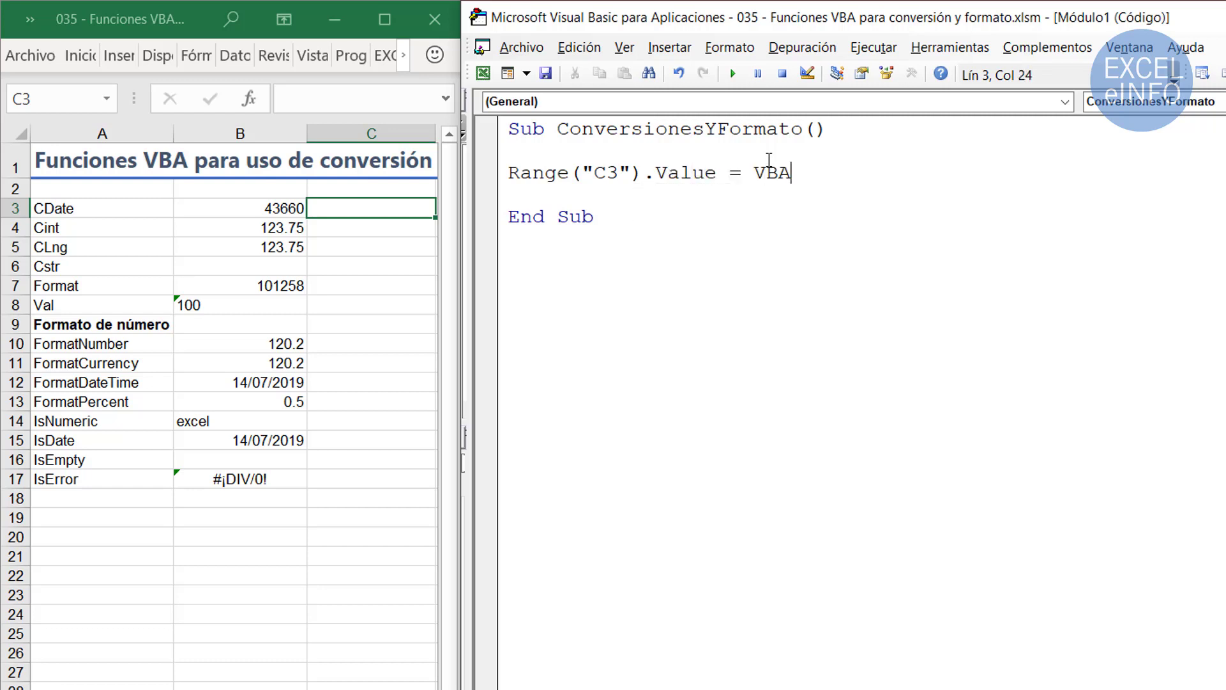
text(.)
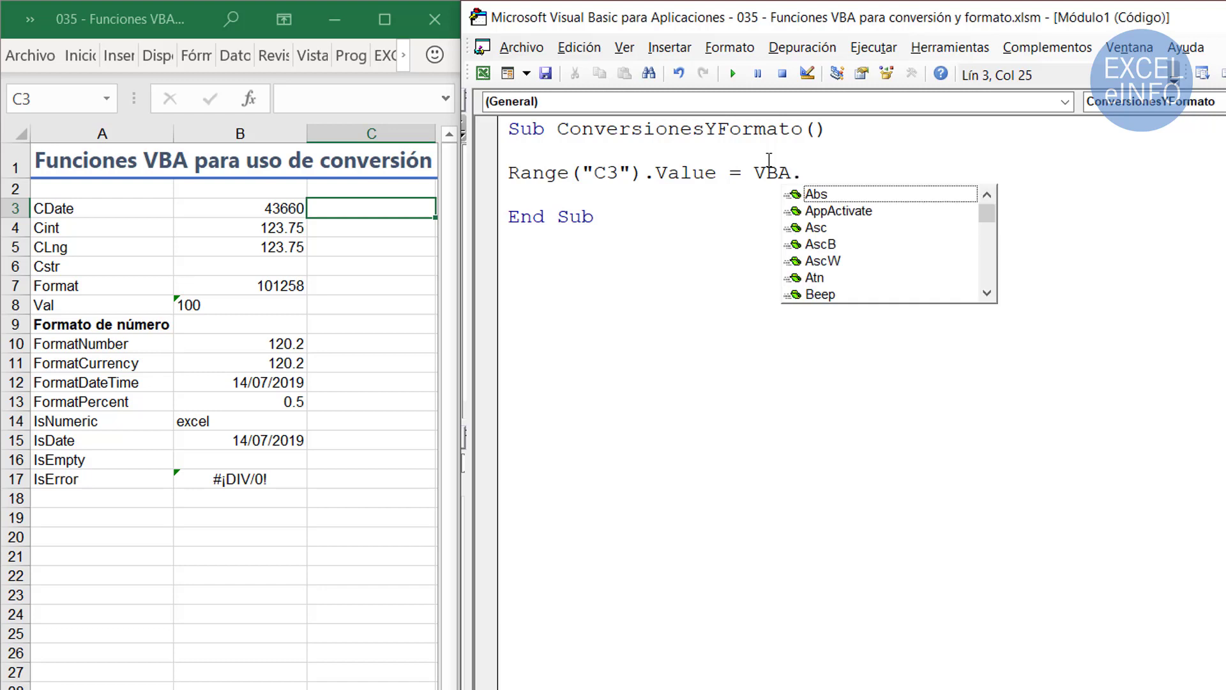
text(CD)
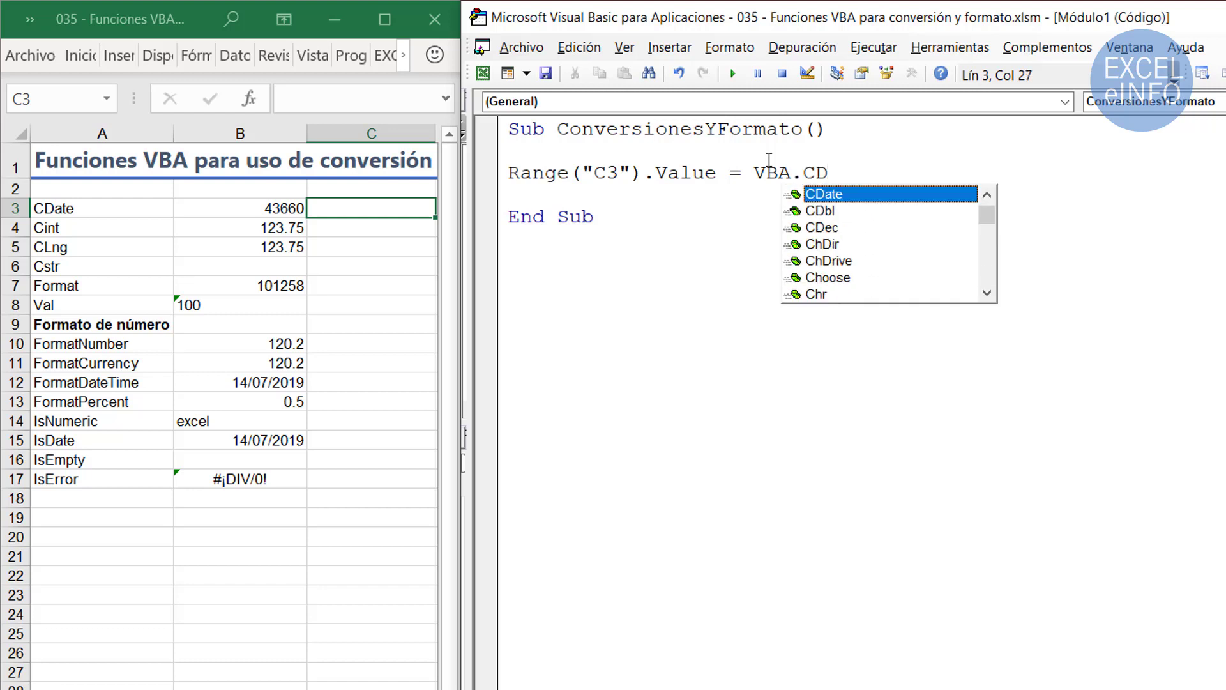
key(Tab)
text(()
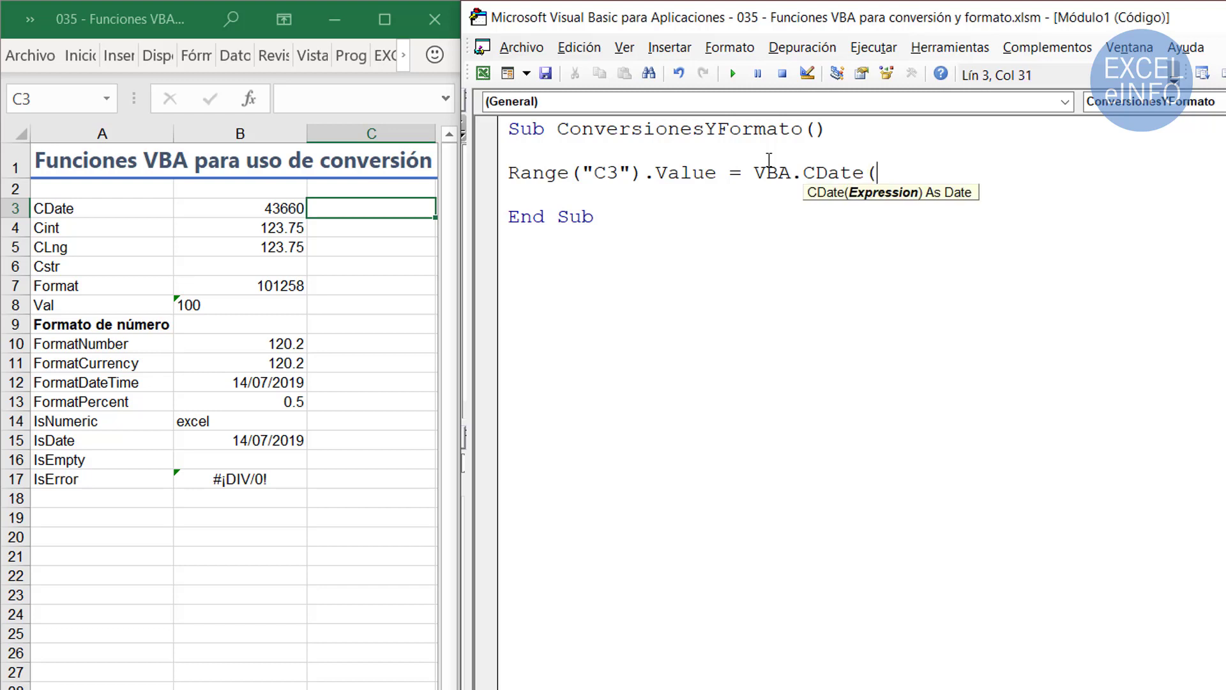
text(rAN)
key(BackSpace)
key(BackSpace)
key(BackSpace)
text(Range)
text((")
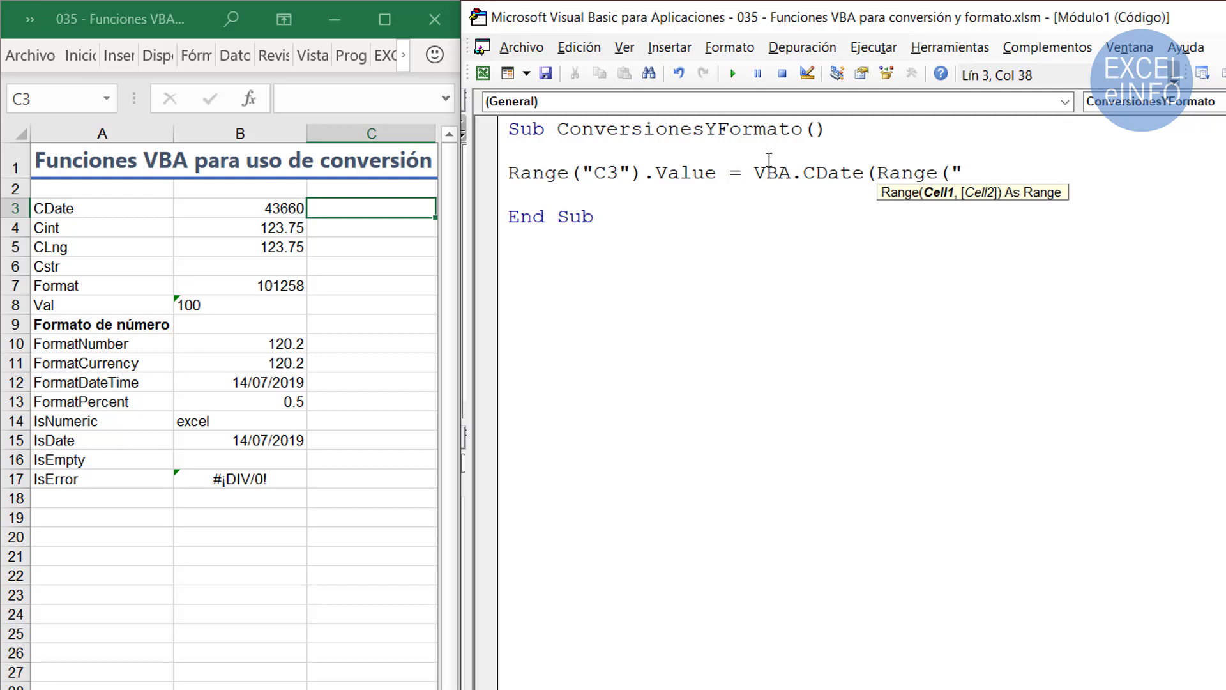
text(B3"))
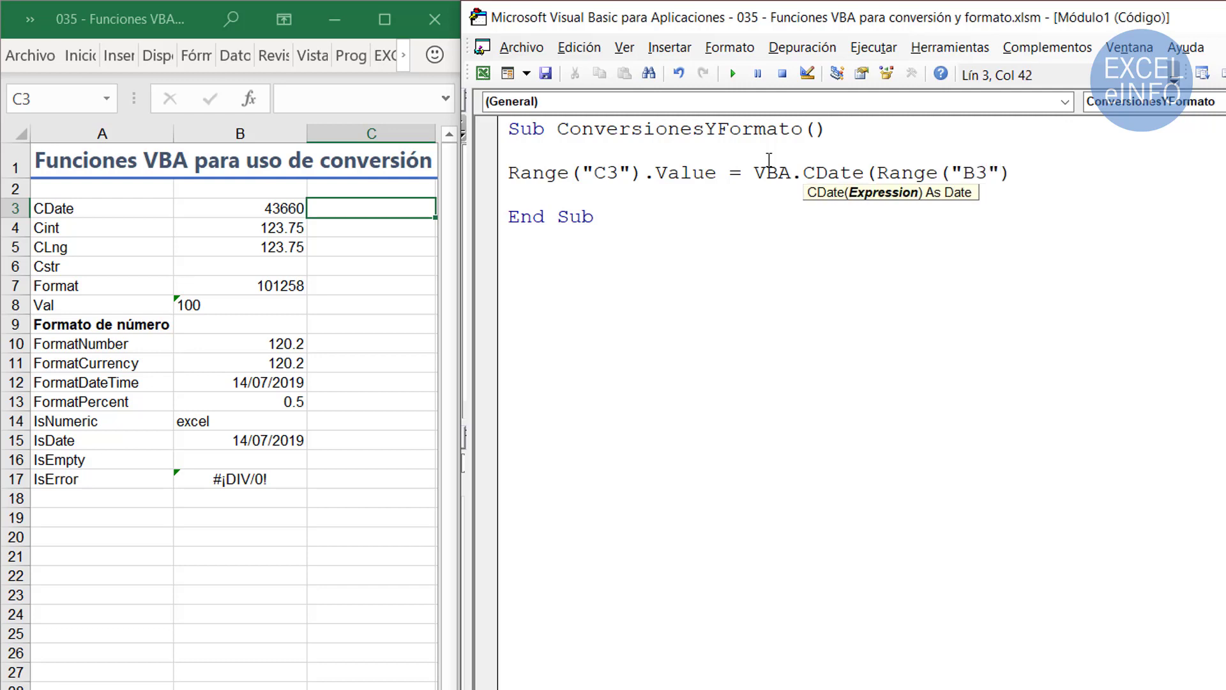
text(.value)
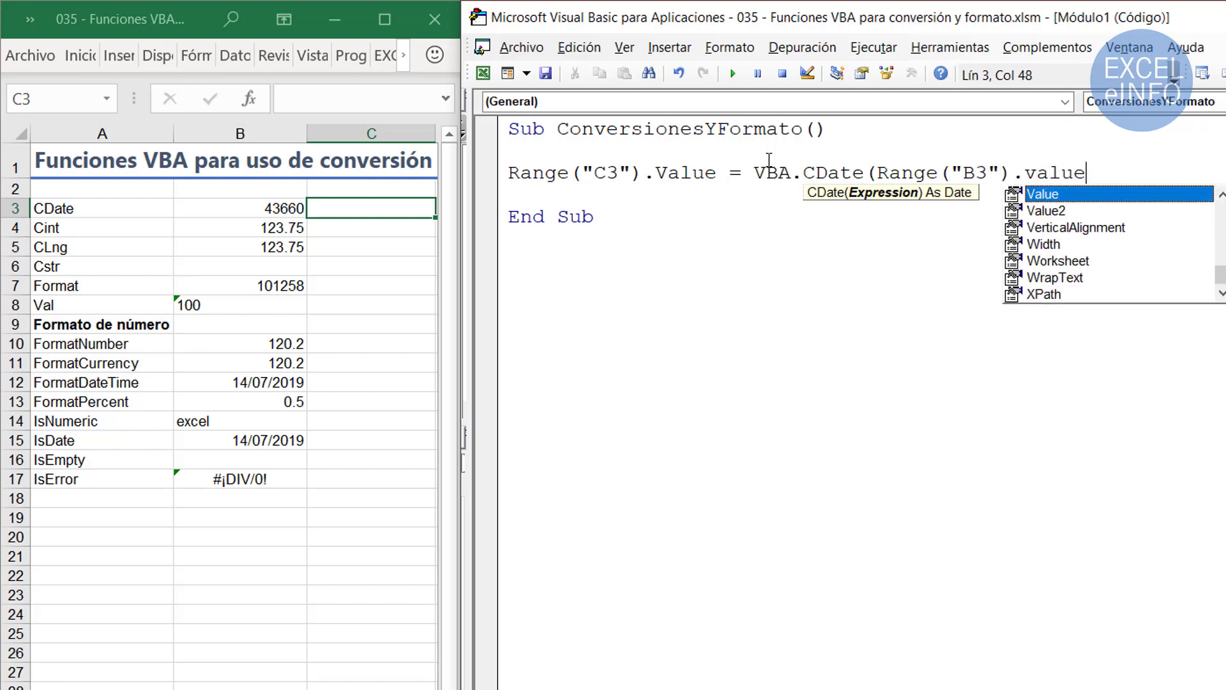
text())
key(Down)
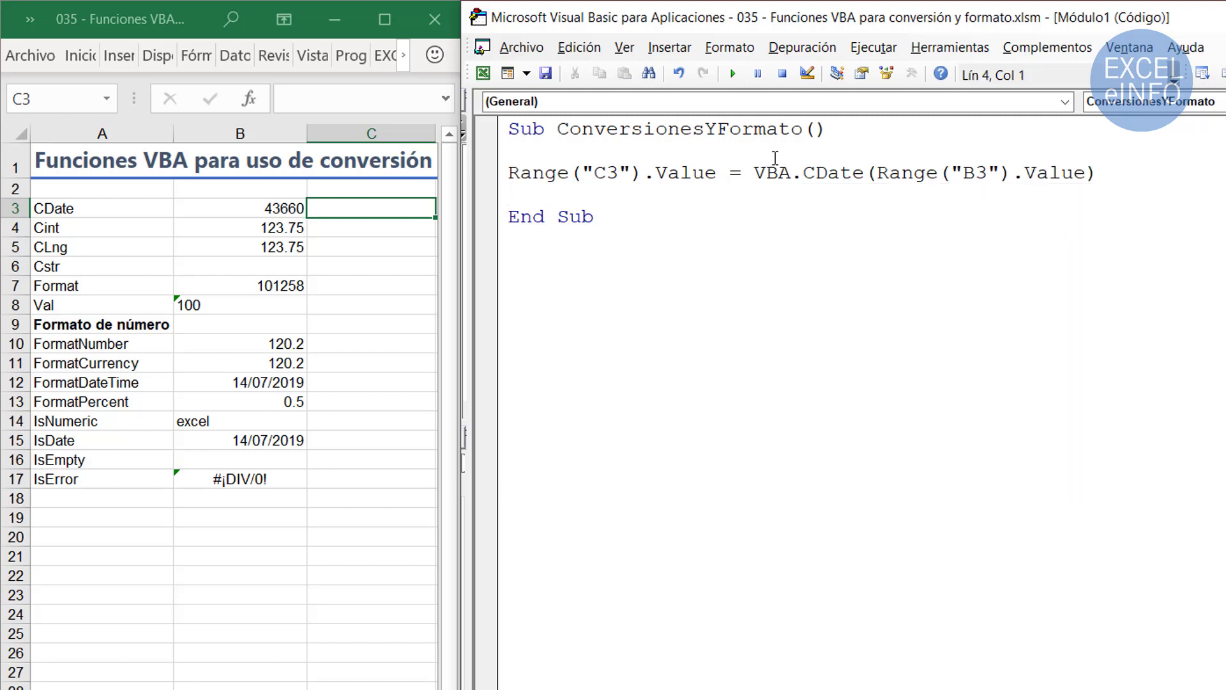
- Run the macro and confirm C3 shows the date 14/07/2019
click(733, 74)
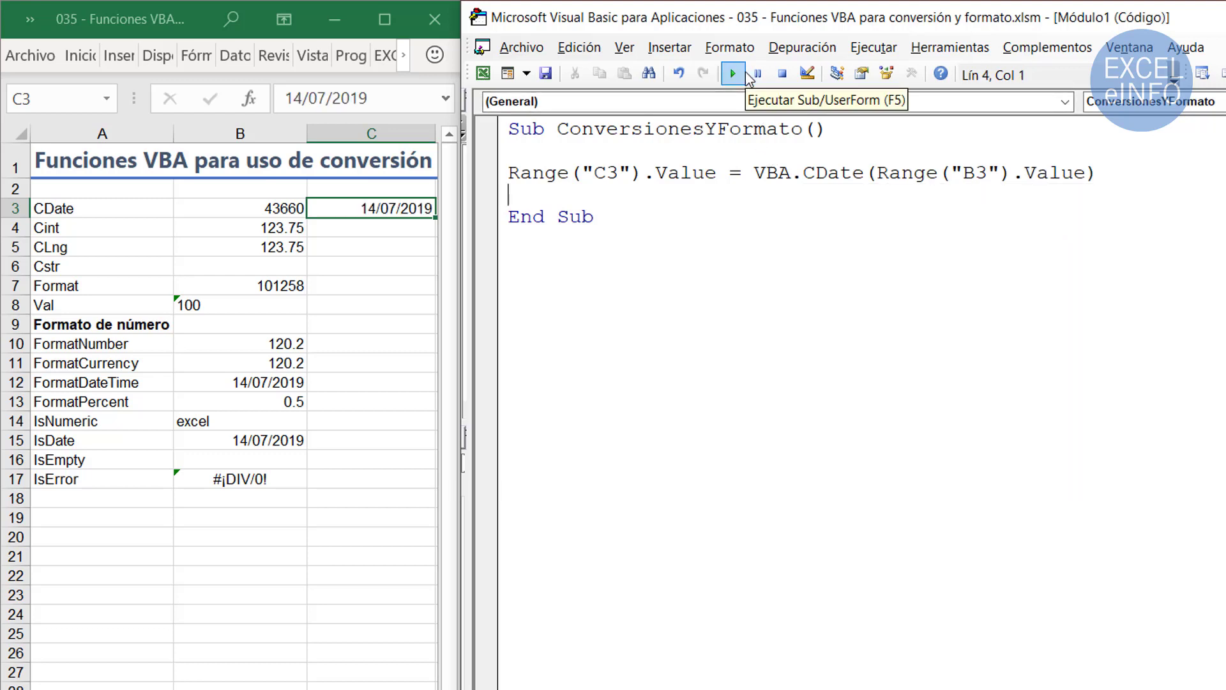
click(268, 205)
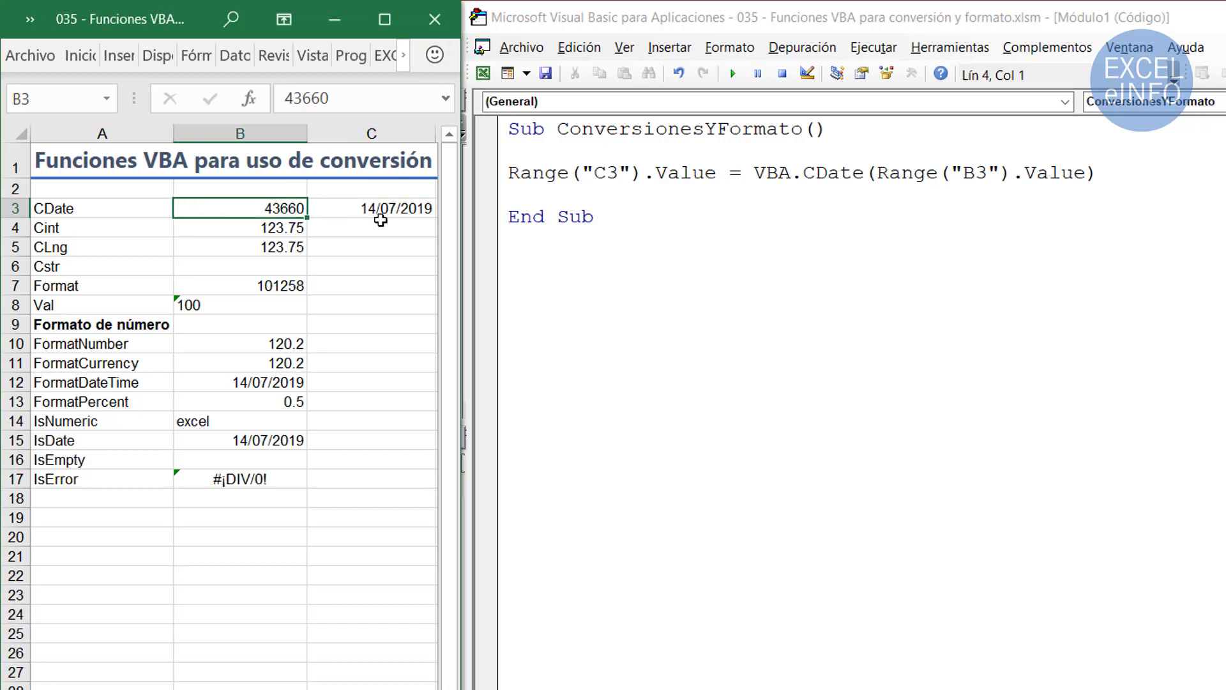
click(386, 210)
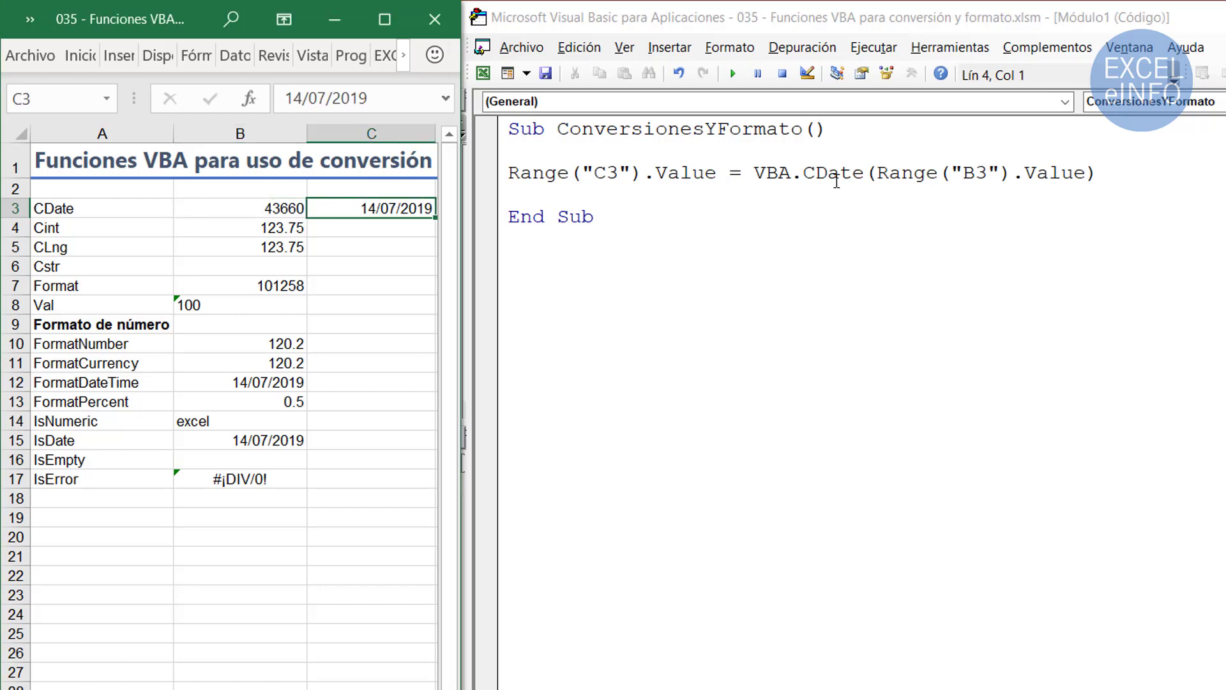
drag(802, 173, 865, 173)
click(811, 172)
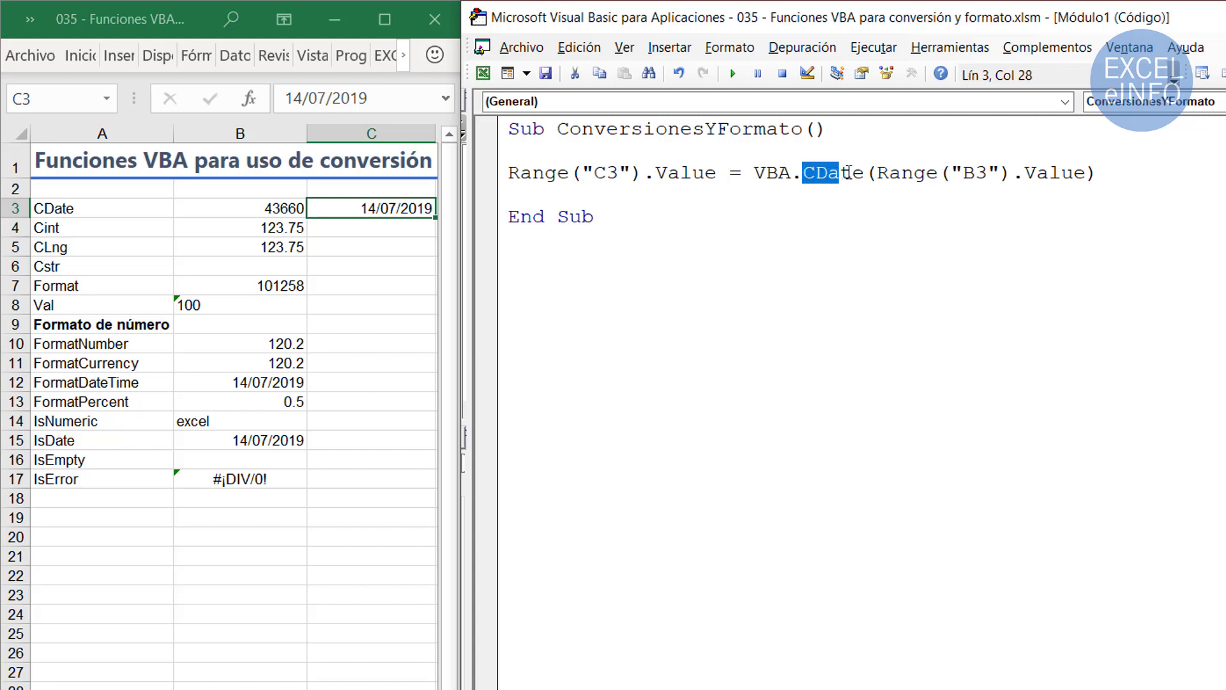
- Duplicate the CDate line onto a new line below it
click(821, 191)
key(Up)
key(shift+End)
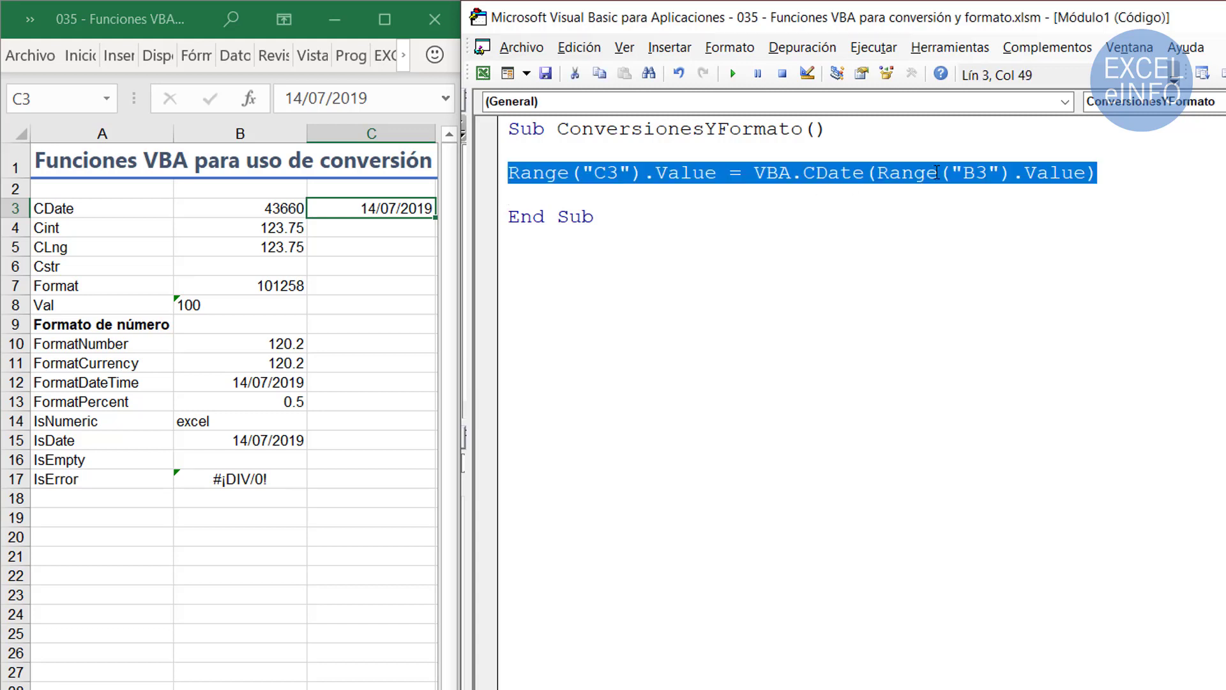
key(ctrl+c)
key(Down)
key(Return)
key(Up)
key(ctrl+v)
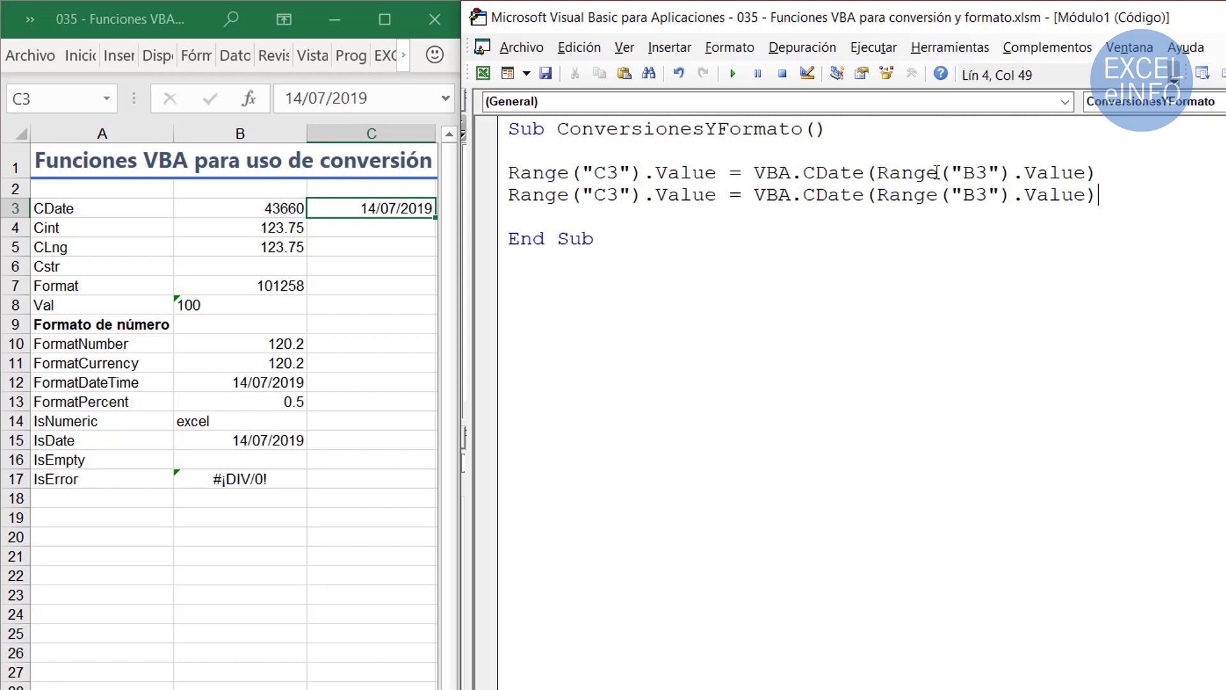
- Change the copy to Range("C4").Value = VBA.CInt(Range("B4"))
key(Left)
key(Left)
key(Left)
key(Left)
key(Left)
key(Left)
key(Left)
key(Left)
key(Left)
key(Left)
key(Left)
key(Left)
key(Left)
key(Left)
key(Right)
key(Right)
key(shift+Right)
text(4)
key(Right)
key(Right)
key(Right)
key(Right)
key(Right)
key(Right)
key(Right)
key(Left)
key(shift+End)
text(.)
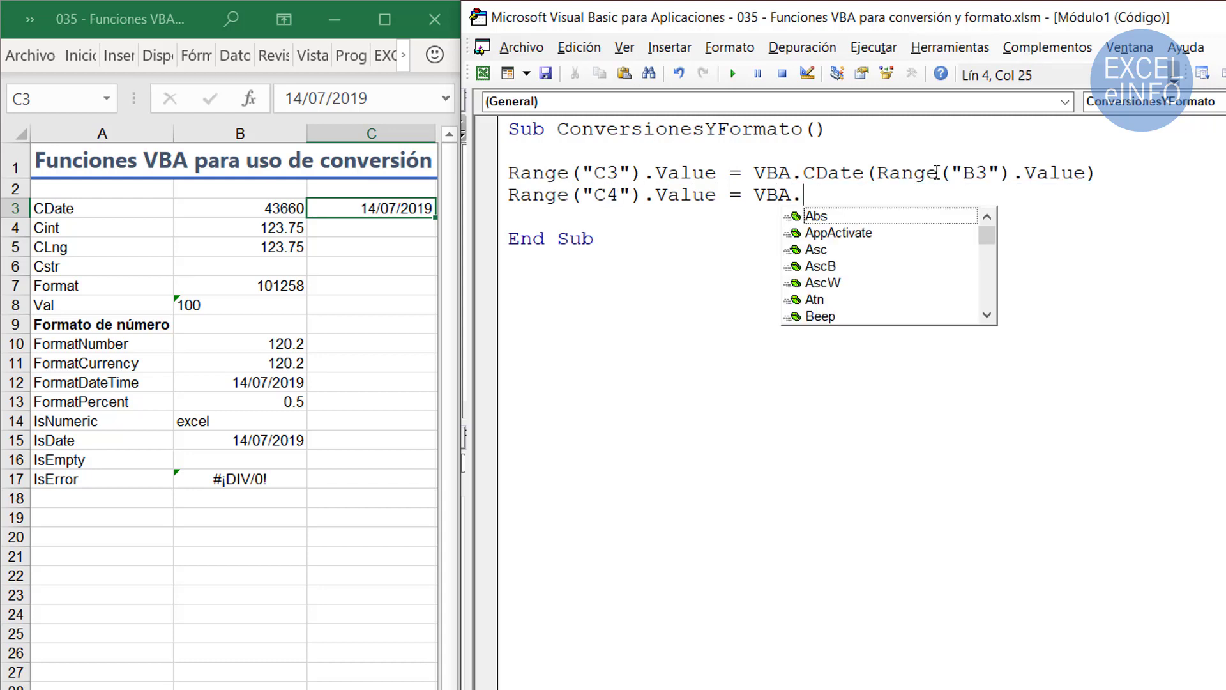
text(CINT)
key(Tab)
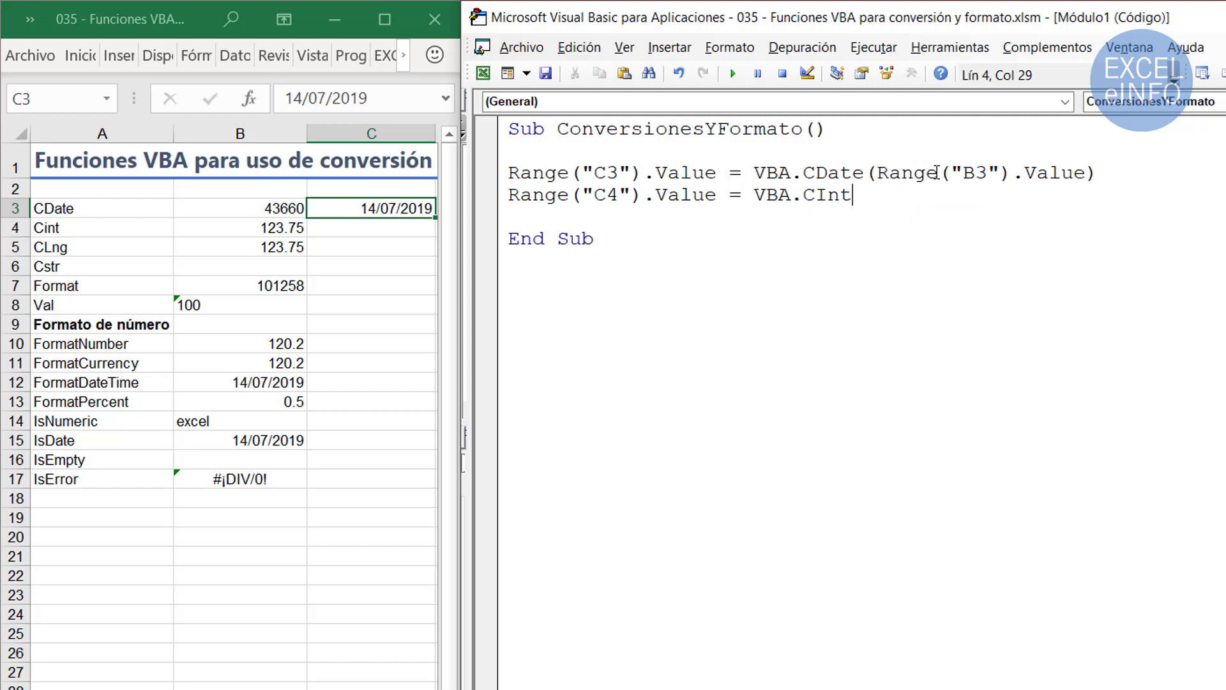
text((Range)
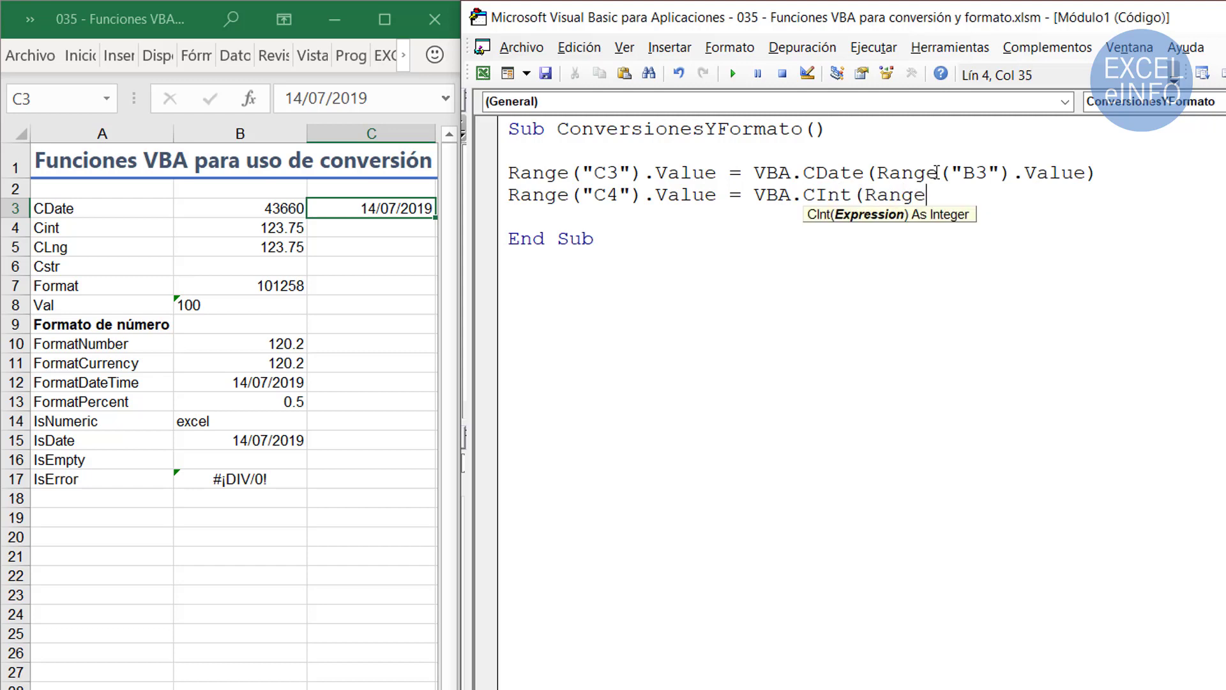
text((")
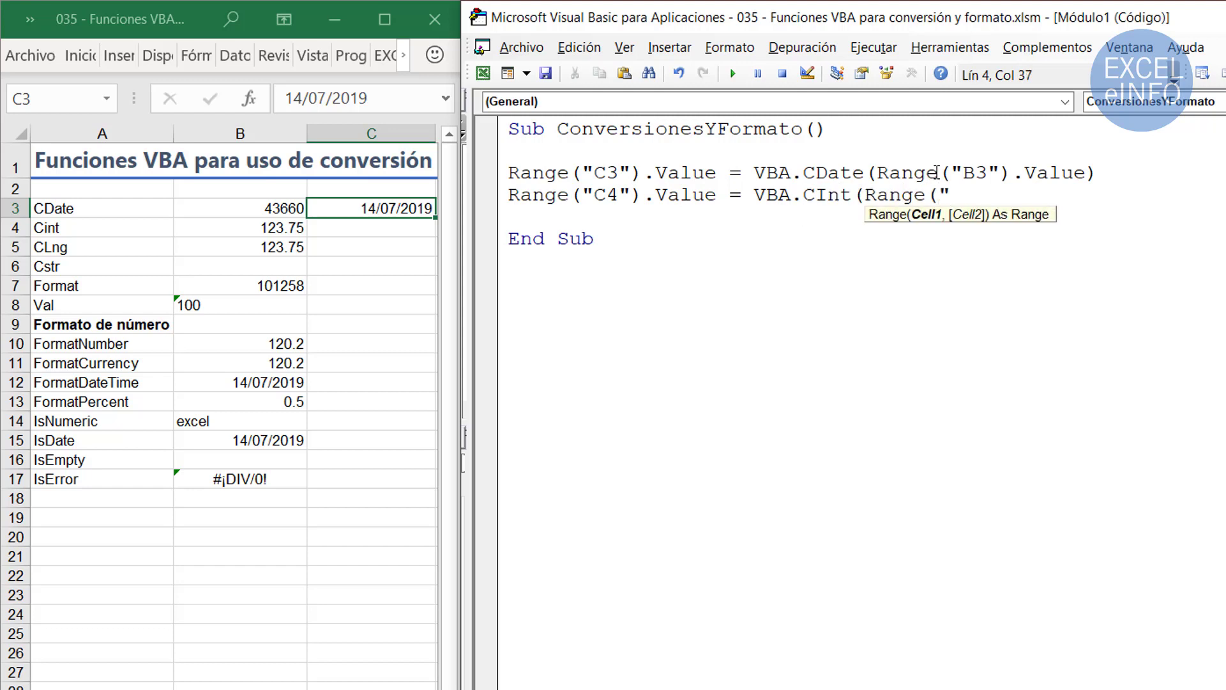
text(B4")
text()))
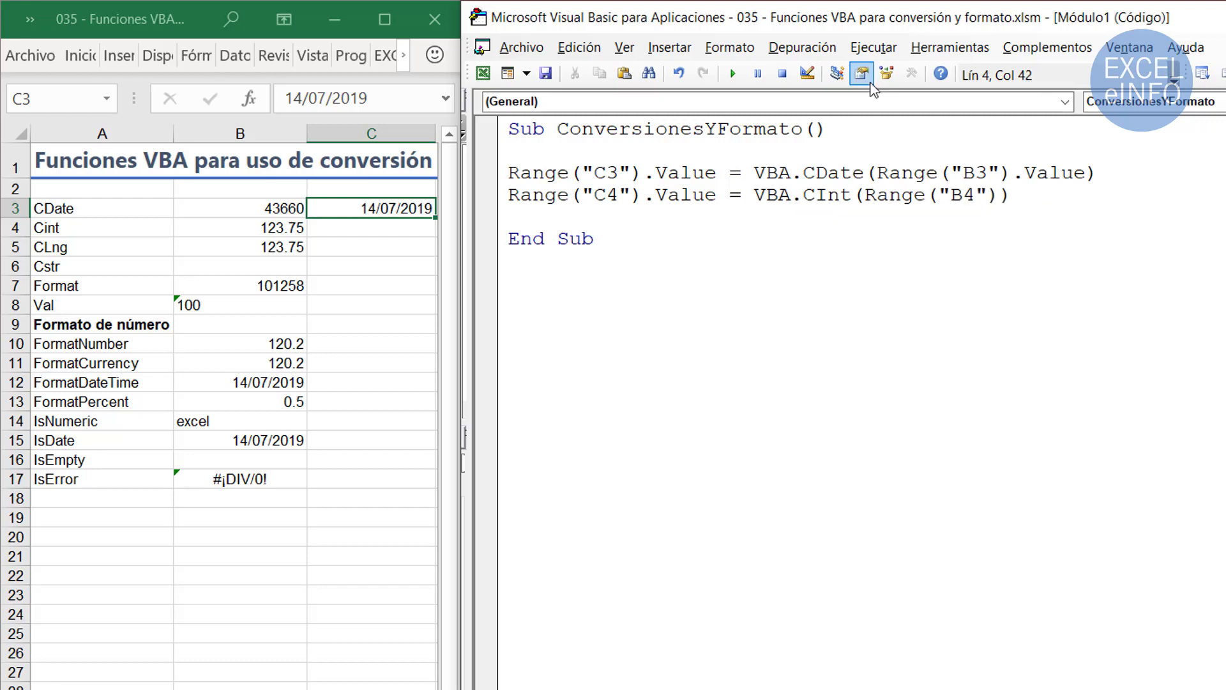
- Run the macro and check that C4 now shows 124 from B4
click(269, 231)
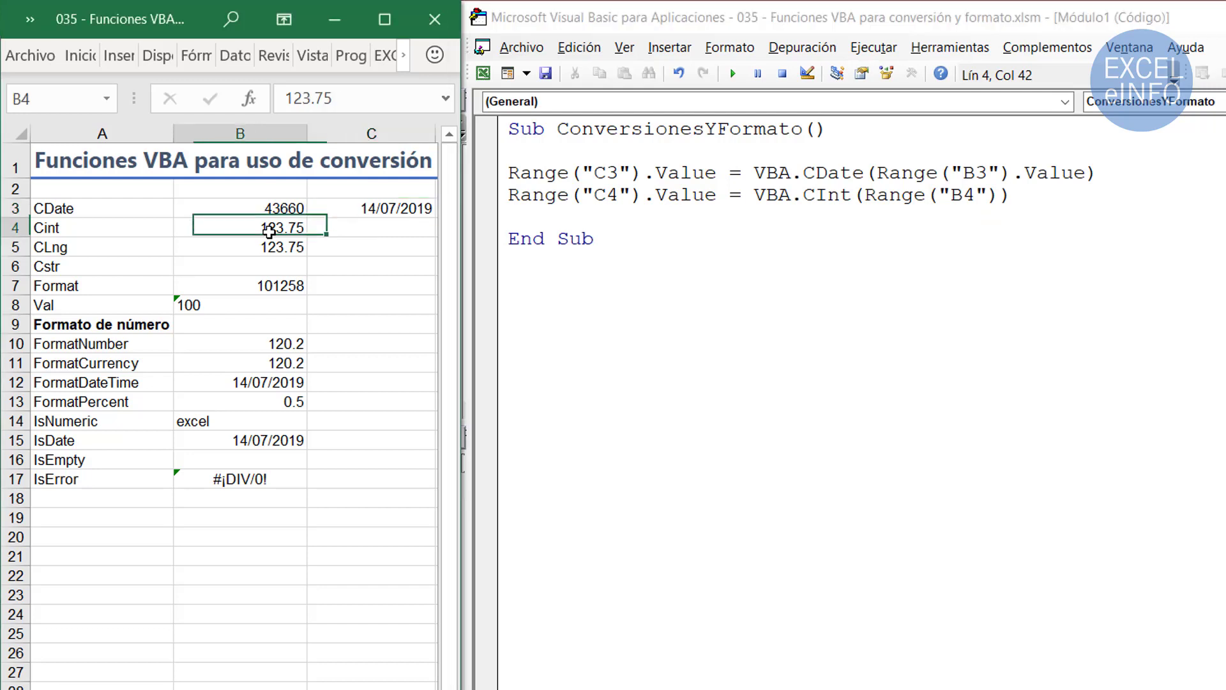
click(366, 232)
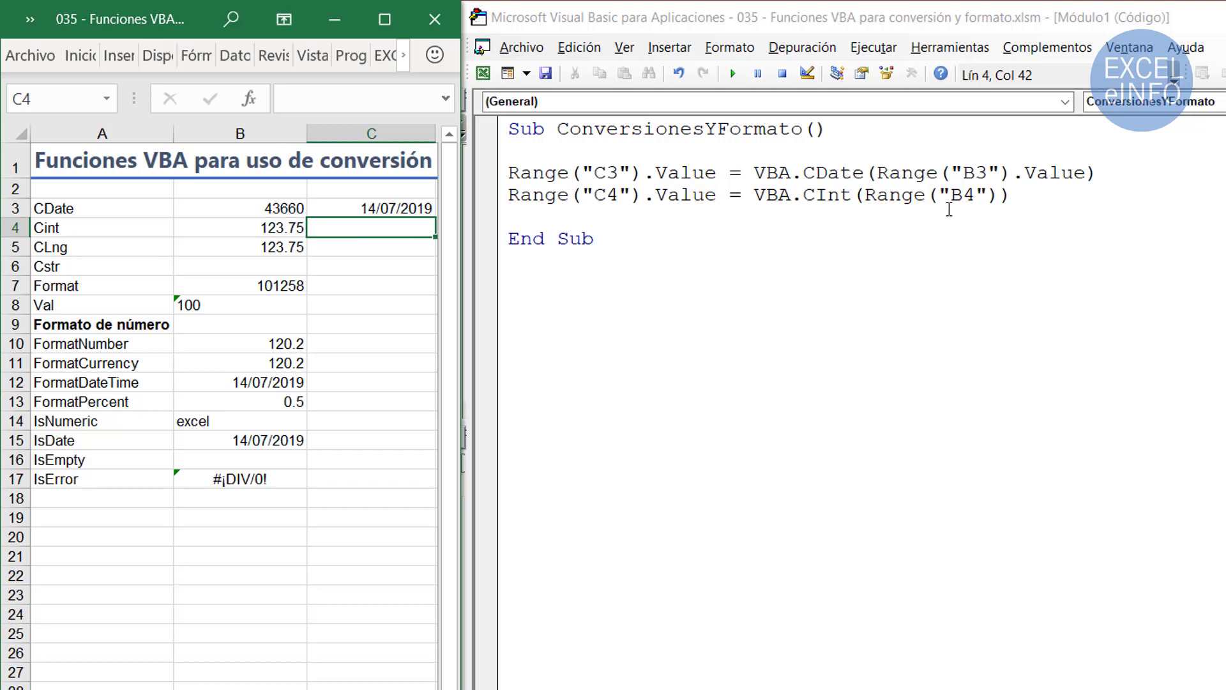
double_click(821, 204)
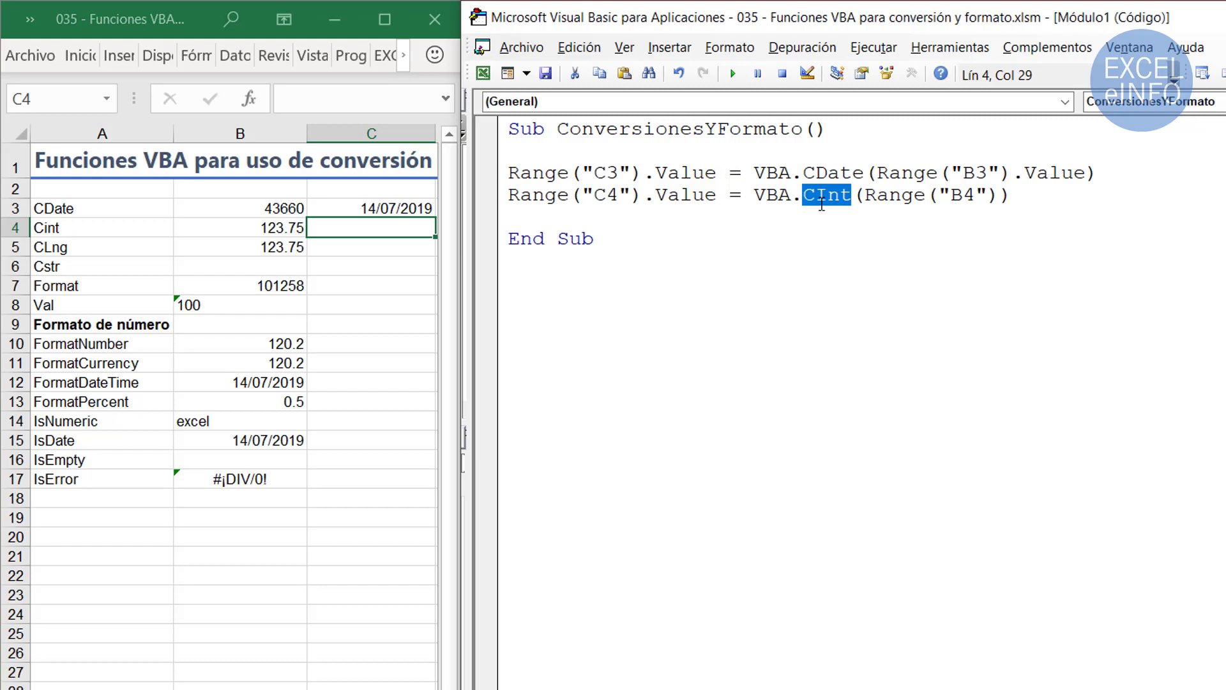
click(816, 197)
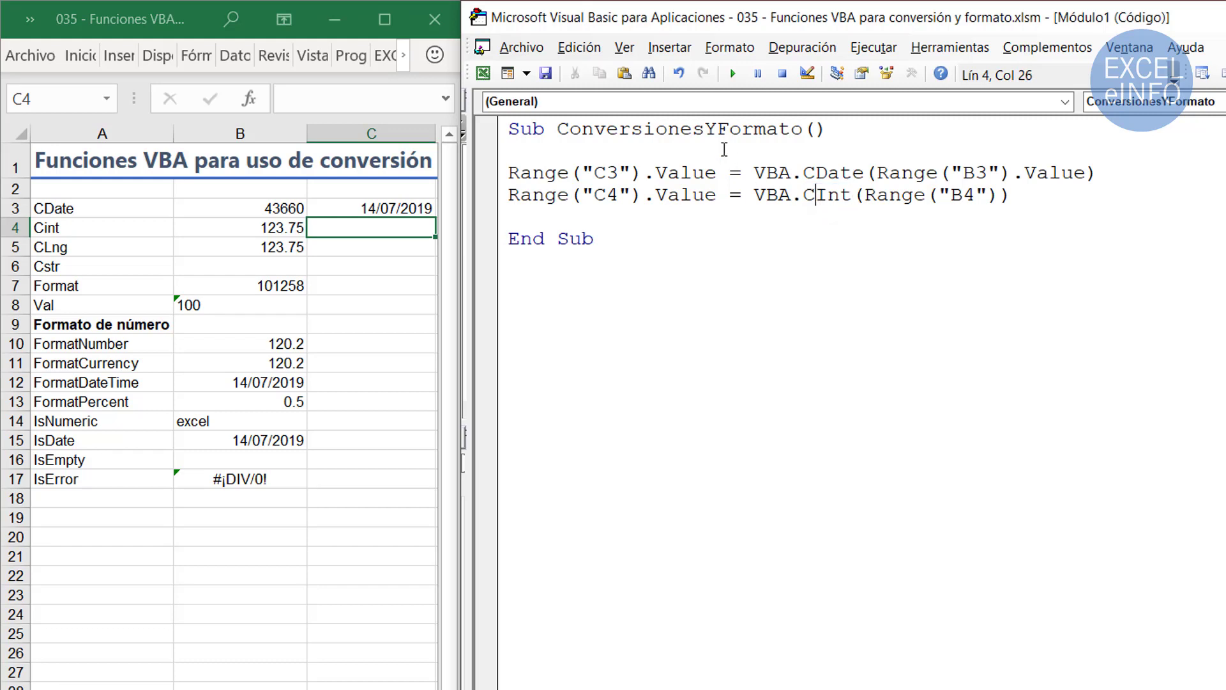
click(730, 74)
double_click(388, 228)
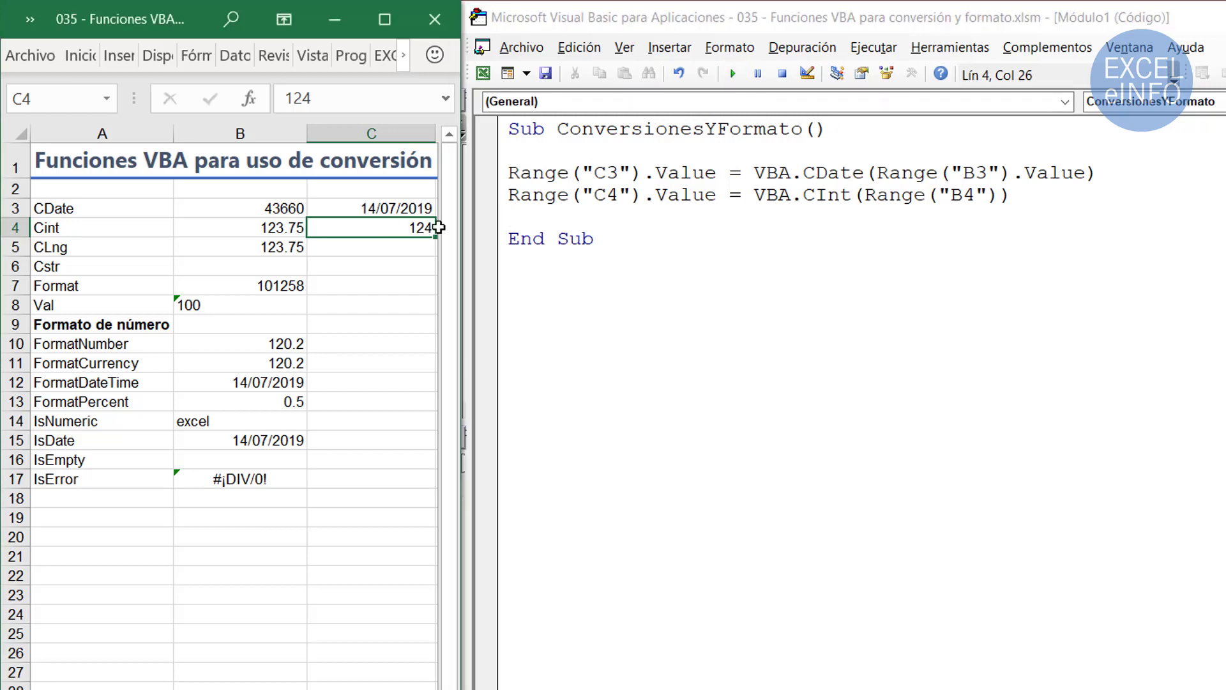
click(594, 195)
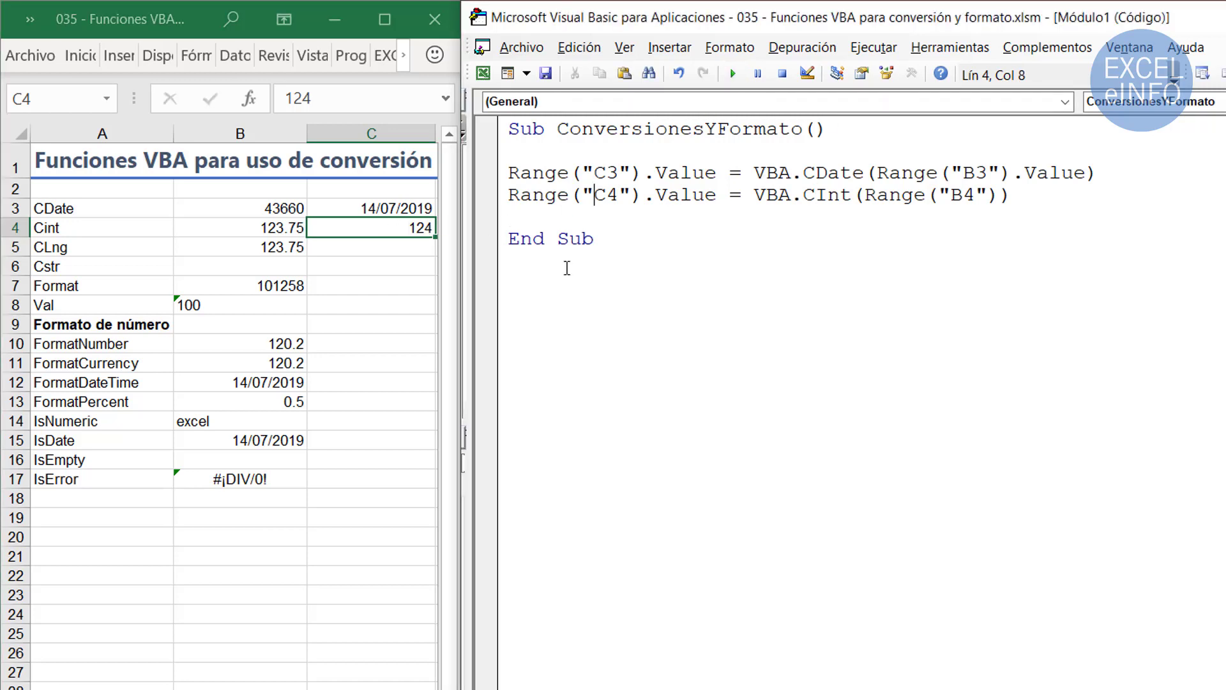
click(396, 250)
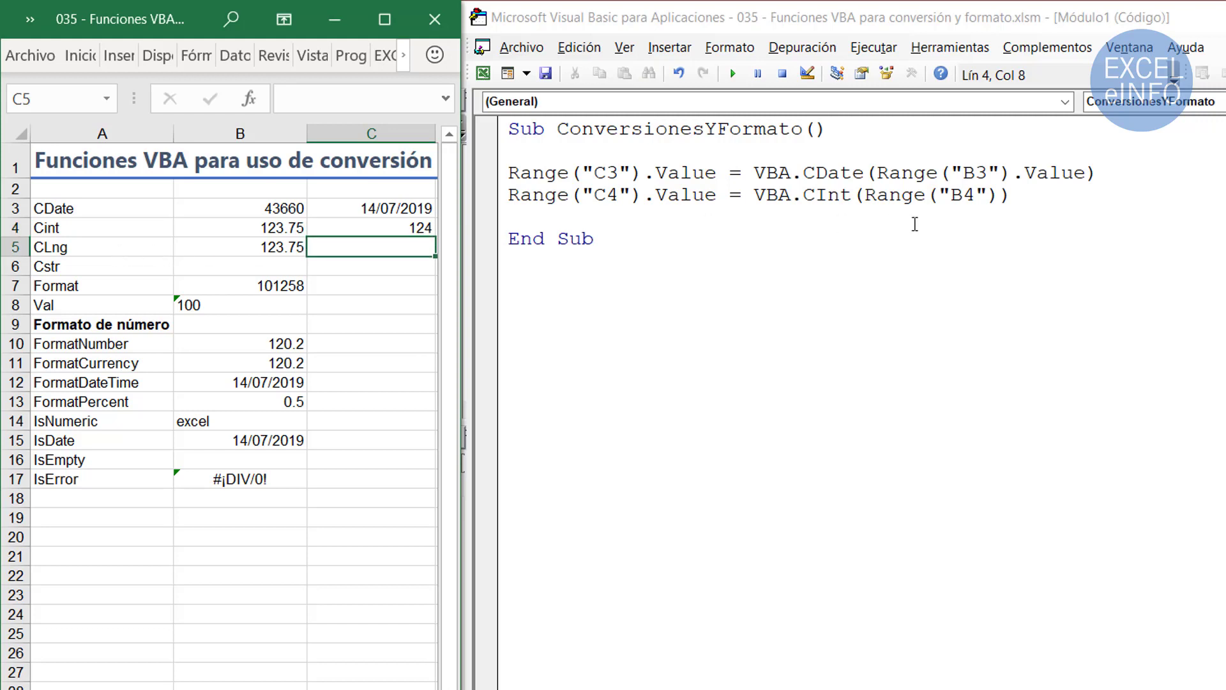
- Duplicate the CInt line onto the next line
click(926, 195)
key(Home)
key(shift+End)
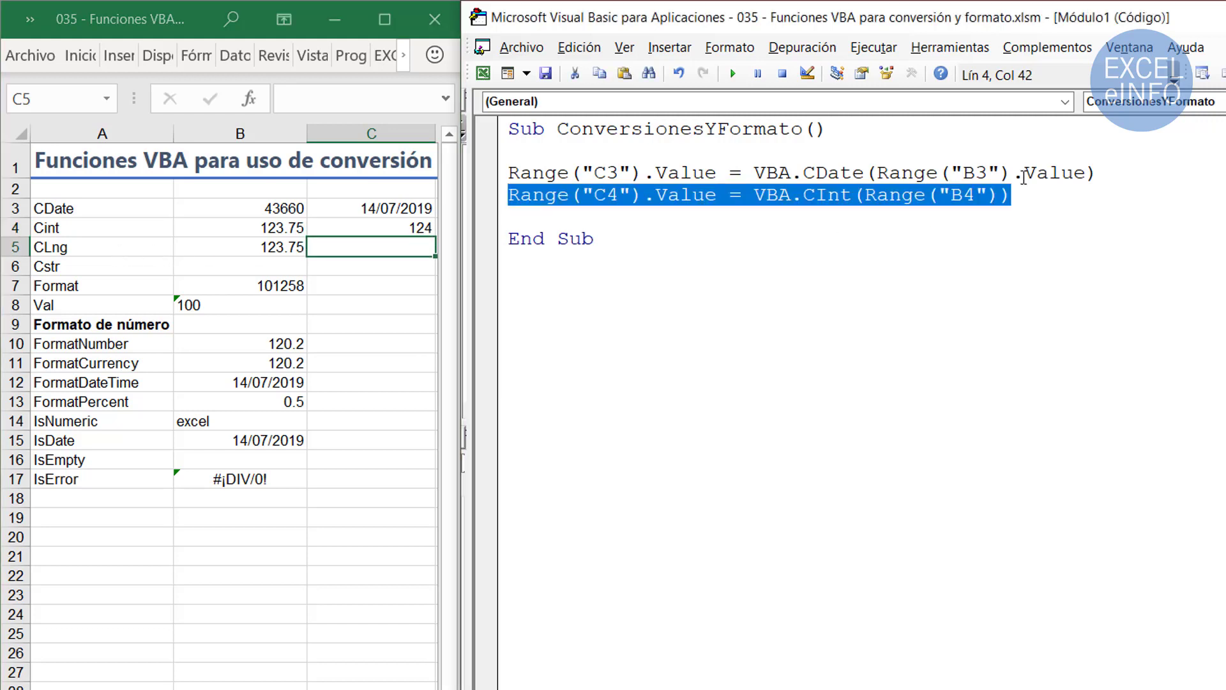
key(ctrl+c)
key(Down)
key(ctrl+v)
- Change the copy to Range("C5").Value = VBA.CLng(Range("B5"))
key(Home)
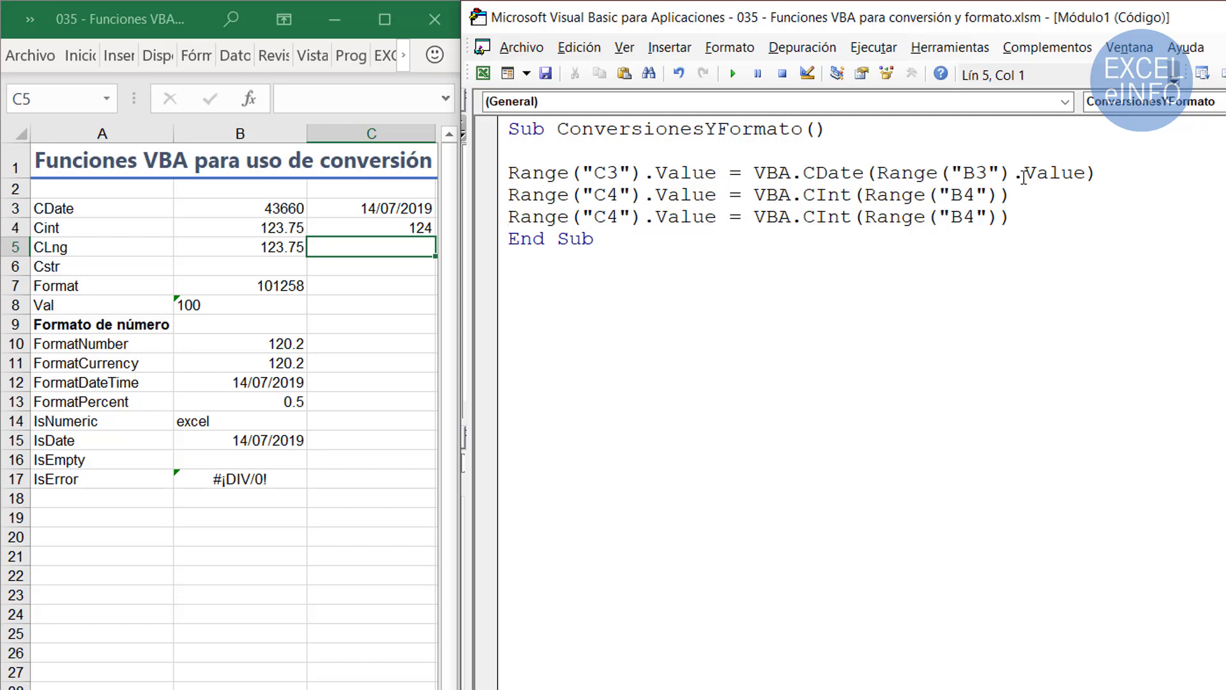
key(Right)
key(Right)
key(Right)
key(Right)
key(Right)
key(Right)
key(Right)
key(shift+Right)
text(5)
key(Right)
key(Right)
key(Right)
key(Right)
key(Right)
key(Right)
key(Right)
key(Right)
key(BackSpace)
key(BackSpace)
key(BackSpace)
key(BackSpace)
key(BackSpace)
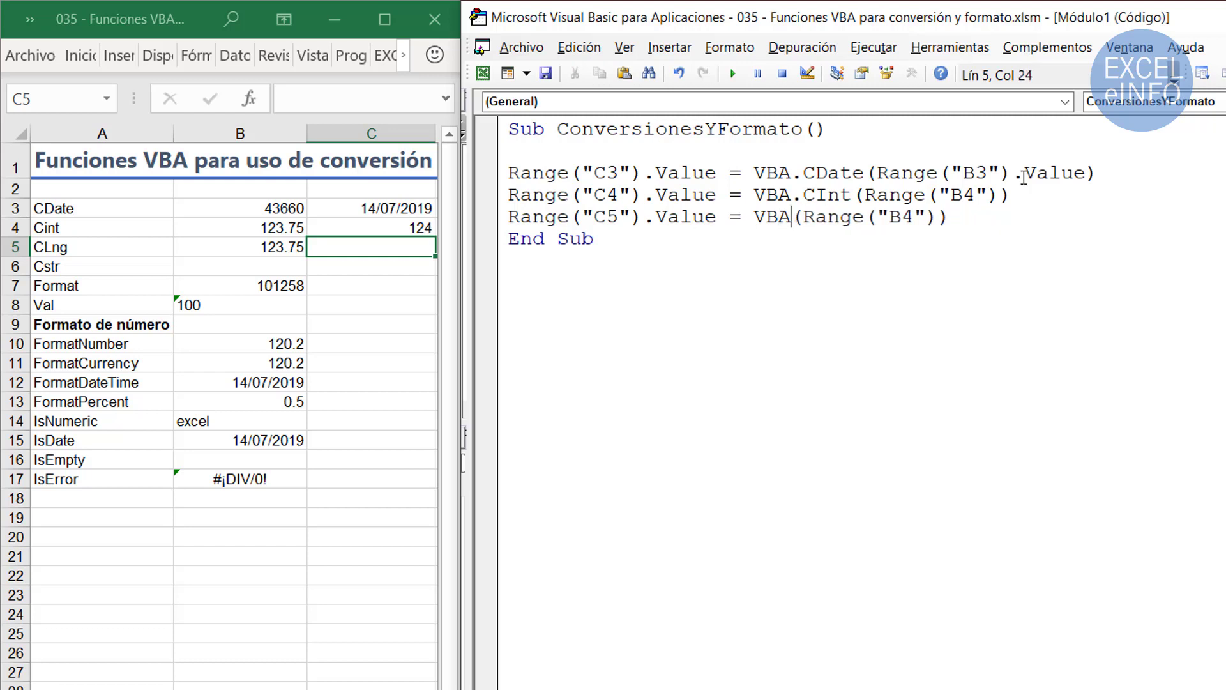
text(.c)
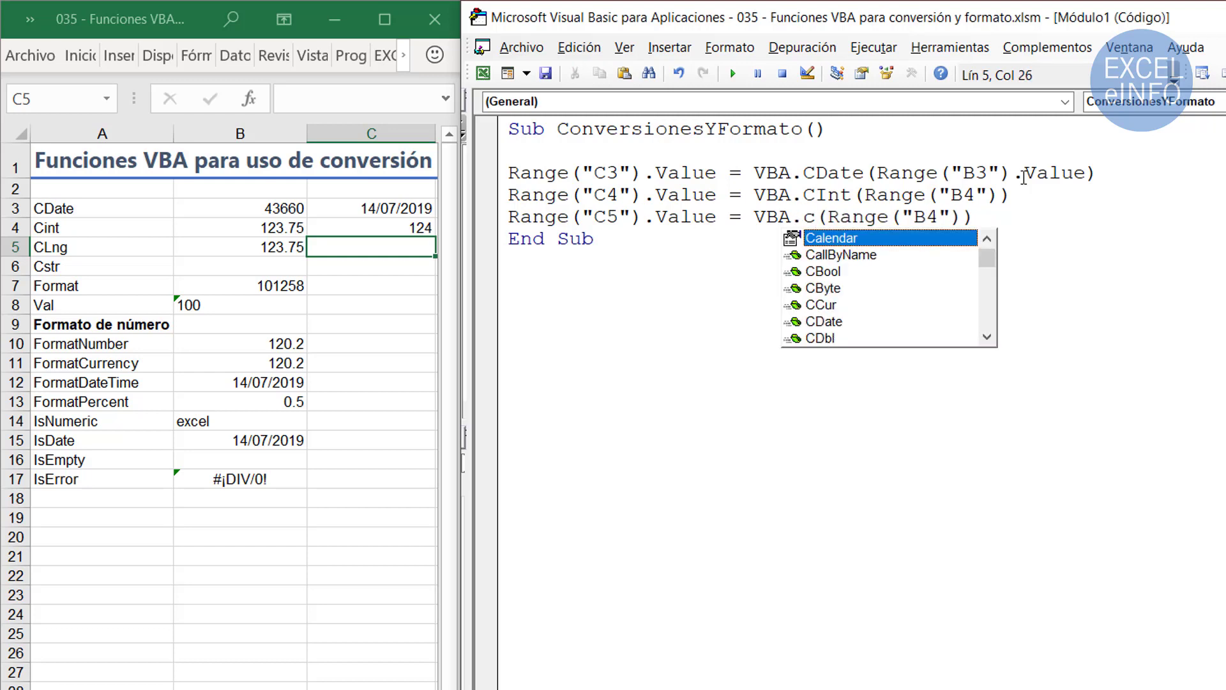
text(l)
key(Tab)
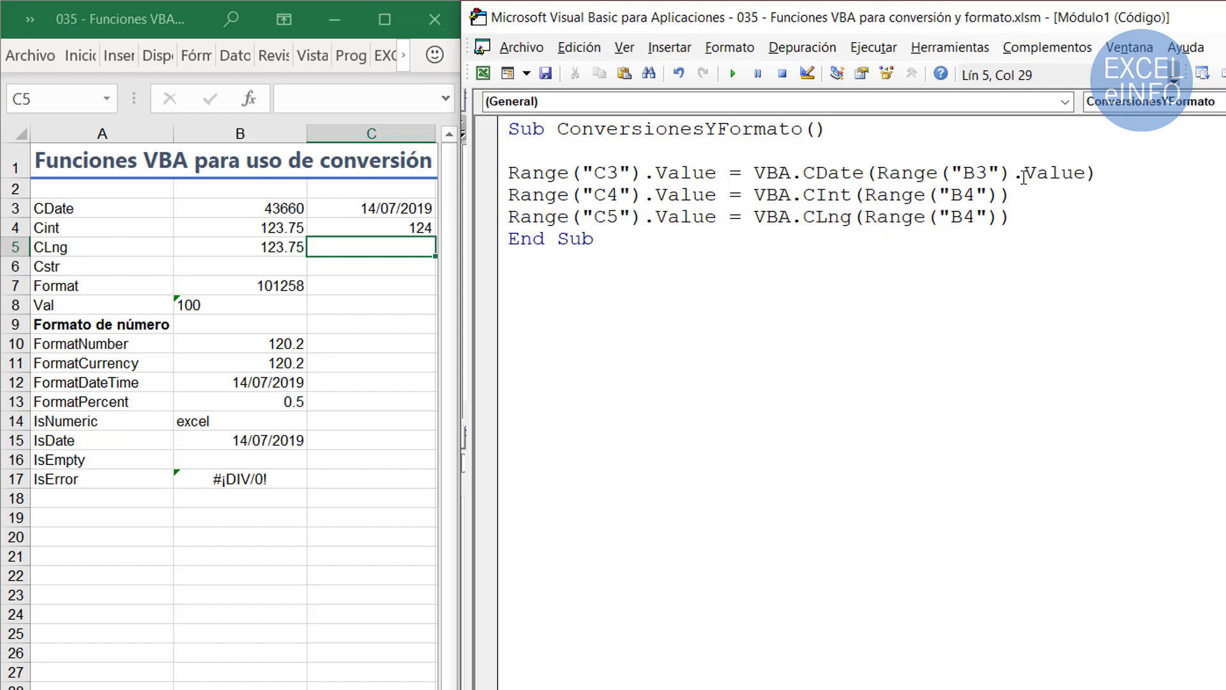
key(Right)
key(Right)
key(Right)
key(Right)
key(Right)
key(Right)
key(BackSpace)
text(5)
- Run the macro and confirm C5 shows 124 from B5
click(734, 79)
double_click(396, 246)
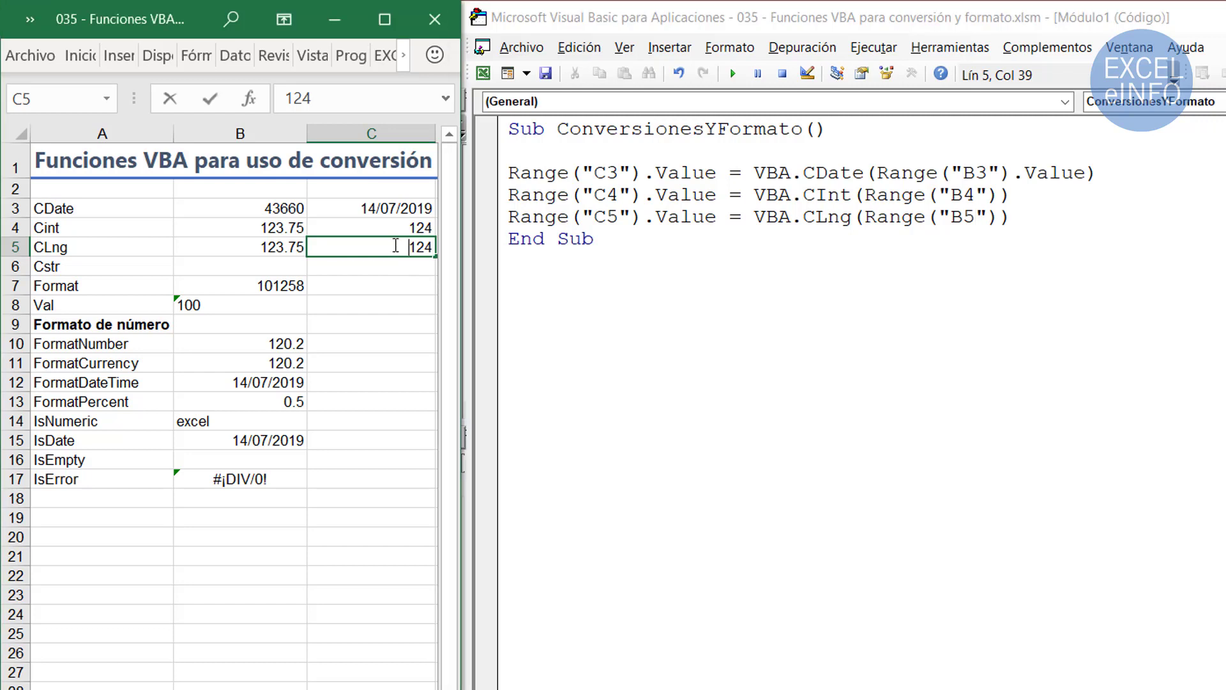
key(Escape)
click(276, 244)
click(356, 262)
click(945, 358)
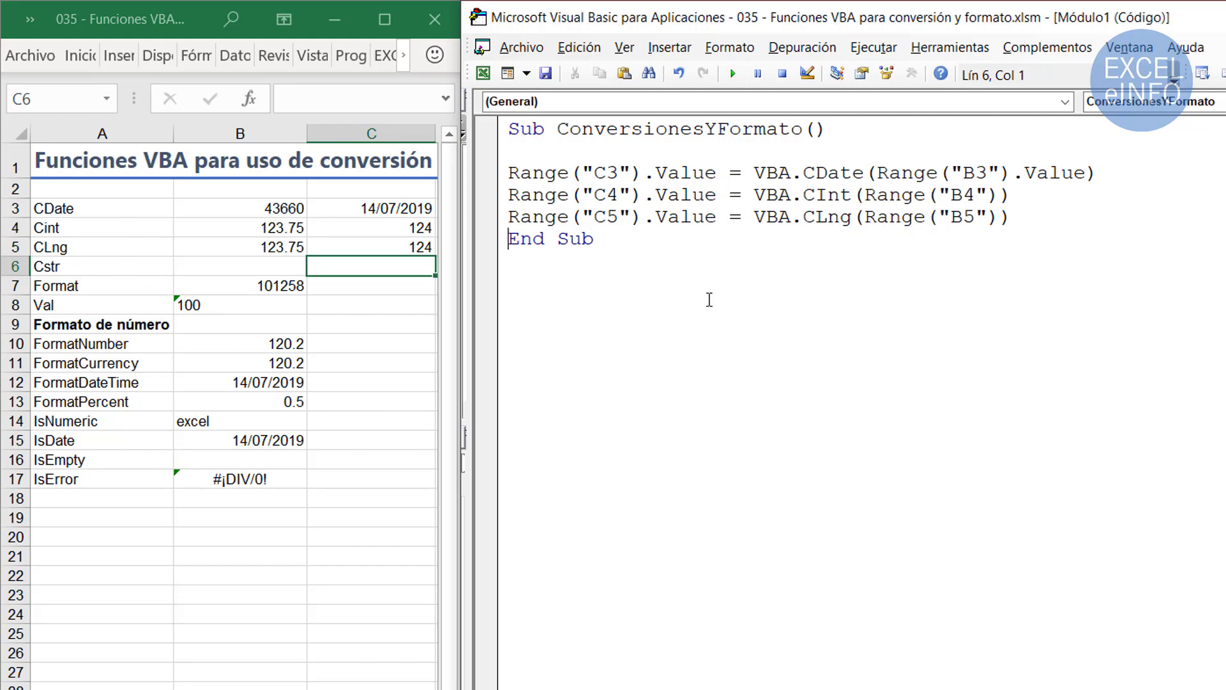
- Insert a new pasted code line and retarget it to cell C6
key(Return)
key(Up)
key(Return)
key(Up)
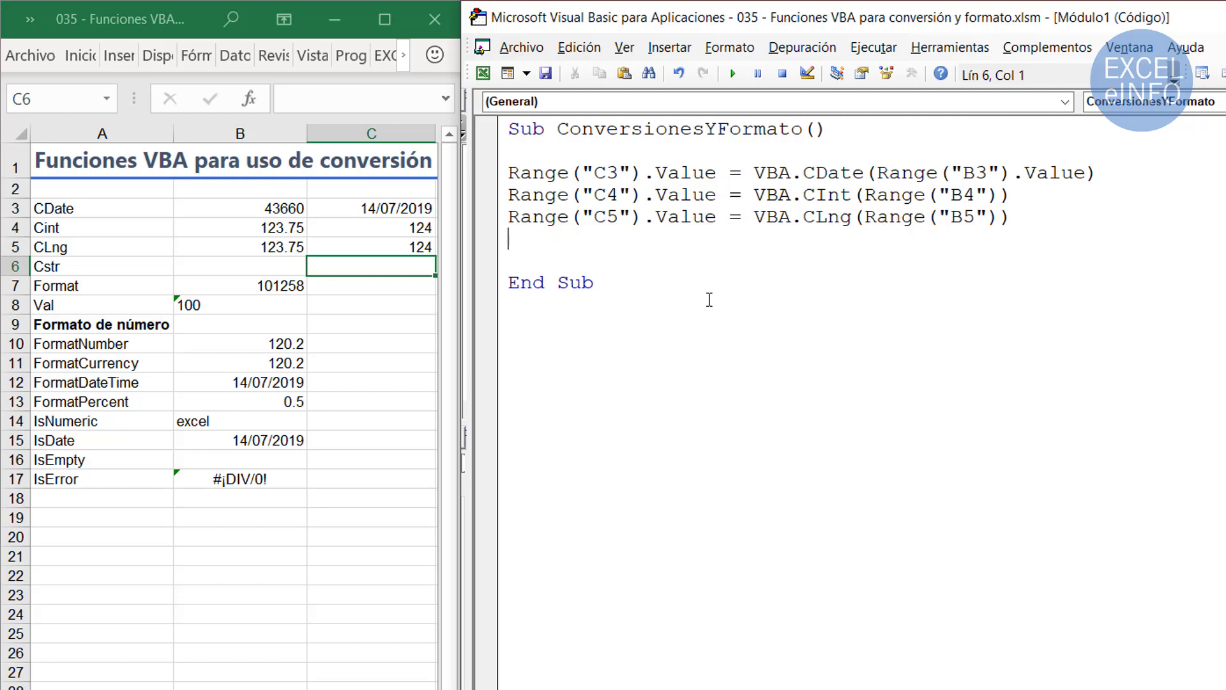
key(ctrl+v)
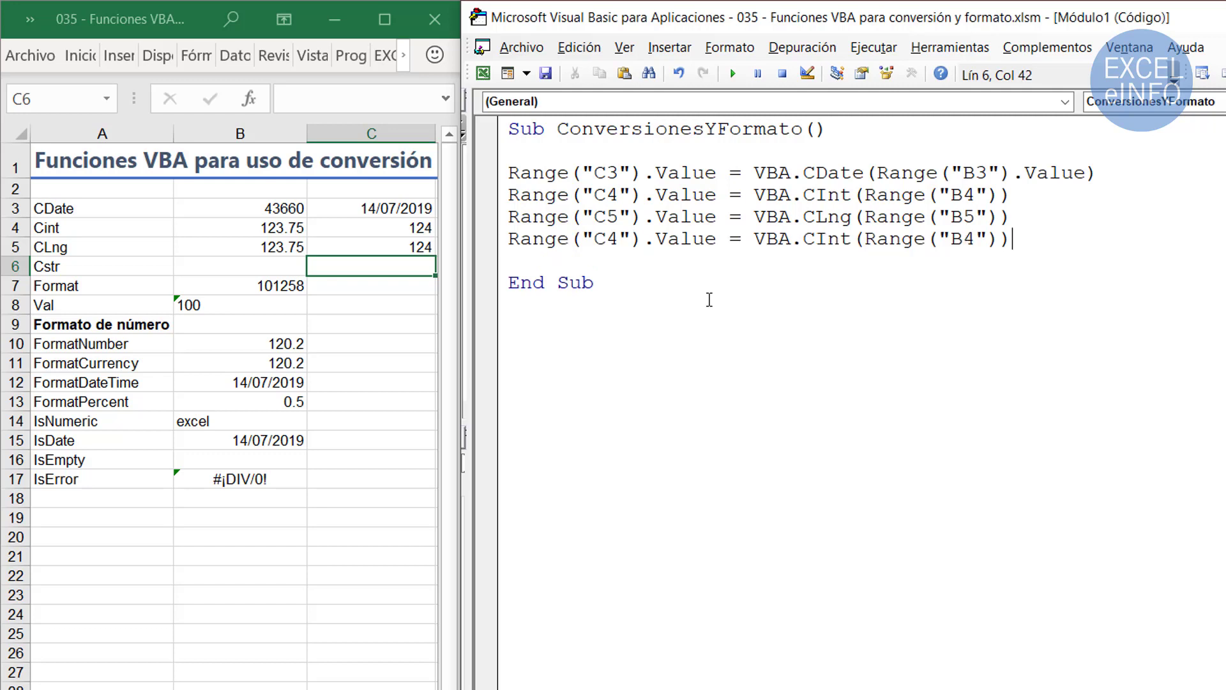
key(BackSpace)
key(BackSpace)
key(BackSpace)
key(BackSpace)
key(BackSpace)
key(BackSpace)
key(BackSpace)
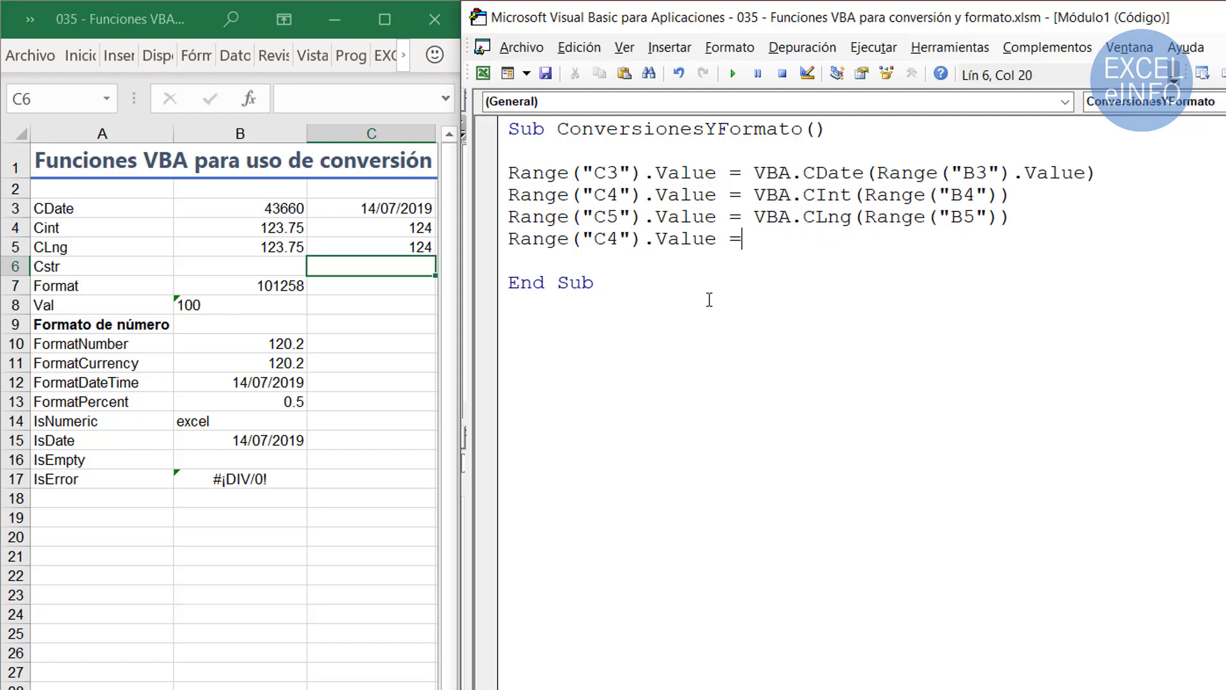
key(Left)
key(Left)
key(Left)
key(Left)
key(Left)
key(Left)
key(Left)
key(Left)
key(BackSpace)
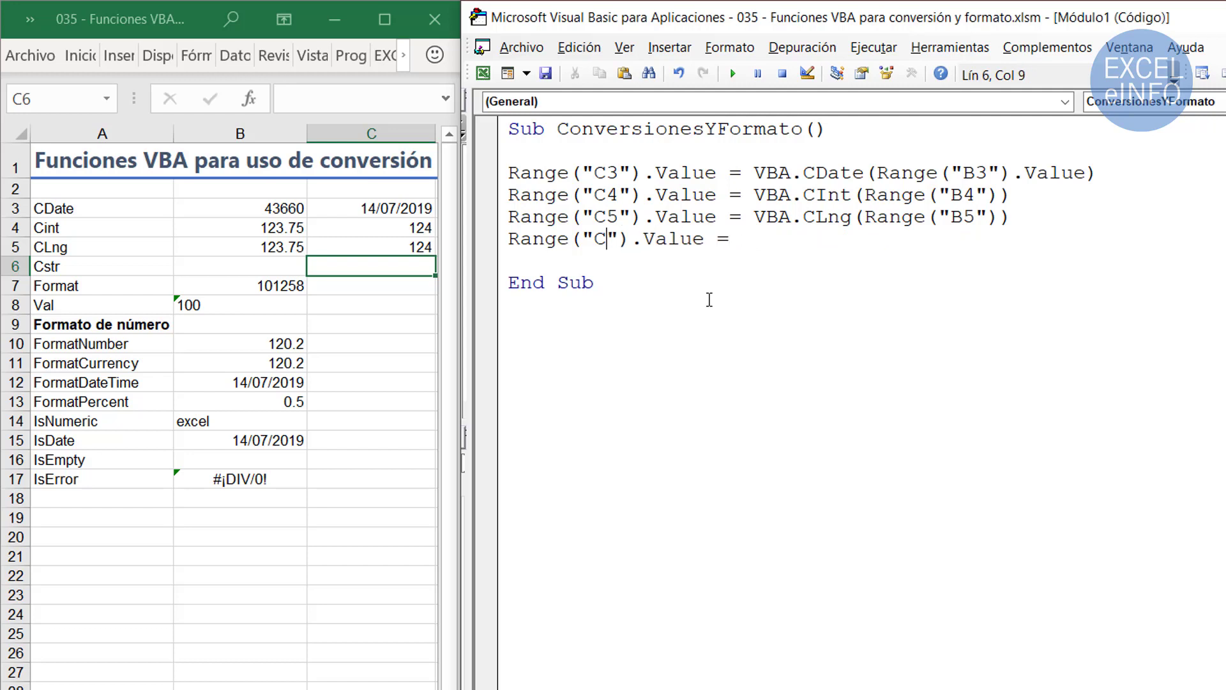
text(6)
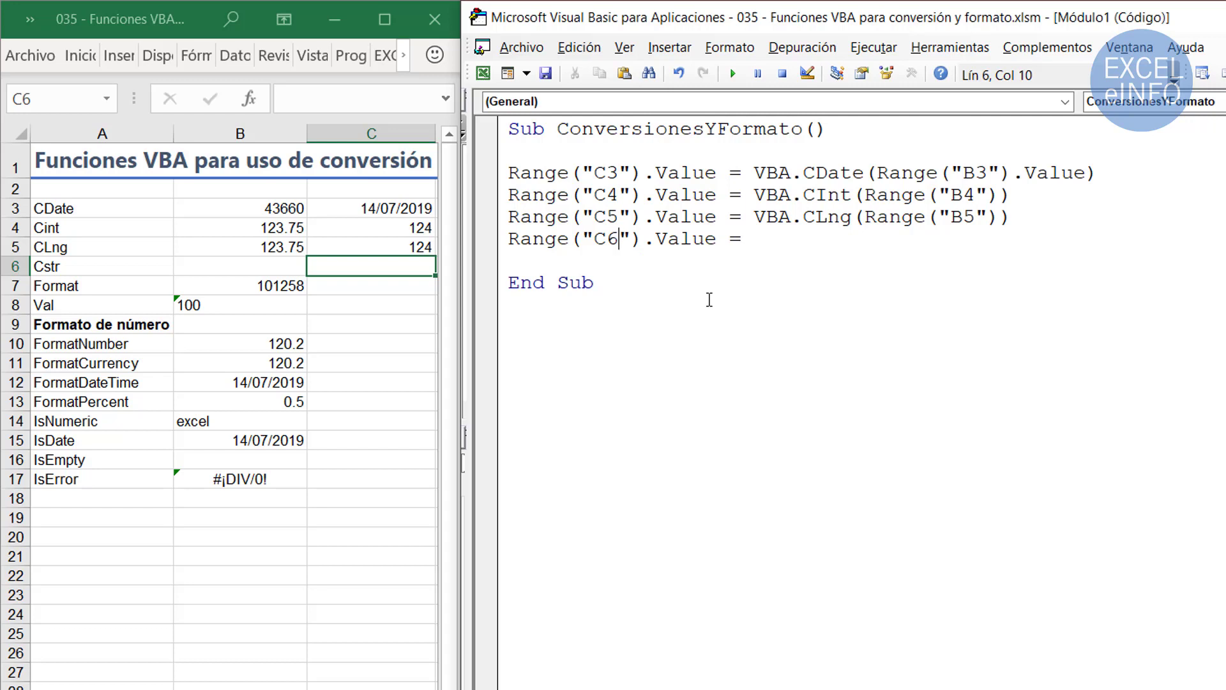
key(Right)
key(Right)
key(Right)
key(Right)
key(Right)
key(Right)
key(Right)
- Set the C6 line's value to 10 + 10 and run it so C6 shows 20
key(Escape)
text(10 + 10)
key(Left)
key(Left)
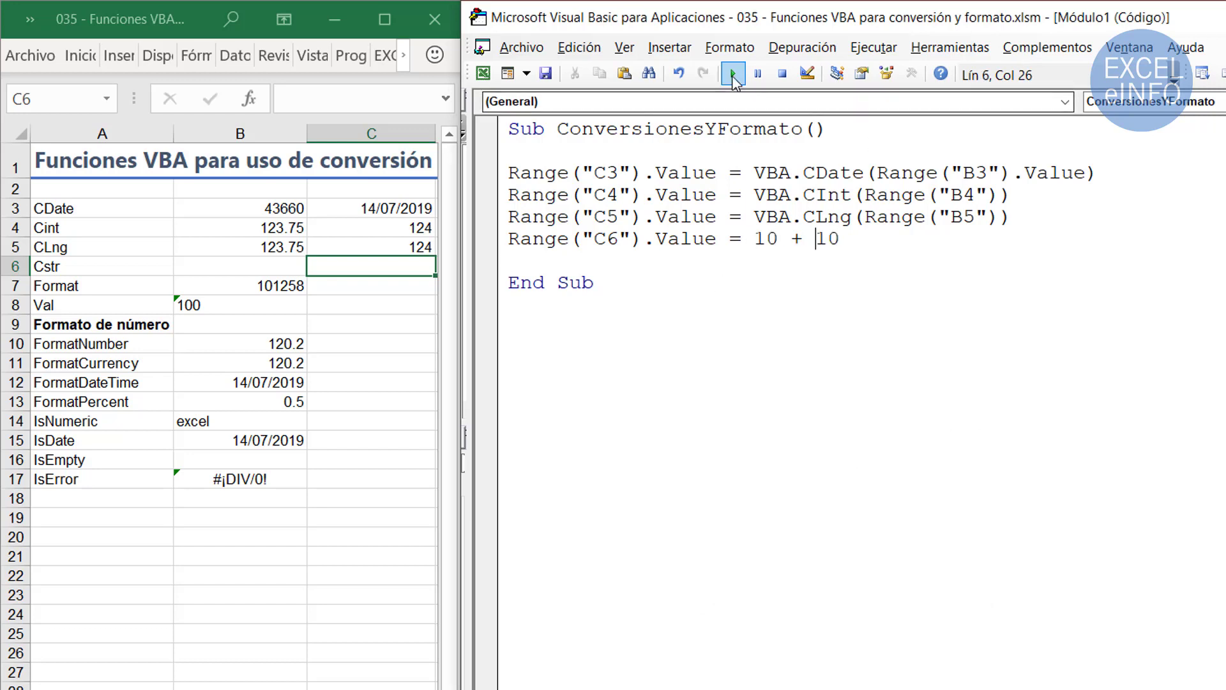
click(732, 73)
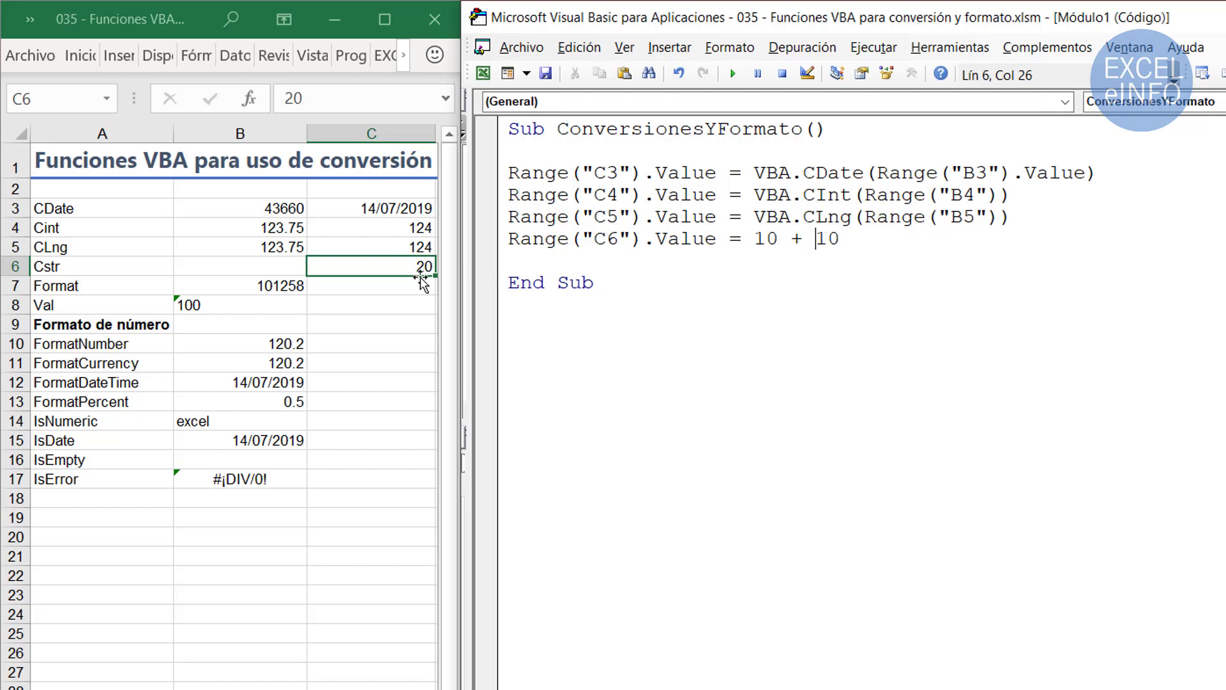
drag(753, 235, 869, 234)
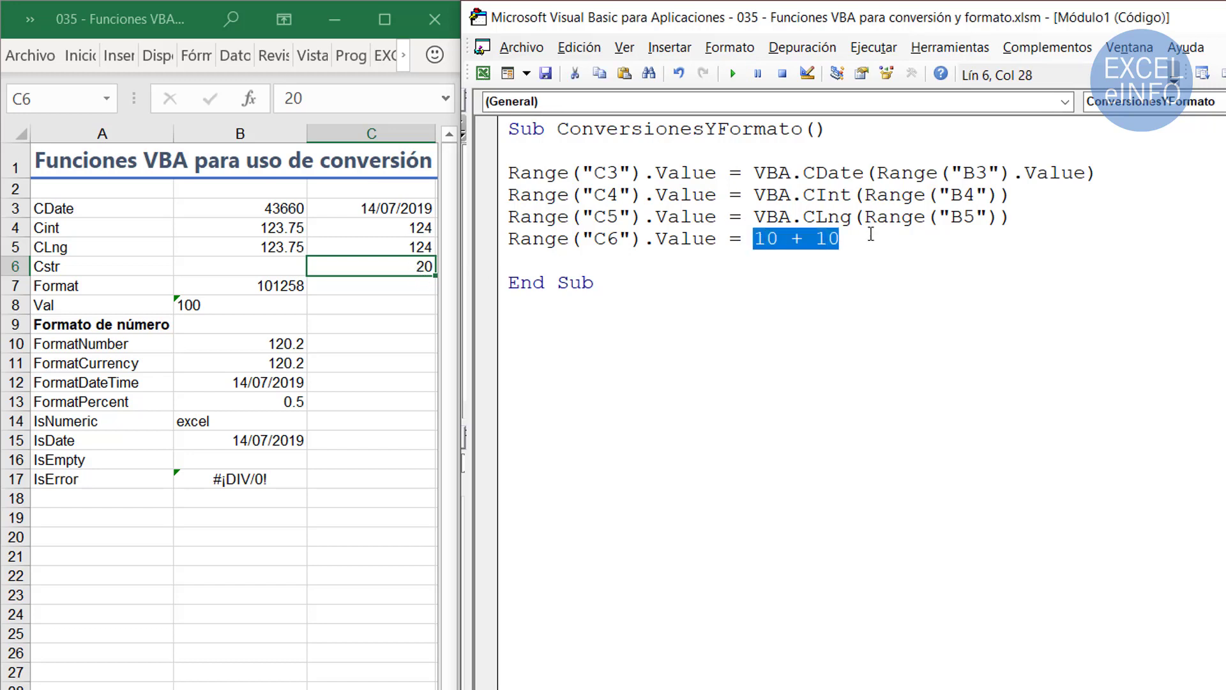
click(755, 238)
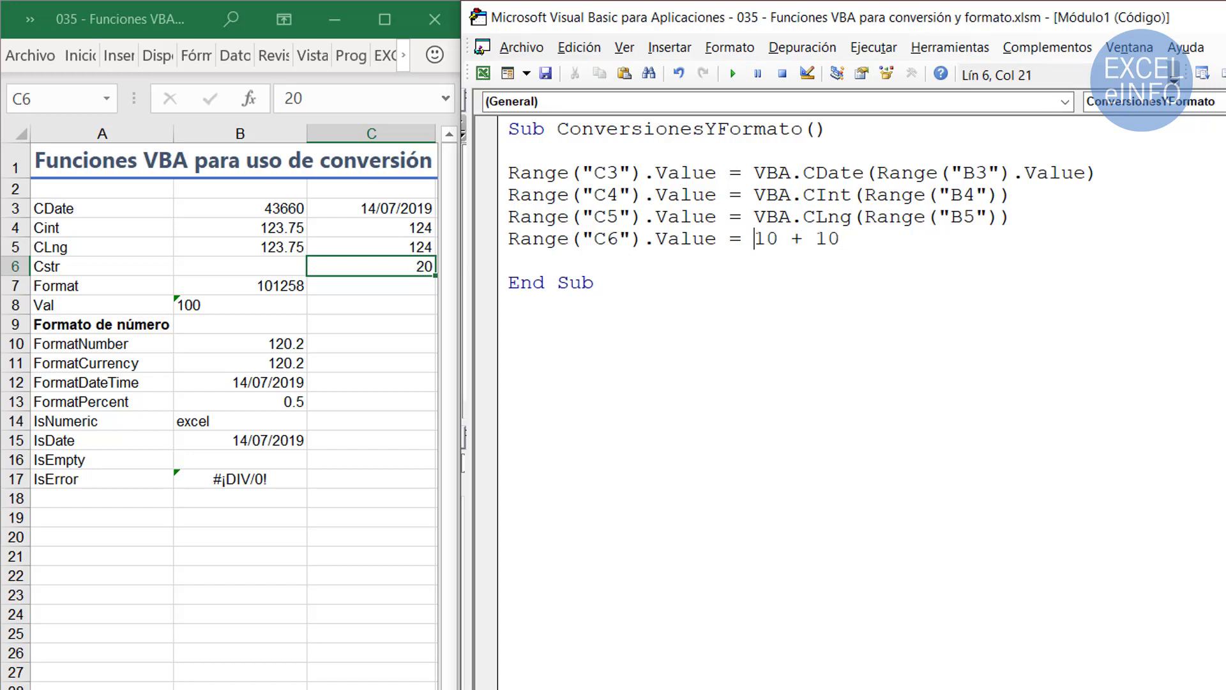
drag(754, 238, 839, 239)
click(754, 238)
- Wrap the first 10 on the C6 line in VBA.CStr()
text(VBA)
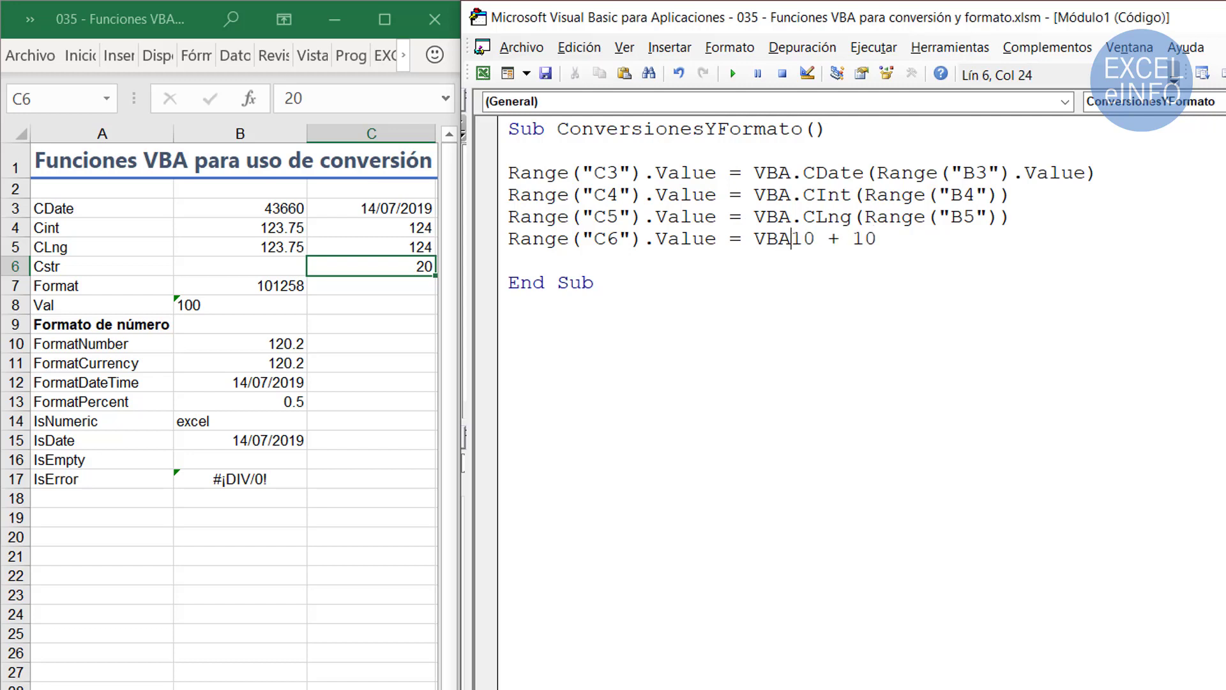
text(,)
key(BackSpace)
text(.s)
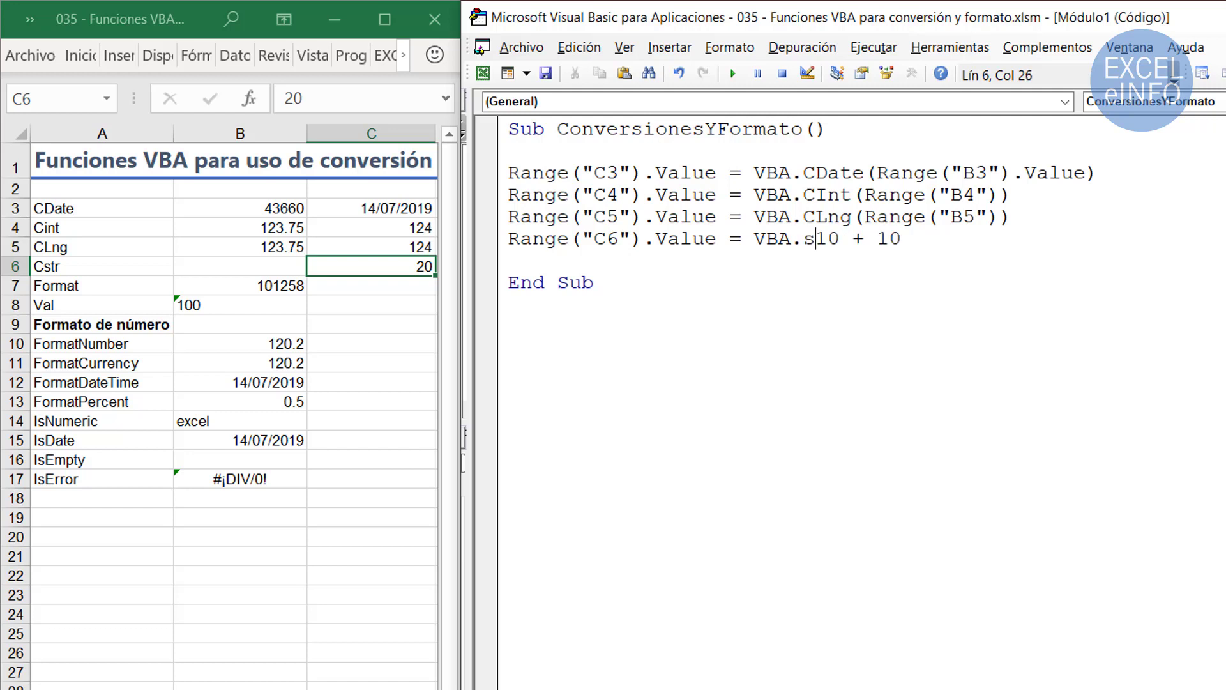
key(BackSpace)
text(cstr)
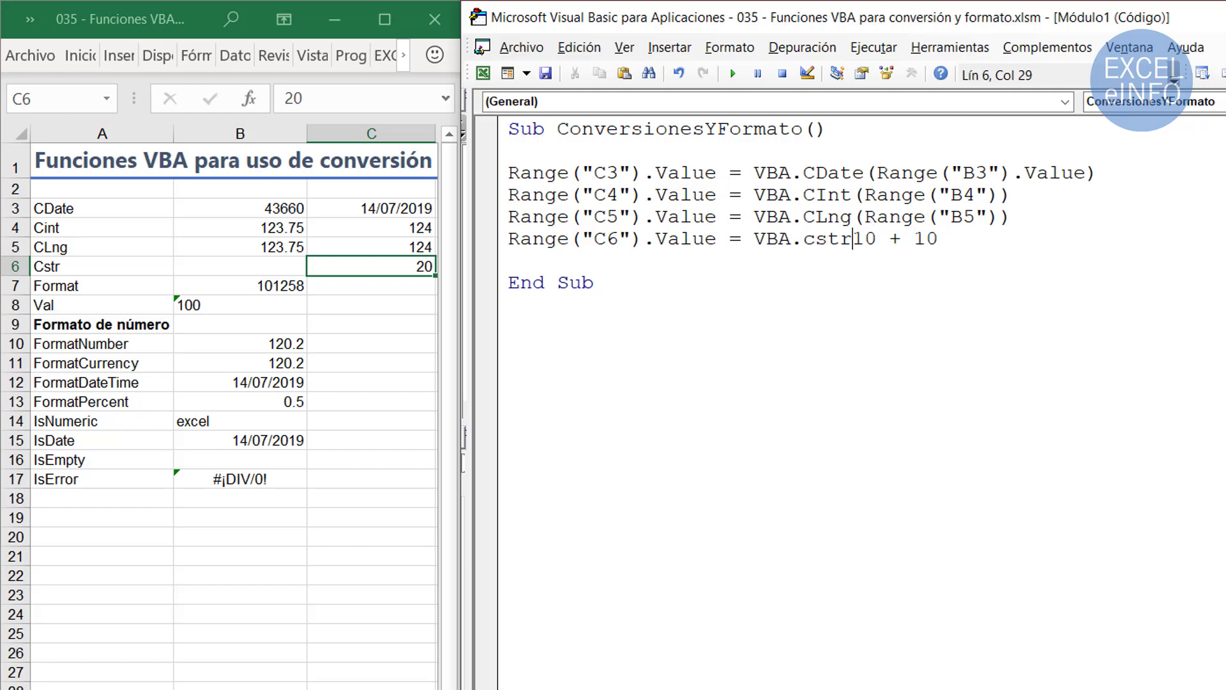
text(()
key(Right)
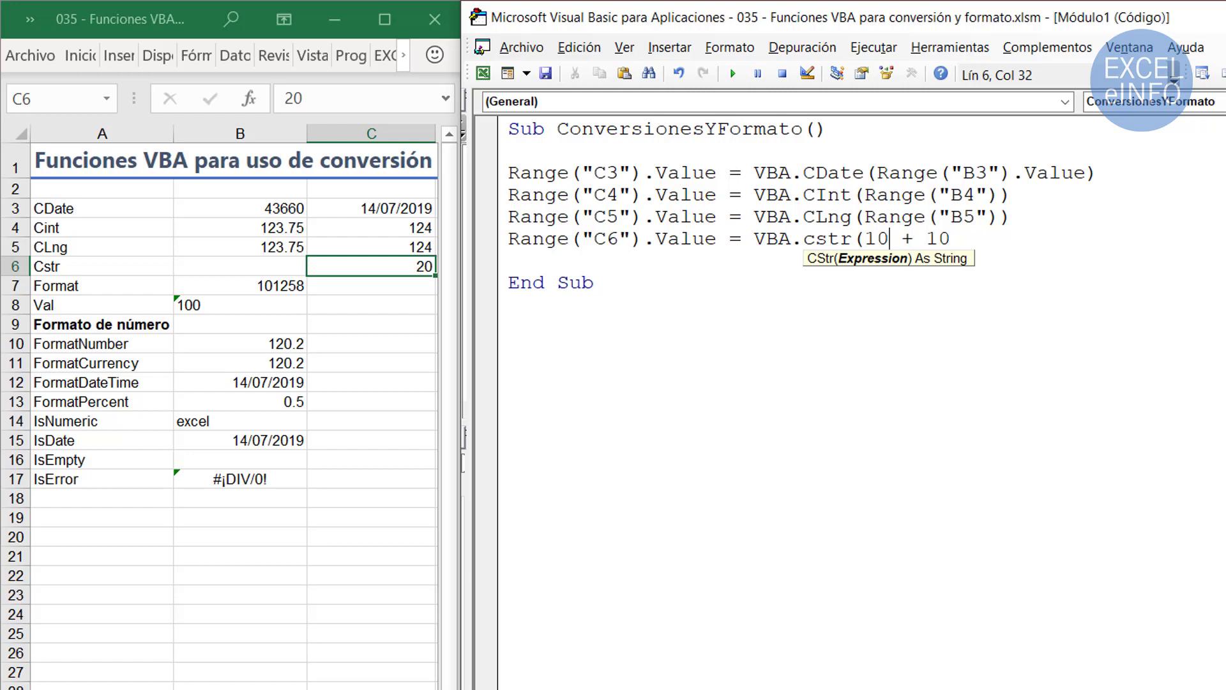
text())
- Wrap the second 10 in VBA.CStr() as well
key(Right)
key(Right)
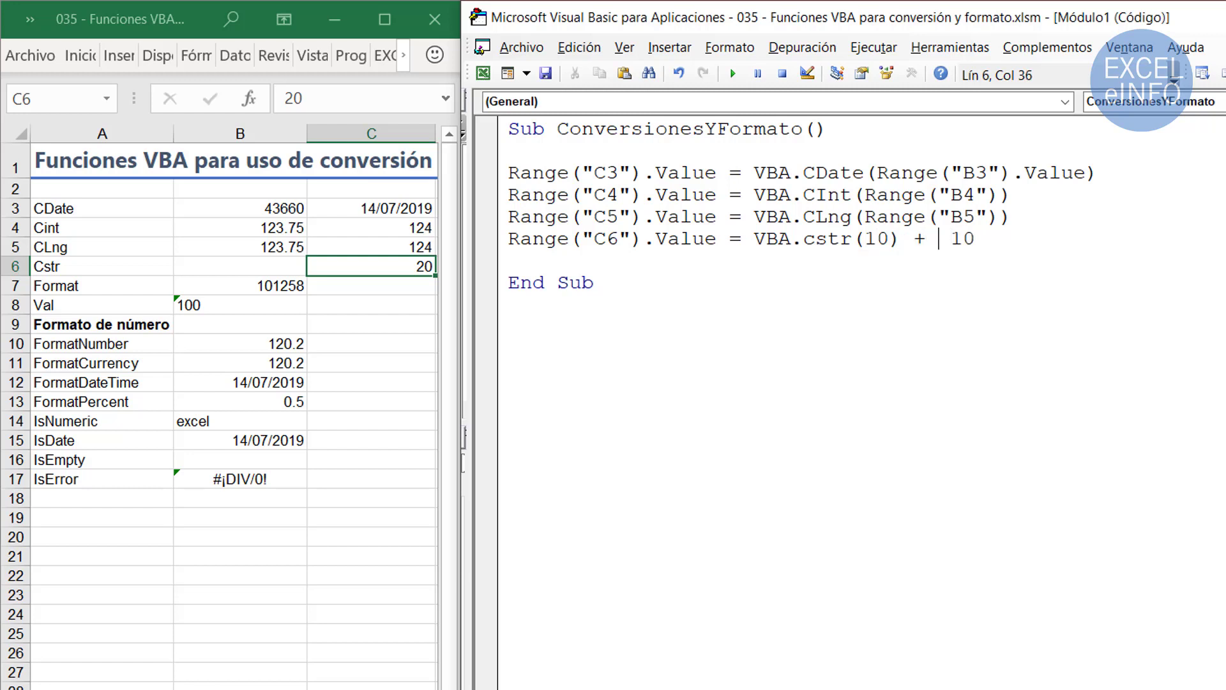
text(vba.)
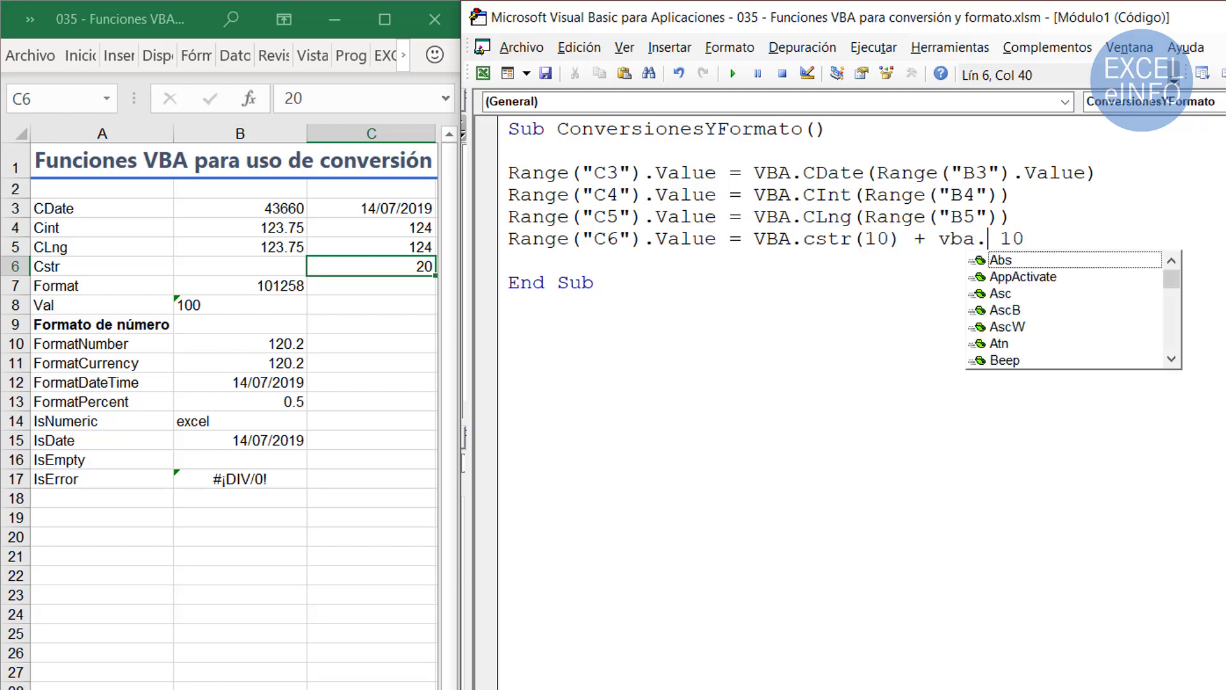
text(cs)
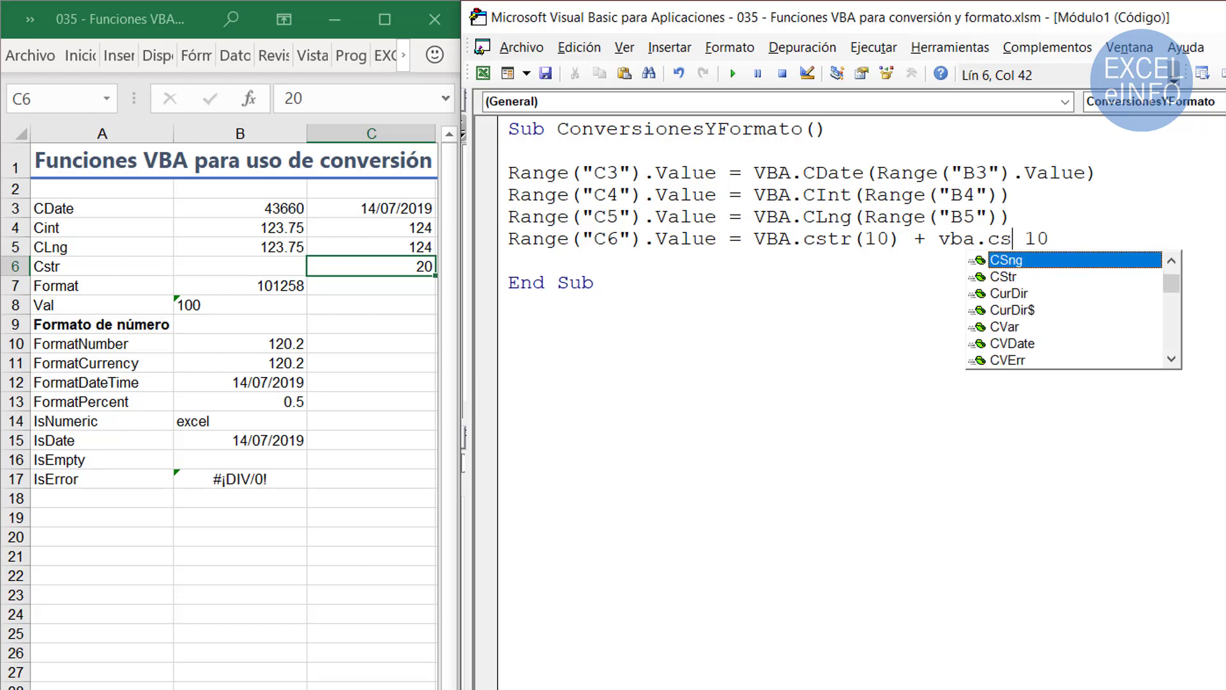
key(Tab)
key(Delete)
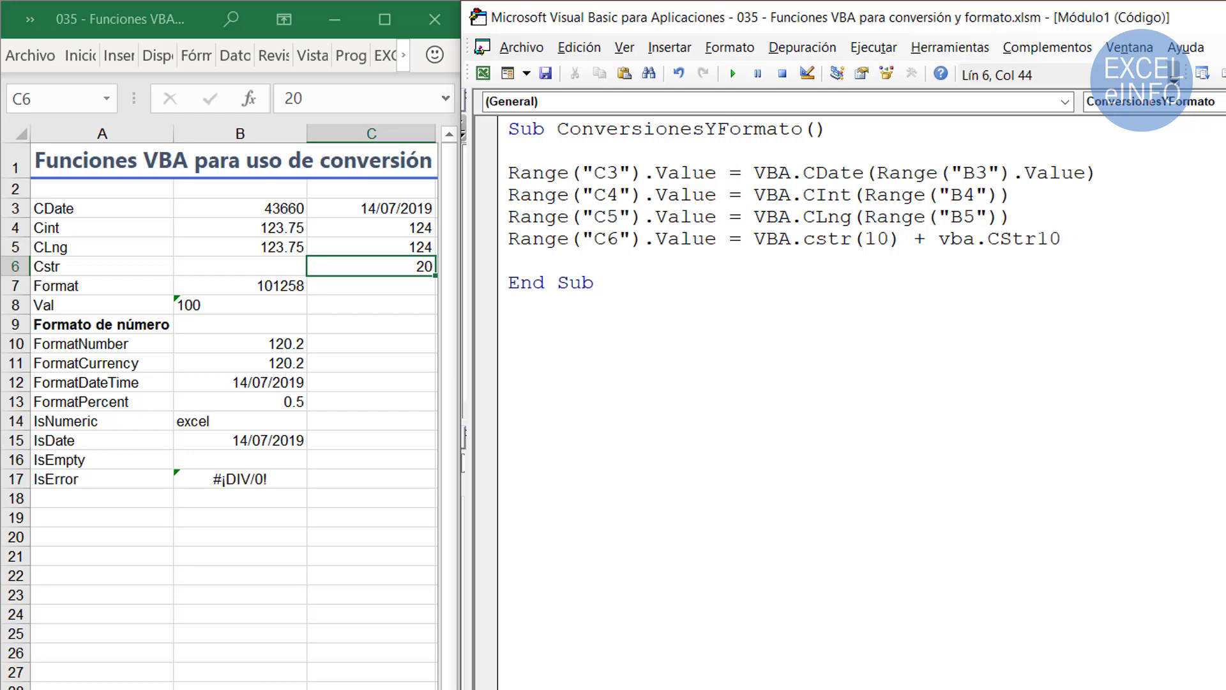
text(()
key(Right)
key(Right)
text())
key(Down)
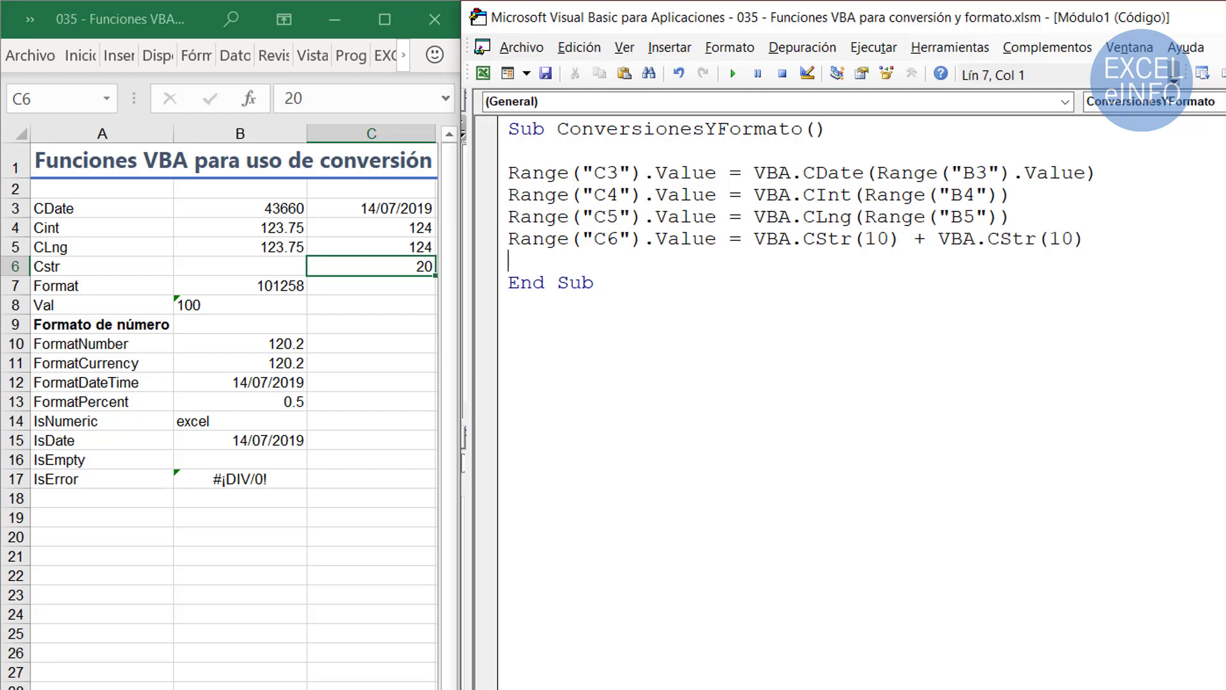
key(Up)
- Run the macro so C6 shows the joined text 1010
click(732, 75)
drag(863, 239, 883, 240)
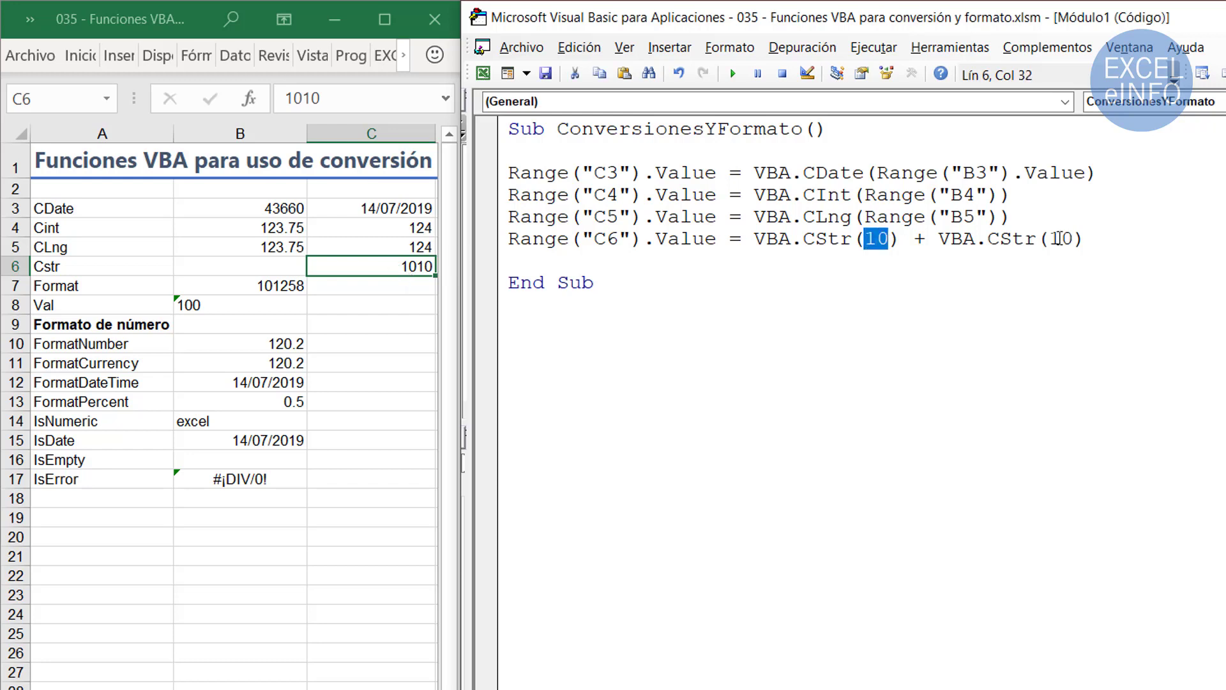
drag(1062, 240, 1072, 239)
drag(987, 239, 1032, 239)
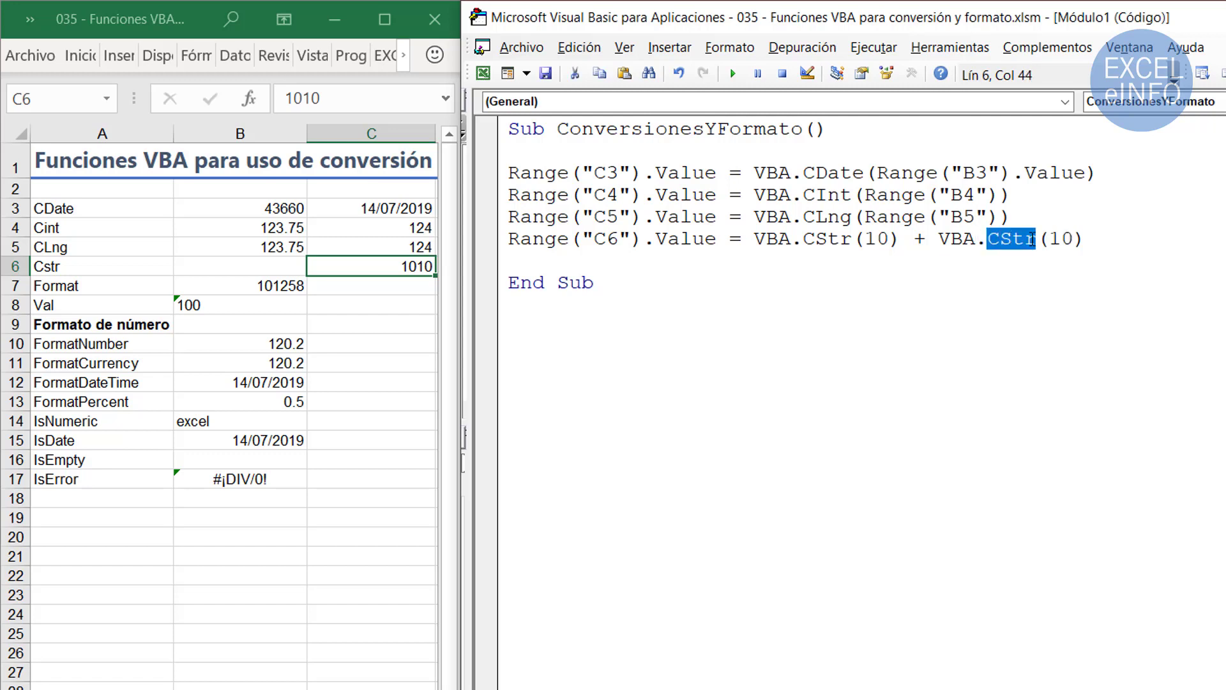
drag(802, 239, 839, 239)
click(77, 289)
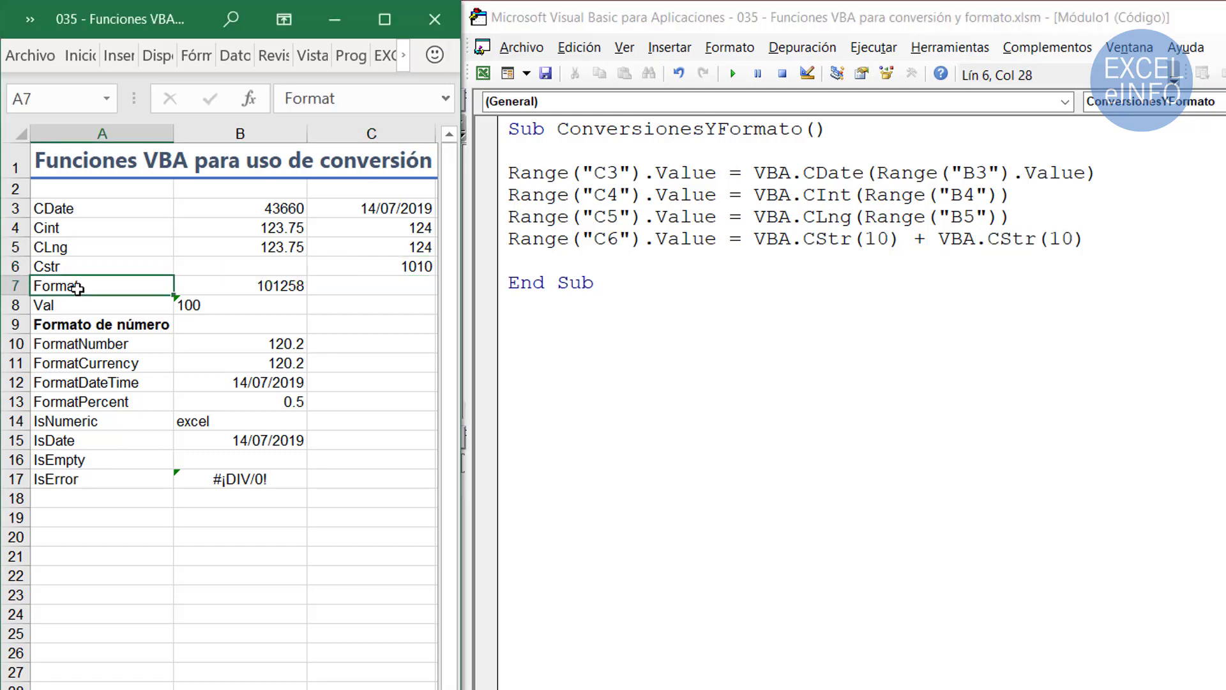
- Paste the copied conversion line as line 7 and change its target to C7
click(290, 286)
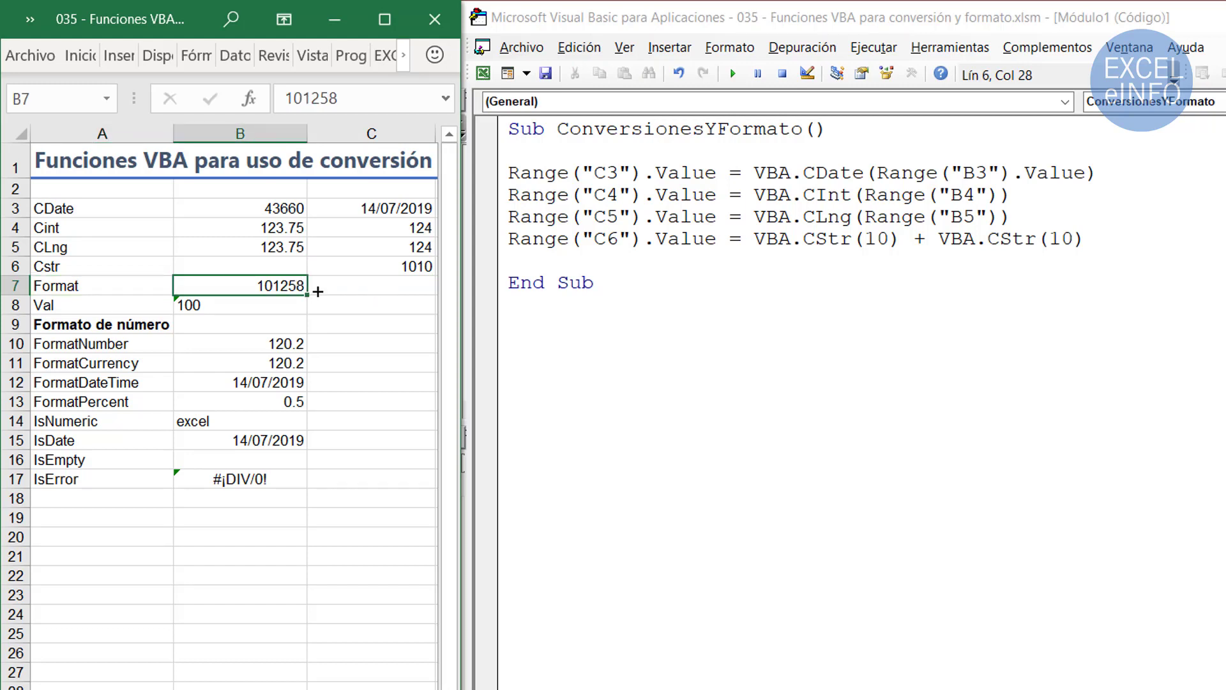
click(341, 288)
click(568, 269)
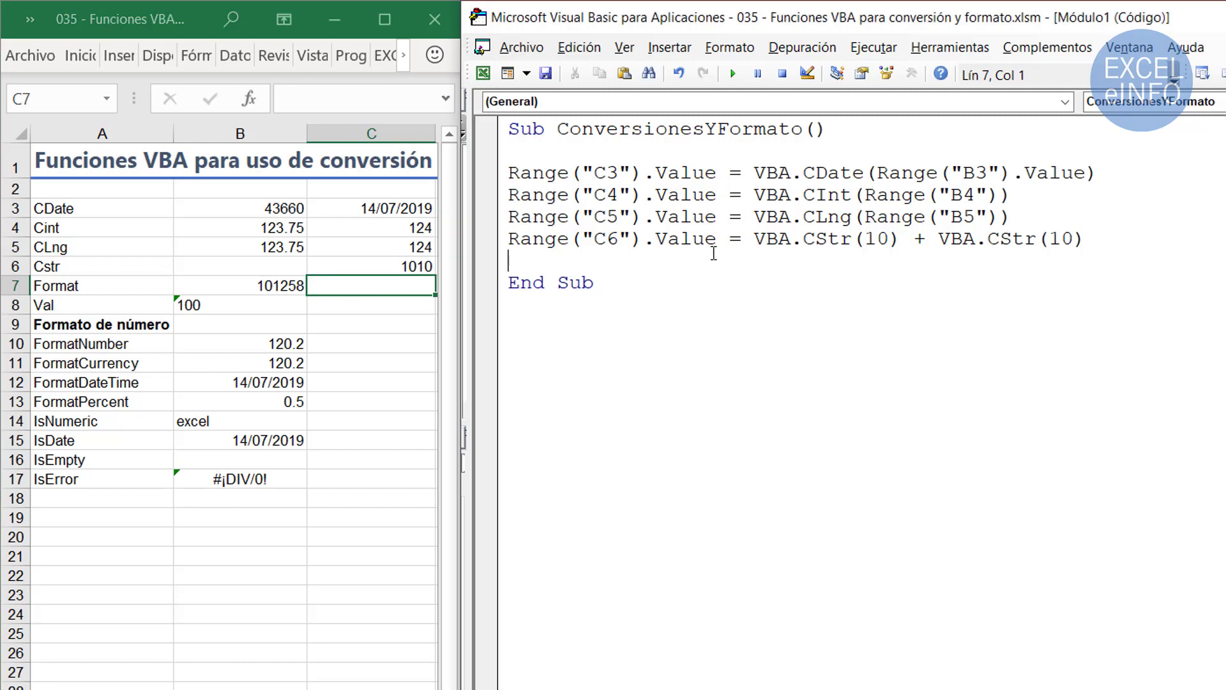
key(Return)
key(Up)
text(Range("C4").Value = VBA.CInt(Range("B4")))
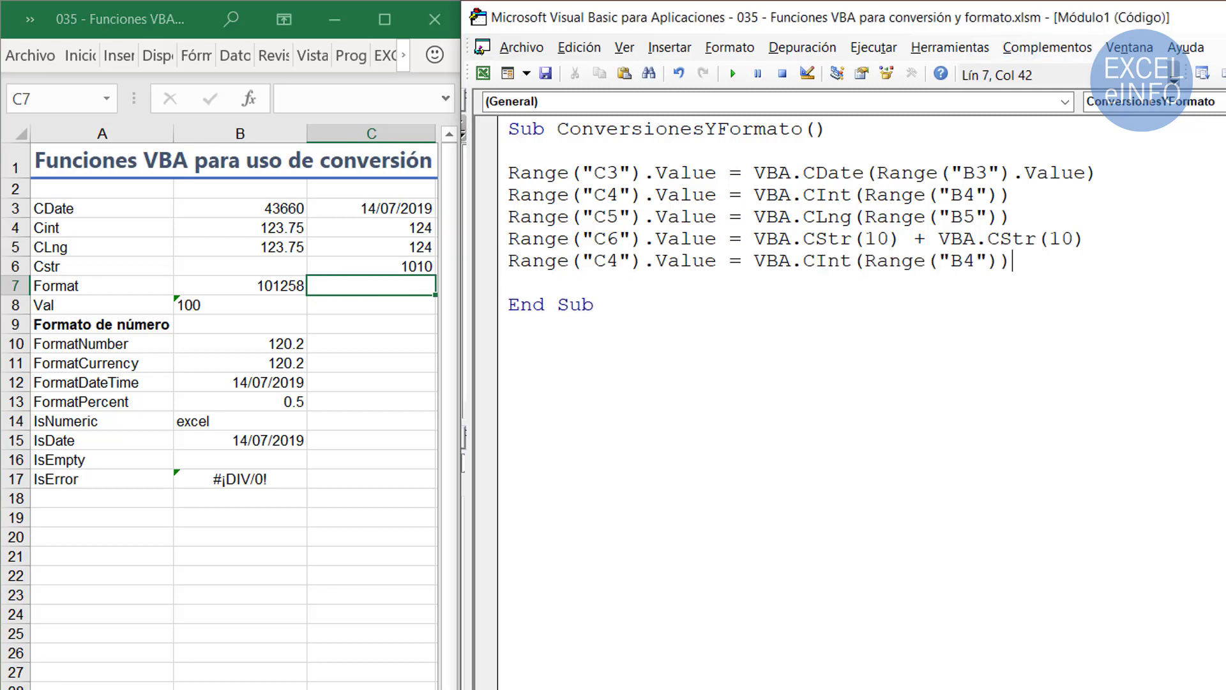
key(Home)
key(Right)
key(Right)
key(Right)
key(Right)
key(shift+Right)
text(7)
key(Right)
key(Right)
key(Right)
key(Right)
key(Right)
- Replace the CInt call with VBA.Format(Range("B7").Value, "")
key(shift+End)
text(.f)
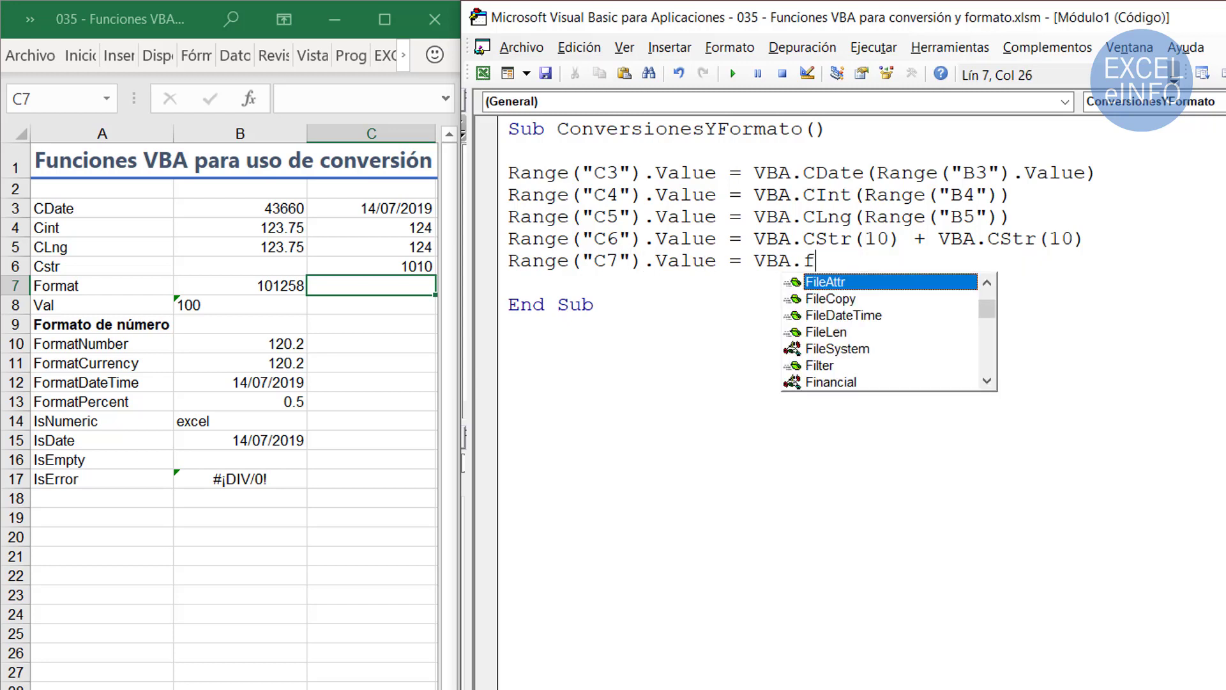
text(or)
key(Tab)
text(()
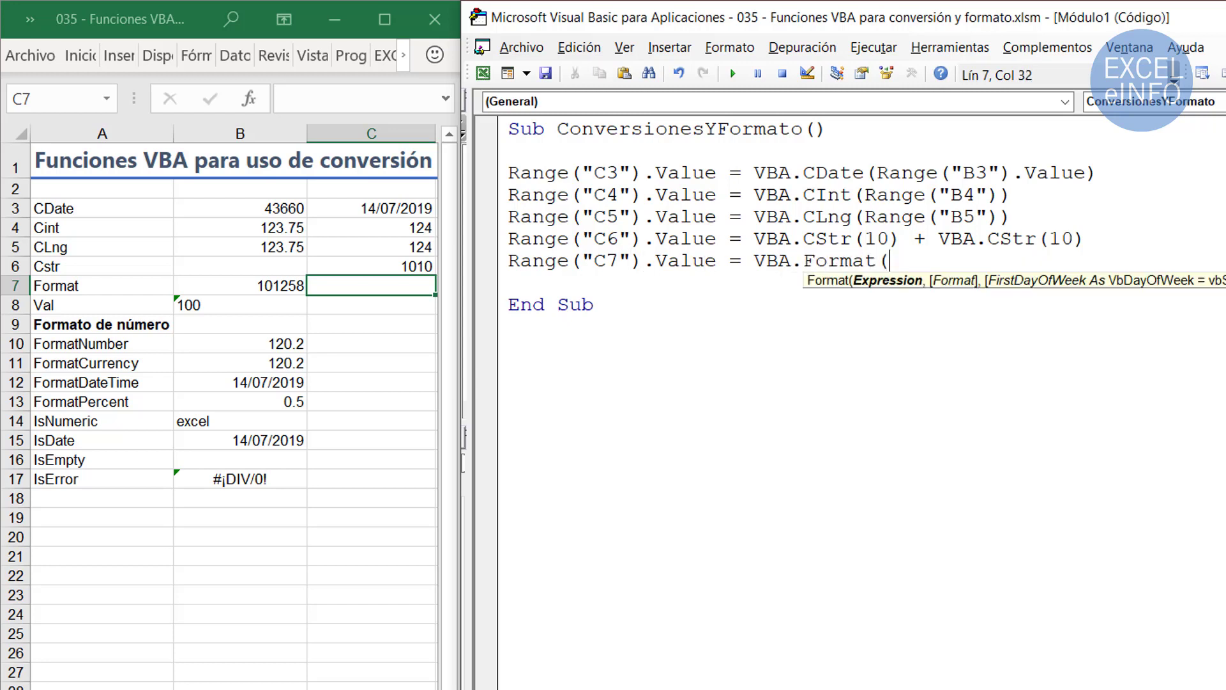
text(Ra)
text(nge(")
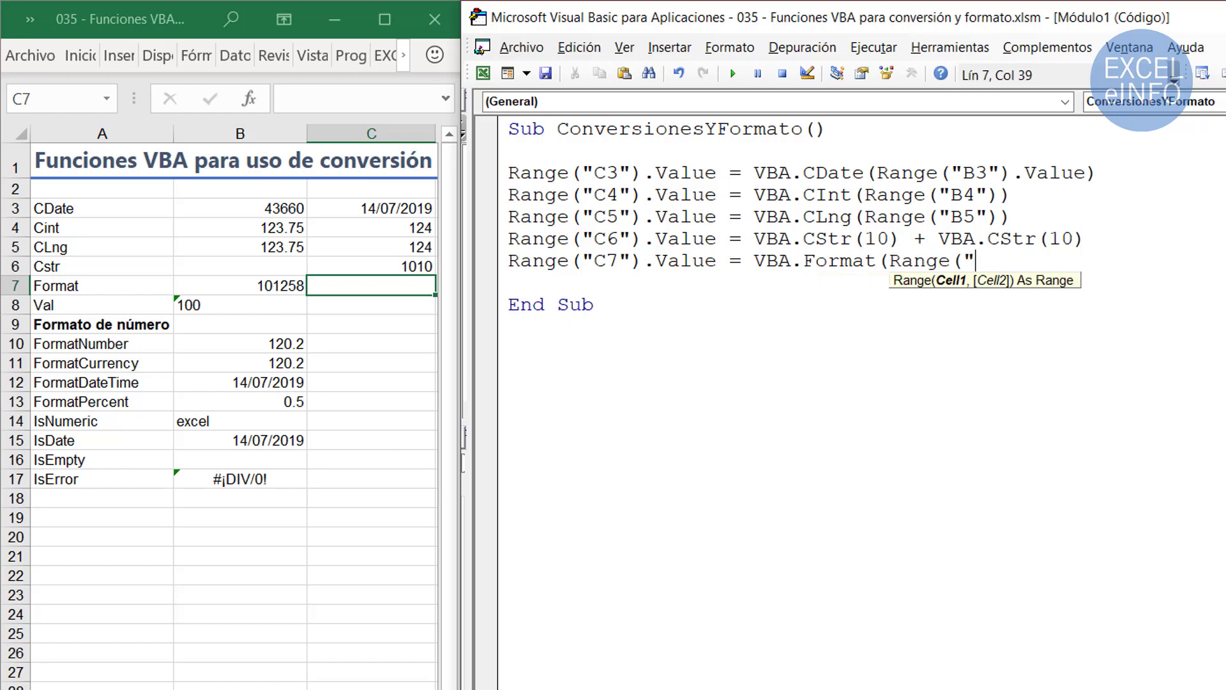
text(B7")
text().valu)
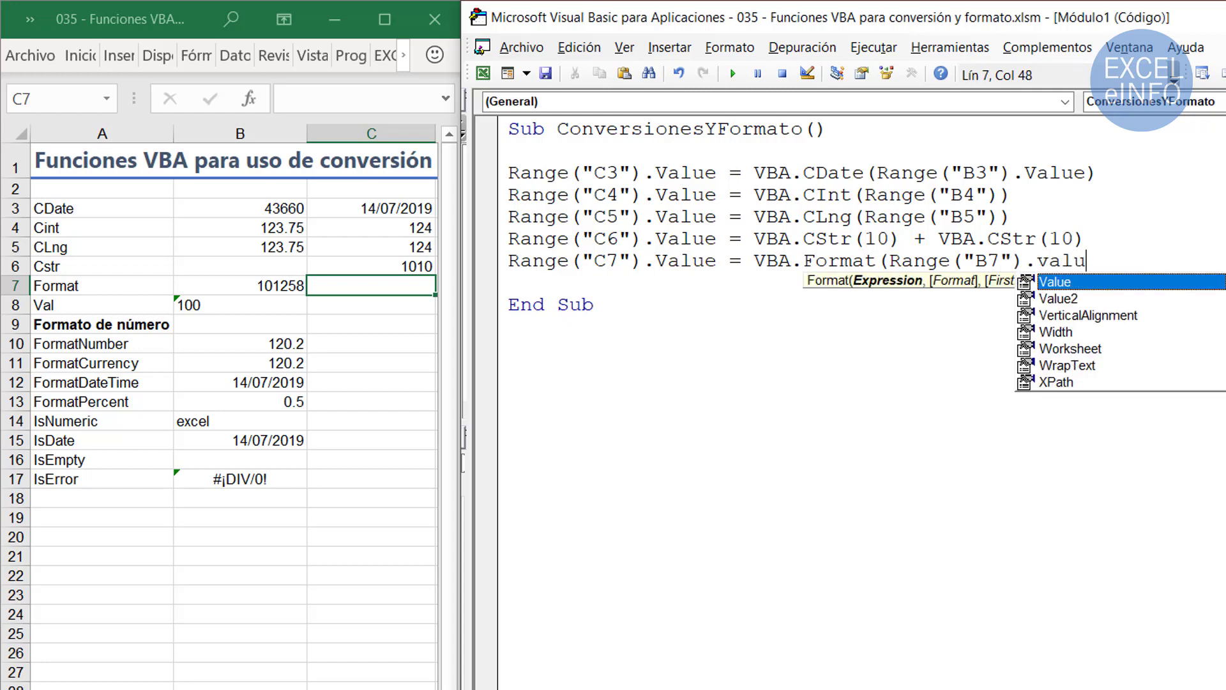
text(,)
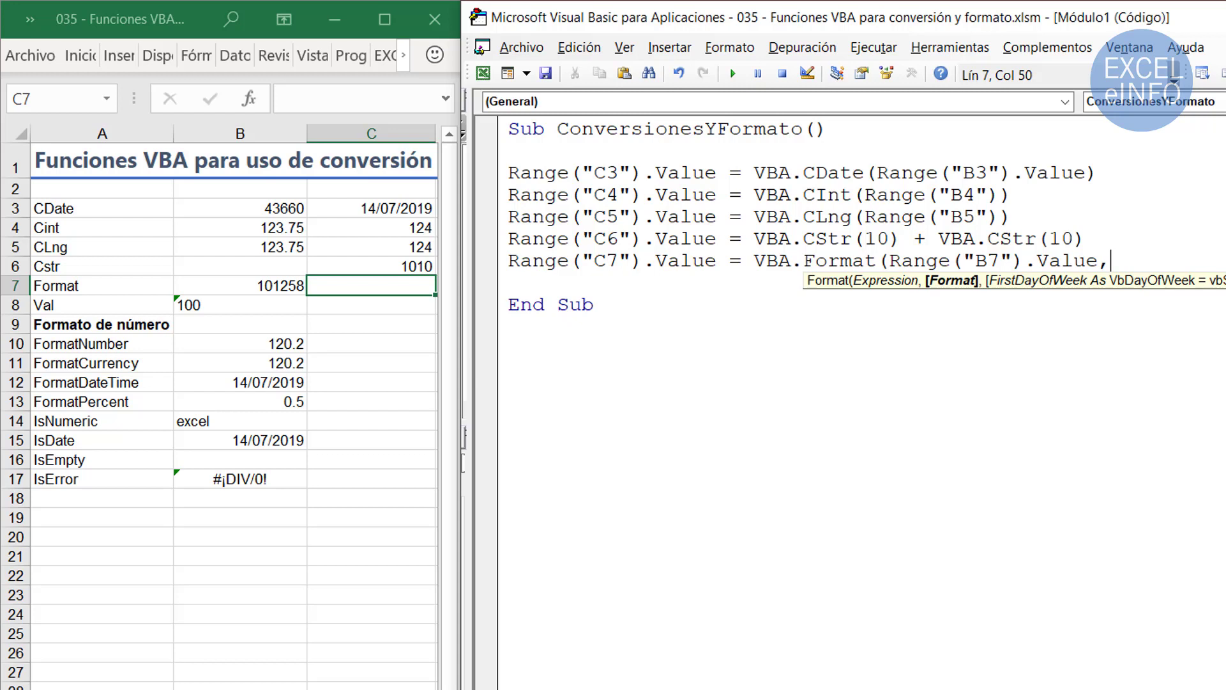
text(""))
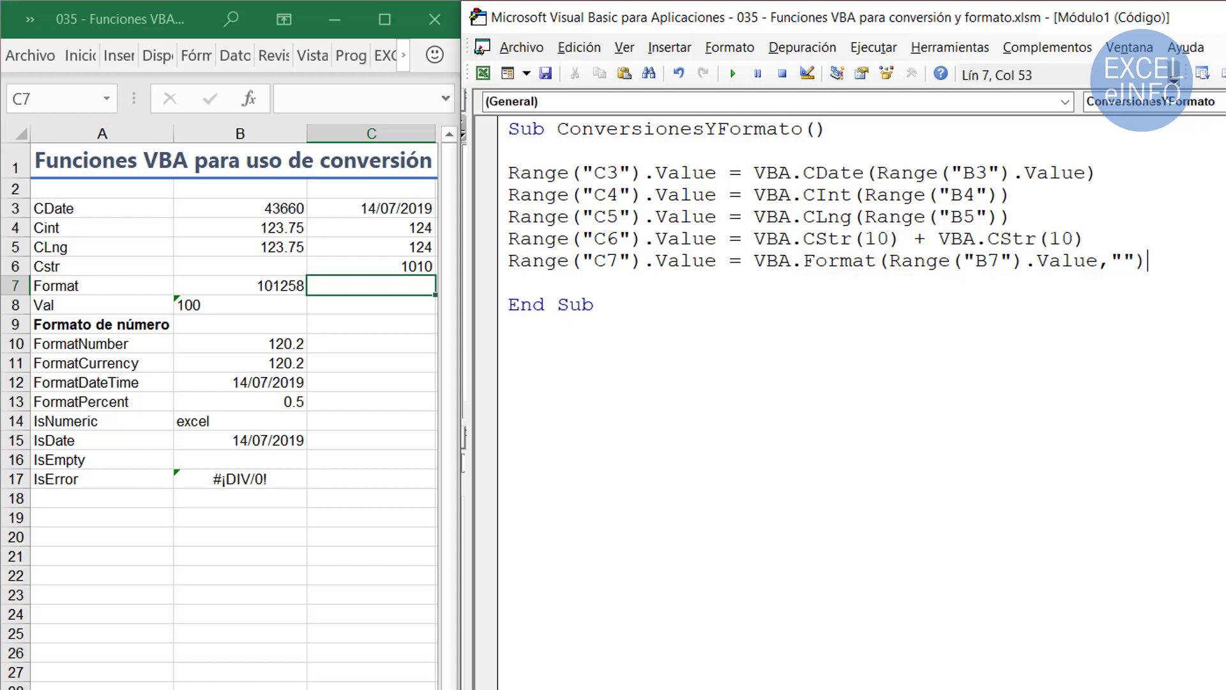
key(Left)
click(1136, 262)
drag(803, 262, 864, 261)
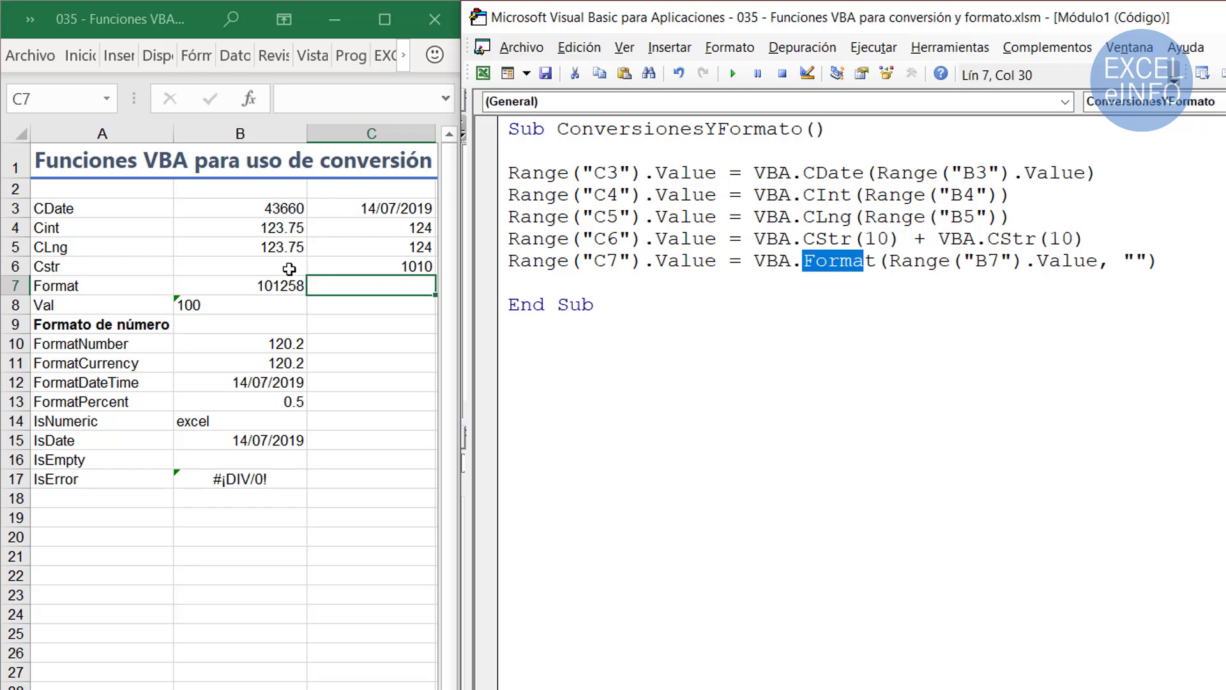
- Copy the $#,##0.00 custom code from B7's Formato de celdas dialog, then cancel it
click(258, 288)
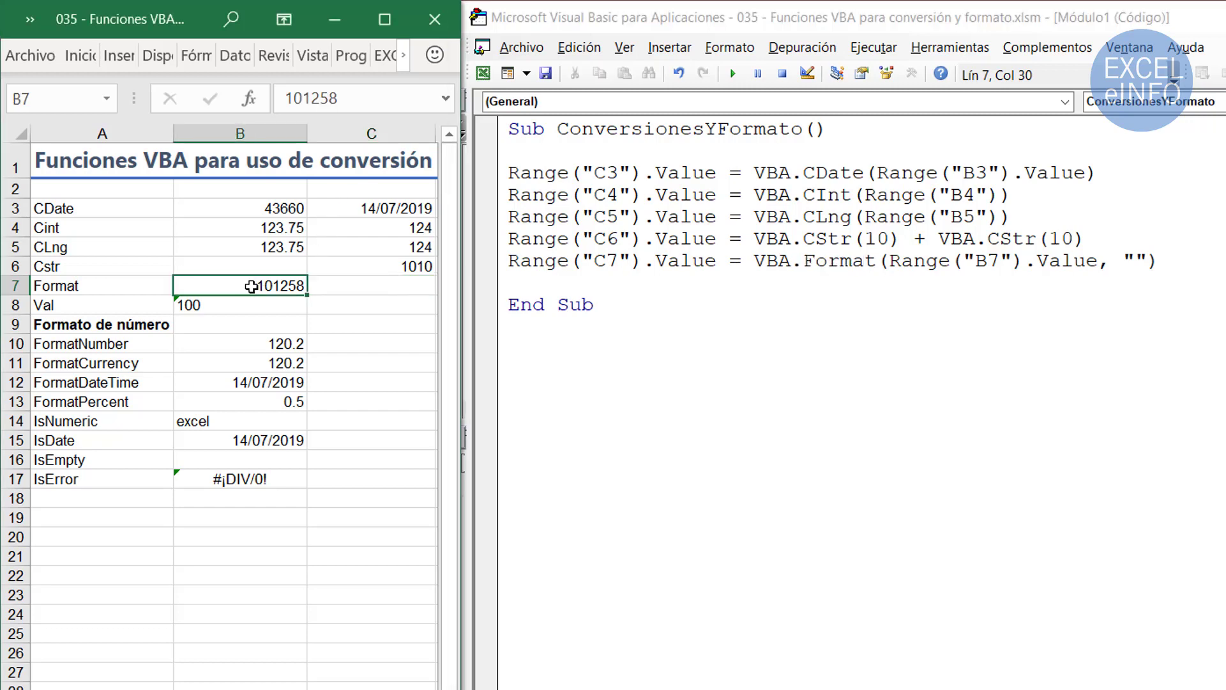
right_click(257, 289)
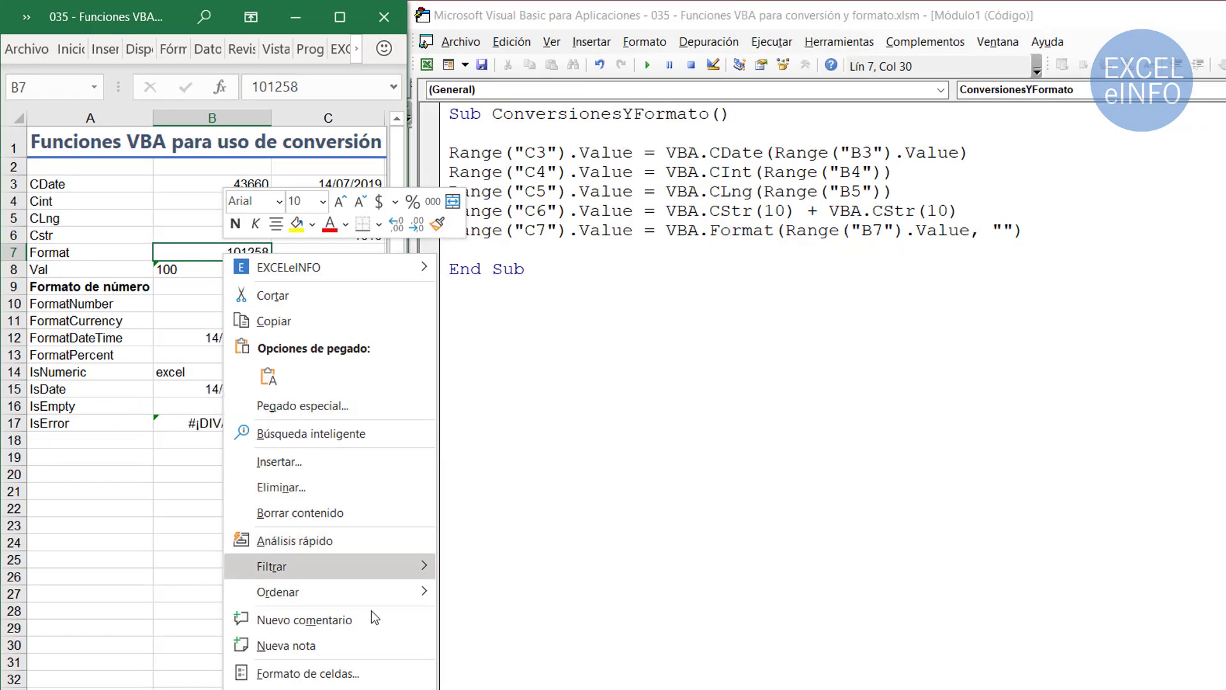
click(380, 677)
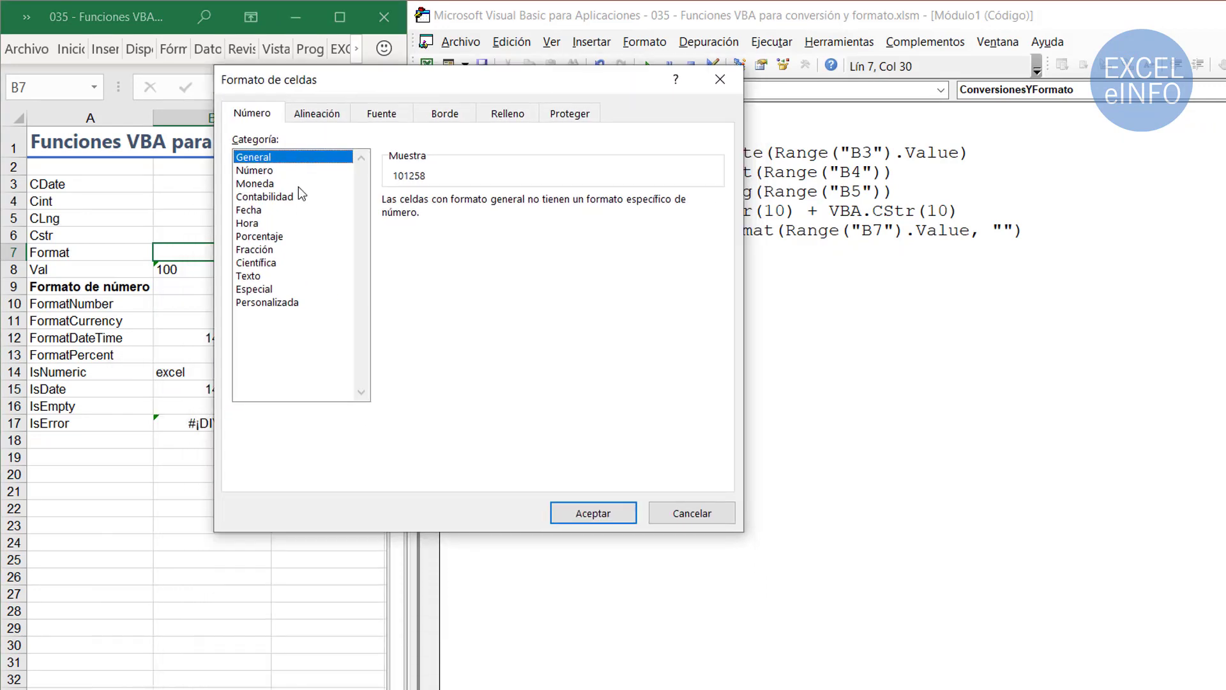
click(298, 185)
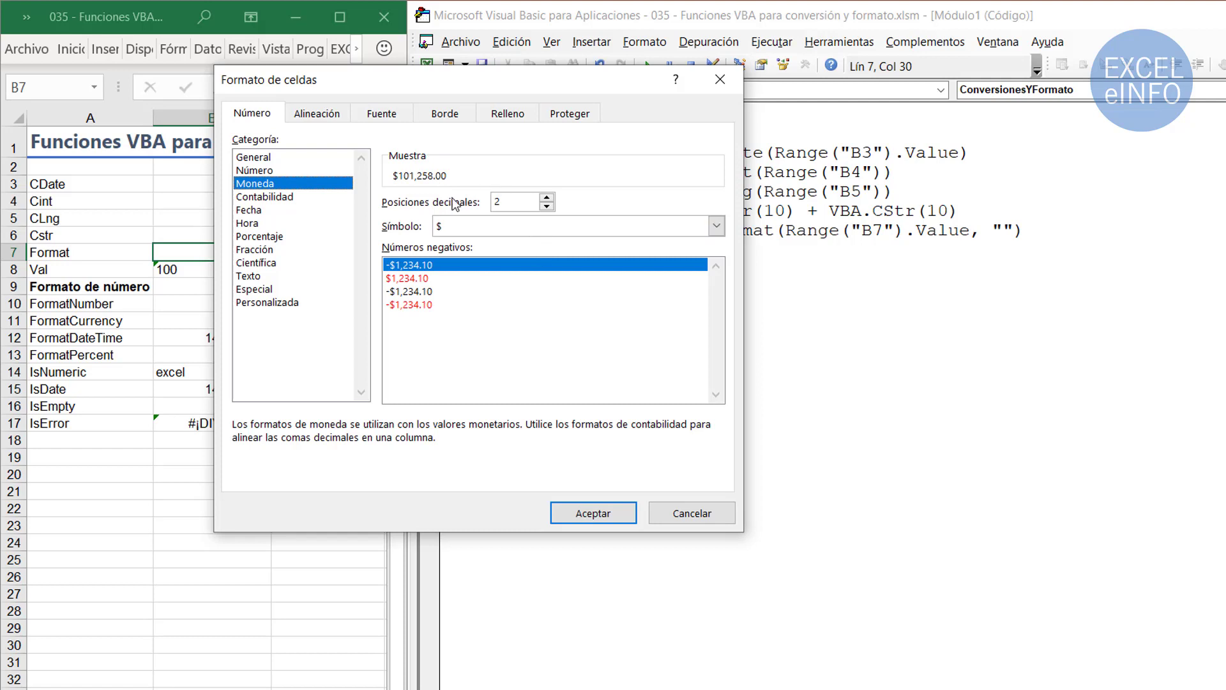
click(269, 302)
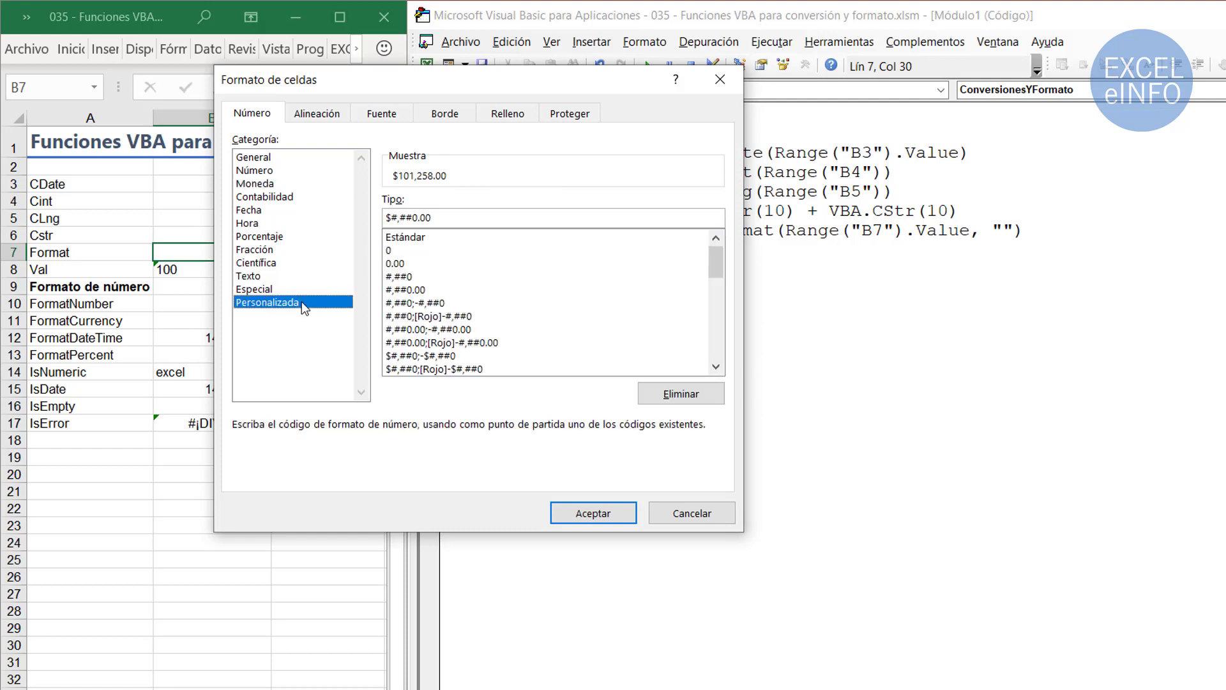
drag(441, 217, 365, 214)
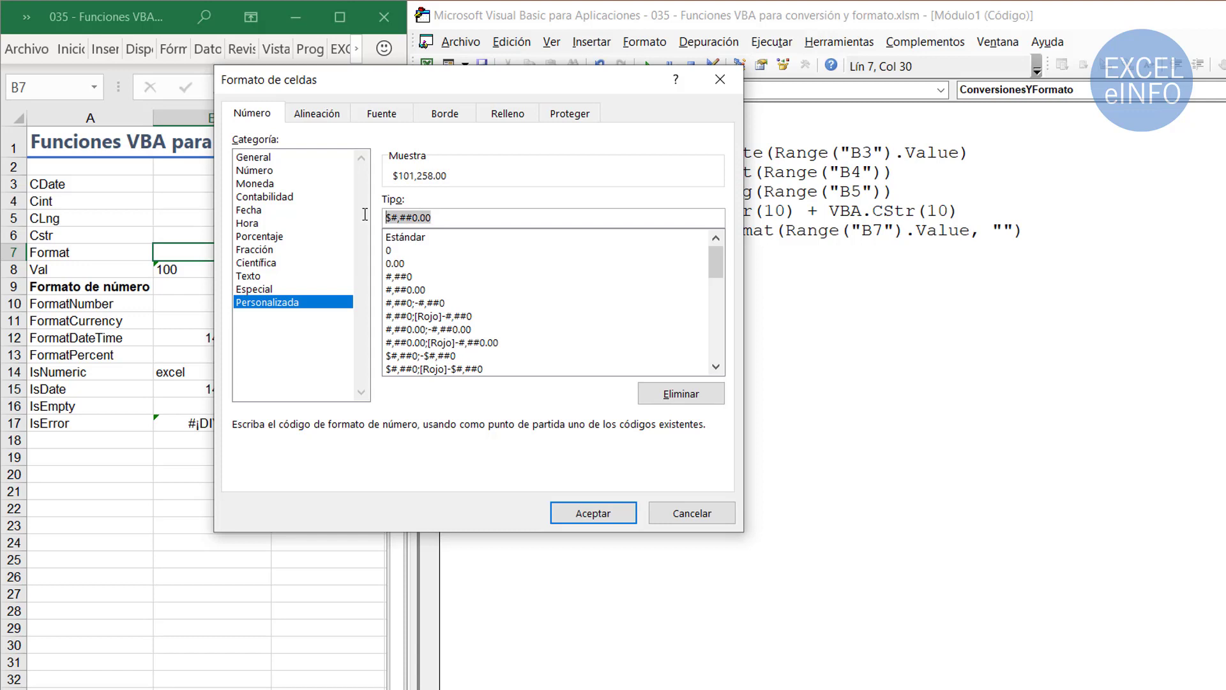
right_click(411, 221)
click(459, 256)
click(721, 81)
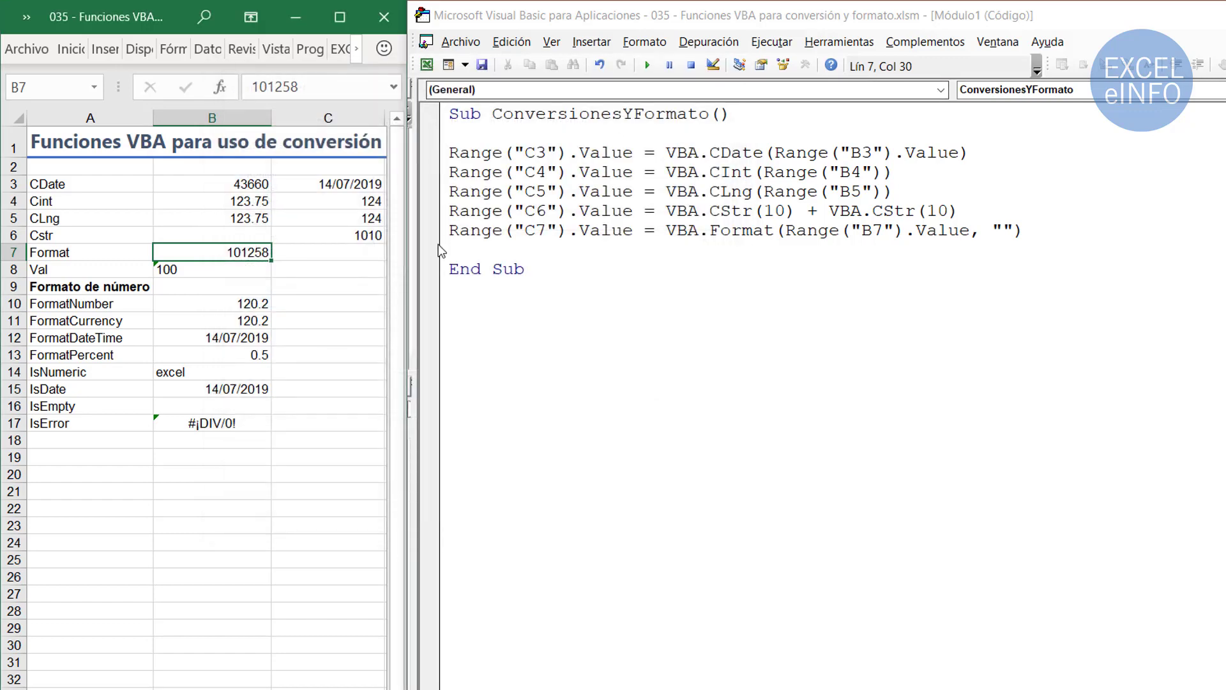
- Paste the "$#,##0.00" format code into the C7 Format call and run the macro
click(1006, 230)
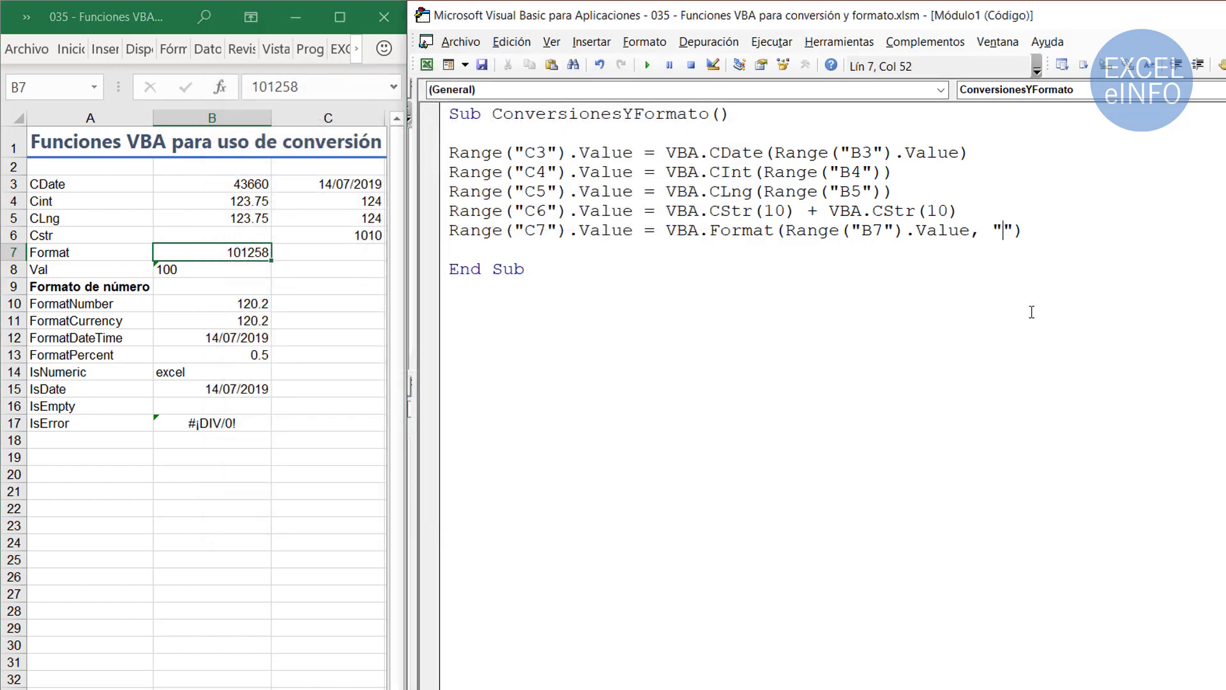
key(ctrl+v)
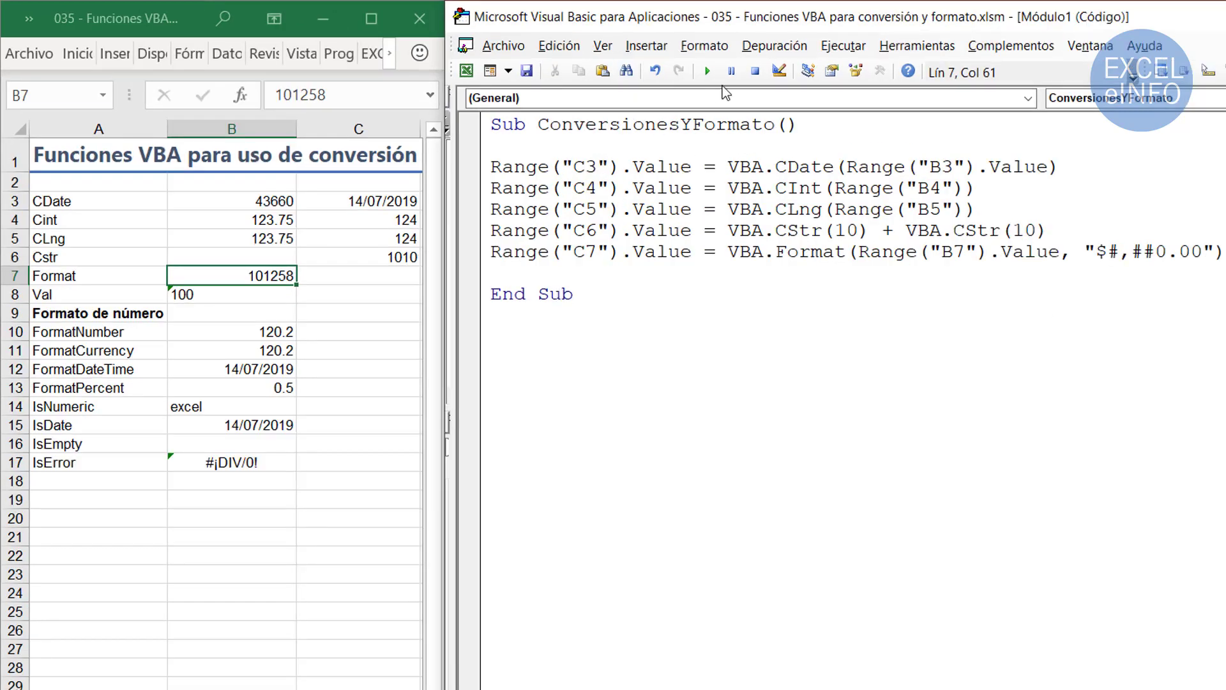
click(708, 71)
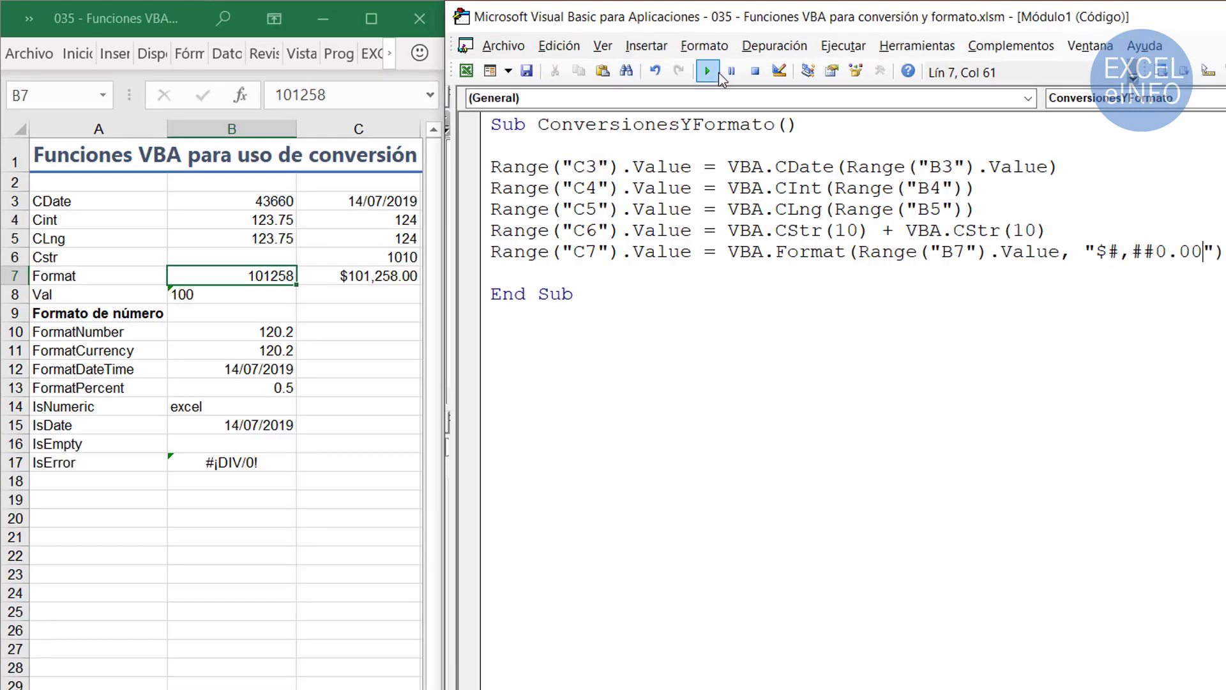
- Compare B7's 101258 with C7's $101,258.00 and highlight the "$#,##0.00" format string in the code
click(380, 275)
click(274, 278)
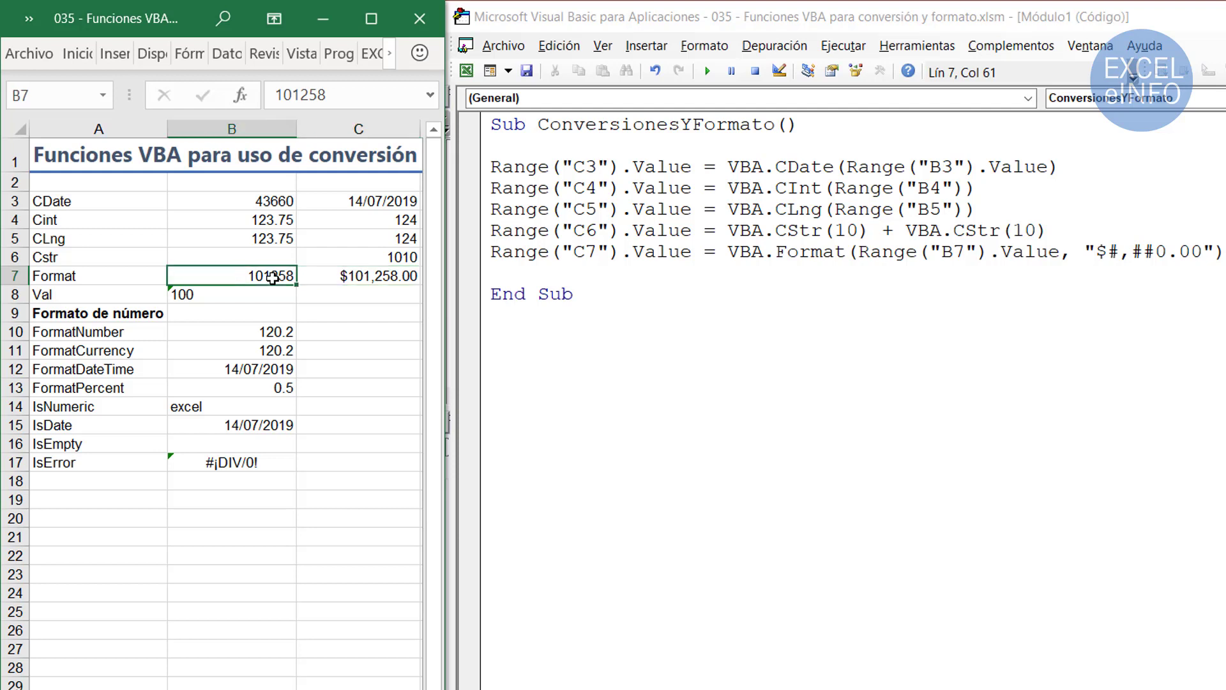
click(364, 283)
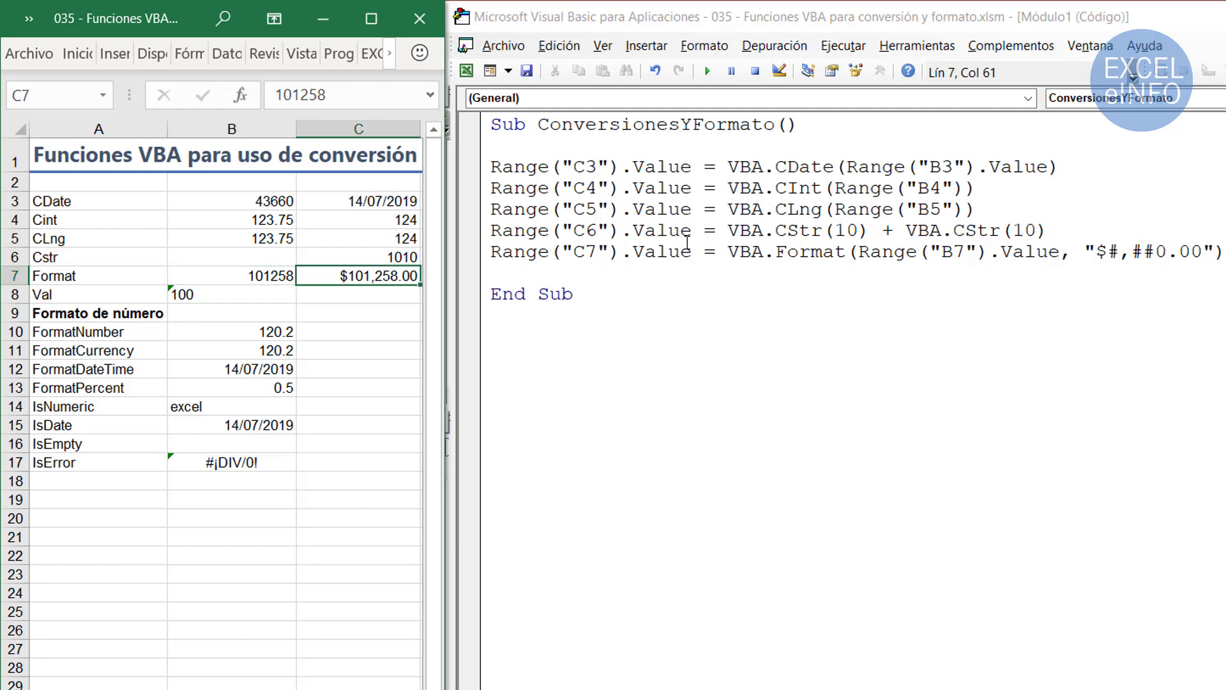
drag(1096, 252, 1204, 254)
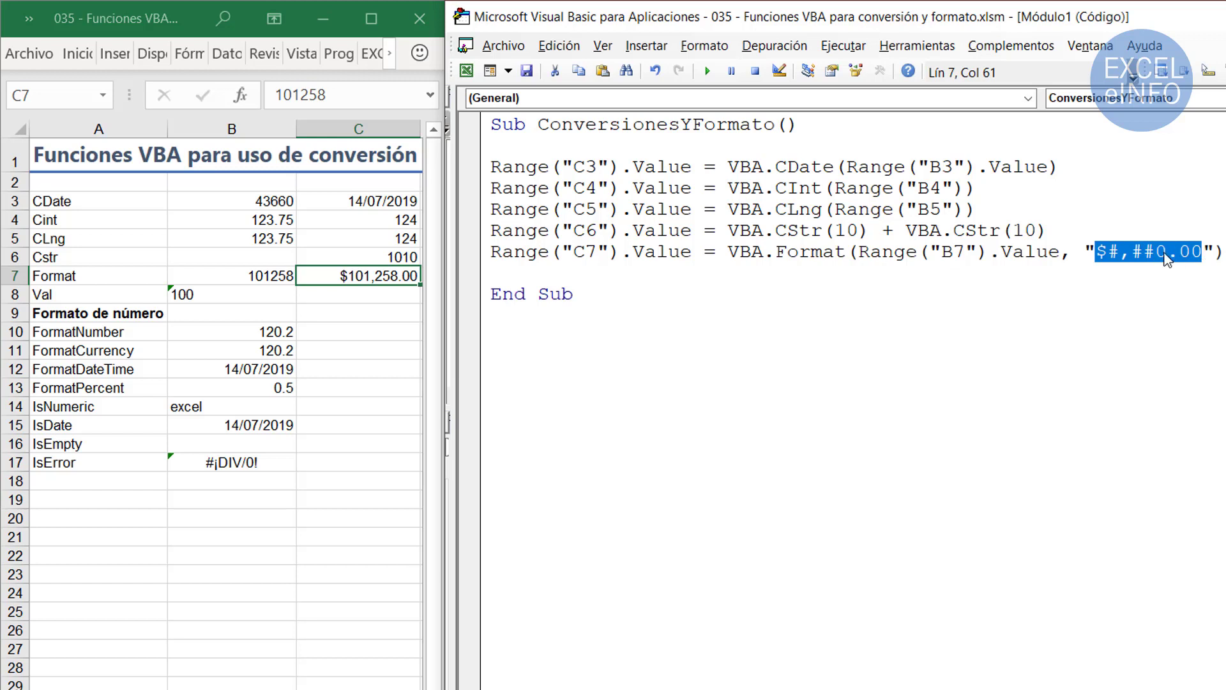
click(1143, 253)
drag(1096, 253, 1198, 252)
right_click(344, 272)
click(408, 689)
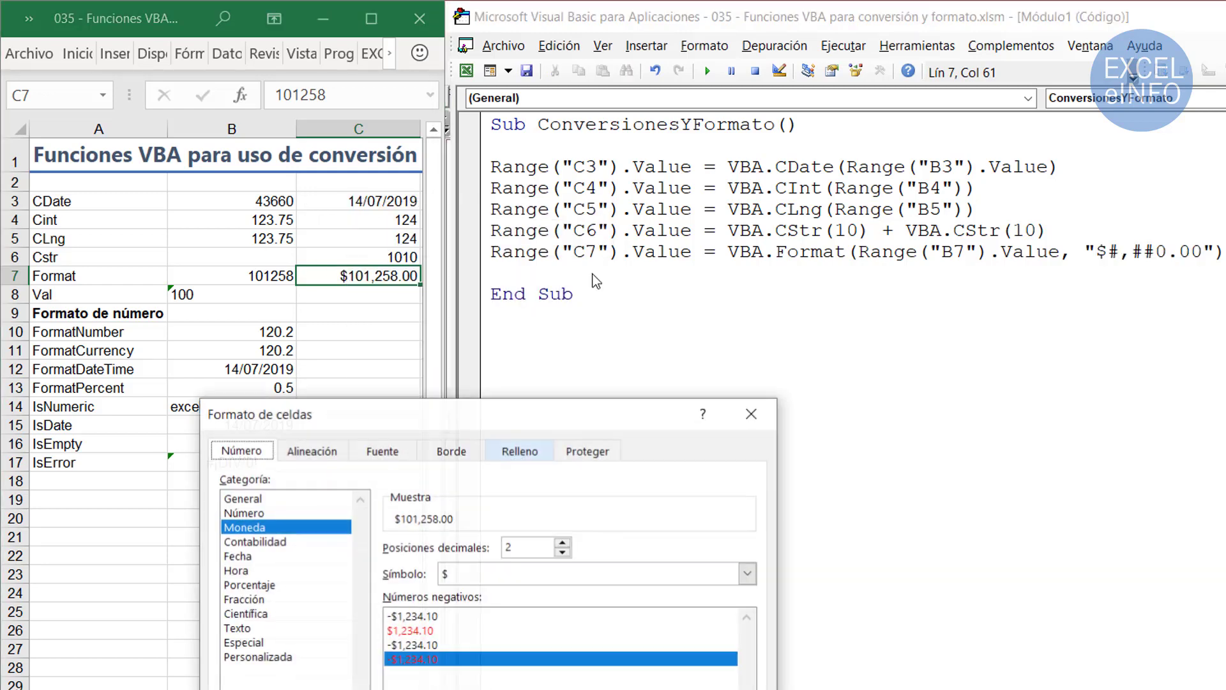
drag(575, 360, 649, 112)
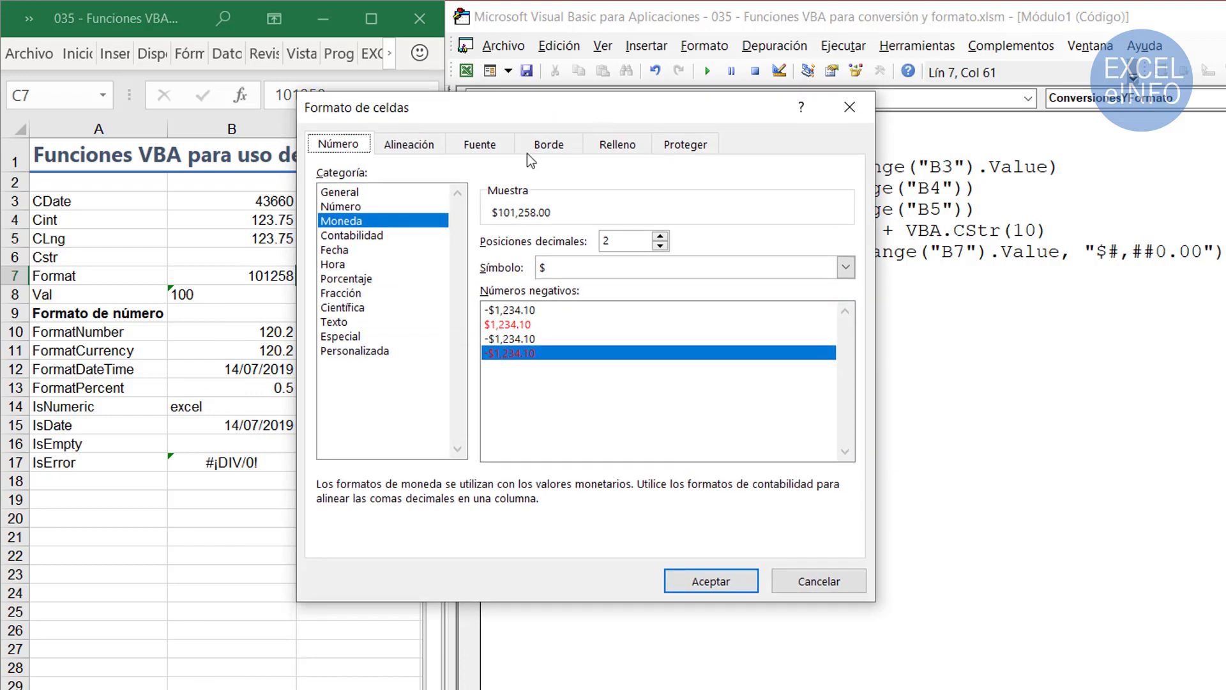
click(382, 249)
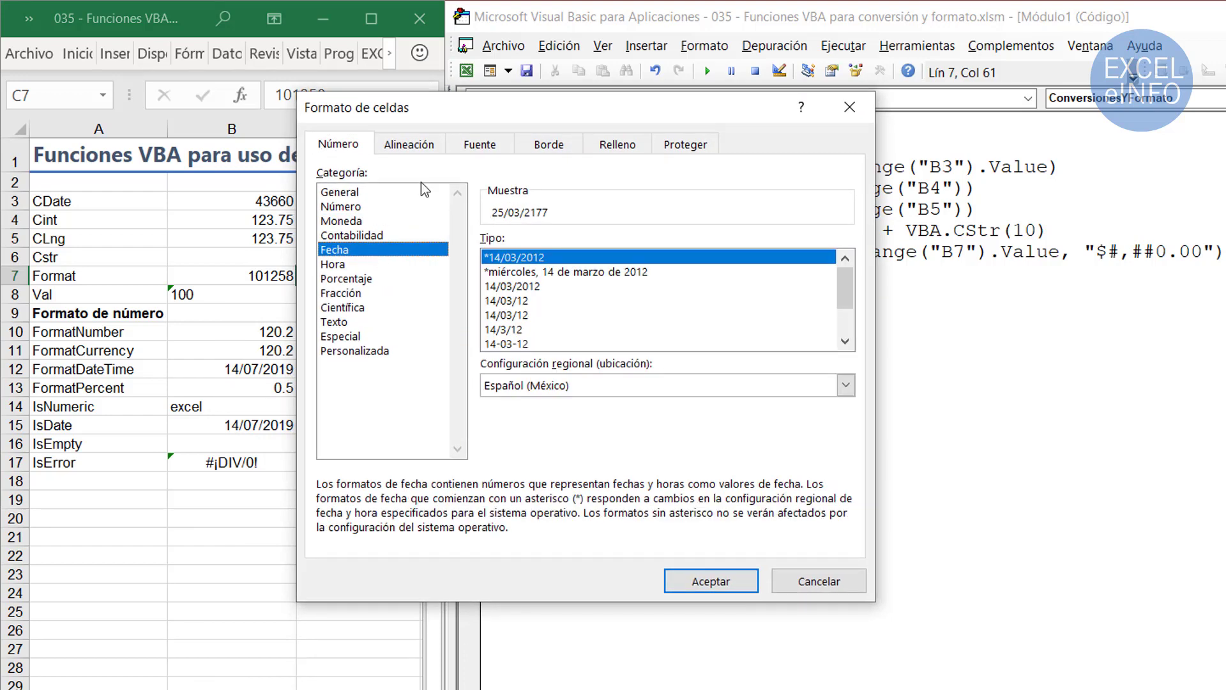
click(396, 207)
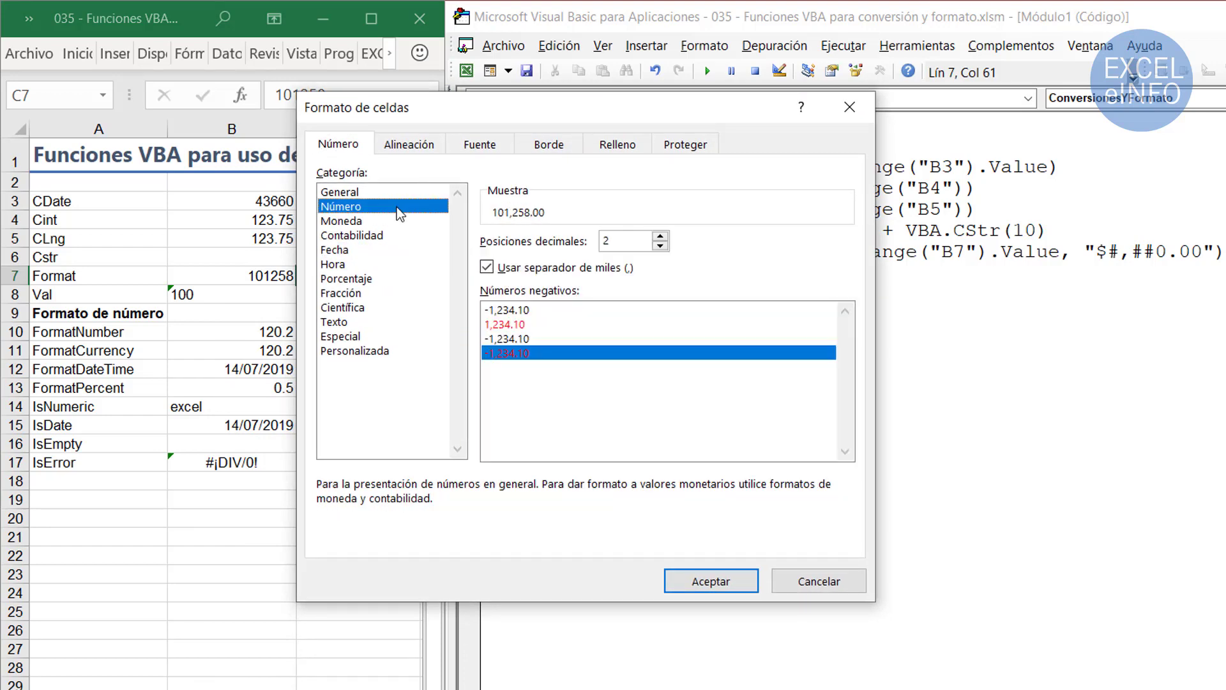
click(405, 355)
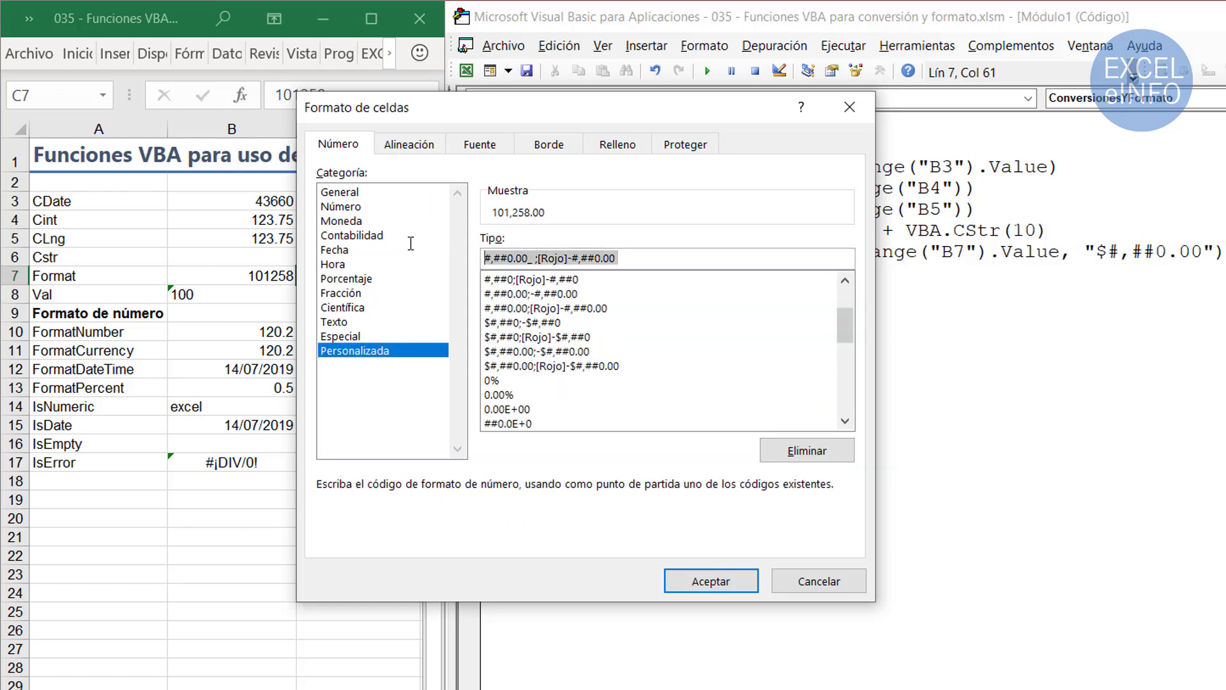
click(850, 107)
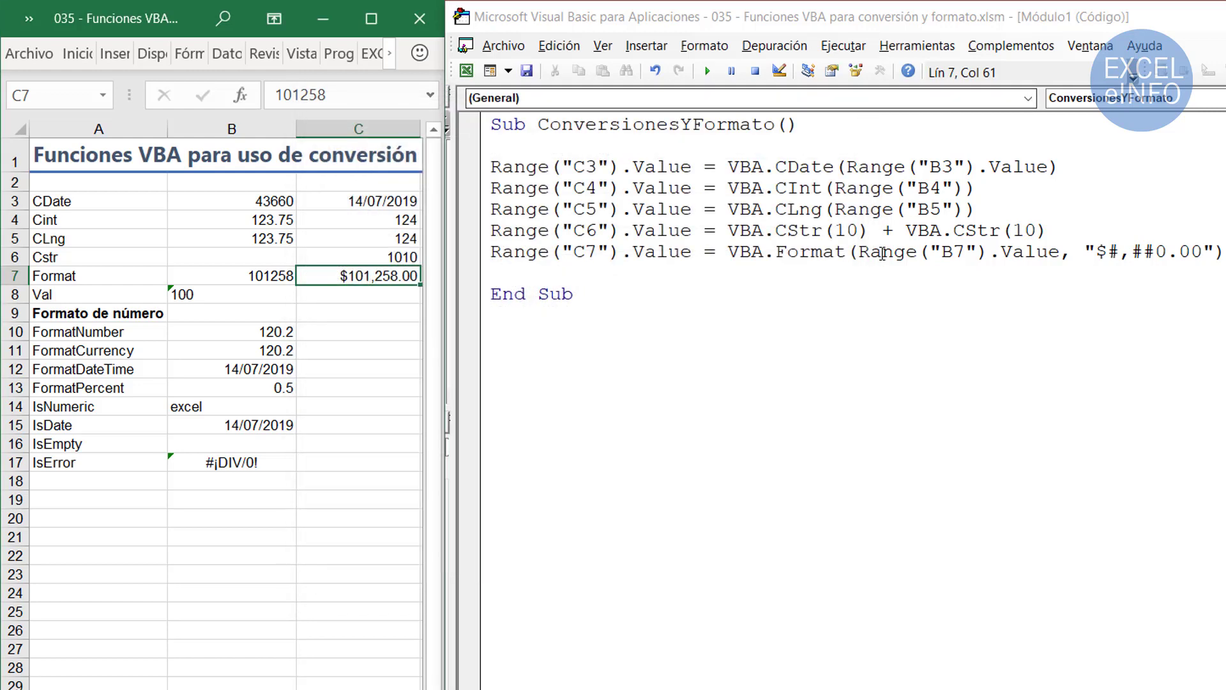
click(810, 253)
click(699, 276)
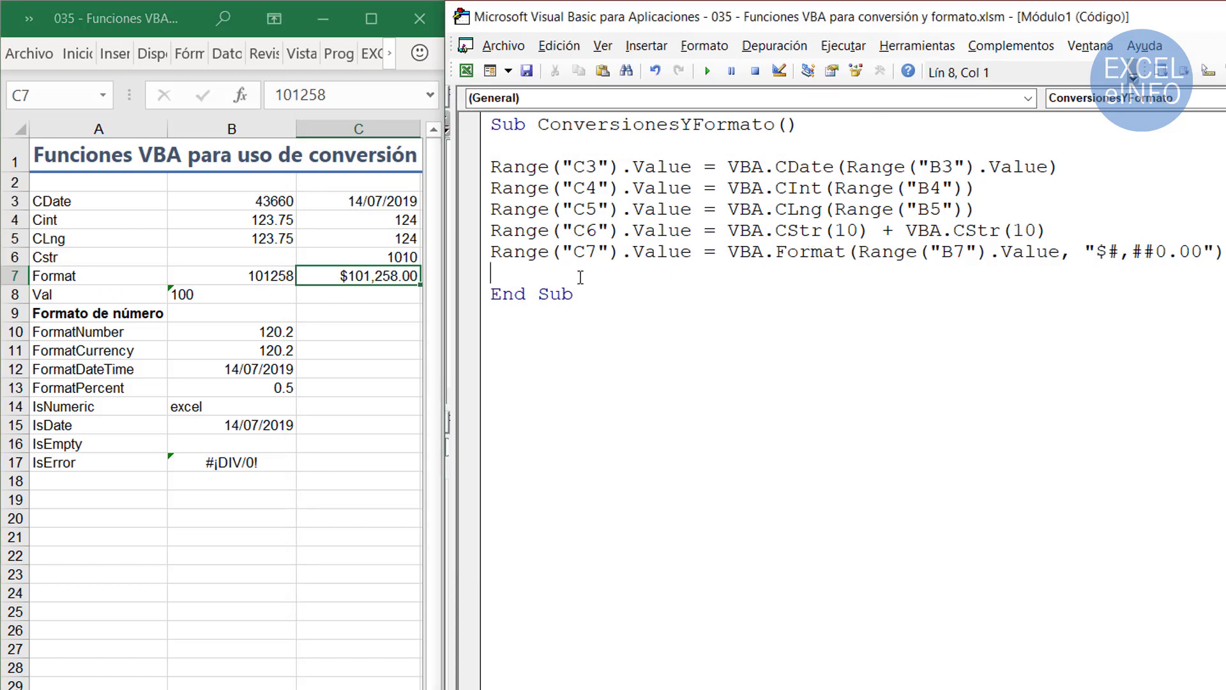
- Add a line before End Sub holding a copy of the C7 Format statement
key(Return)
key(Up)
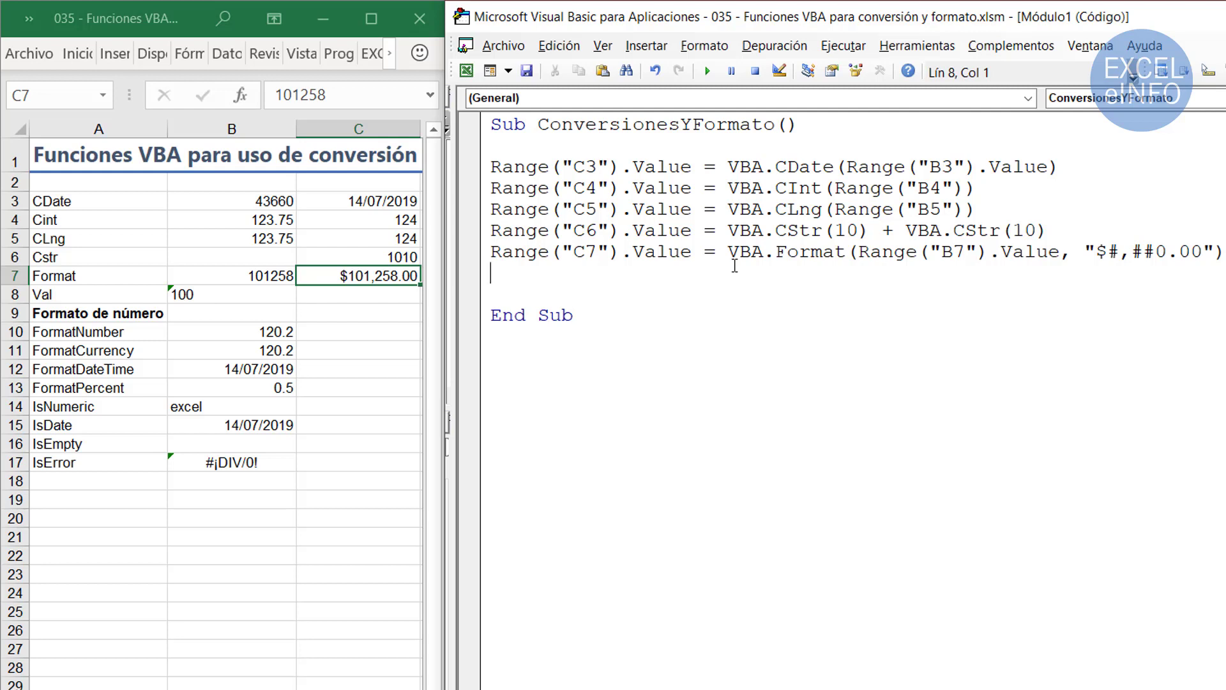
key(Up)
key(shift+End)
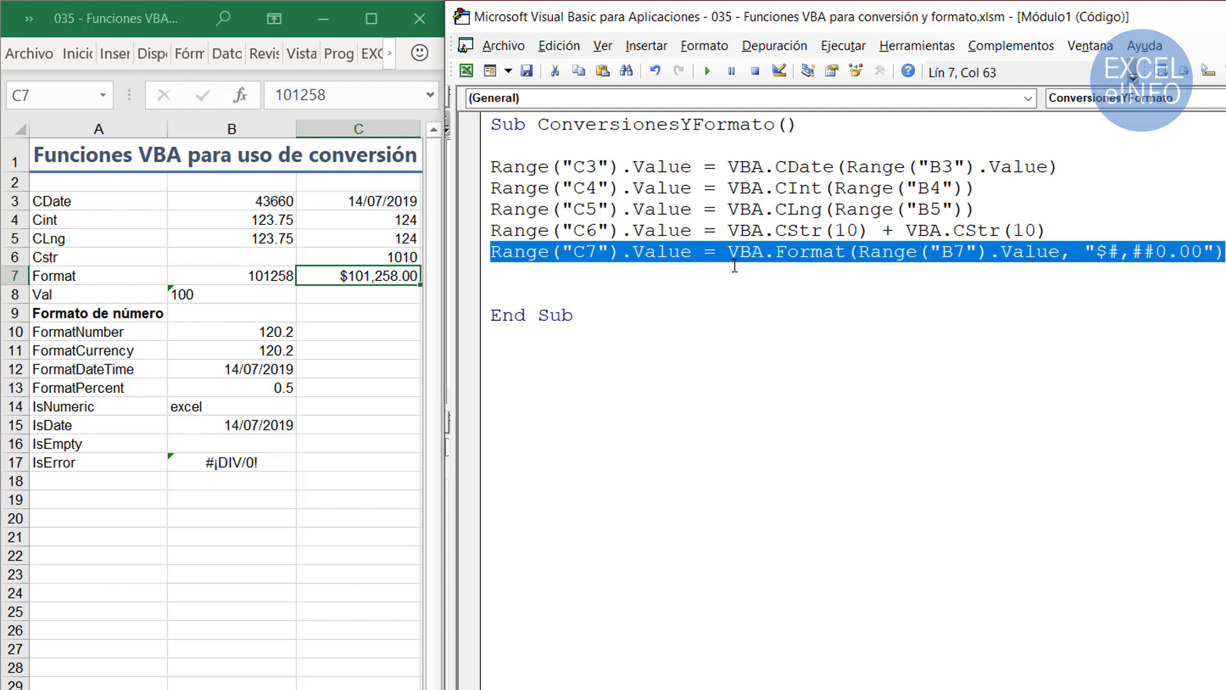
key(ctrl+c)
key(Down)
key(ctrl+v)
key(BackSpace)
key(BackSpace)
key(BackSpace)
key(BackSpace)
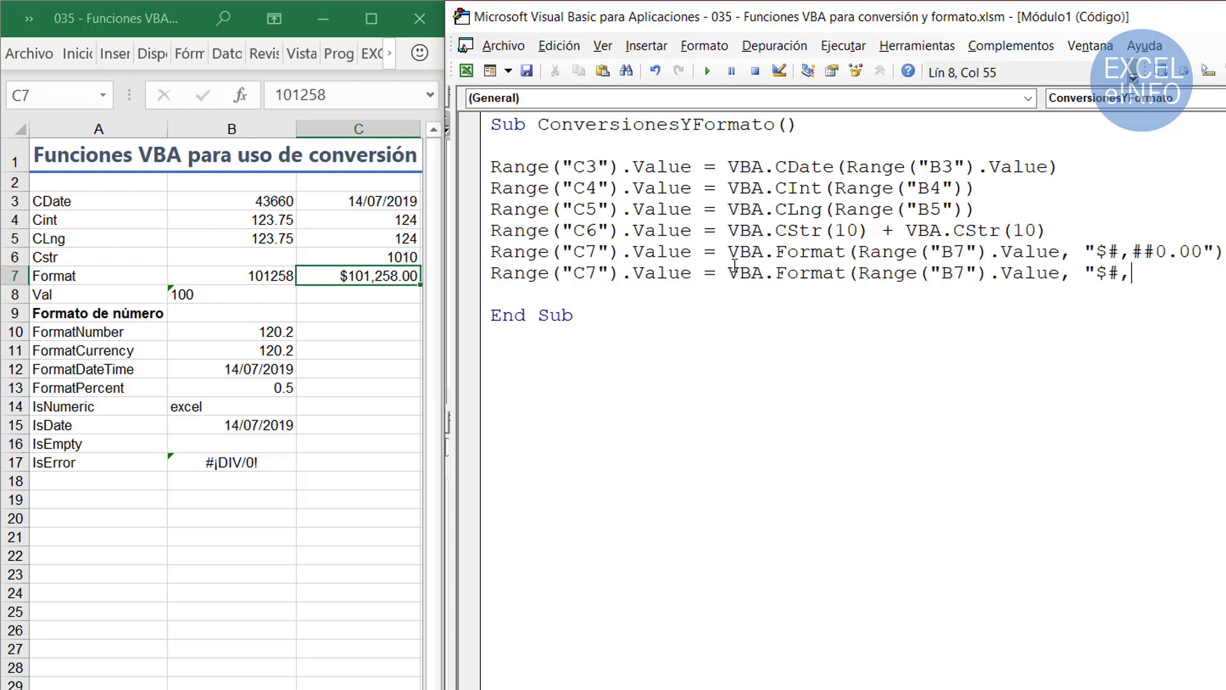
key(BackSpace)
key(BackSpace)
key(BackSpace)
- Edit the copied line into Range("C8").Value = VBA.Val(Range("B8").Value) and check B8's text value
key(BackSpace)
key(BackSpace)
key(BackSpace)
key(BackSpace)
key(BackSpace)
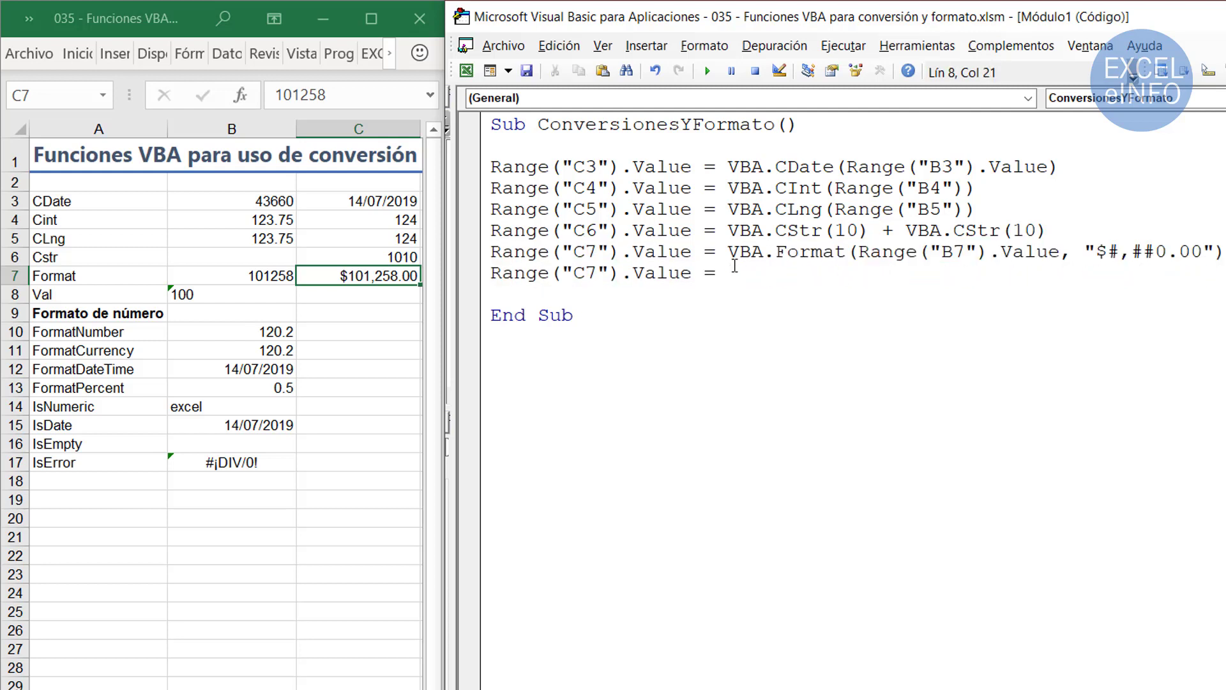
key(Left)
key(Left)
key(Left)
key(Right)
key(BackSpace)
text(8)
key(End)
text(vba.)
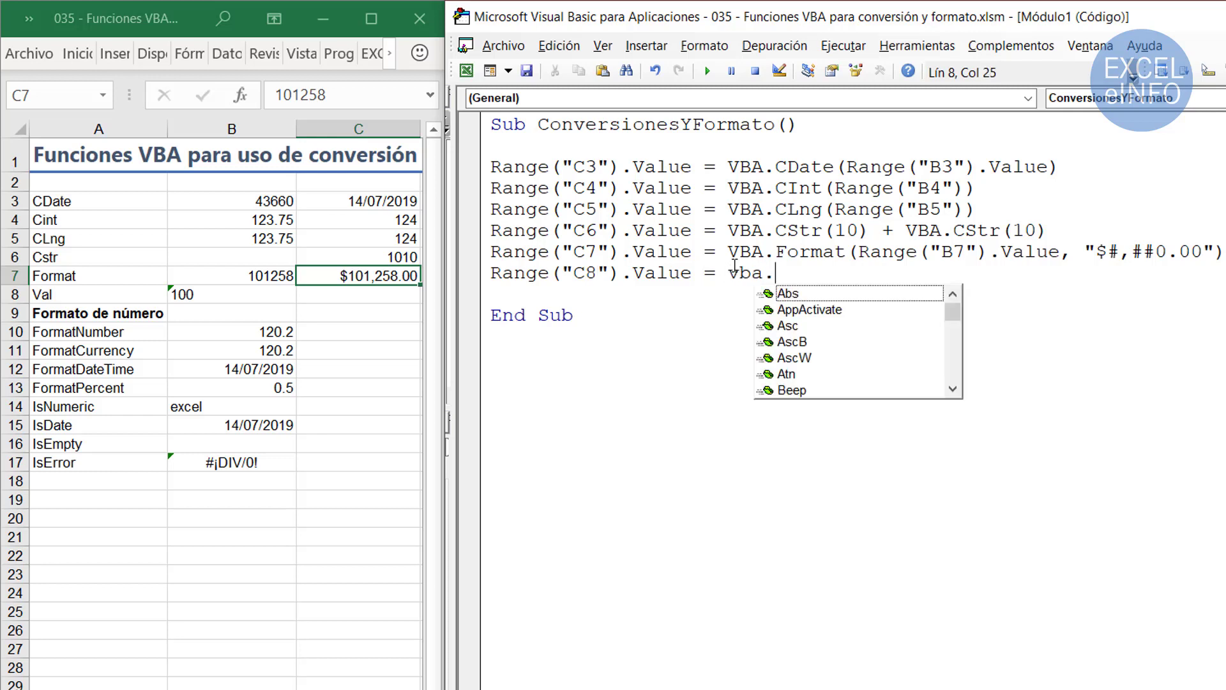
text(val)
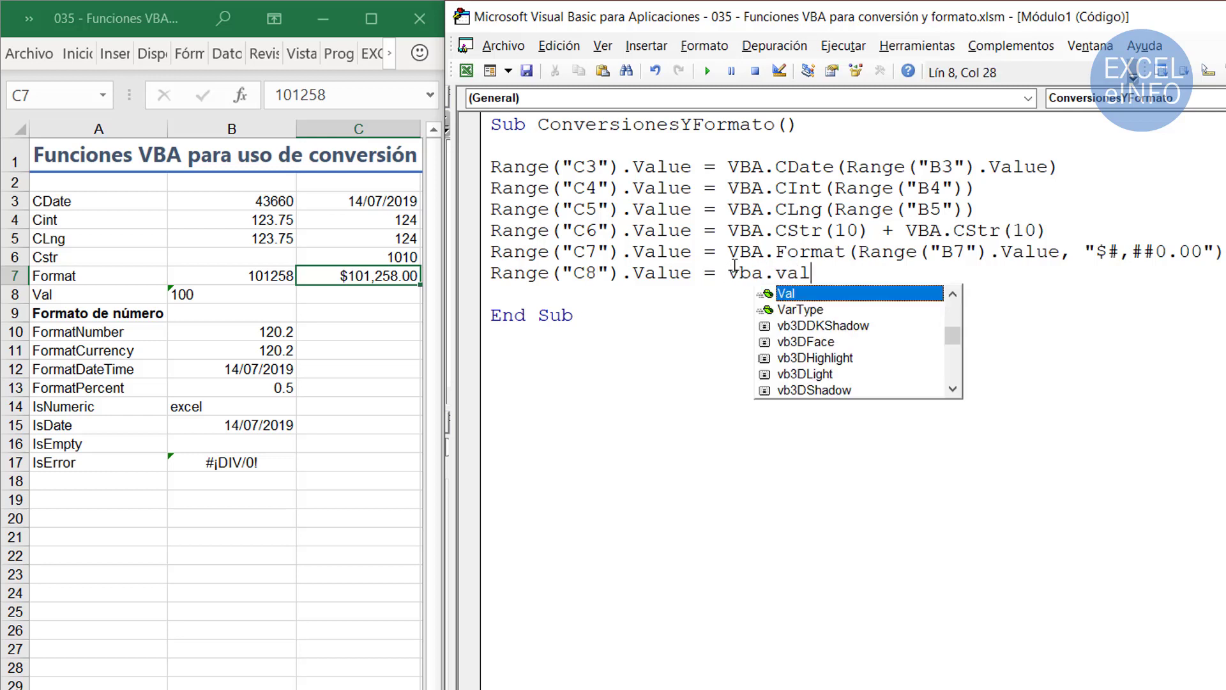
text((Range)
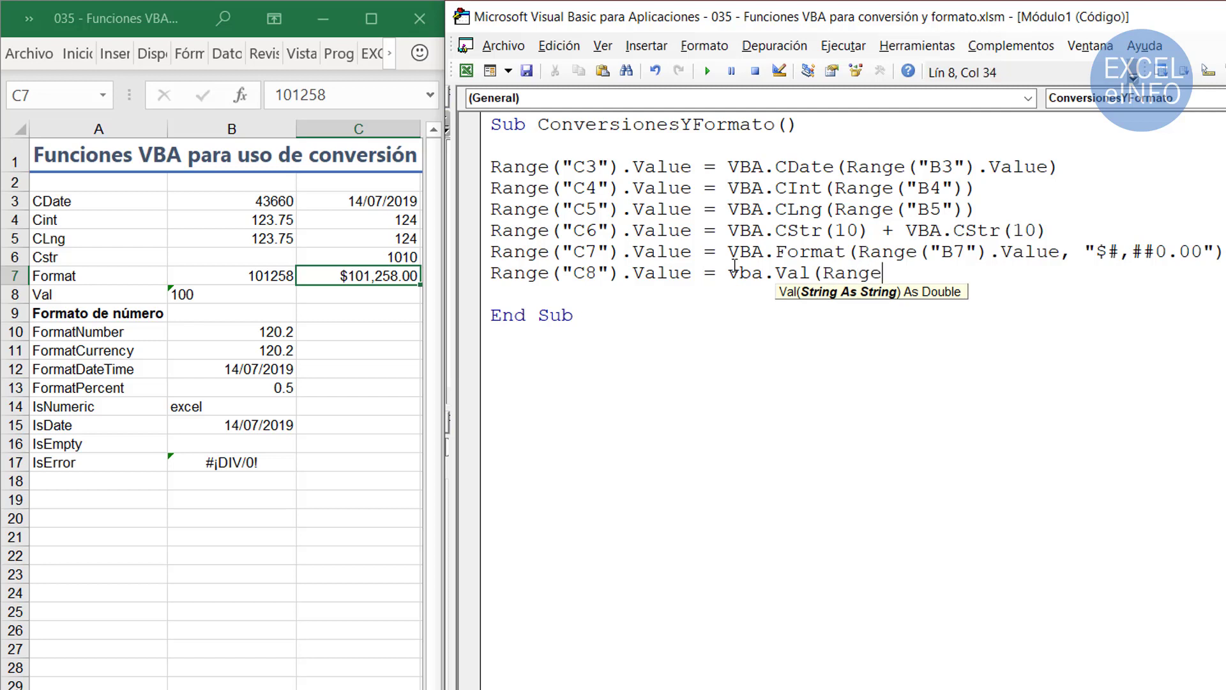
text(("B)
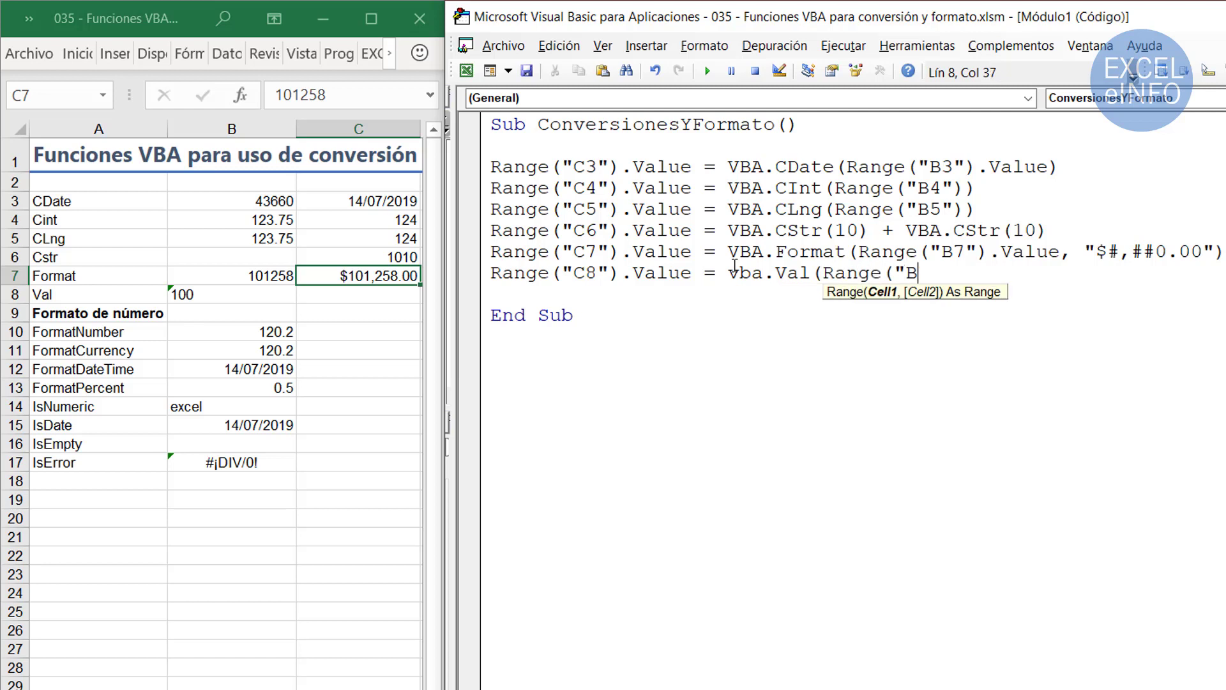
text(8").)
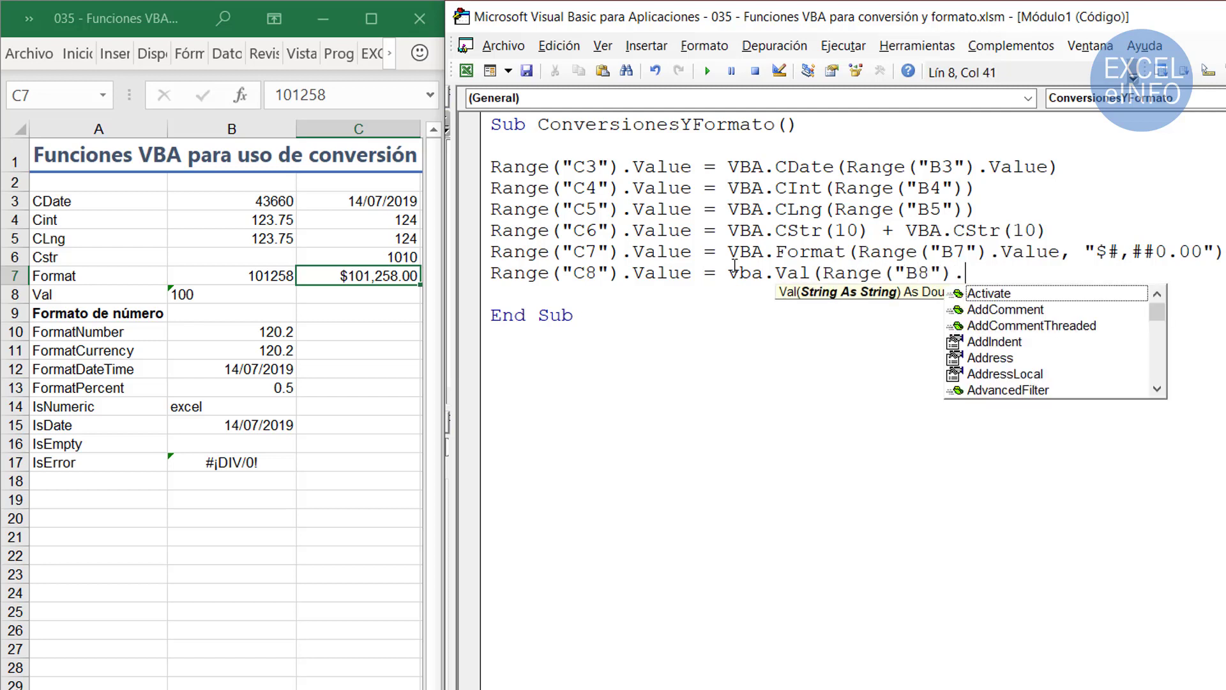
text(Val)
key(Down)
key(Tab)
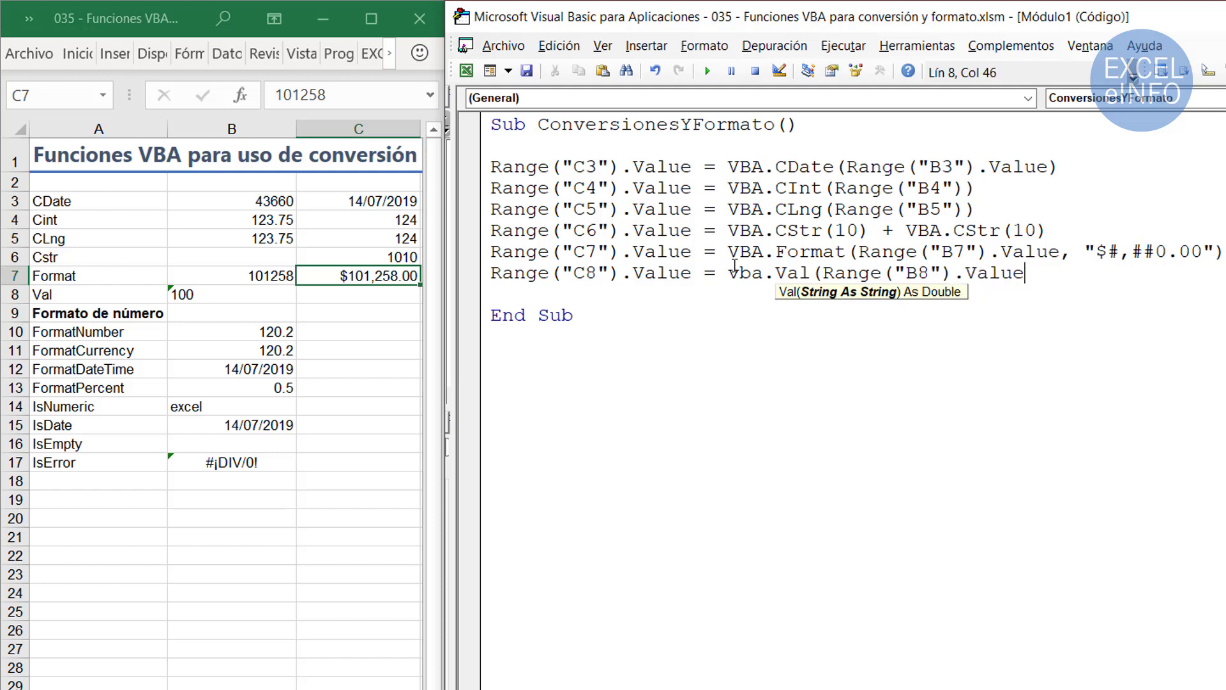
text())
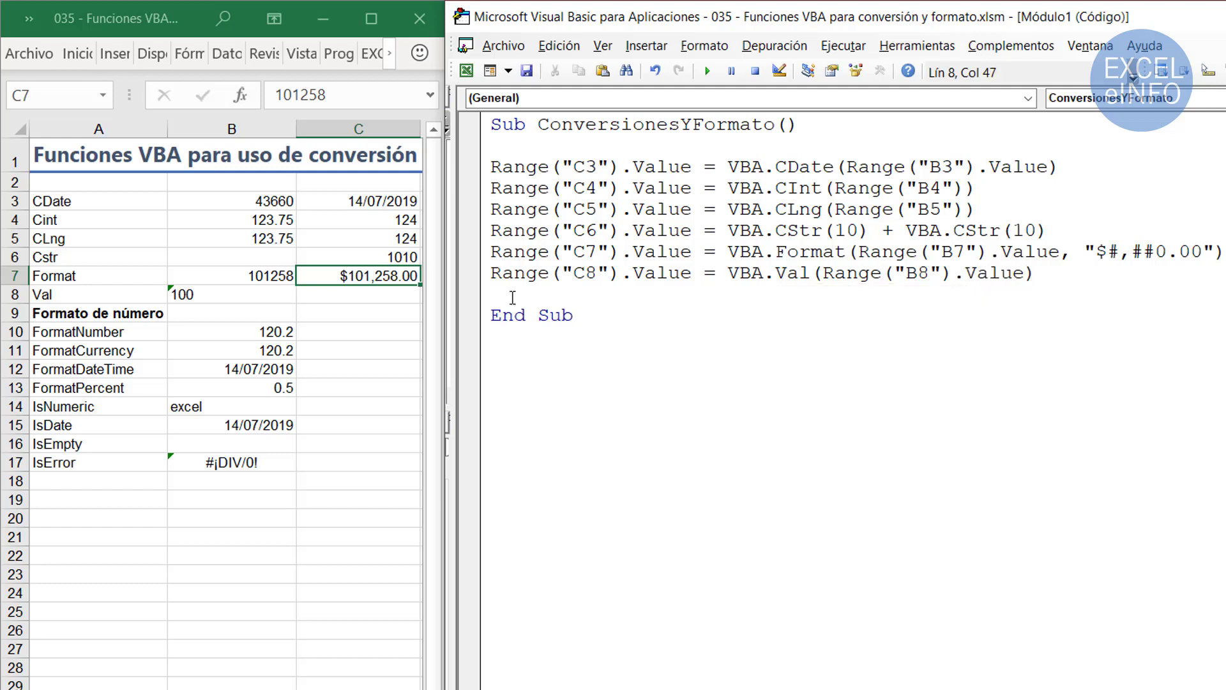
click(266, 294)
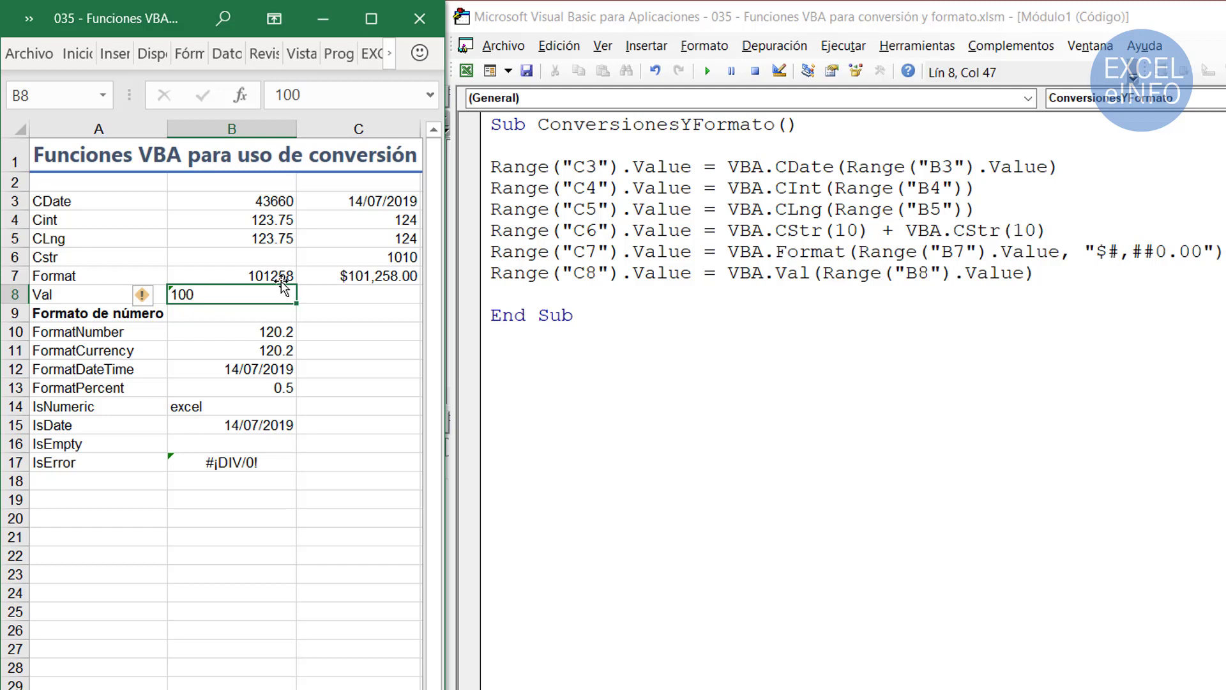
- Run the Val macro to fill the empty C8 from B8's text 100
double_click(777, 273)
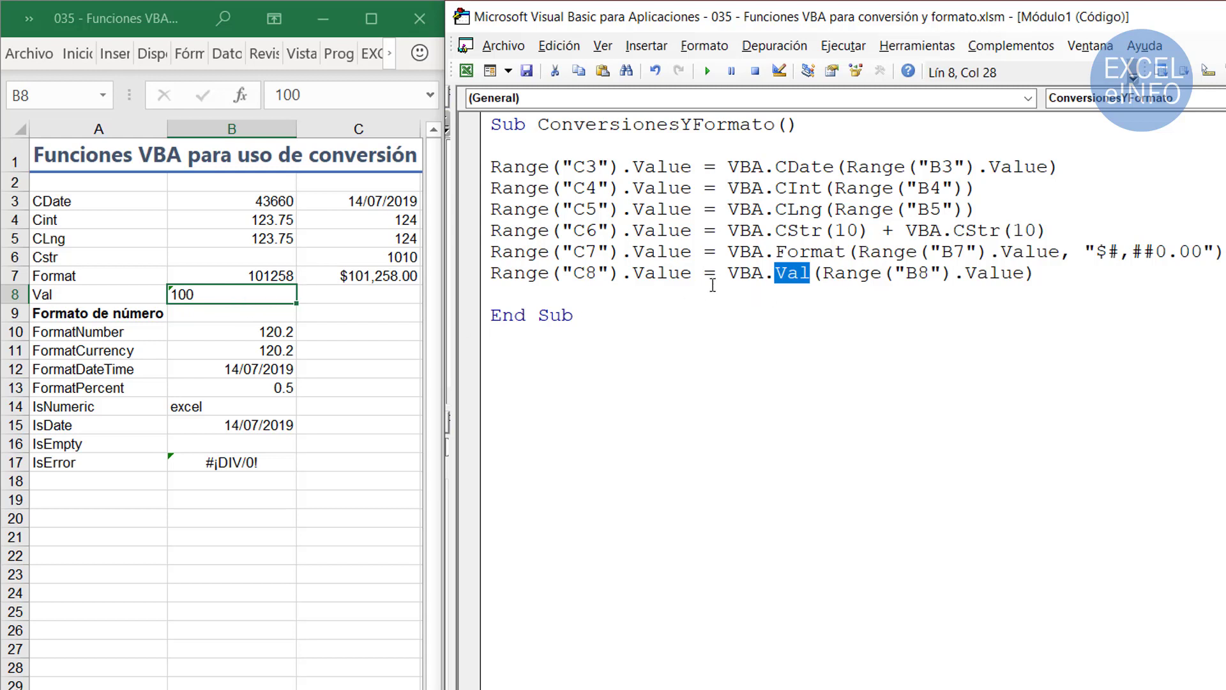
click(356, 295)
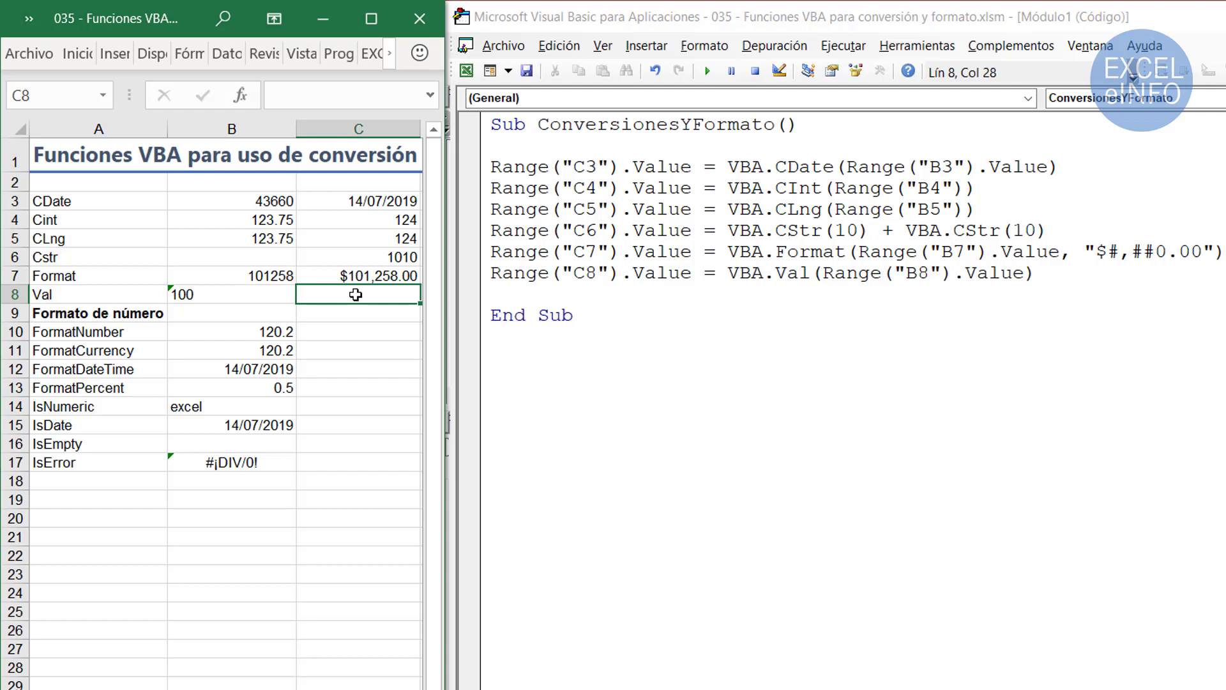
click(710, 73)
text(1)
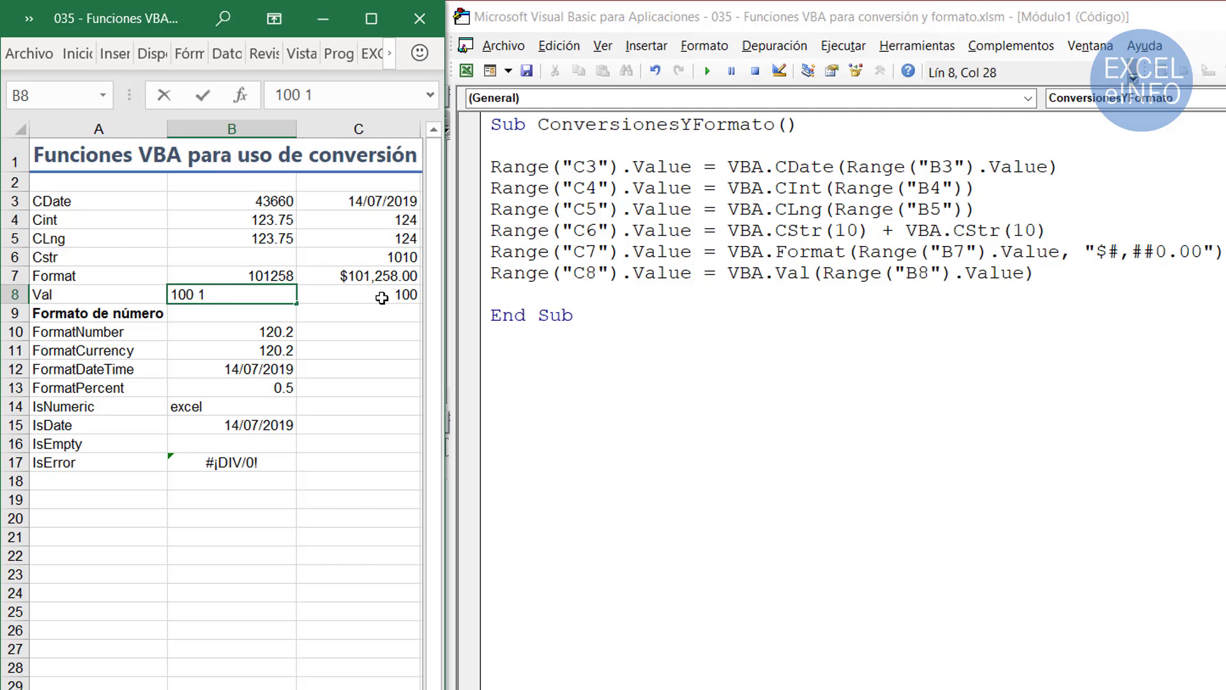
- Change B8 to "100 1", rerun the macro, and compare B8 with C8's result of 1001
click(381, 297)
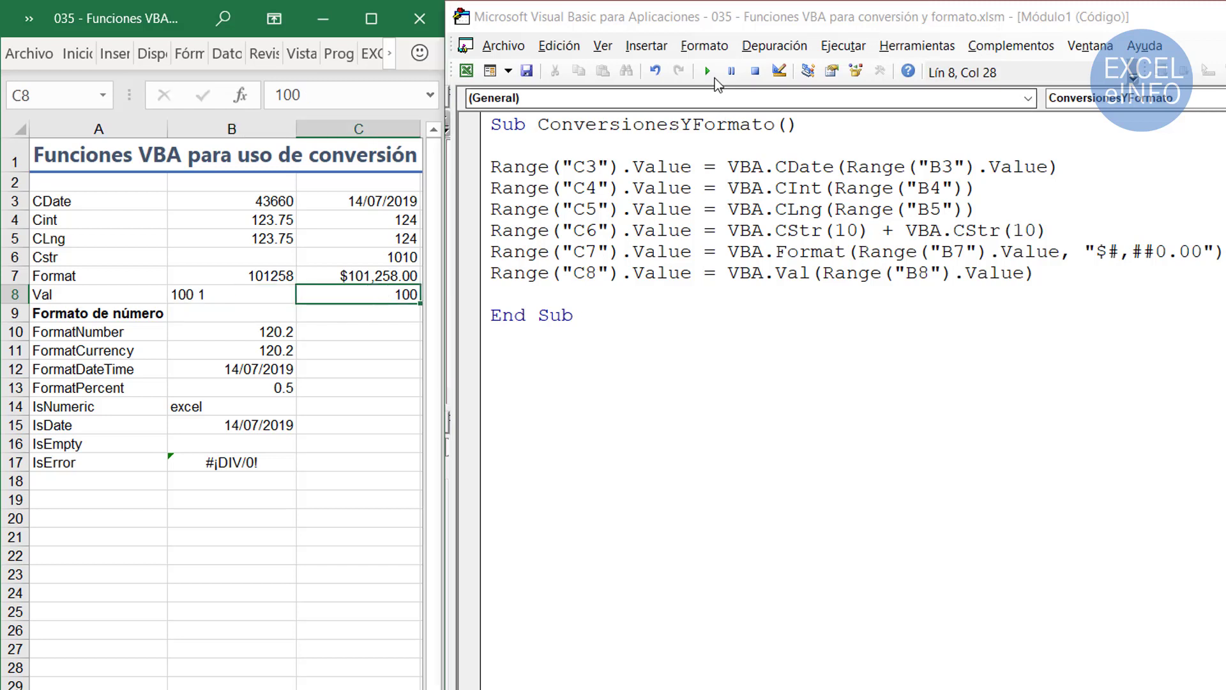
click(713, 77)
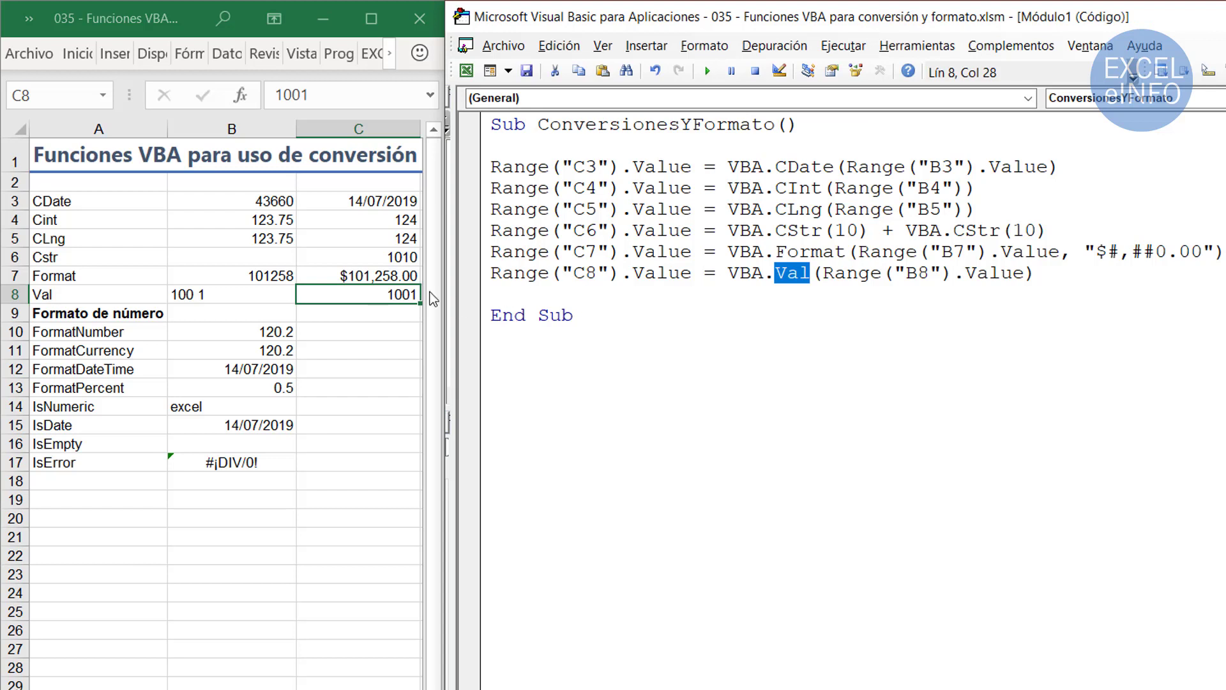
click(230, 297)
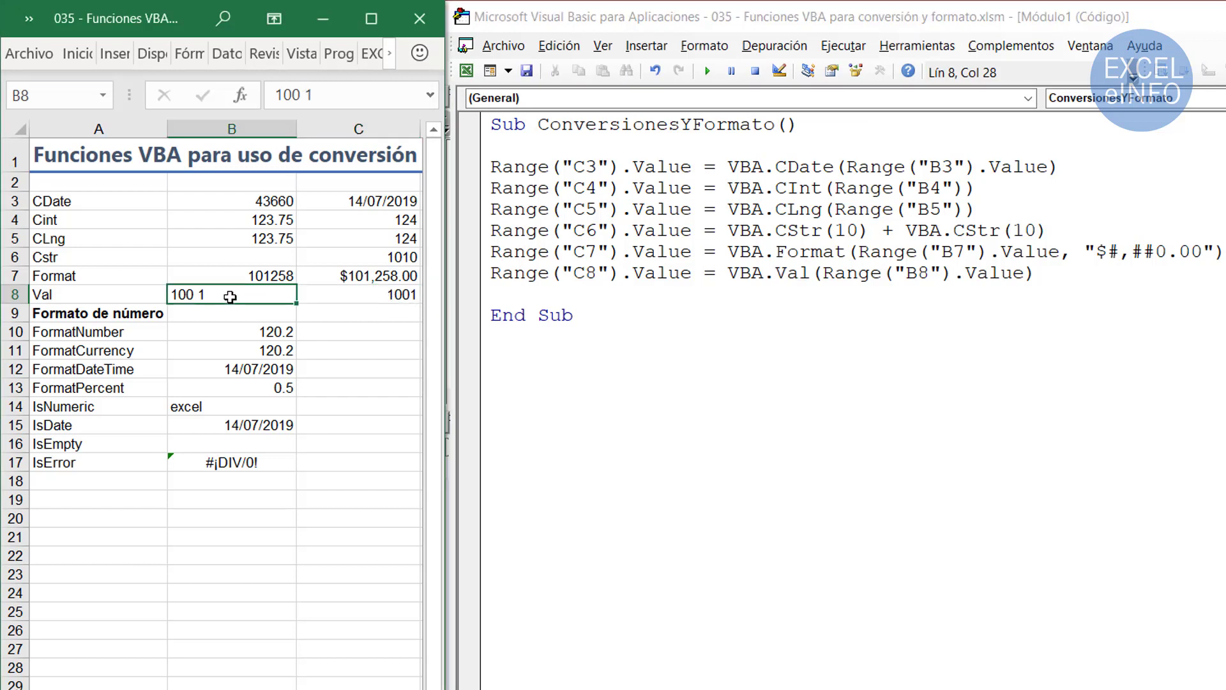
click(328, 298)
click(206, 294)
double_click(206, 294)
click(390, 293)
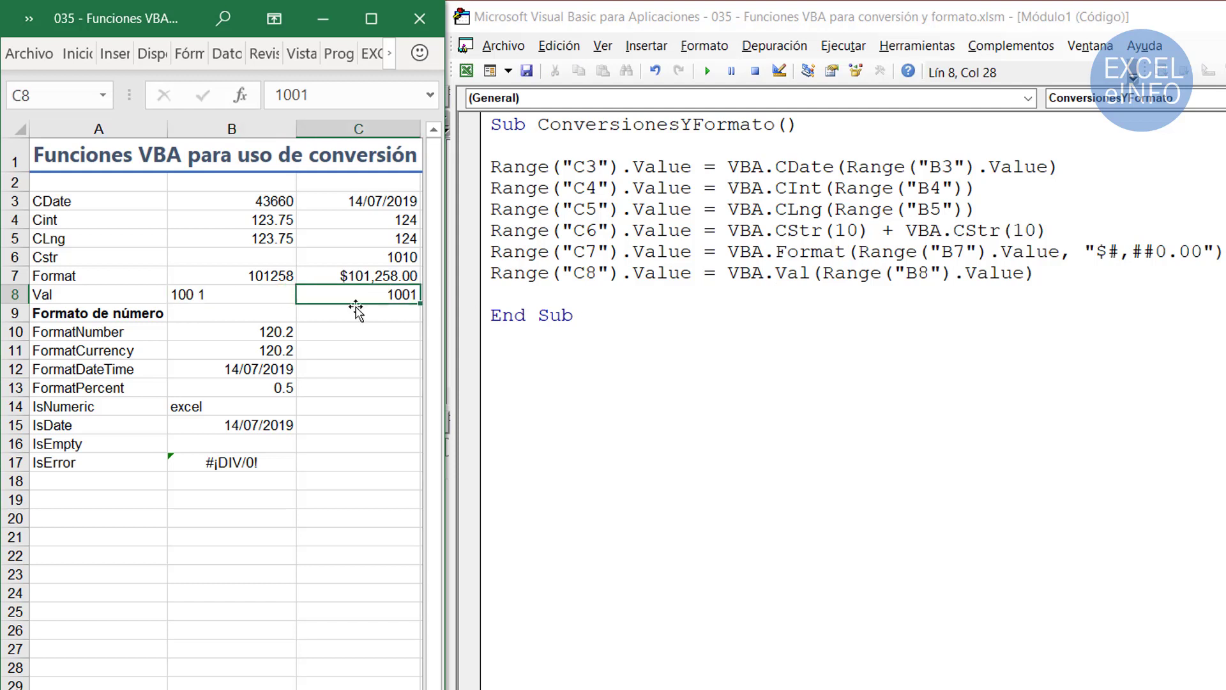
click(228, 294)
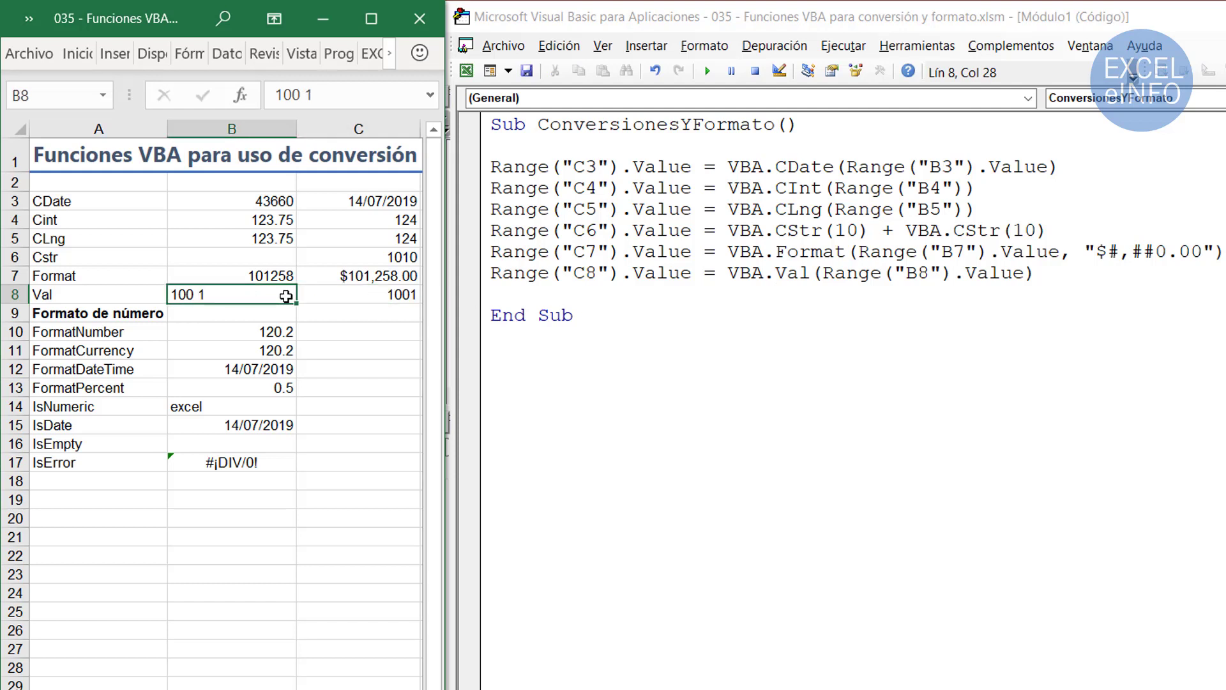
double_click(285, 295)
text(e)
text(xcel)
key(Return)
key(Up)
key(Right)
click(703, 71)
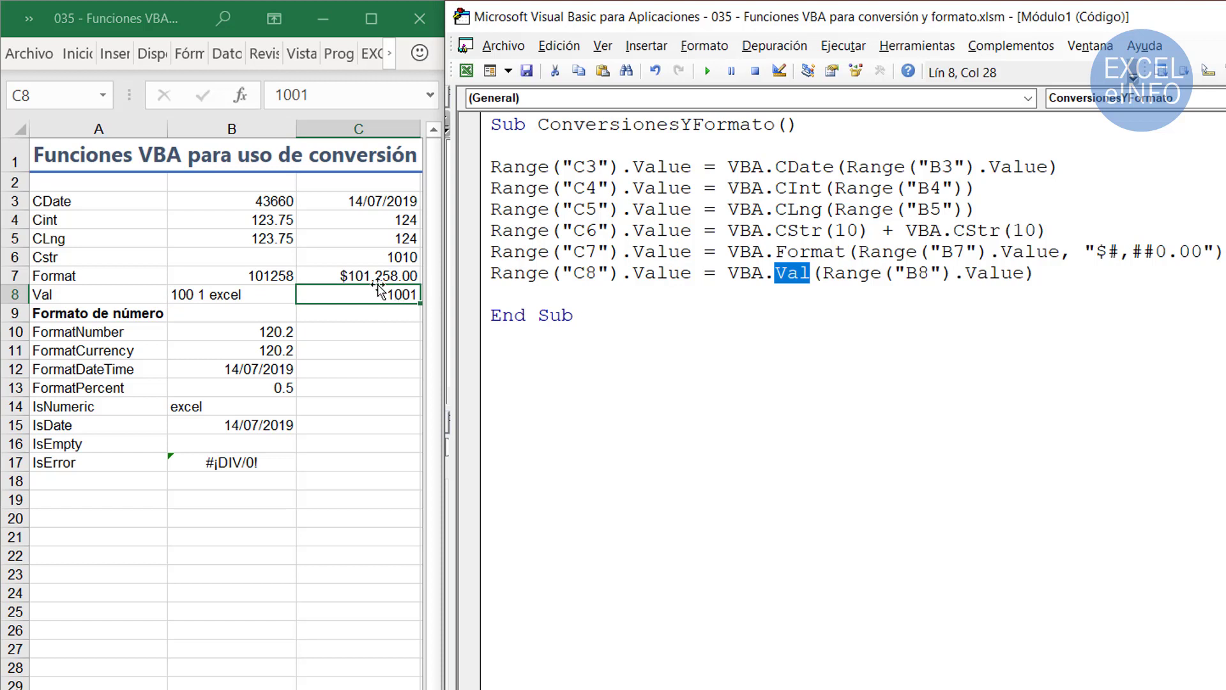
double_click(266, 299)
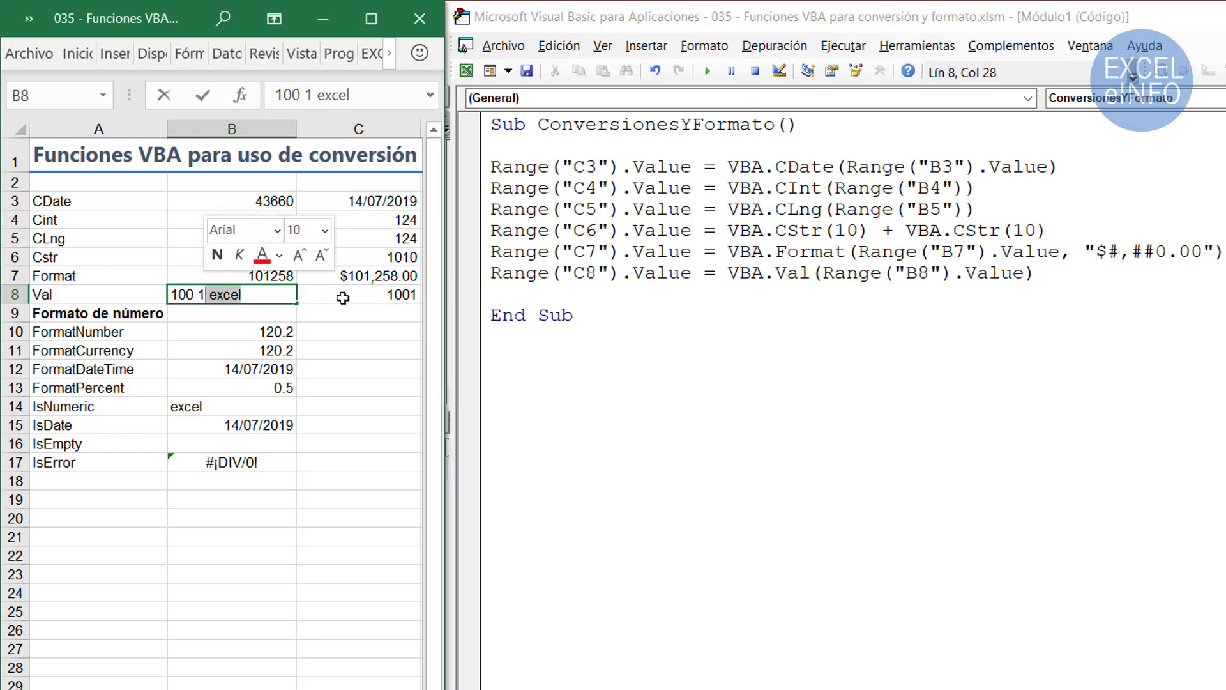
click(372, 298)
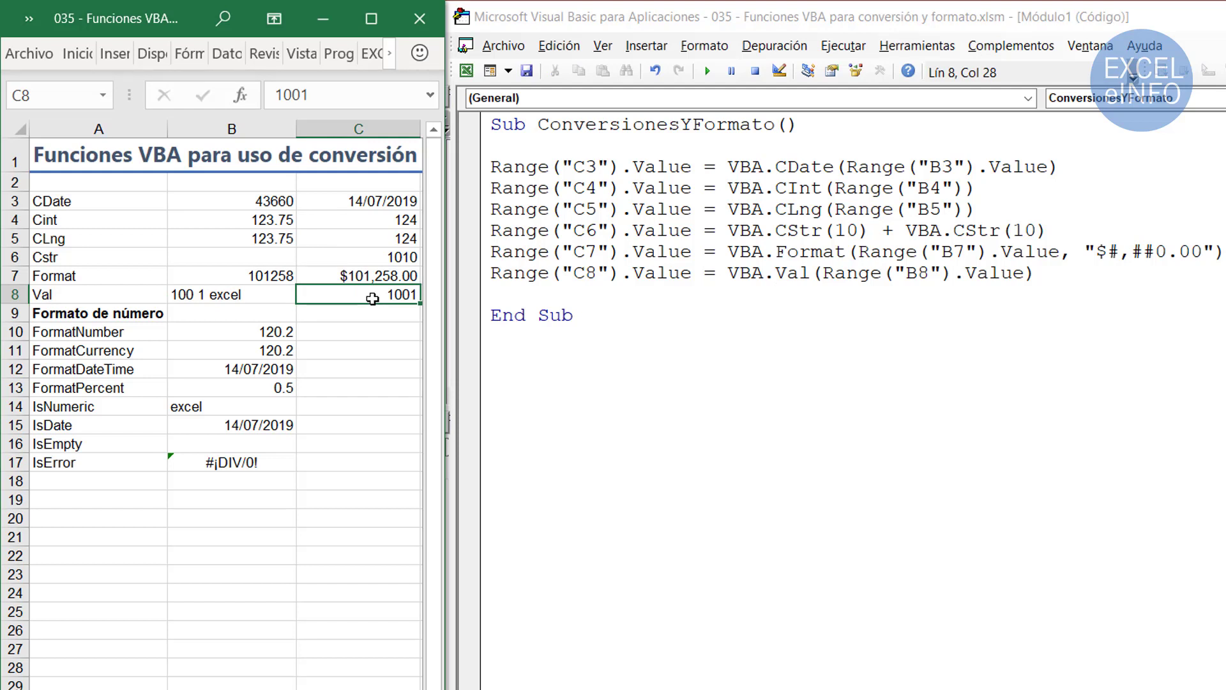
double_click(259, 299)
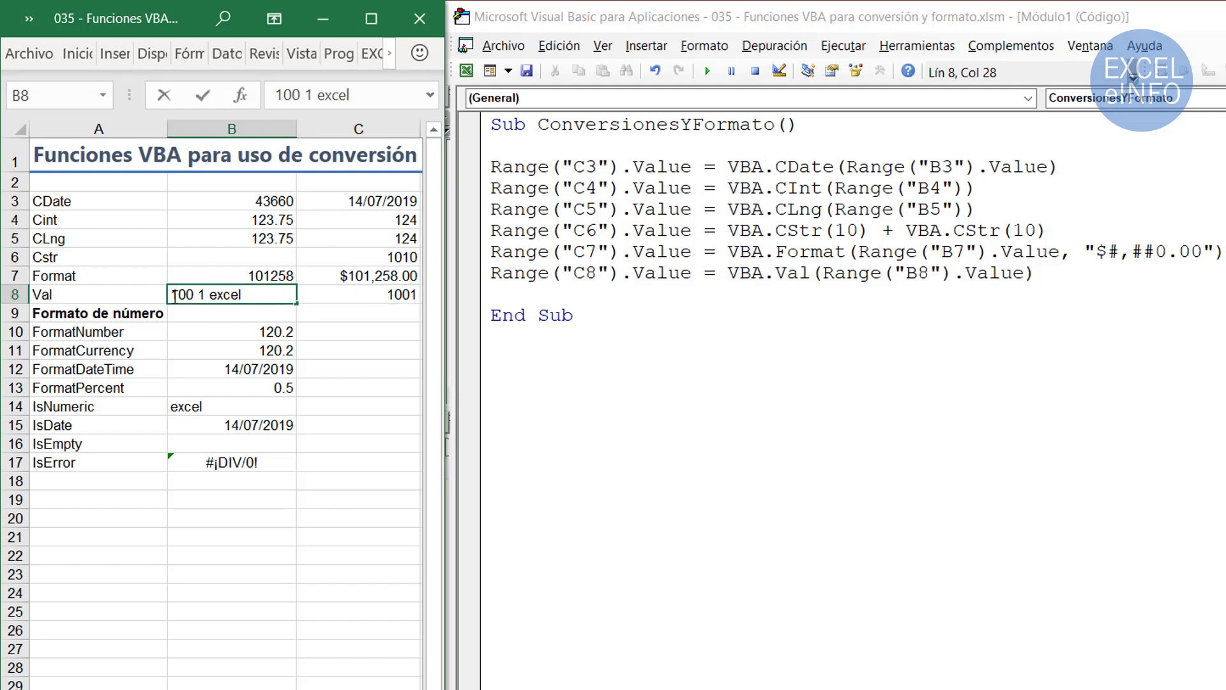
drag(170, 295, 207, 295)
click(375, 295)
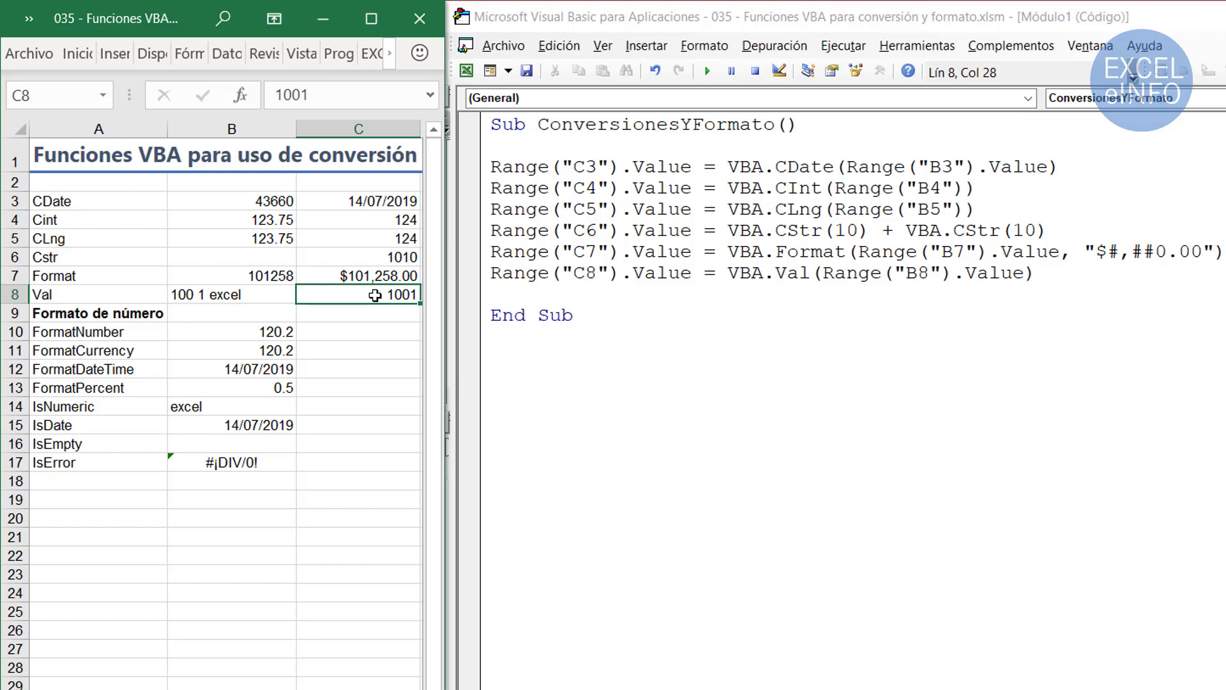
double_click(789, 273)
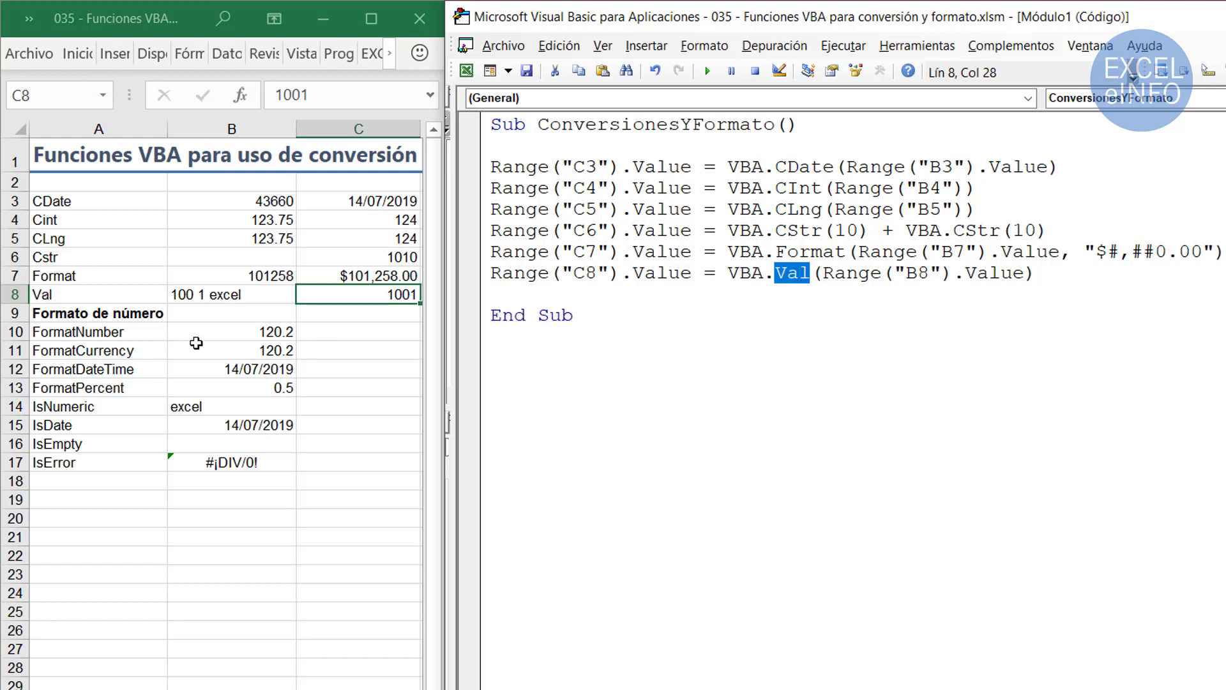
- Paste the Format line before End Sub and retarget its result cell to C9
drag(134, 329, 156, 453)
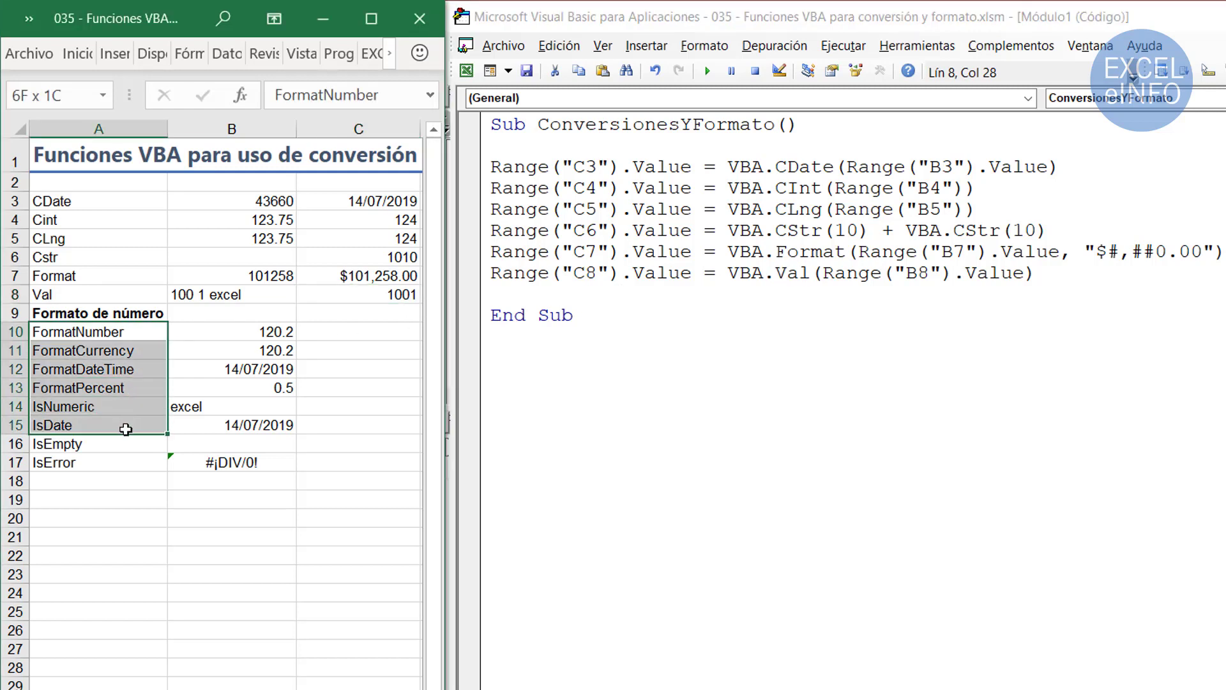
click(655, 300)
key(Return)
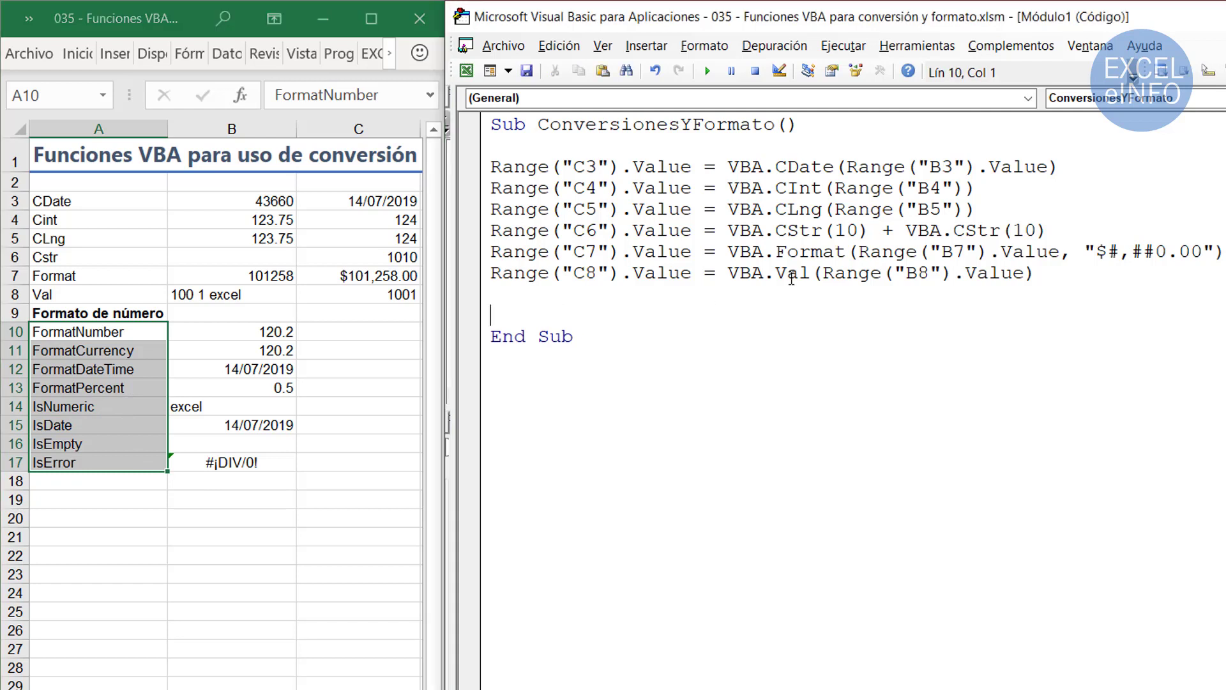
key(Up)
text(Range("C7").Value = VBA.Format(Range("B7").Value, "$#,##0.00"))
key(BackSpace)
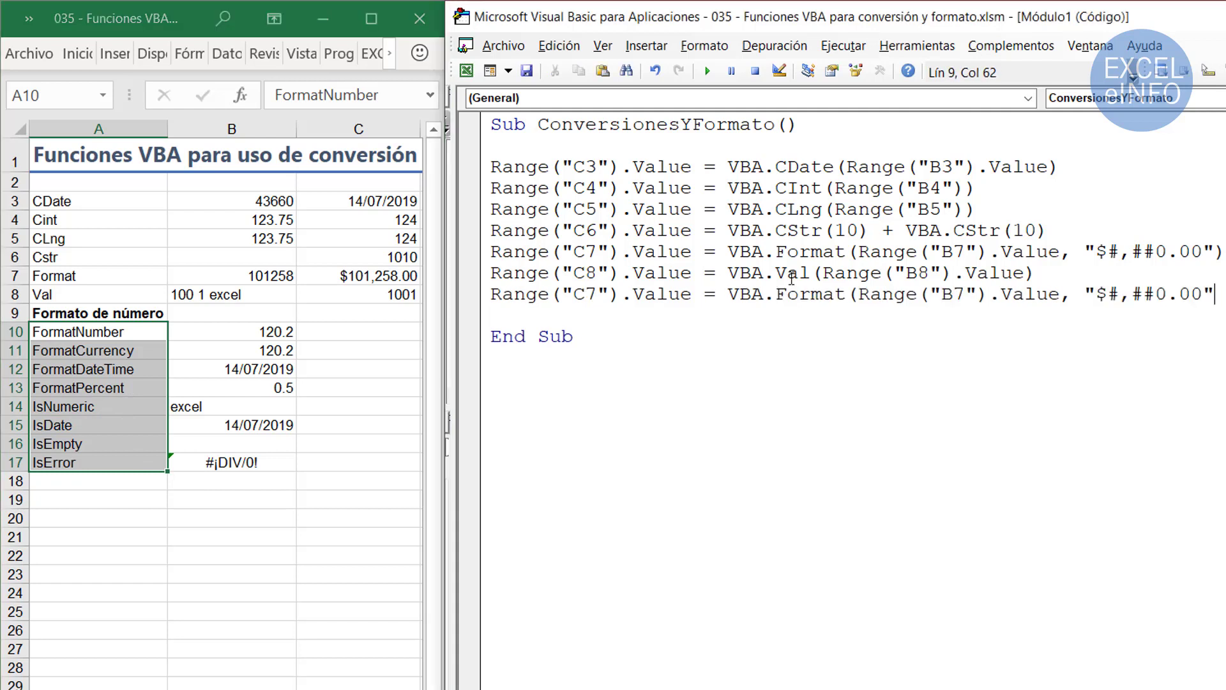
key(BackSpace)
key(BackSpace)
key(BackSpace)
key(BackSpace)
key(BackSpace)
key(BackSpace)
key(BackSpace)
key(BackSpace)
key(BackSpace)
key(BackSpace)
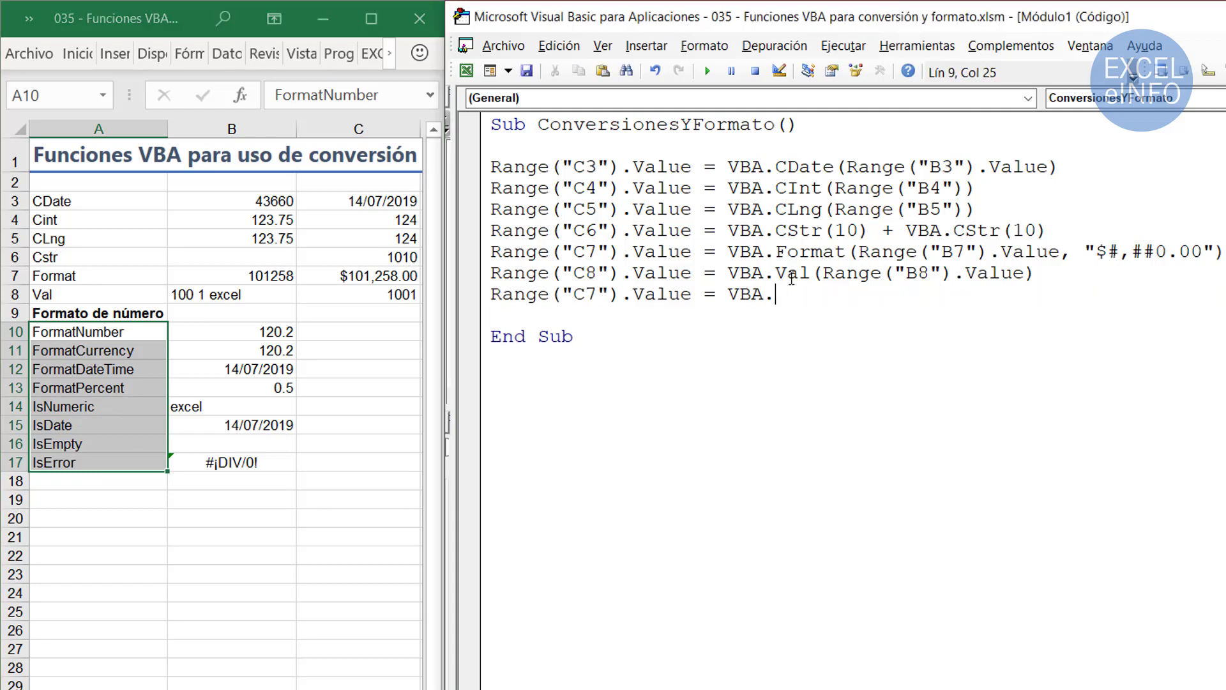
key(Left)
key(Left)
key(Left)
key(Left)
key(Left)
key(Left)
key(Left)
key(shift+Left)
text(9)
- Check B10's raw value and confirm target cell C10 is still empty
click(382, 344)
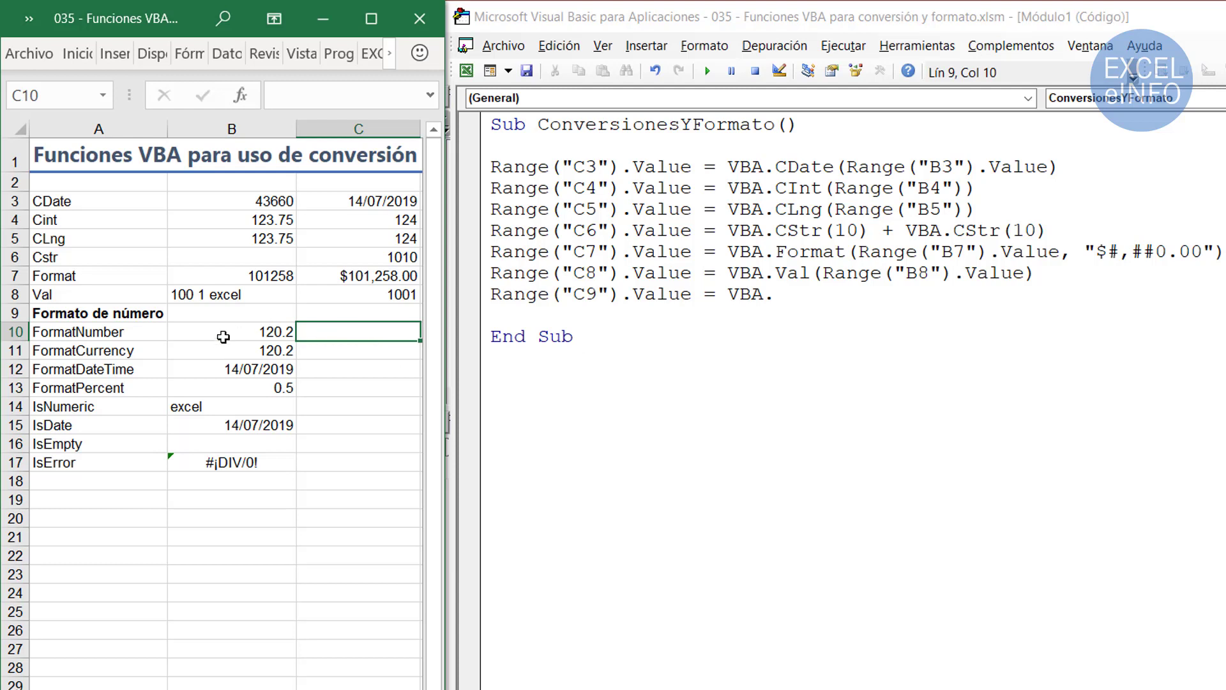
click(218, 335)
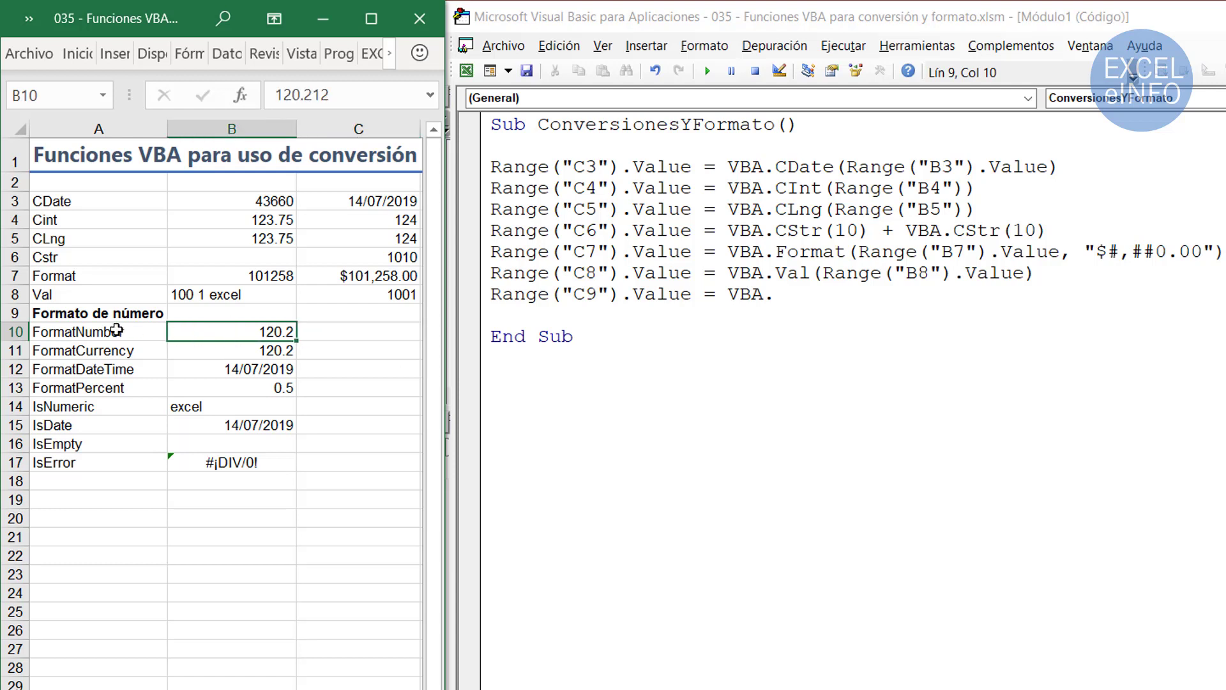
click(117, 330)
click(365, 338)
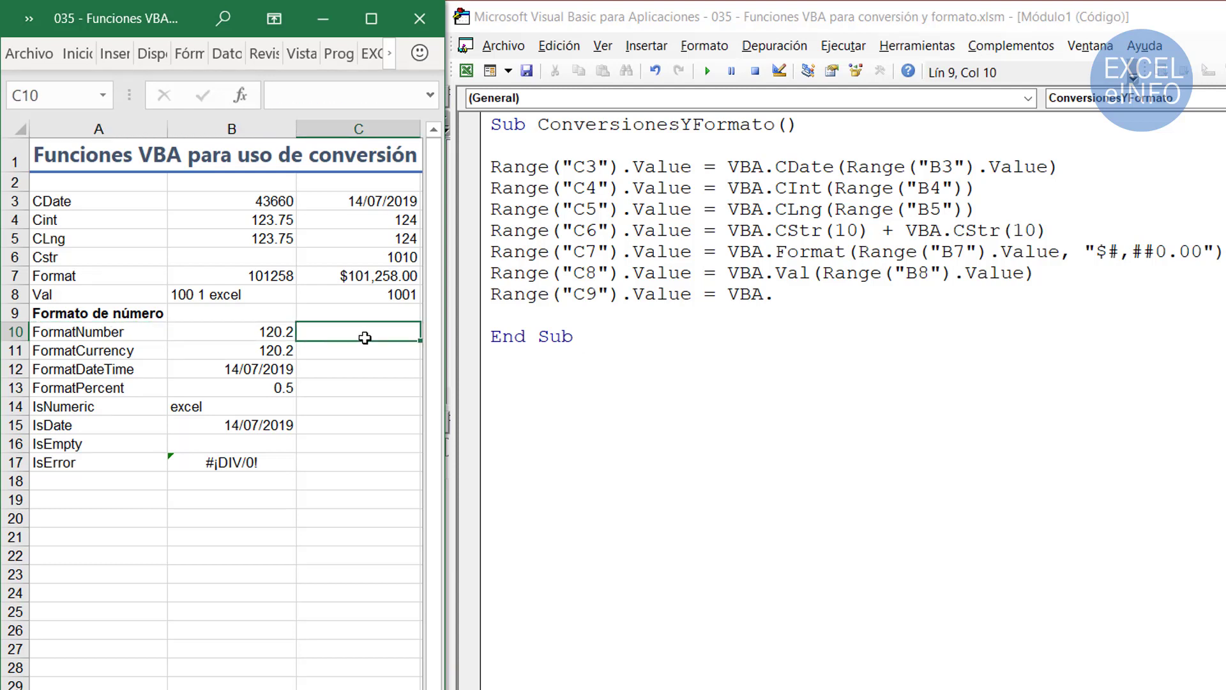
- Finish the line as VBA.FormatNumber(Range("B9").Value, 2)
click(978, 286)
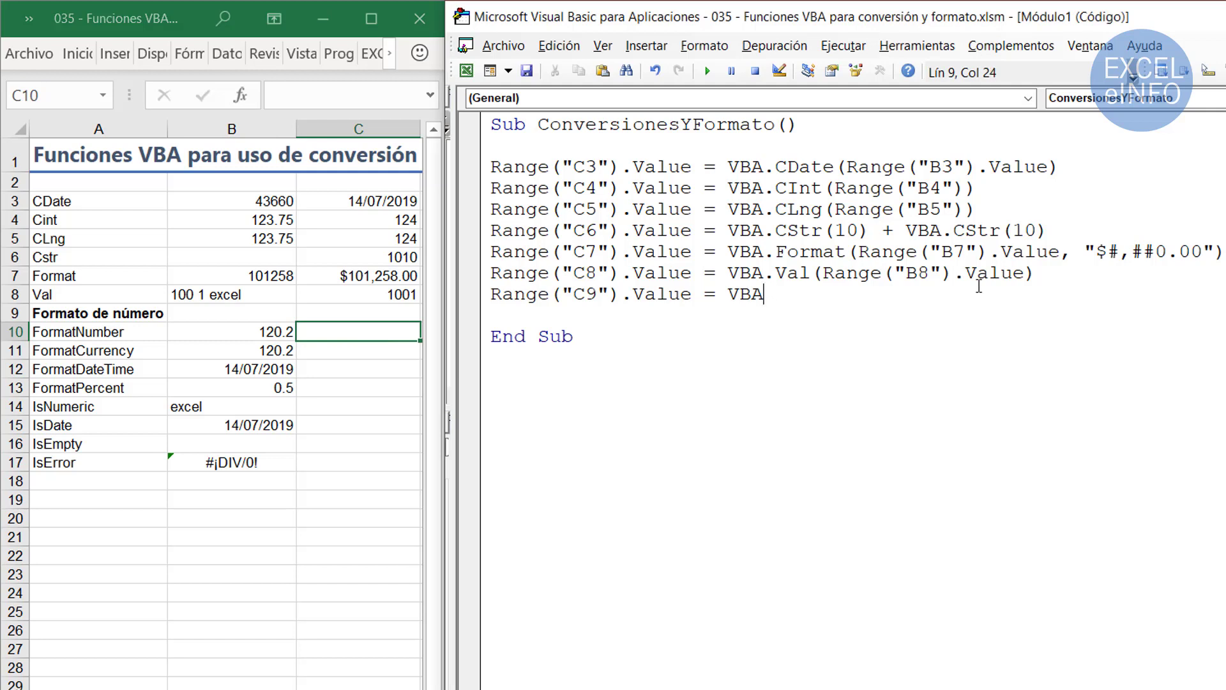
text(.form)
key(Down)
key(Down)
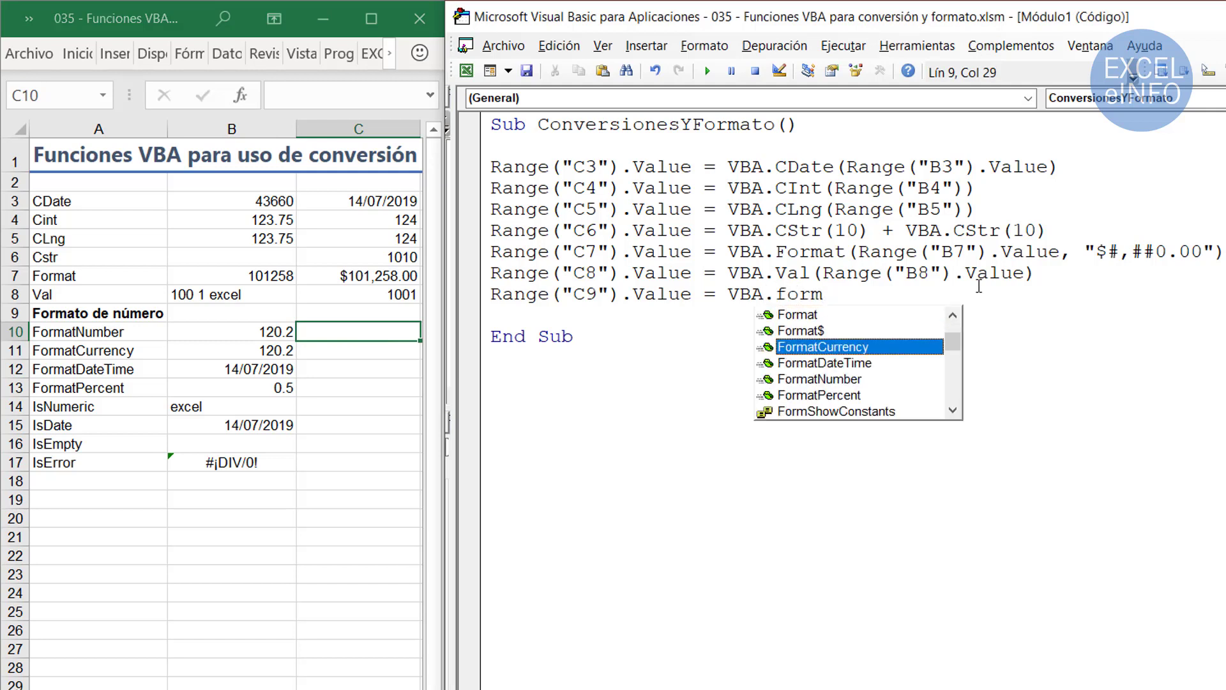
key(Down)
key(Down)
key(Tab)
text((R)
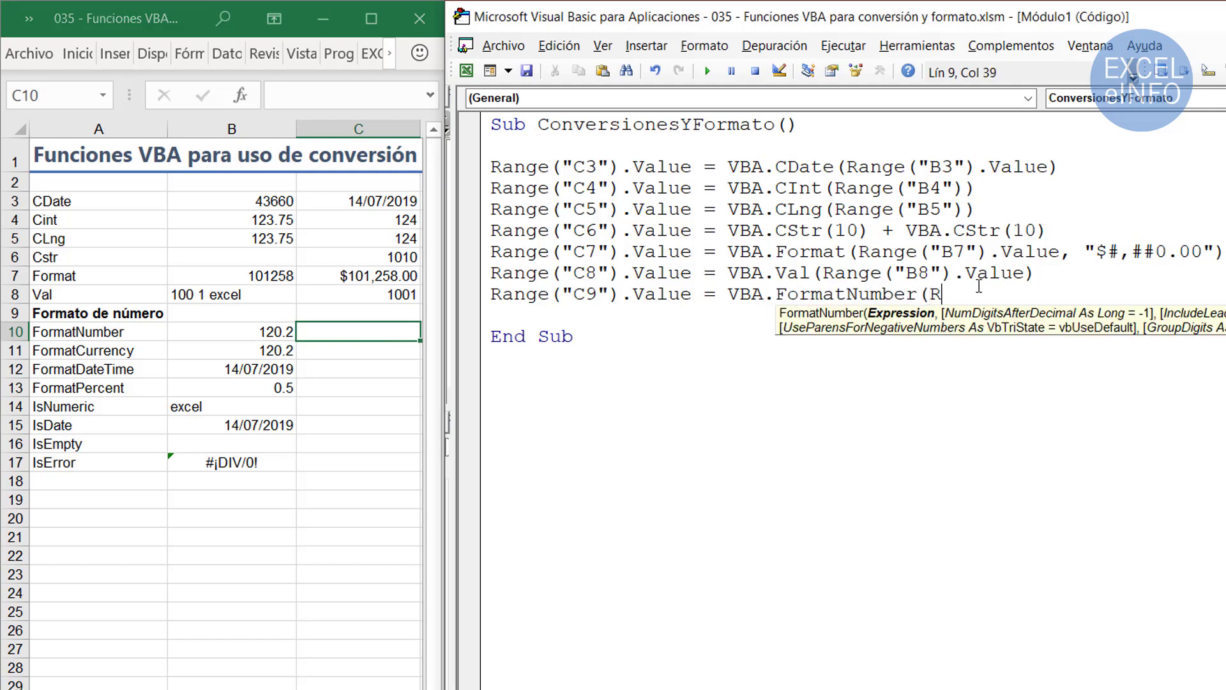
text(ange(")
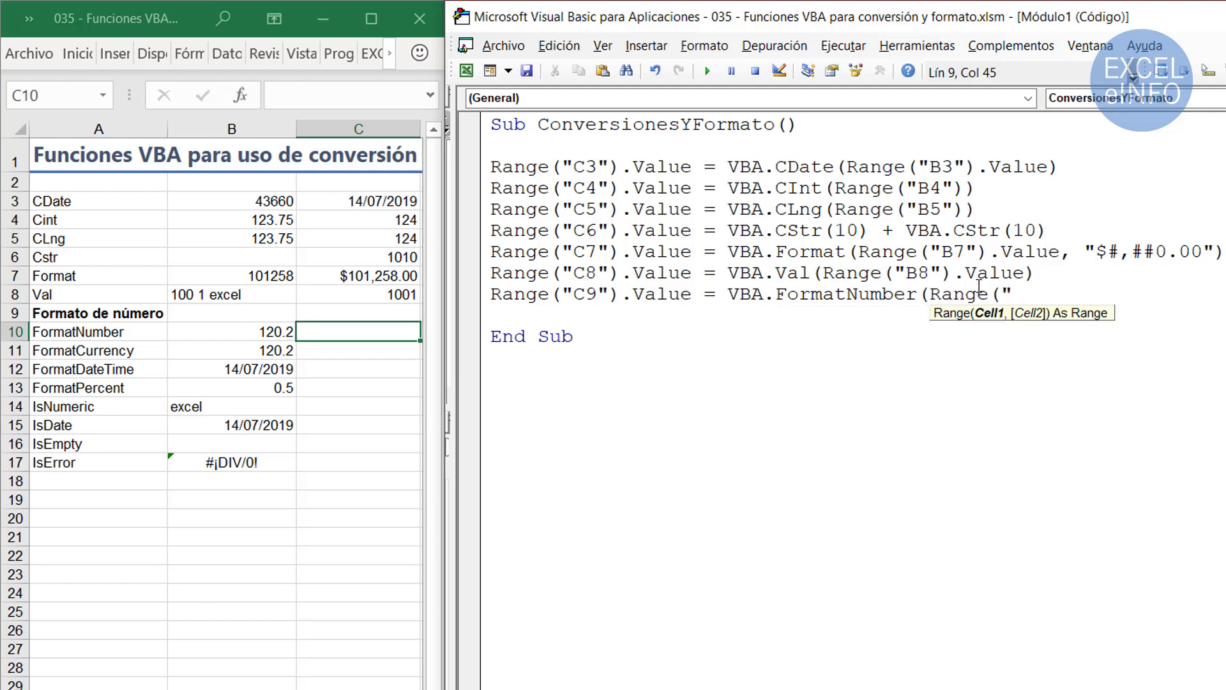
text(b)
key(BackSpace)
text(B9")
text().value,)
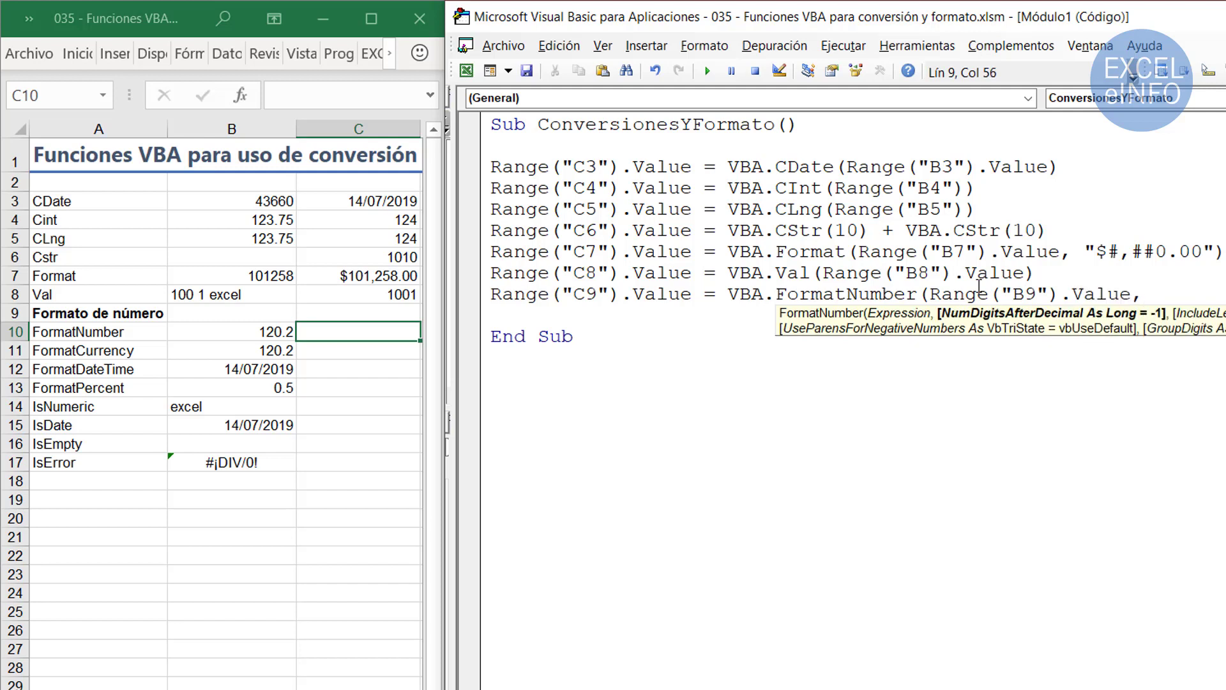
text(2)
text())
key(Down)
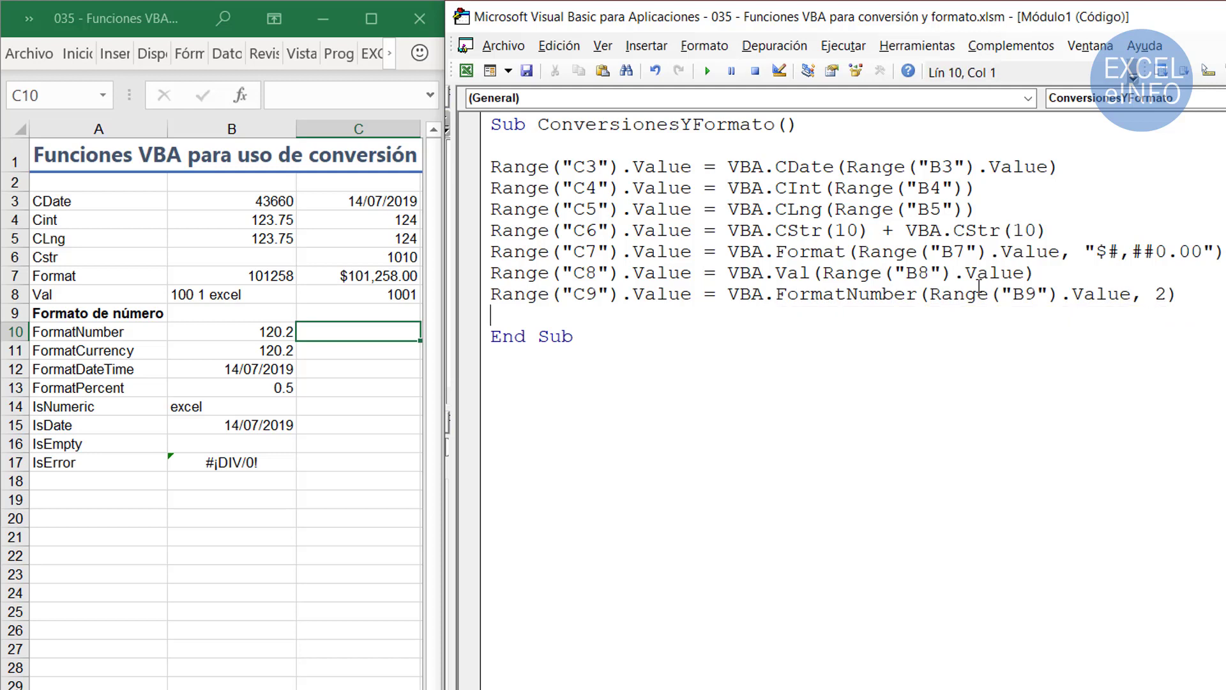
- Review B10's full value 120.212 and the FormatNumber line's function, source and 2-decimal argument
click(252, 334)
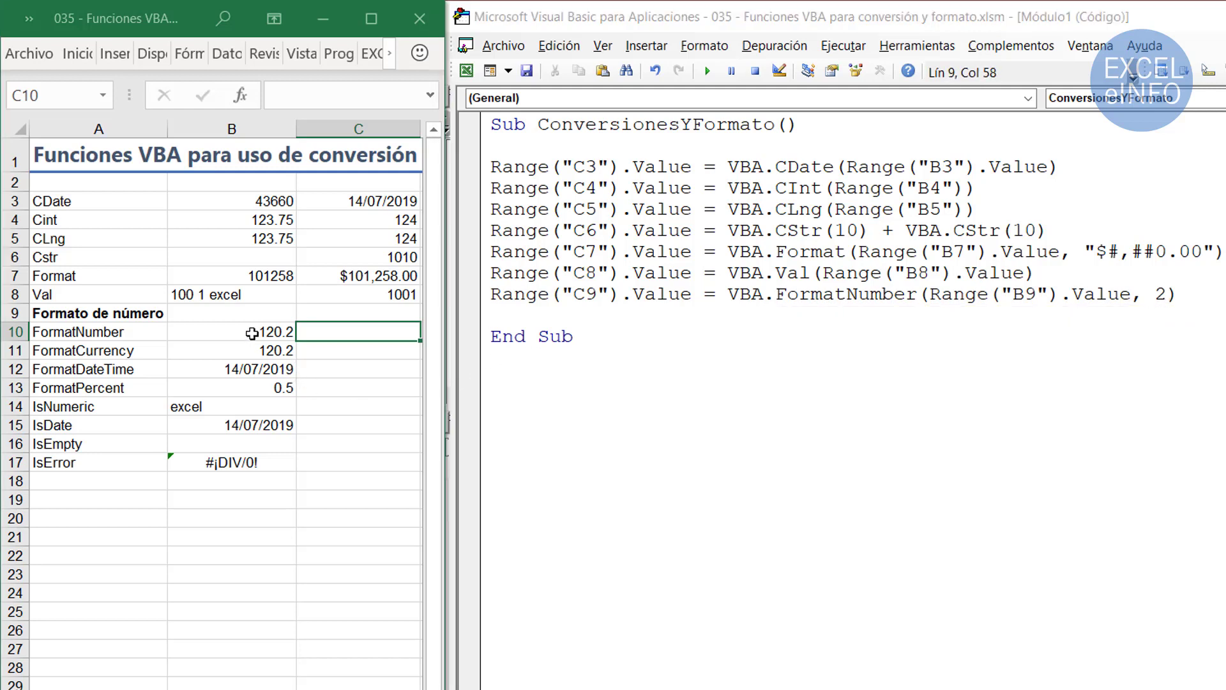
drag(364, 96, 277, 94)
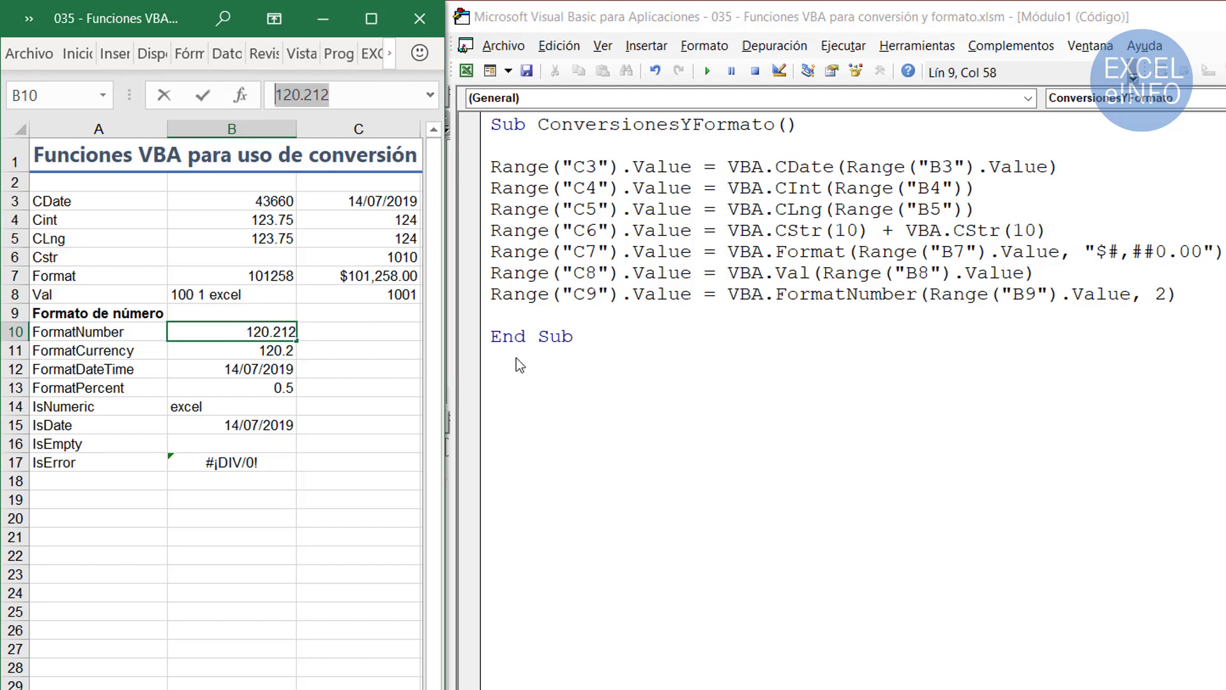
click(366, 340)
double_click(829, 294)
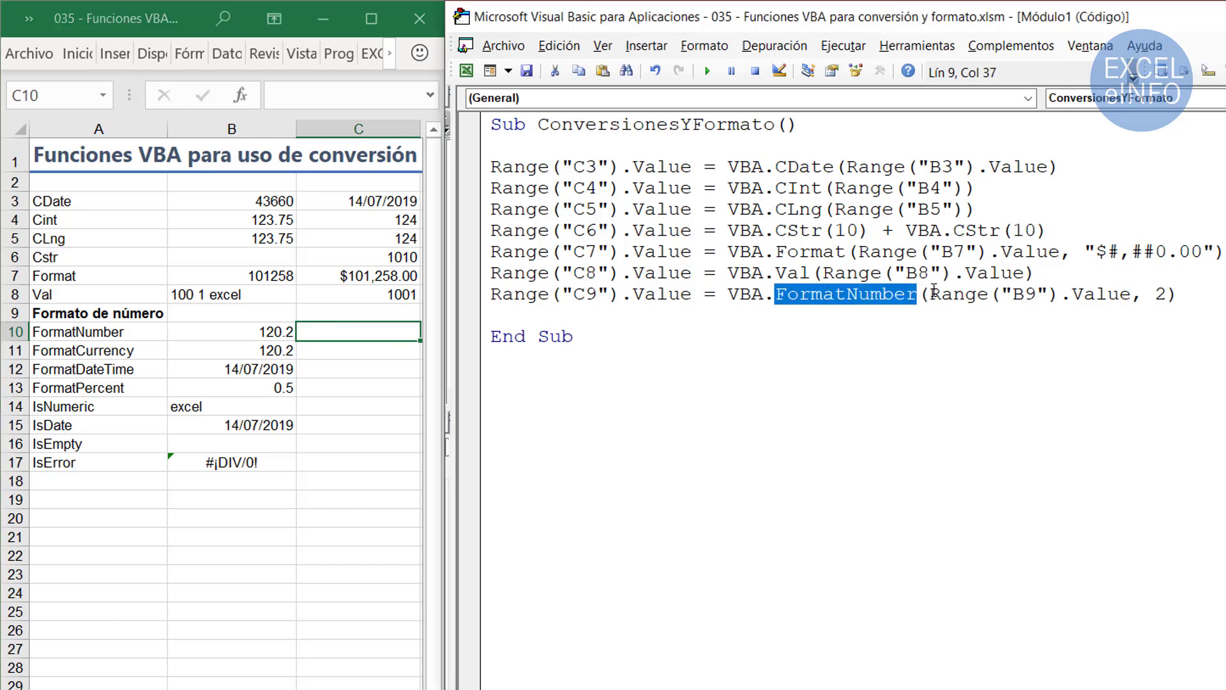
drag(929, 294, 1124, 295)
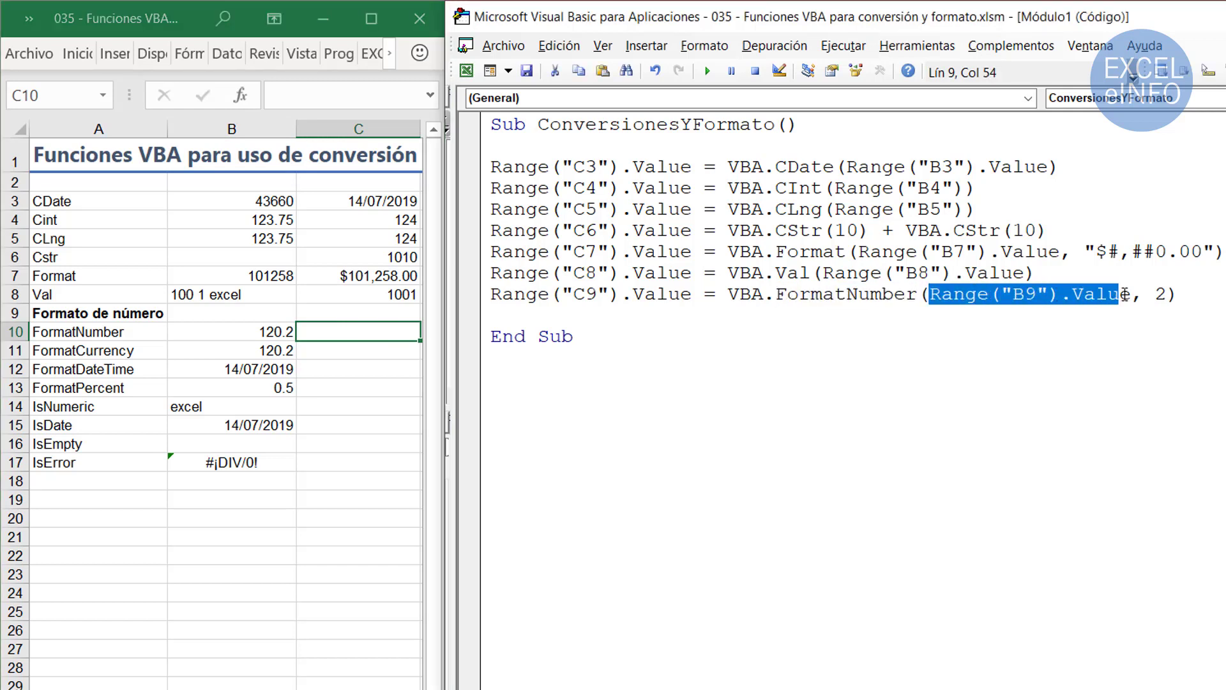
double_click(1159, 294)
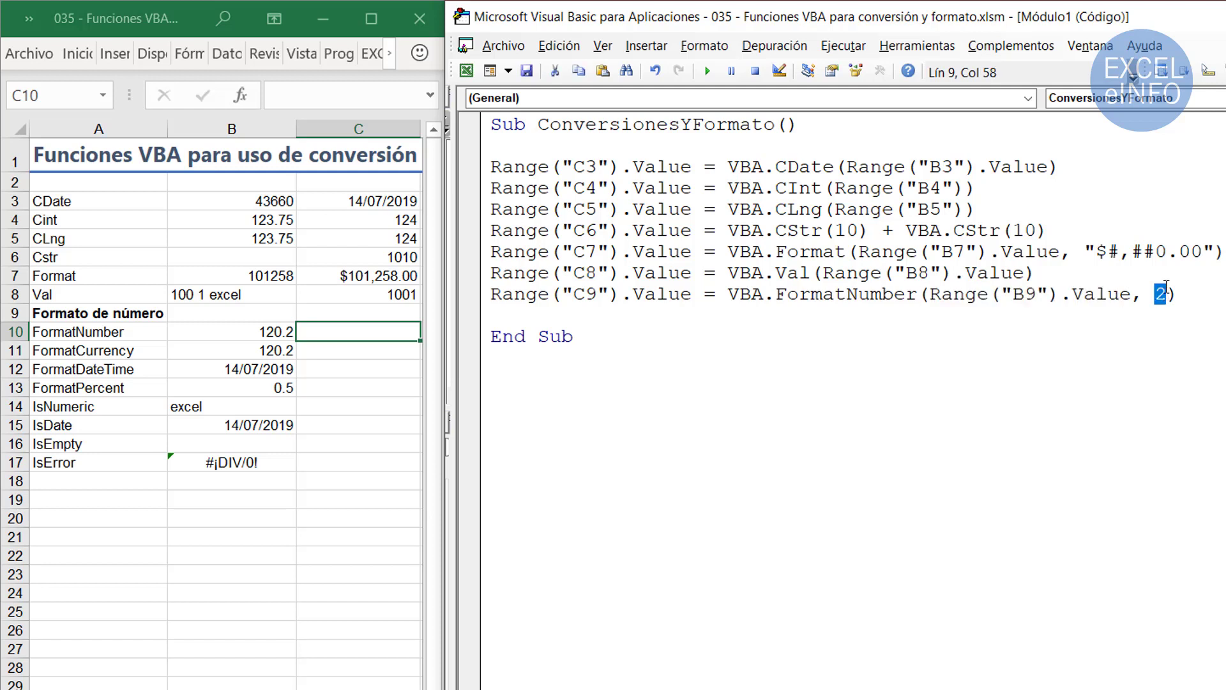
drag(774, 300, 914, 299)
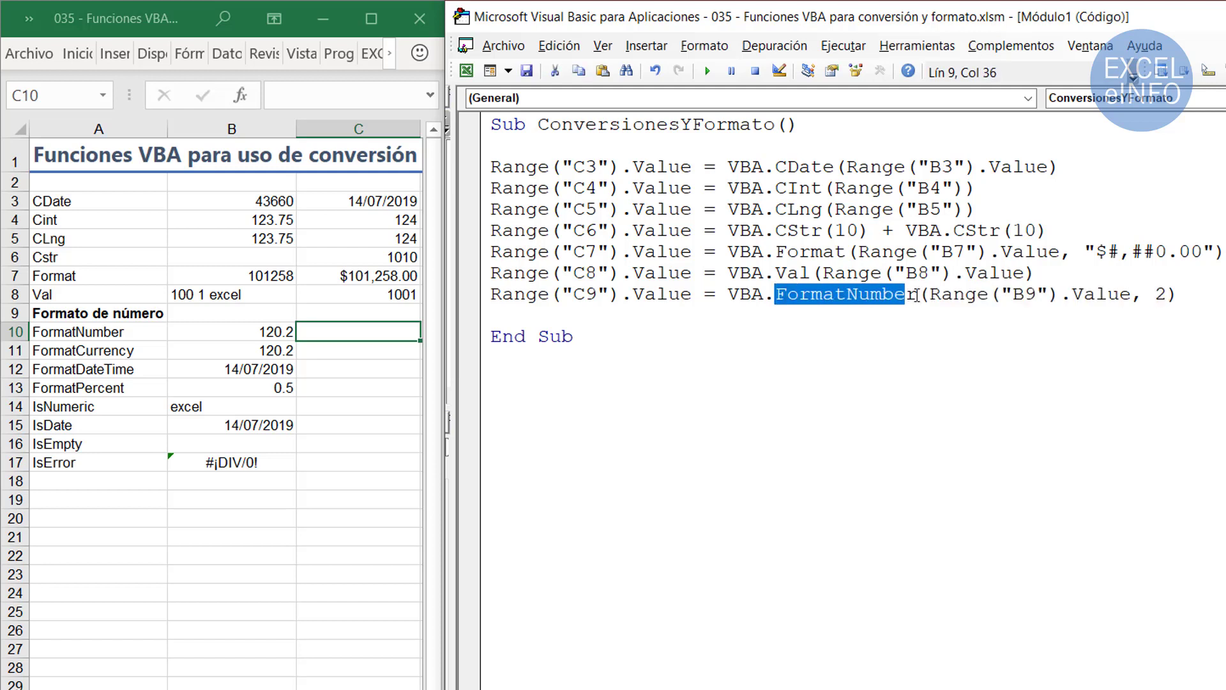
click(907, 313)
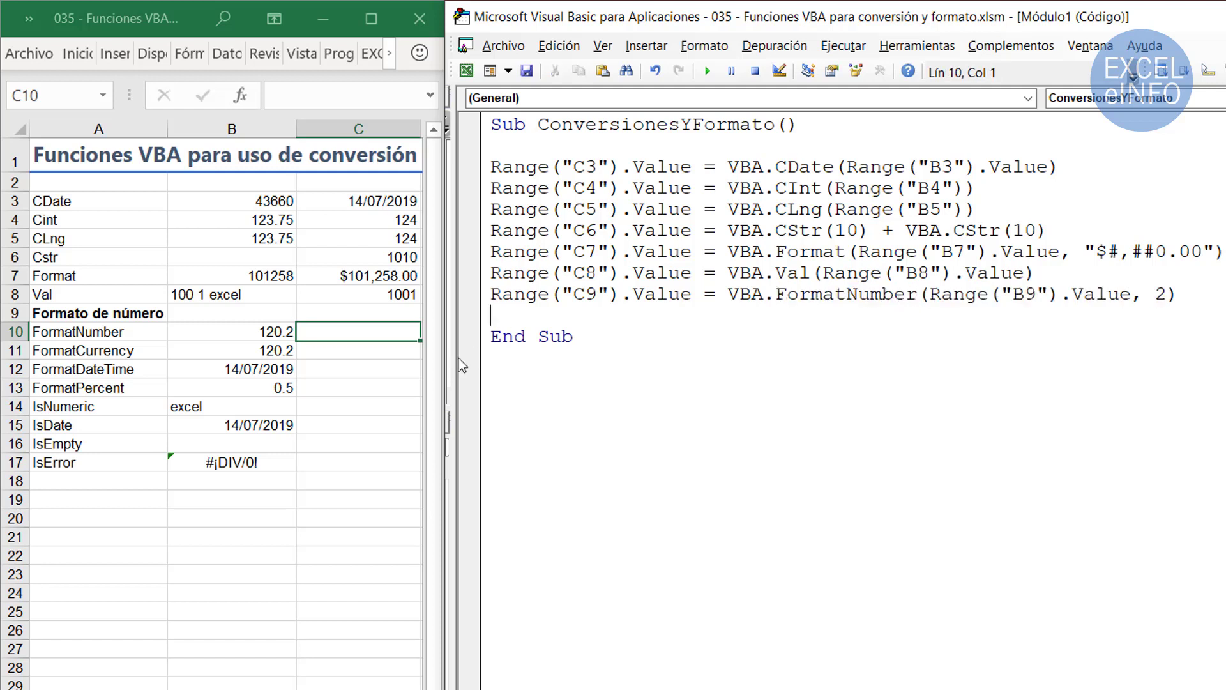
- Change C9 and B9 to C10 and B10, then run the macro so C10 shows 120.21
drag(585, 295, 598, 296)
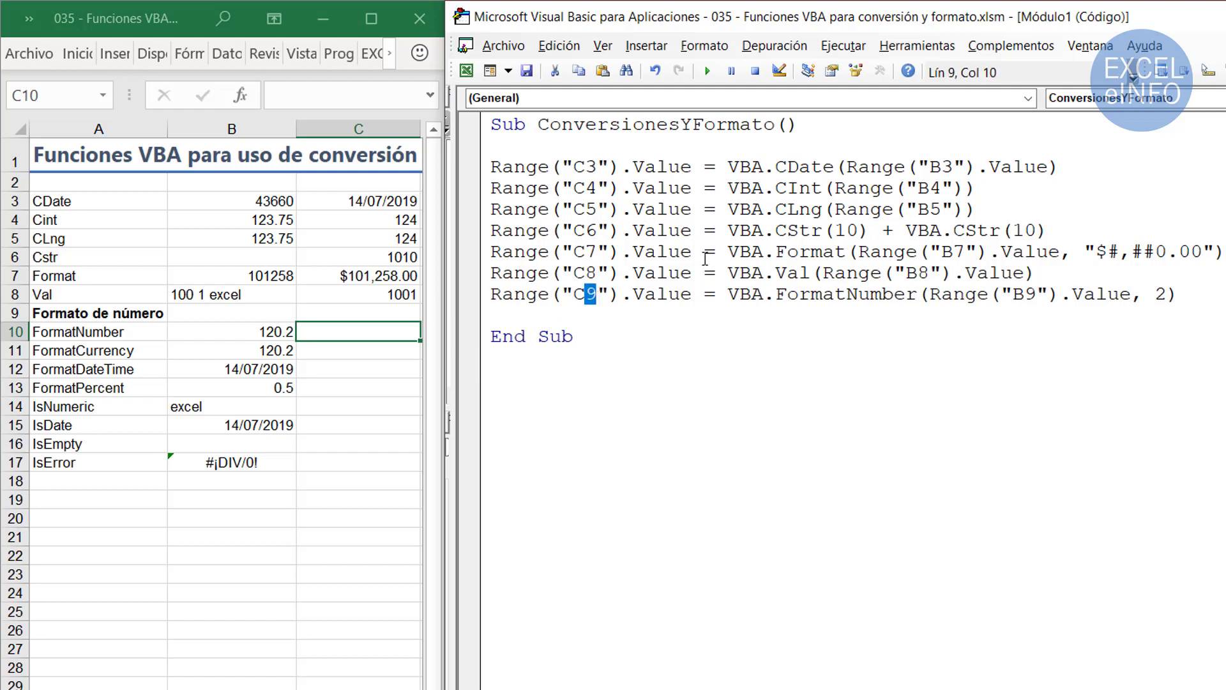
text(10)
key(Right)
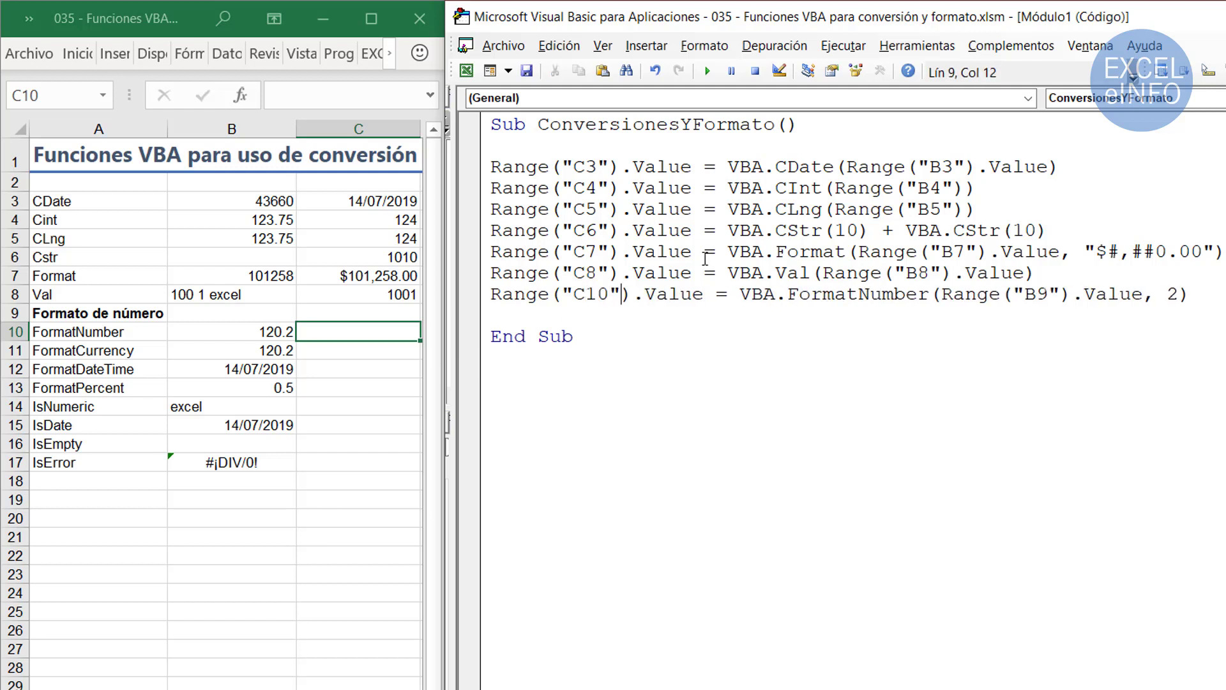
key(Right)
key(Right)
key(Right)
key(Right)
key(Right)
key(Right)
key(Right)
key(Right)
key(Right)
key(Right)
key(Right)
key(BackSpace)
text(10)
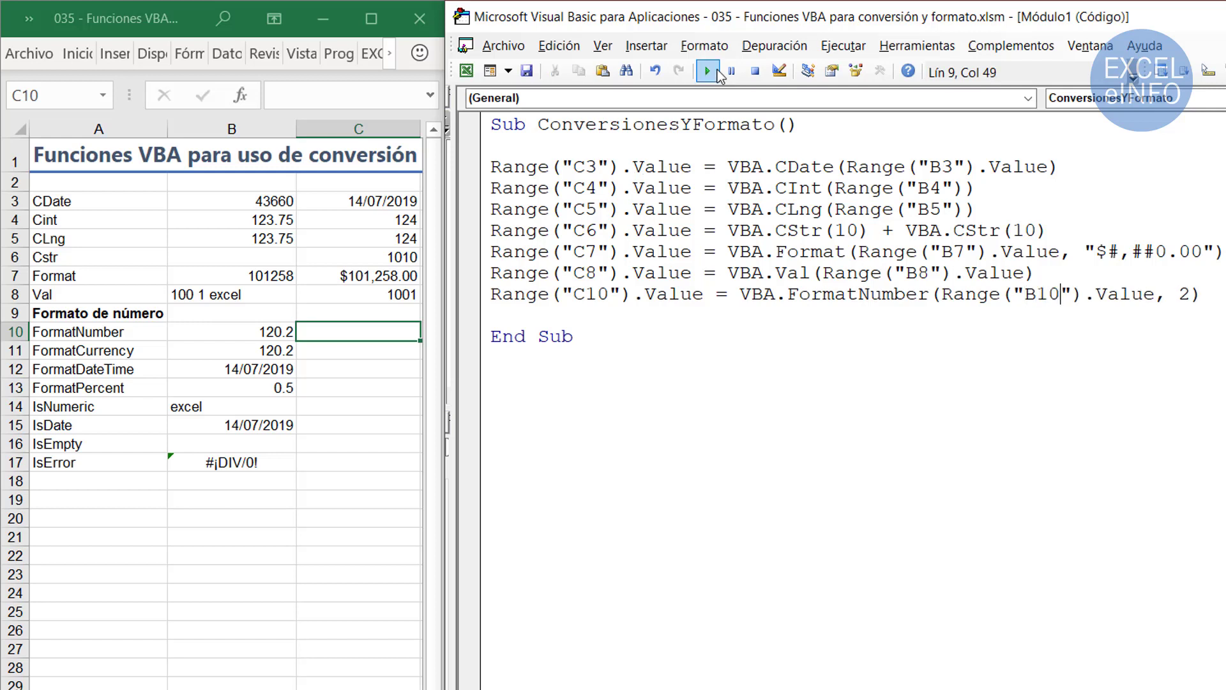
click(707, 71)
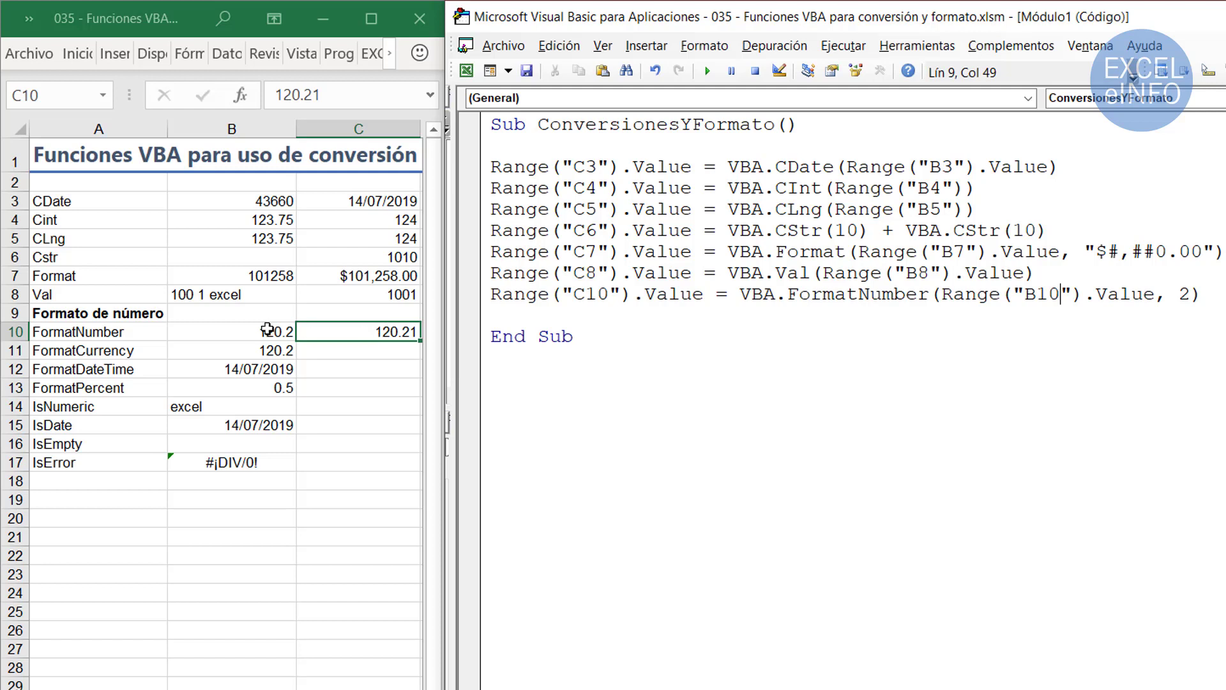
click(266, 331)
- Check C10's 120.21 result and add an empty line before End Sub
click(329, 333)
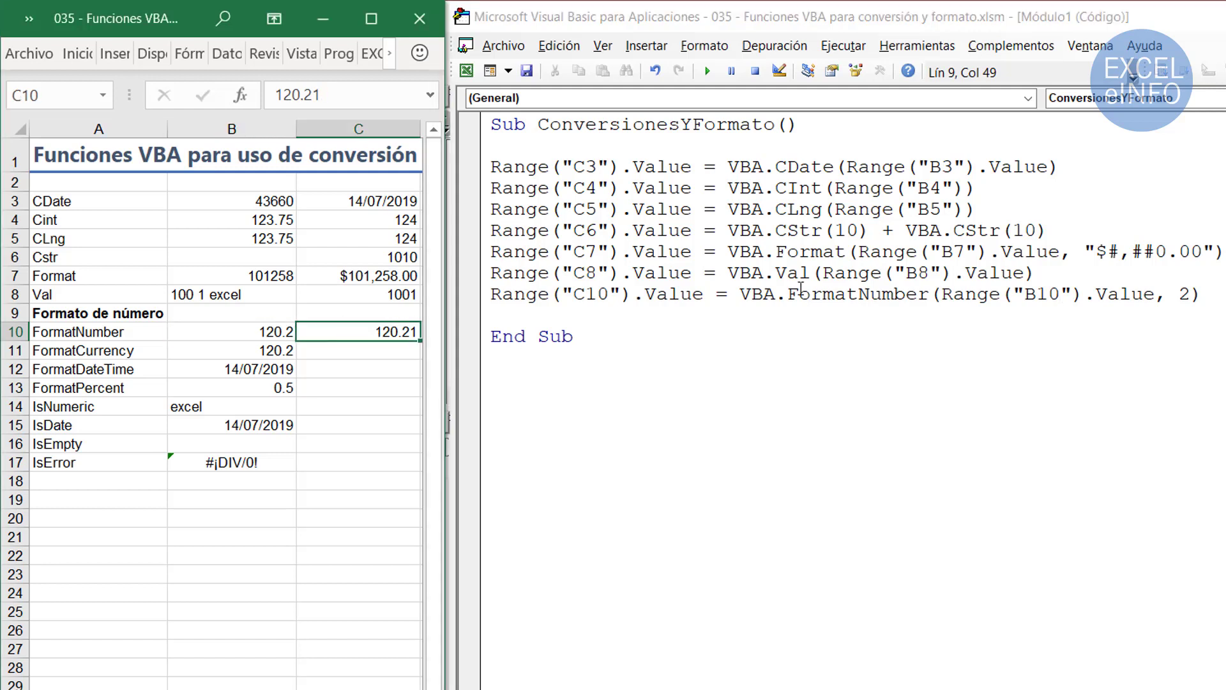
click(684, 309)
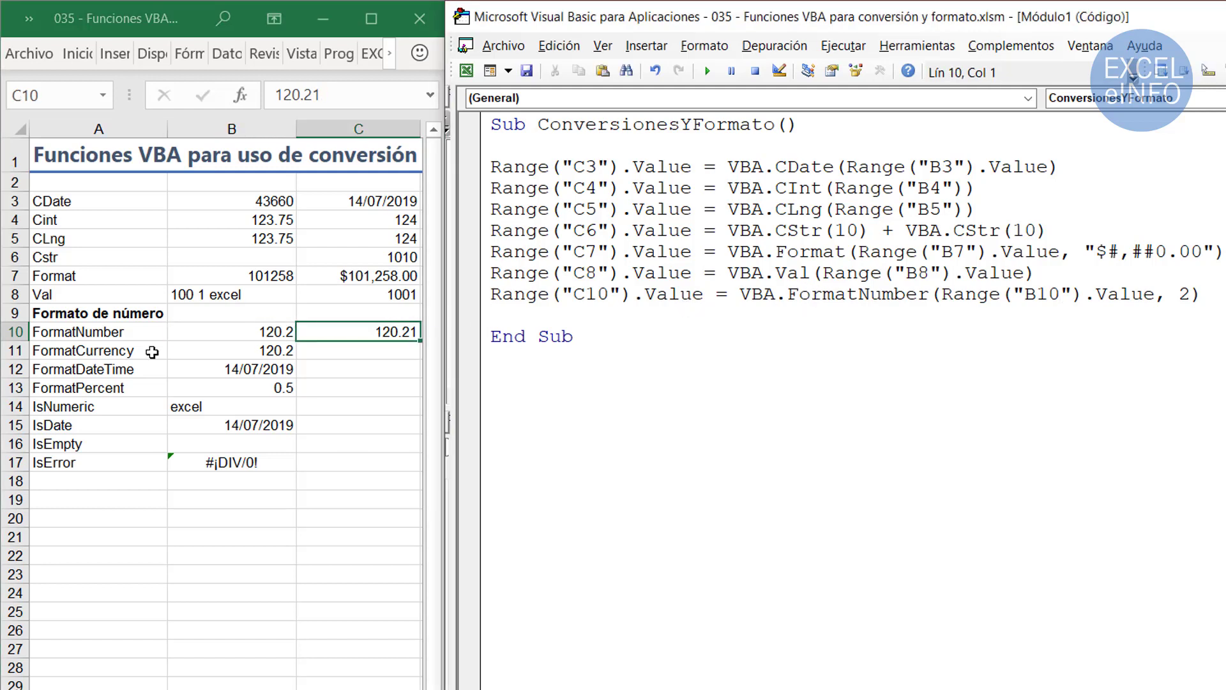
click(335, 357)
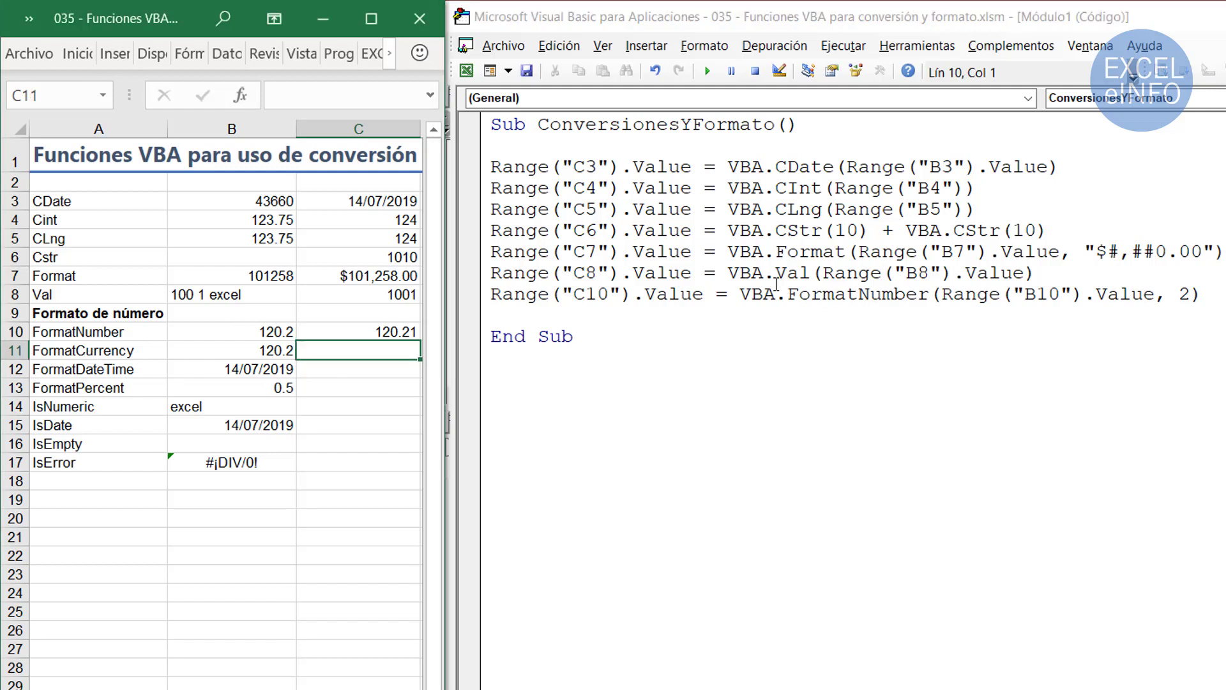
click(689, 333)
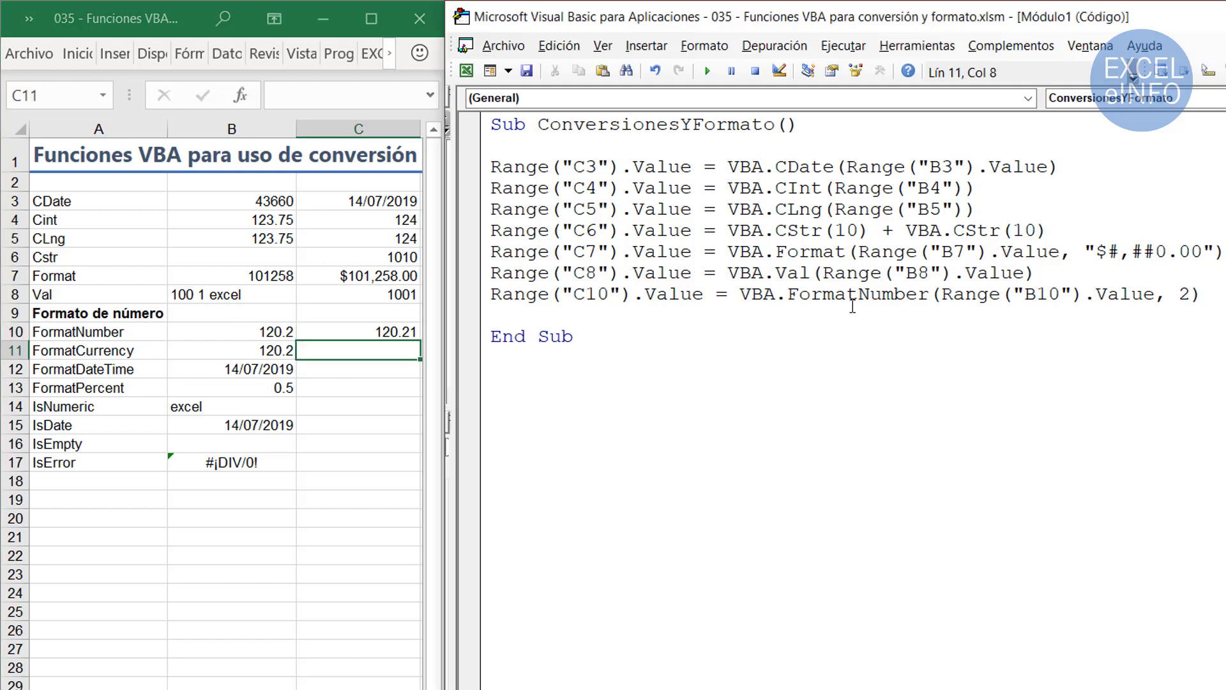
click(853, 307)
key(Return)
key(Up)
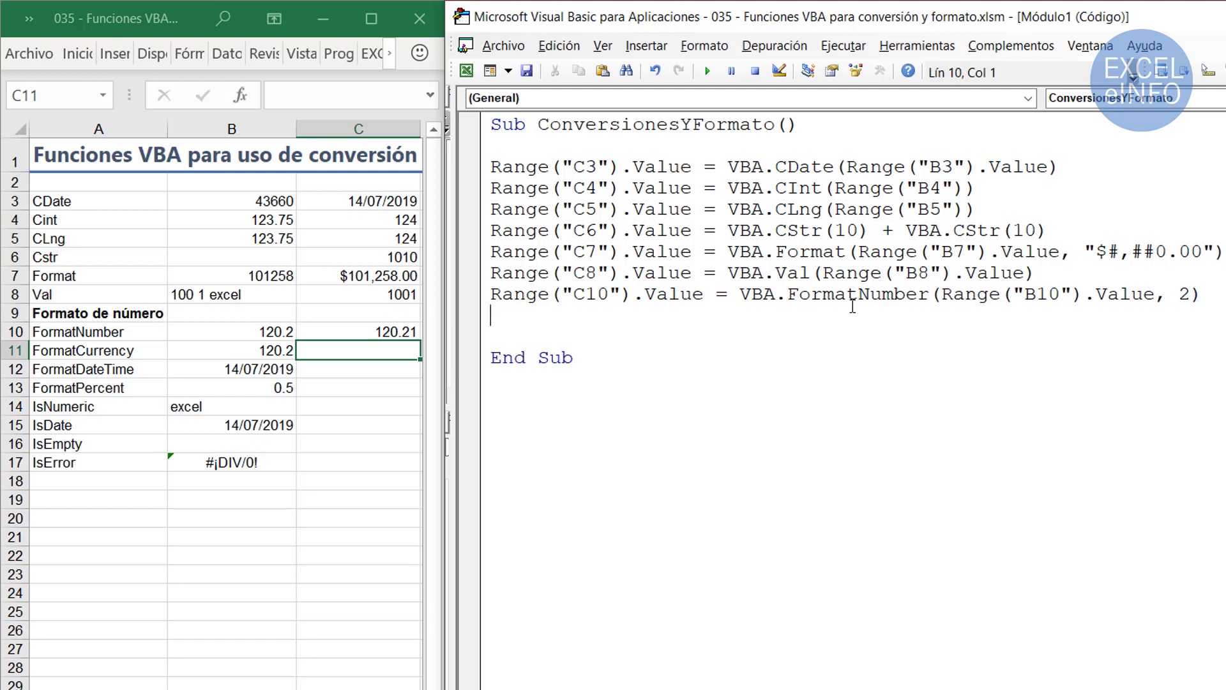
- Paste the C7 statement on the new line and retarget it to C11
text(Range("C7").Value = VBA.Format(Range("B7").Value, "$#,##0.00"))
key(BackSpace)
key(BackSpace)
key(BackSpace)
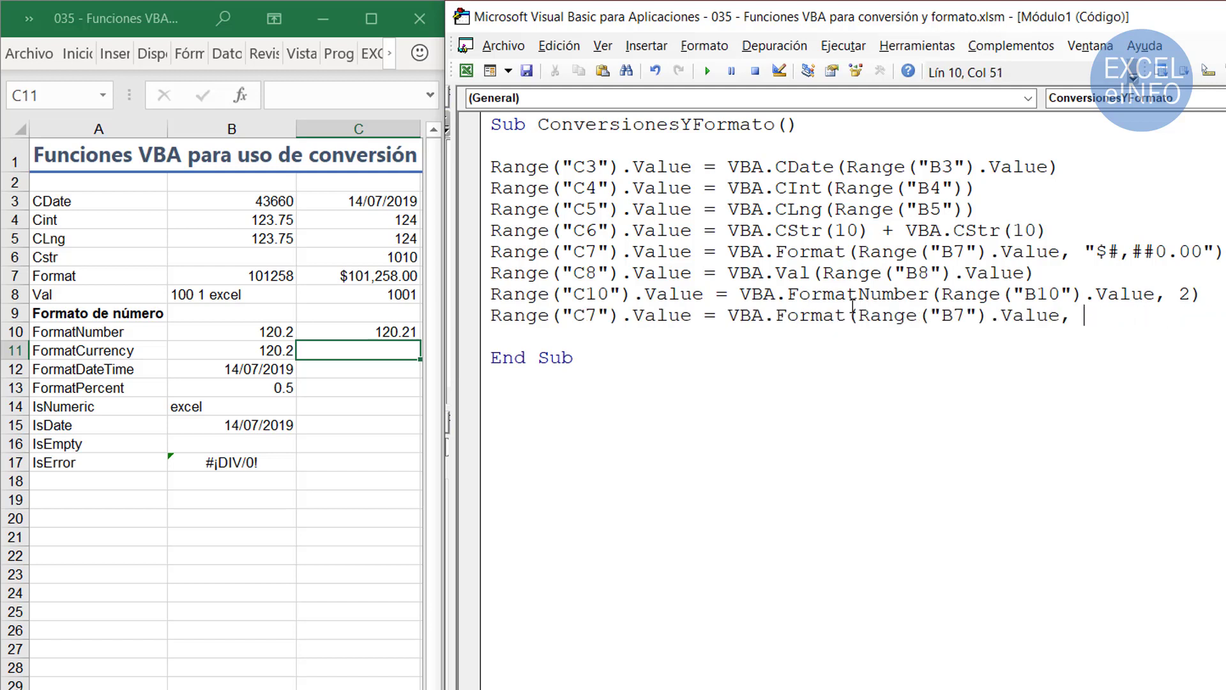
key(BackSpace)
key(BackSpace)
key(BackSpace)
key(BackSpace)
key(BackSpace)
key(BackSpace)
key(BackSpace)
key(BackSpace)
key(BackSpace)
key(BackSpace)
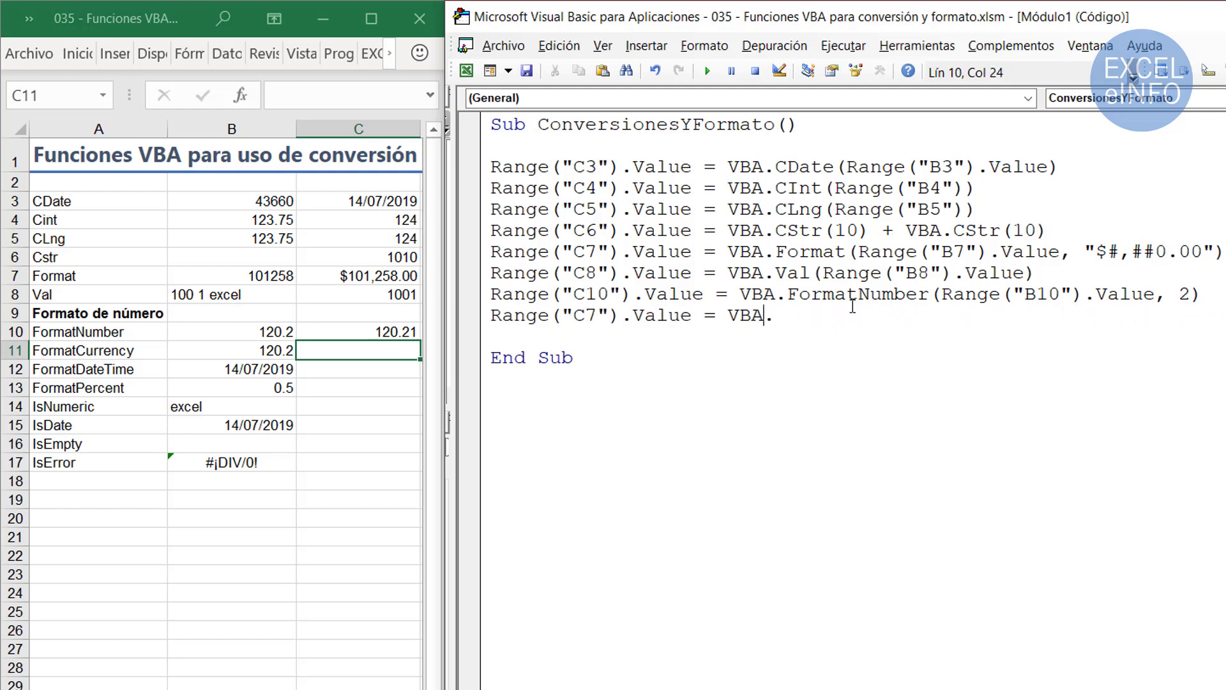
key(Left)
key(Left)
key(Left)
key(Left)
key(BackSpace)
text(1)
text(1)
key(End)
key(BackSpace)
- Complete it with VBA.FormatCurrency(Range("B11").Value, 2) and run it, giving $120.21 in C11
text(.)
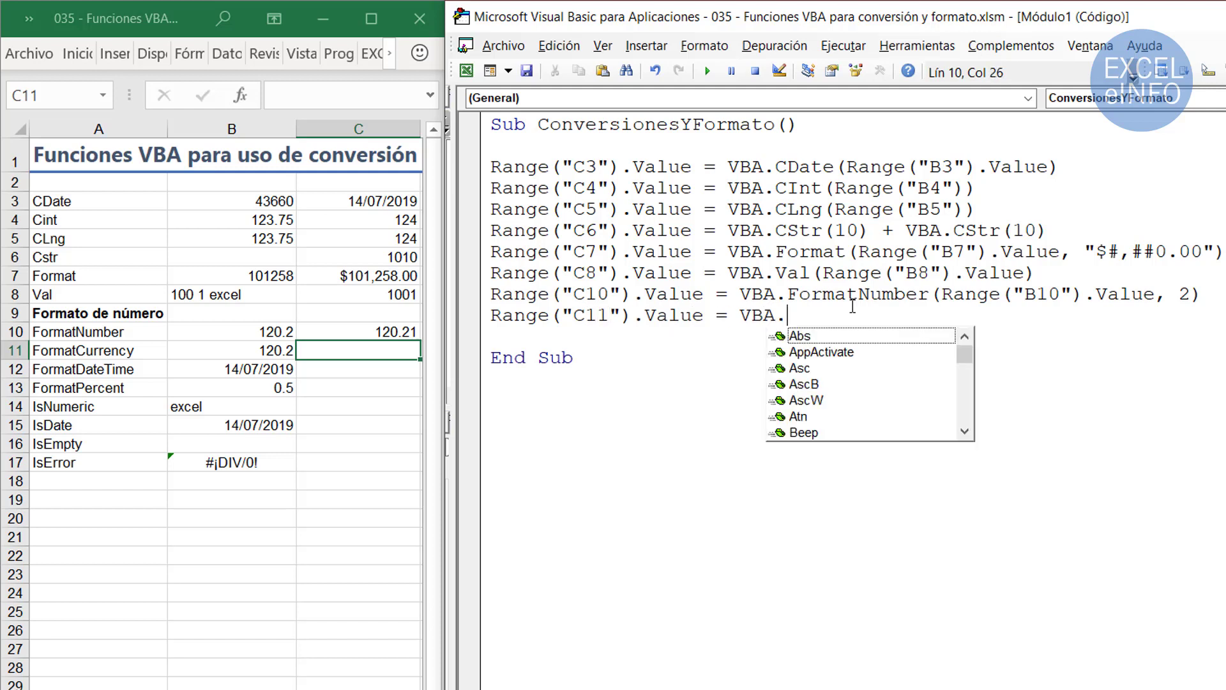
text(form)
key(Down)
key(Down)
key(Tab)
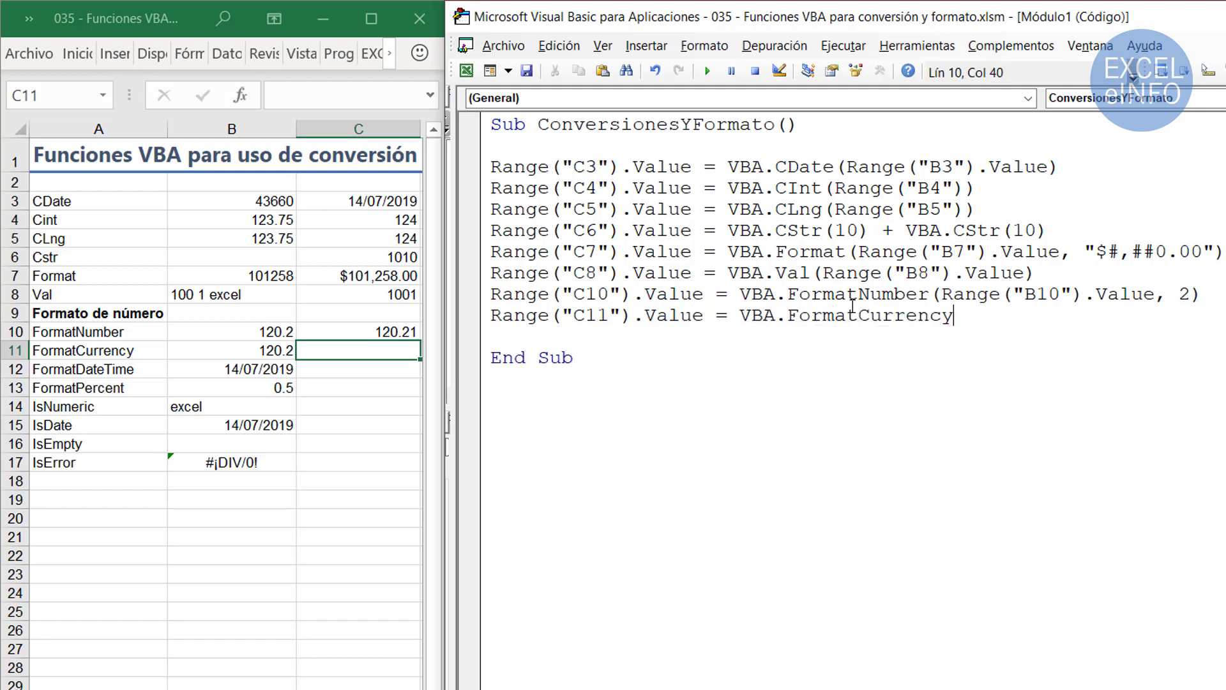
text((Range(")
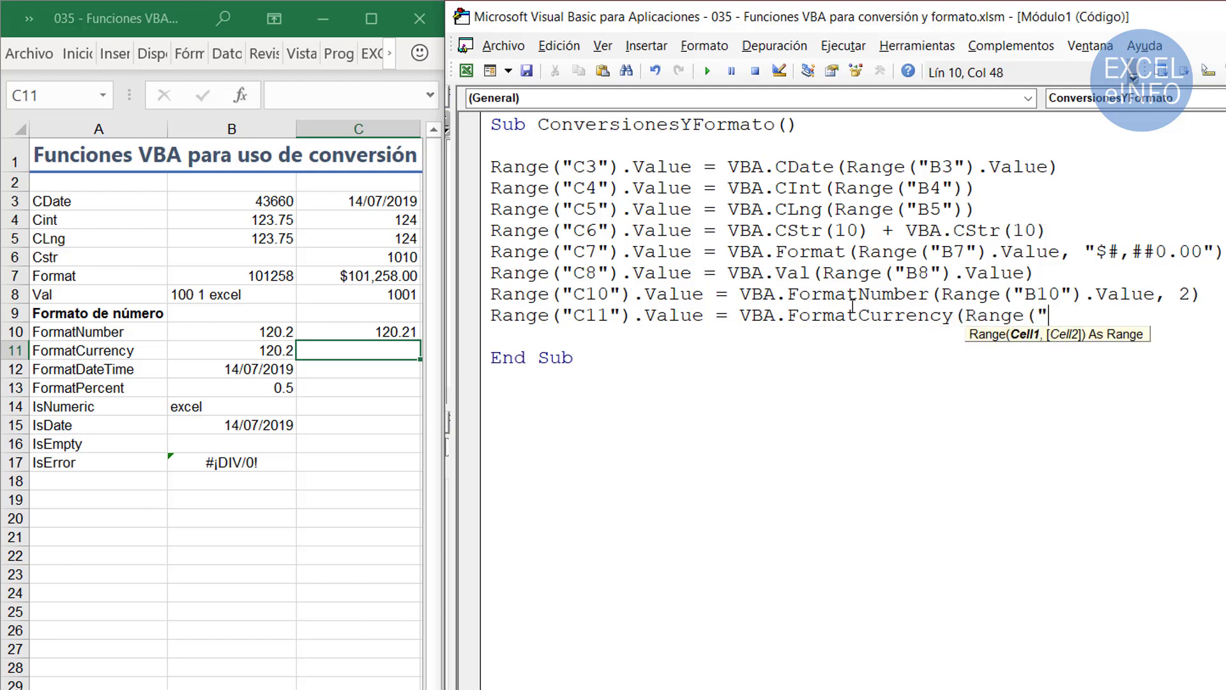
text(b1)
text(1)
key(BackSpace)
key(BackSpace)
key(BackSpace)
text(B11)
text(").)
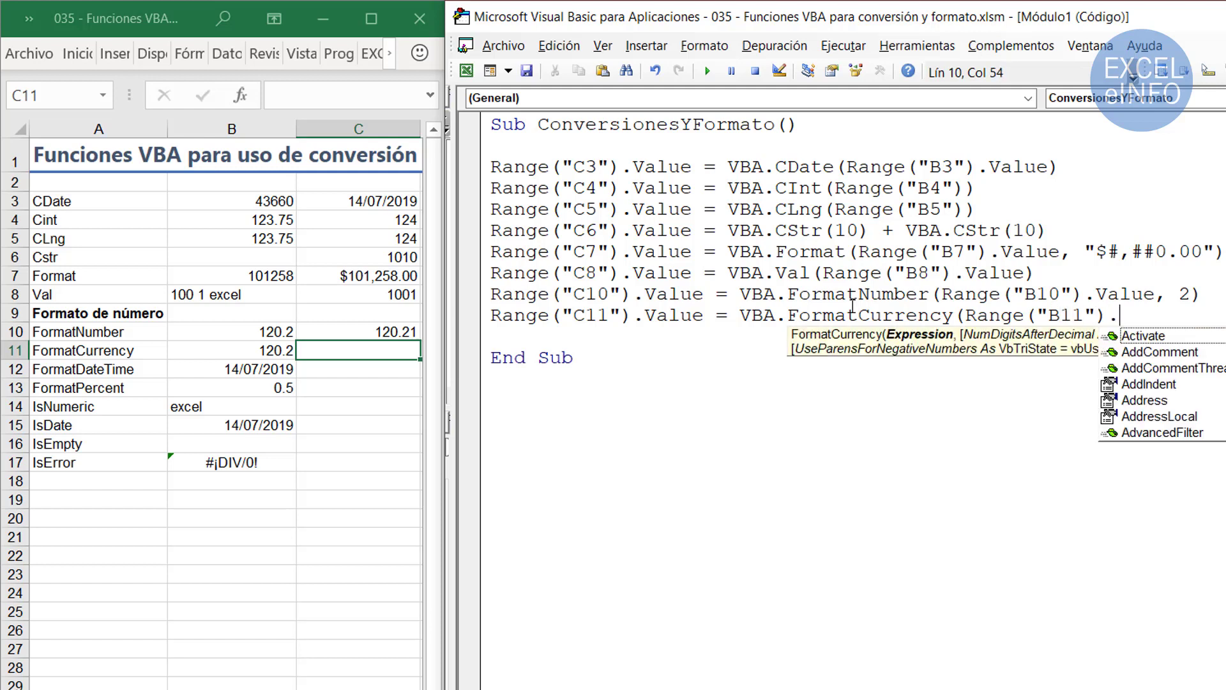
text(value,)
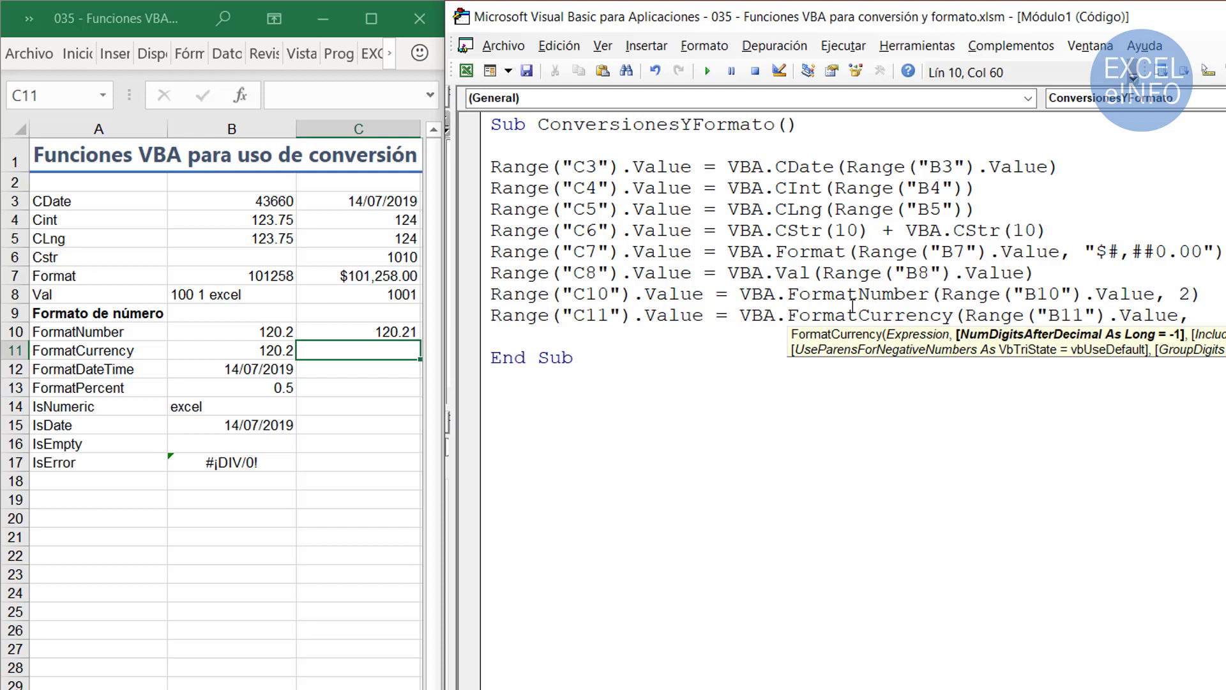
text(2)
text())
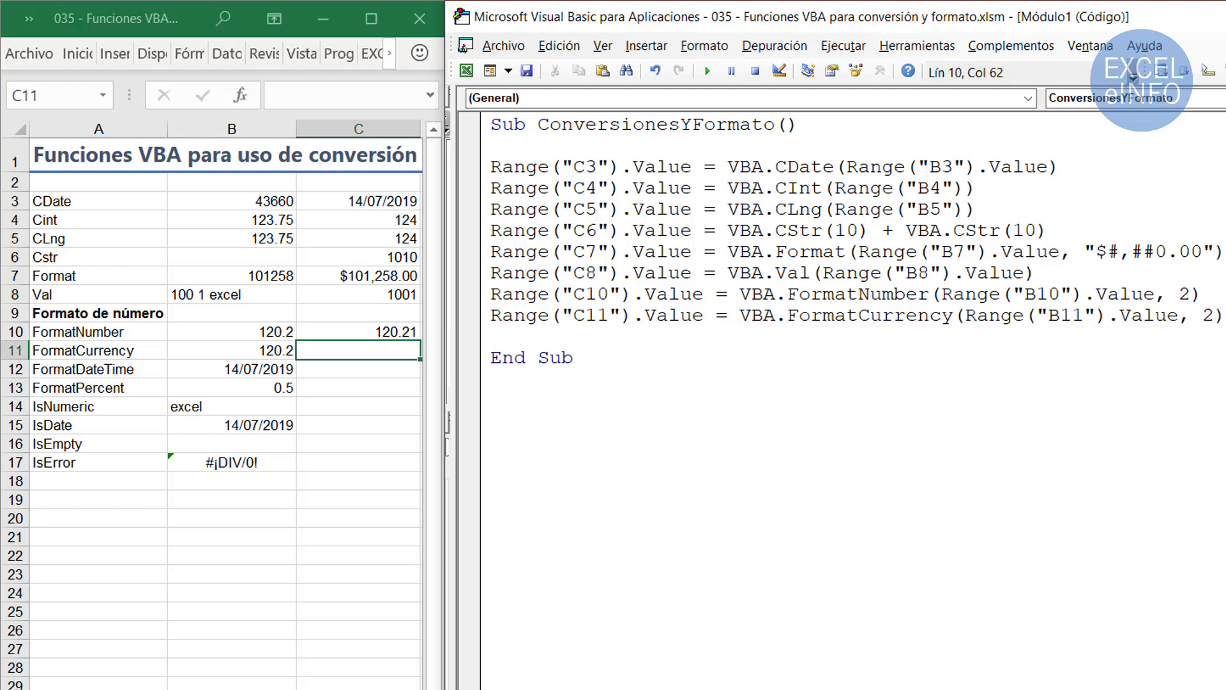
click(707, 72)
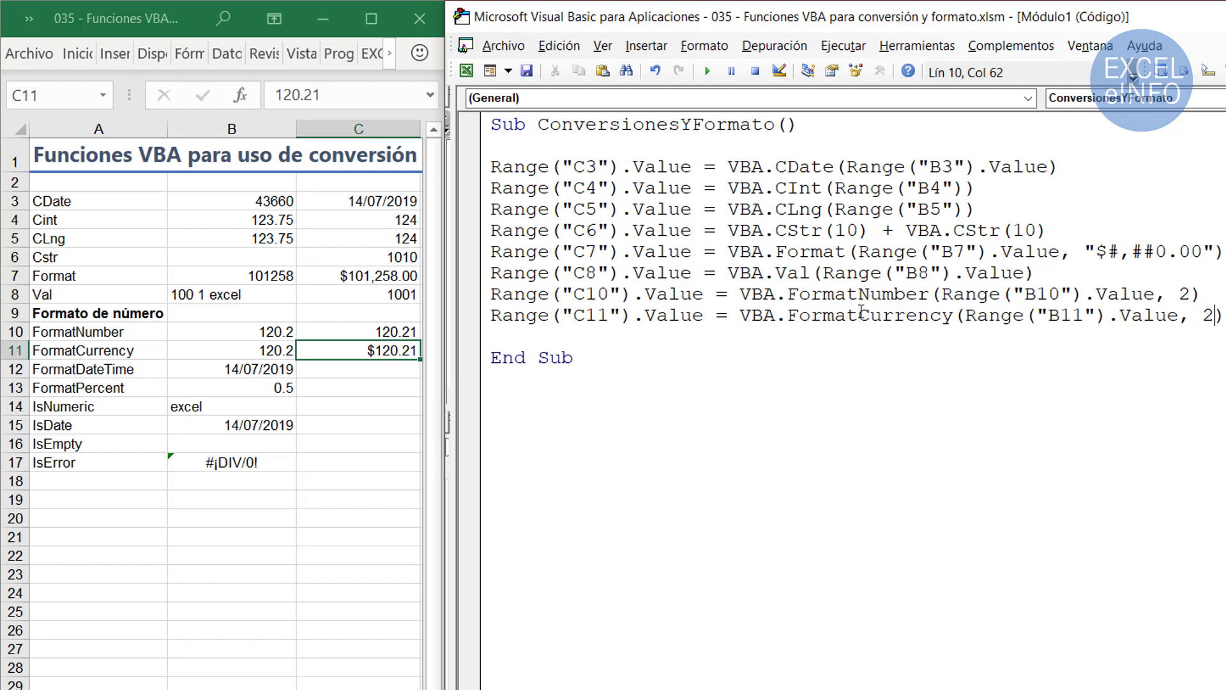
drag(859, 315, 952, 314)
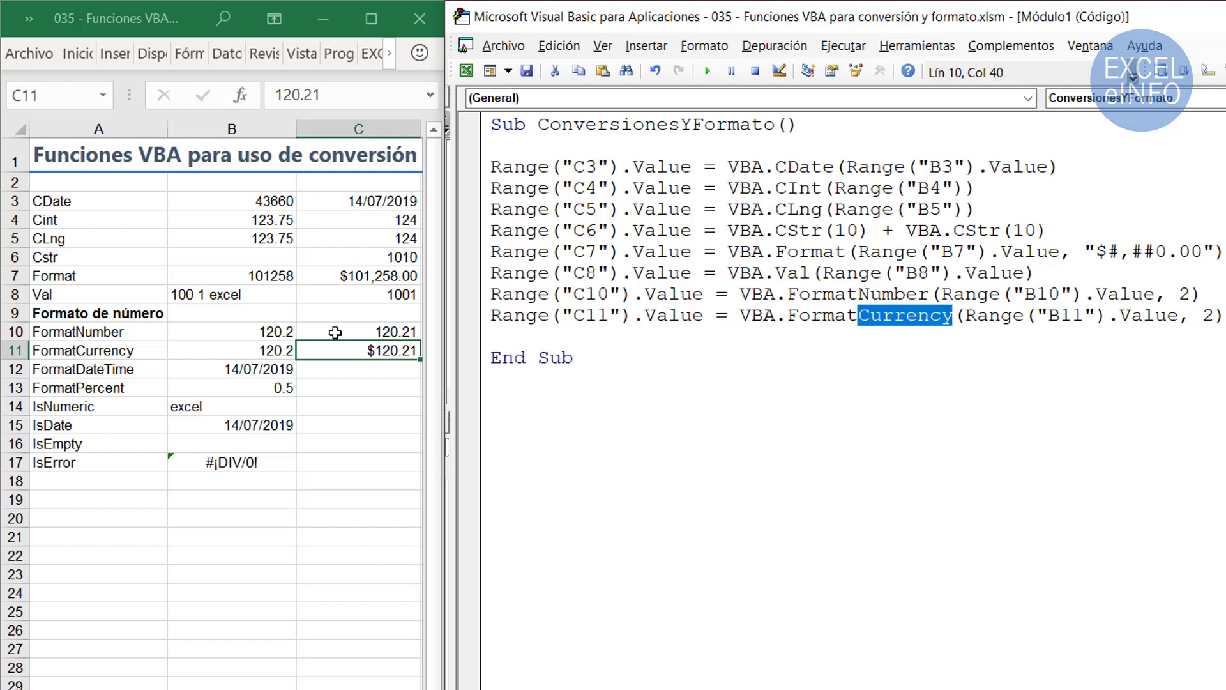
- Compare B11 with C11, then inspect B12's =HOY() date formula and the empty C12
click(243, 351)
click(313, 352)
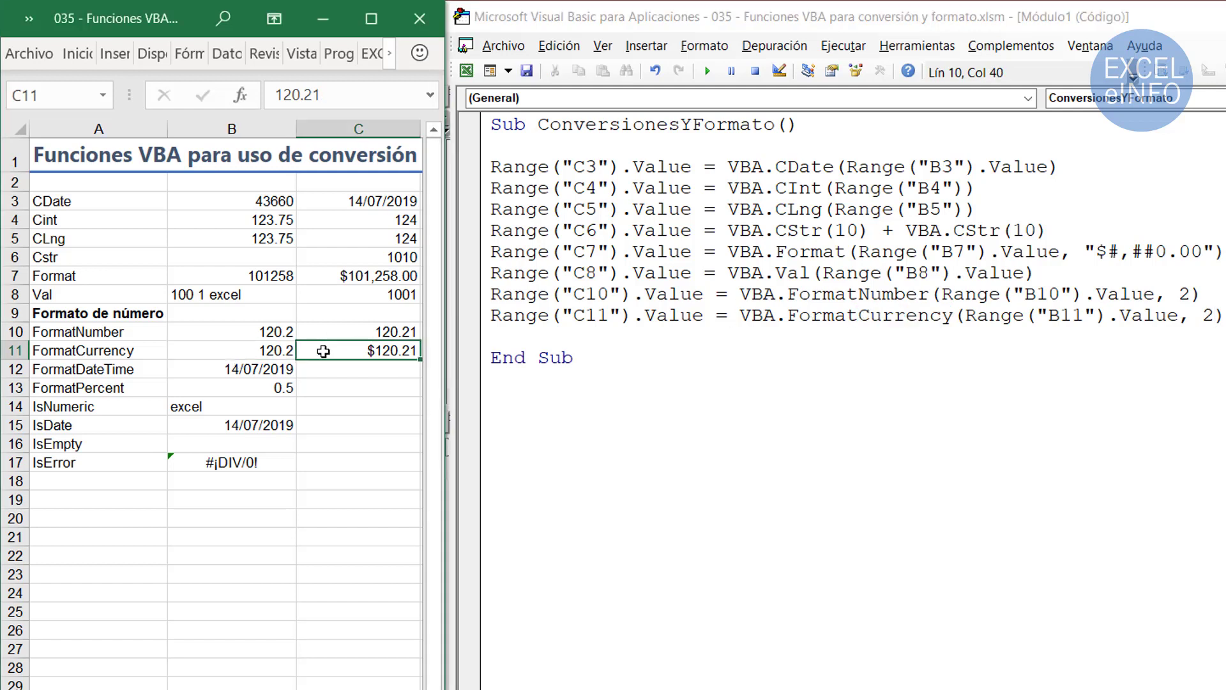
click(260, 350)
click(371, 351)
click(362, 367)
click(78, 367)
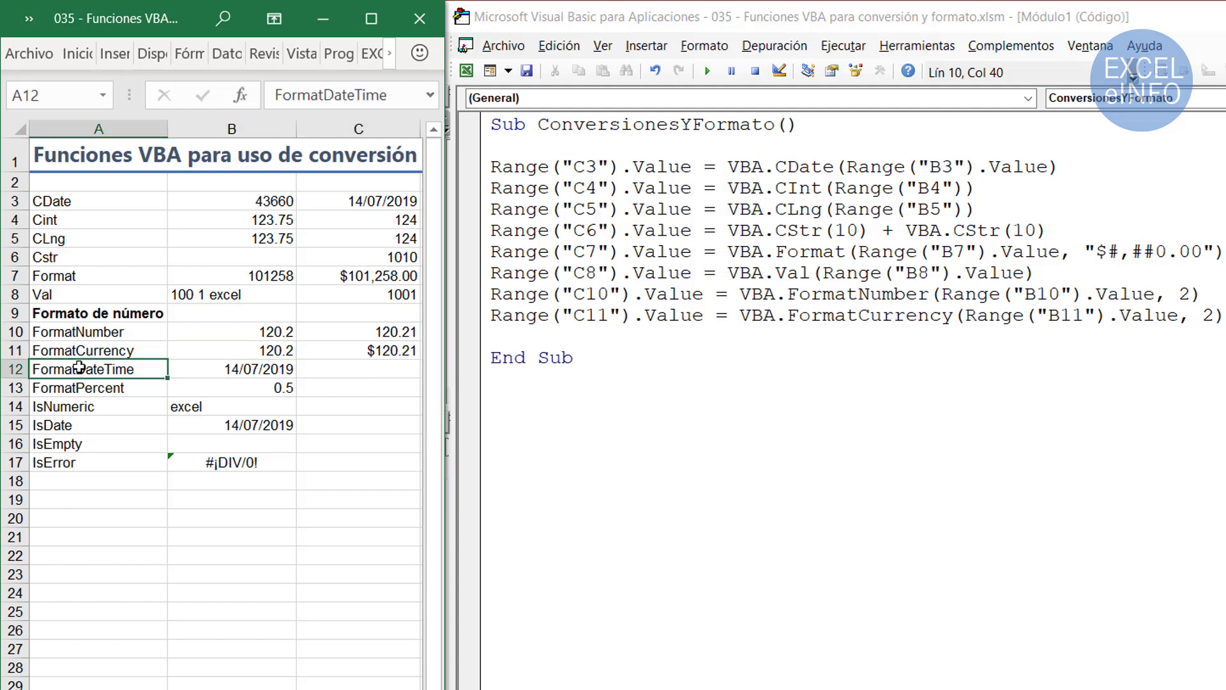
click(235, 373)
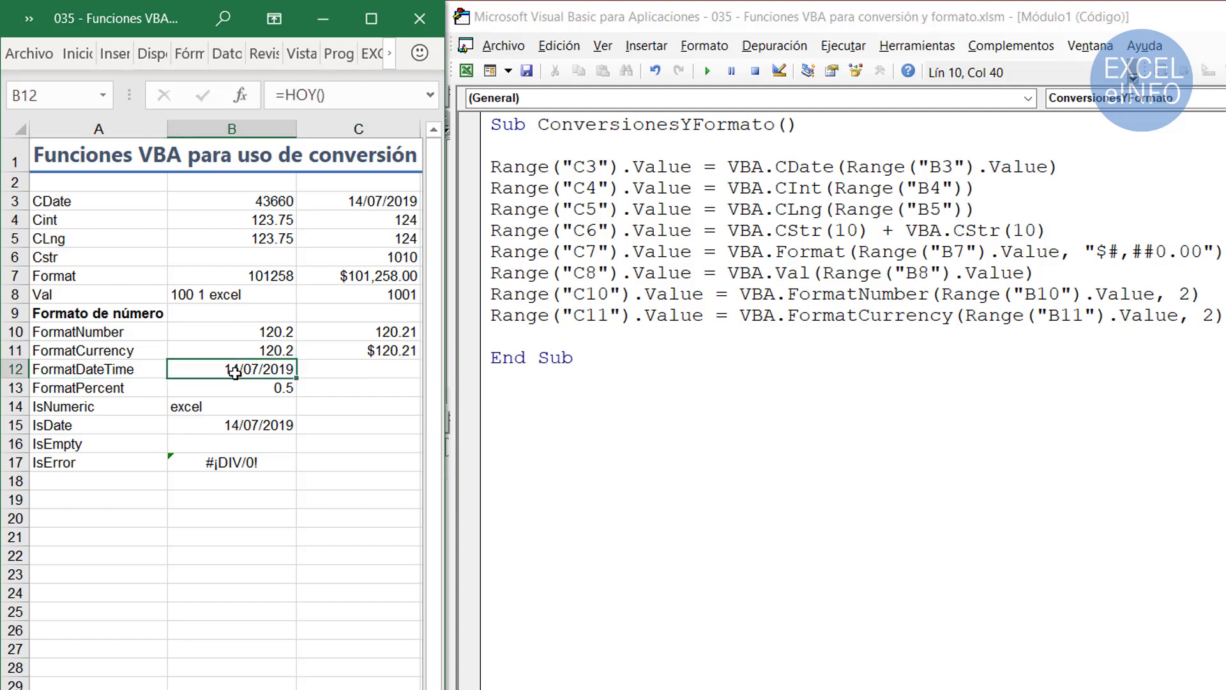
click(347, 369)
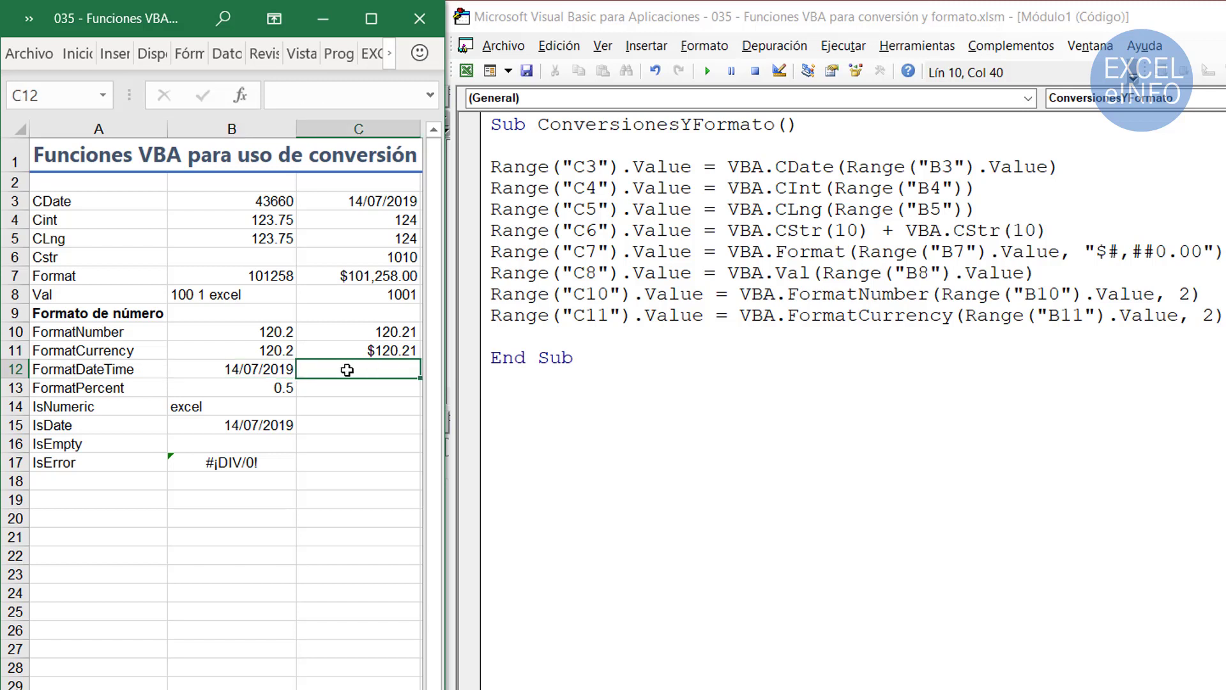
- Paste another copy of the C7 statement and retarget it to C12
click(553, 338)
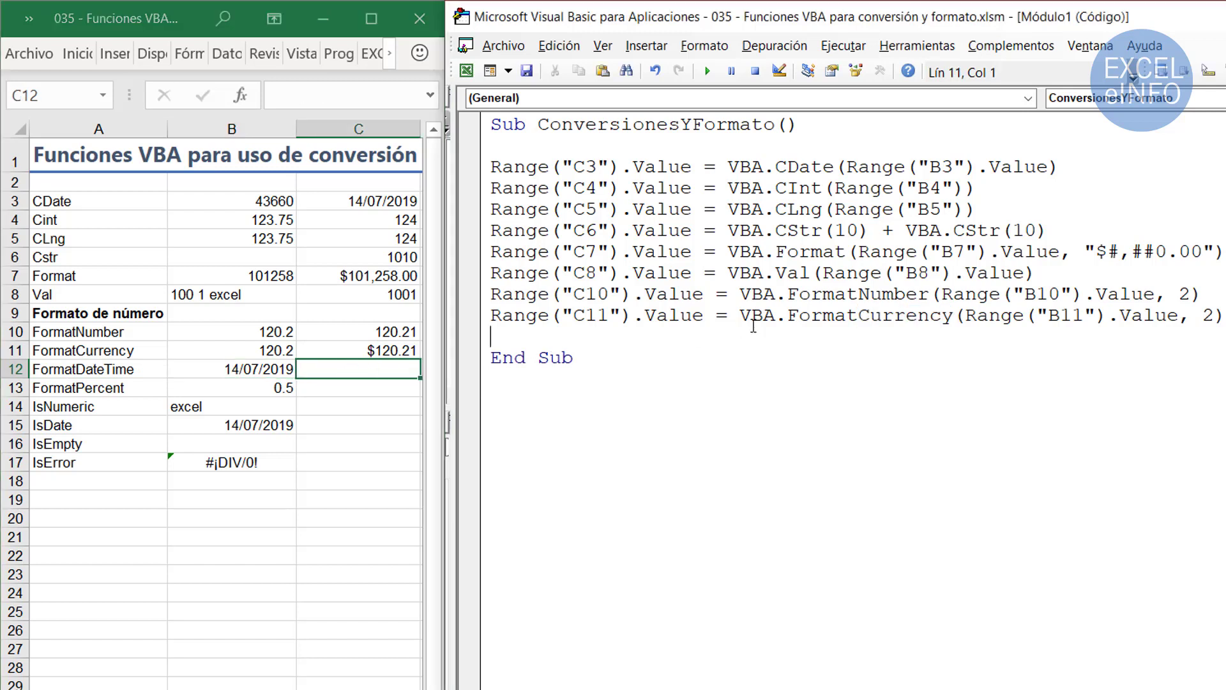
text(Range("C7").Value = VBA.Format(Range("B7").Value, "$#,##0.00"))
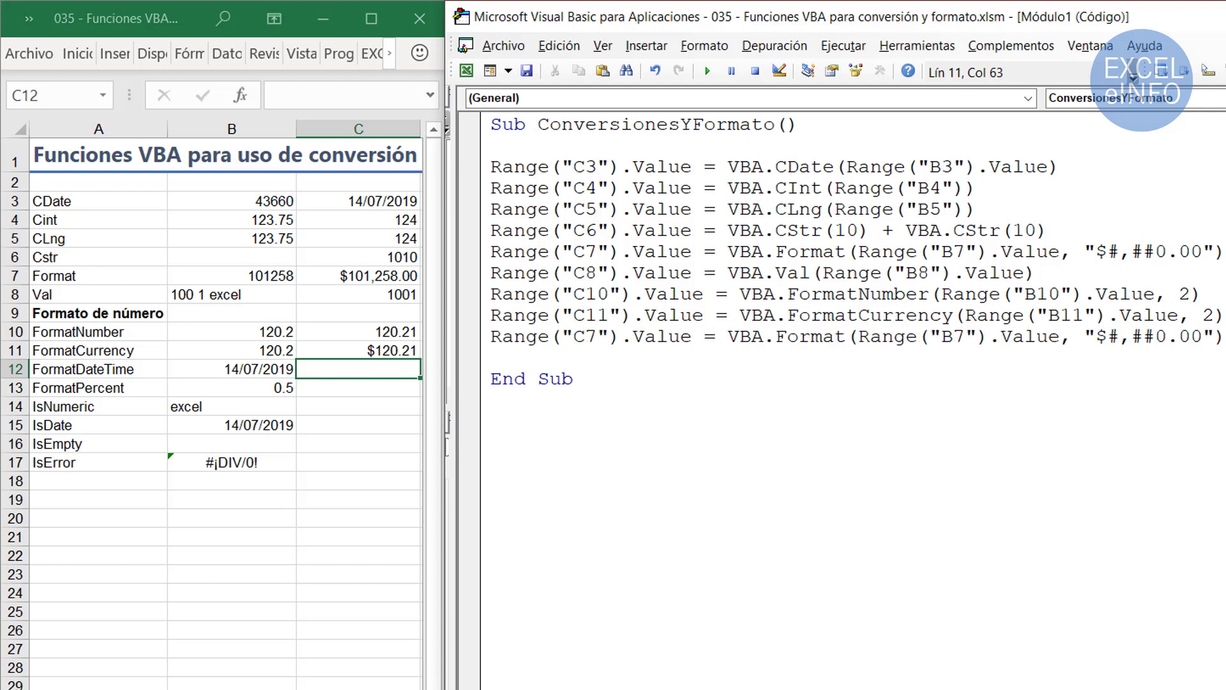
key(BackSpace)
key(BackSpace)
key(BackSpace)
key(BackSpace)
key(BackSpace)
key(BackSpace)
key(BackSpace)
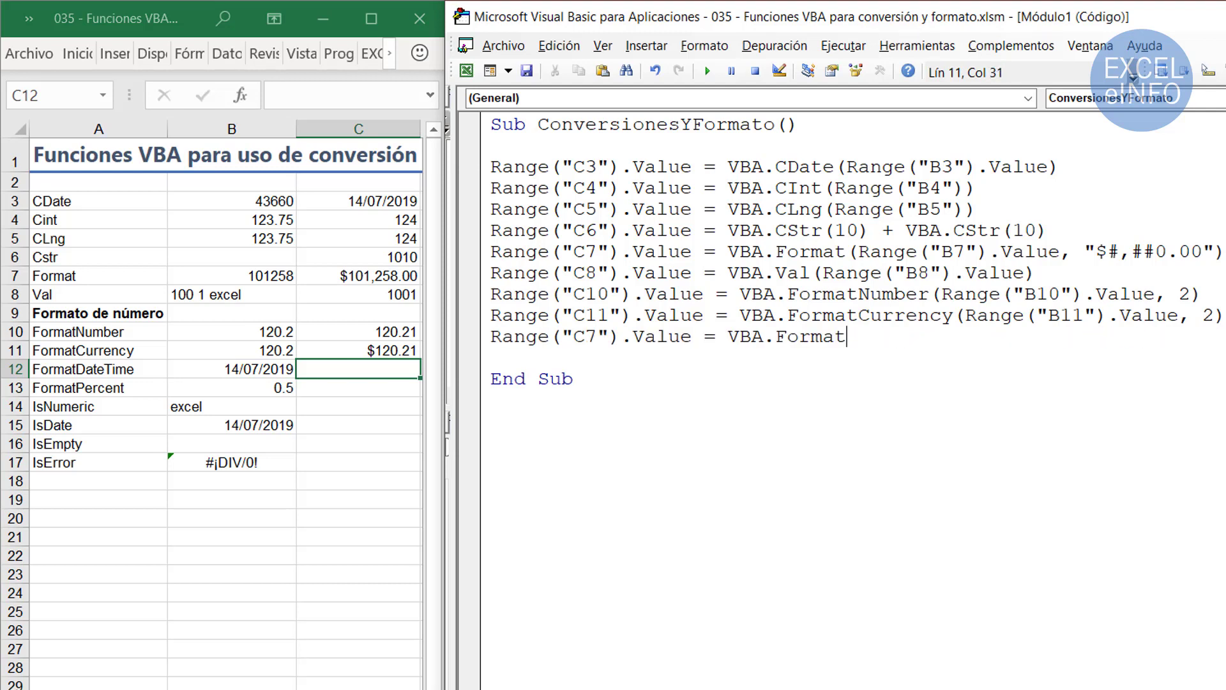
key(BackSpace)
key(BackSpace)
key(BackSpace)
click(597, 336)
key(BackSpace)
text(v12)
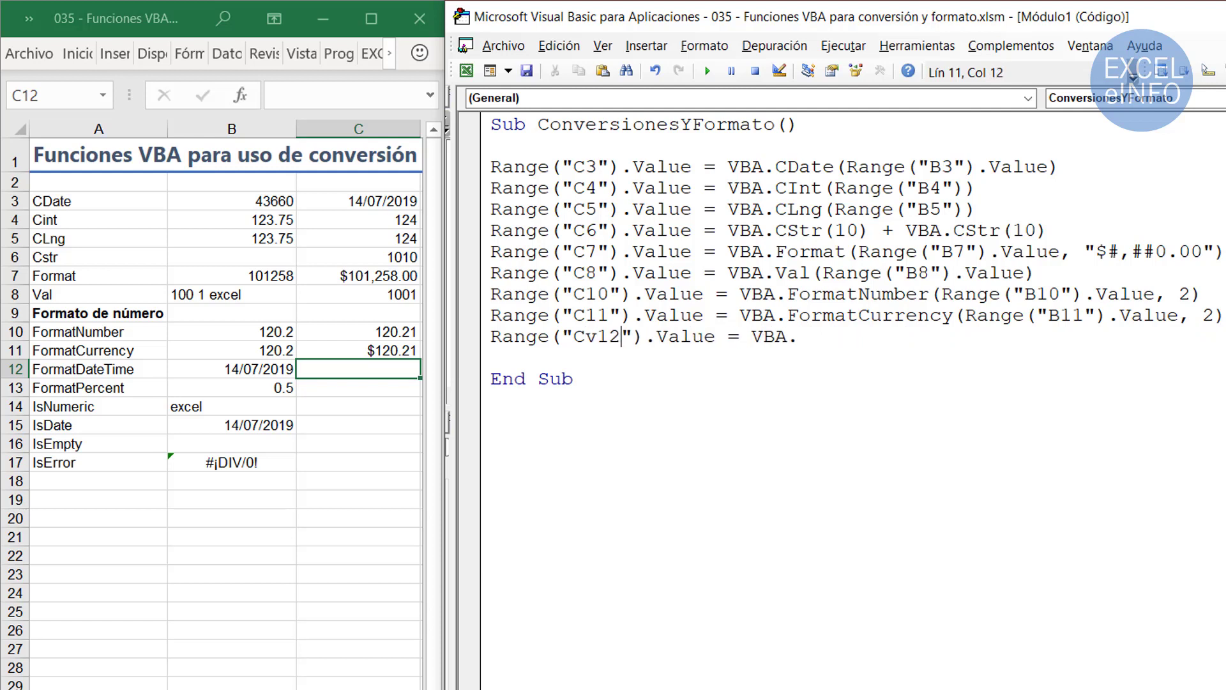
key(Left)
key(Left)
key(BackSpace)
key(End)
key(BackSpace)
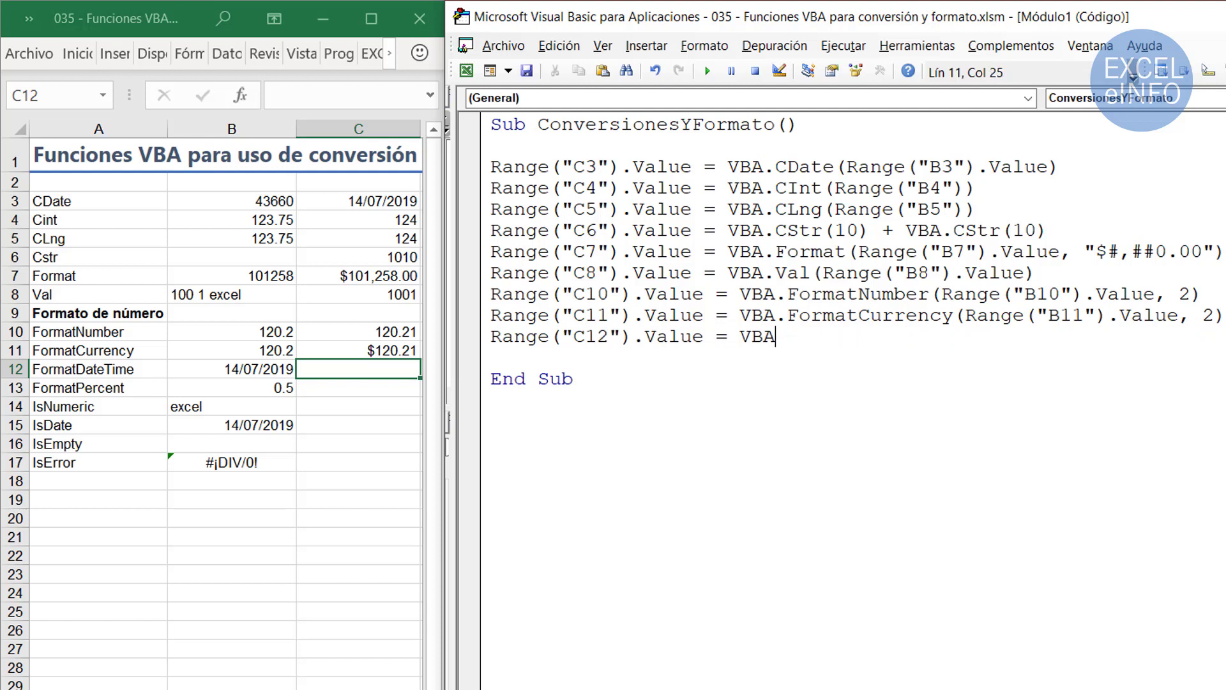
- Start the FormatDateTime call, typing VBA.FormatDateTime(Range("B12").Value, with the format argument pending
text(.FOR)
key(Down)
key(Down)
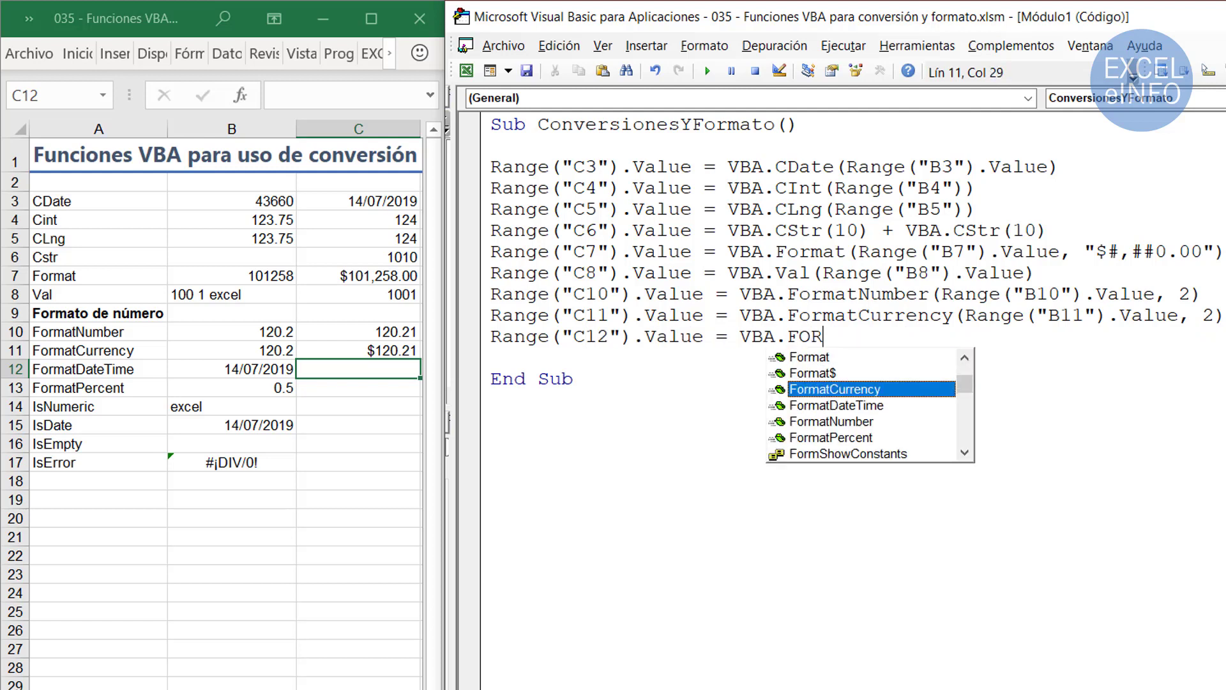
key(Down)
key(Tab)
text(()
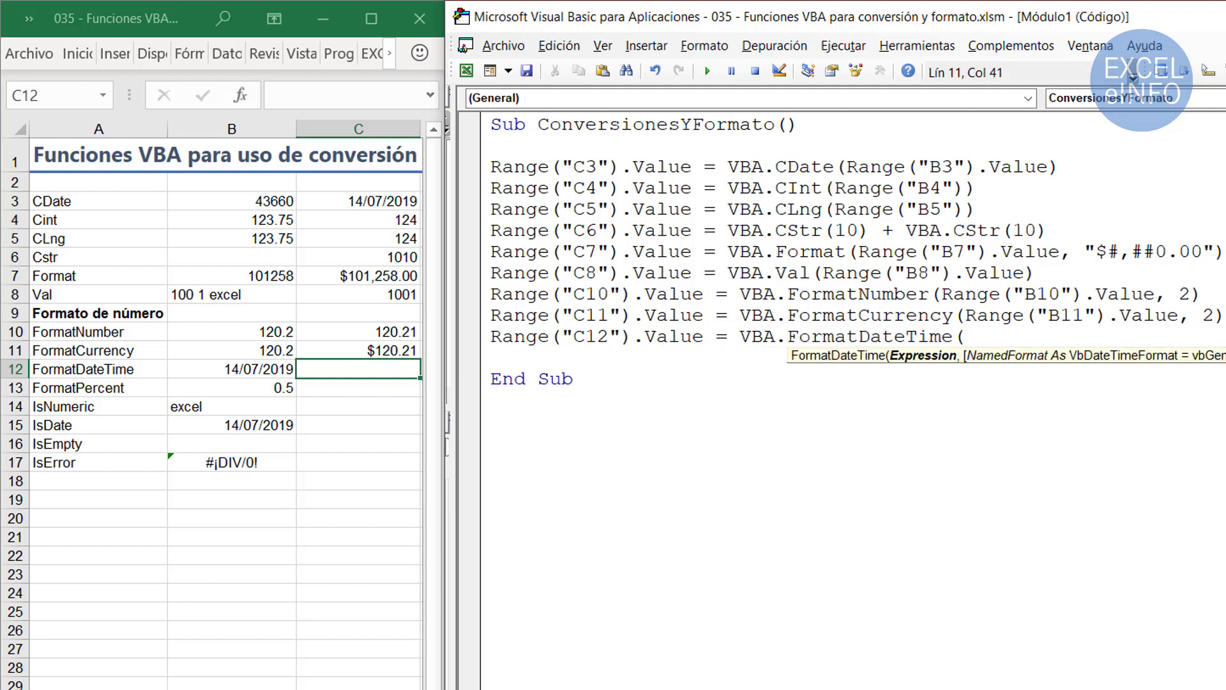
text(RAN)
key(BackSpace)
key(BackSpace)
key(BackSpace)
text(RAng)
key(BackSpace)
key(BackSpace)
key(BackSpace)
text(a)
key(BackSpace)
text(ng)
text(e(")
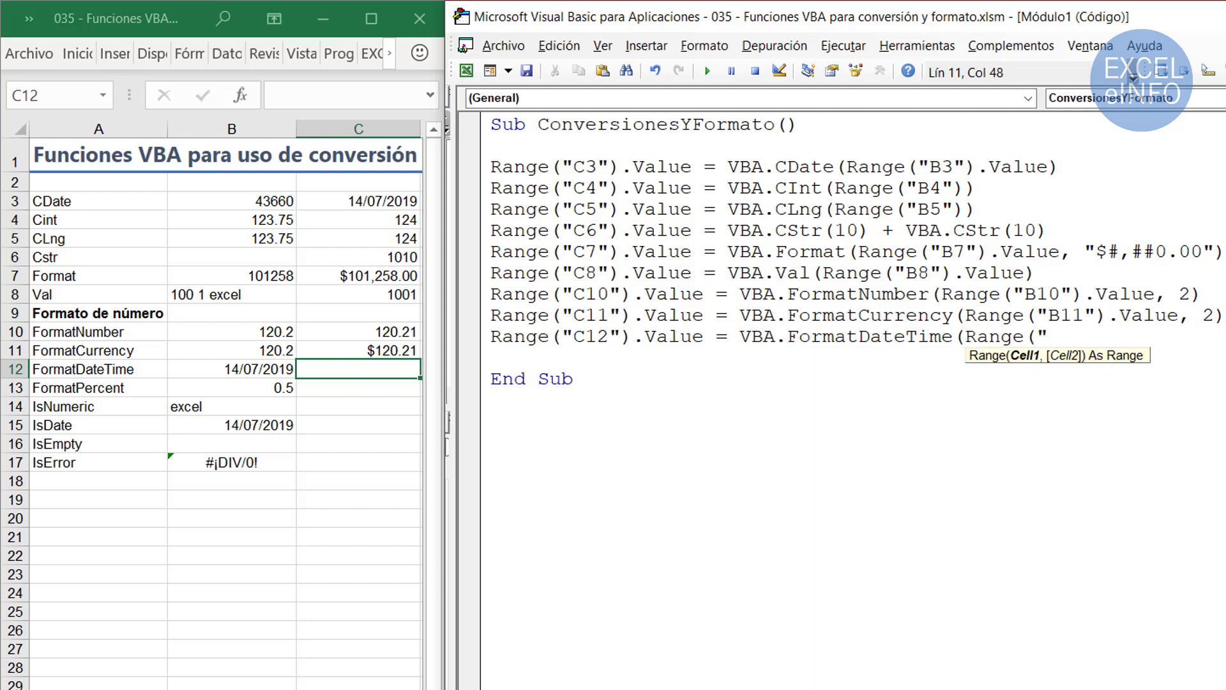
text(B12").)
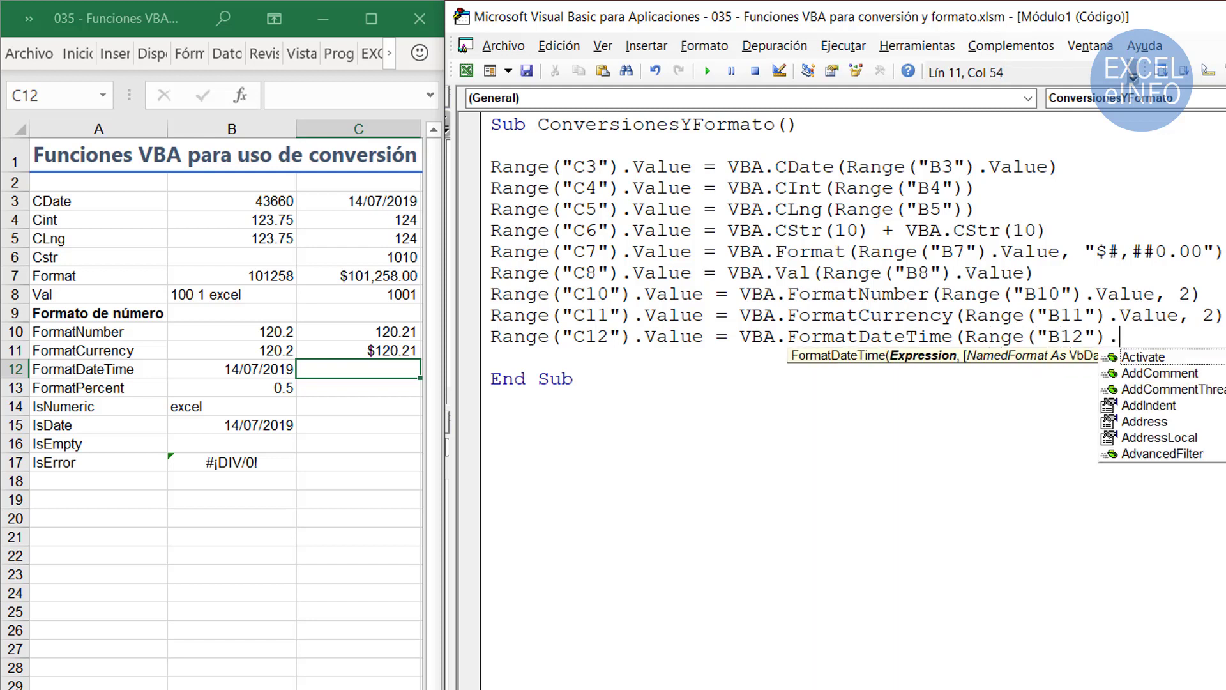
text(value,)
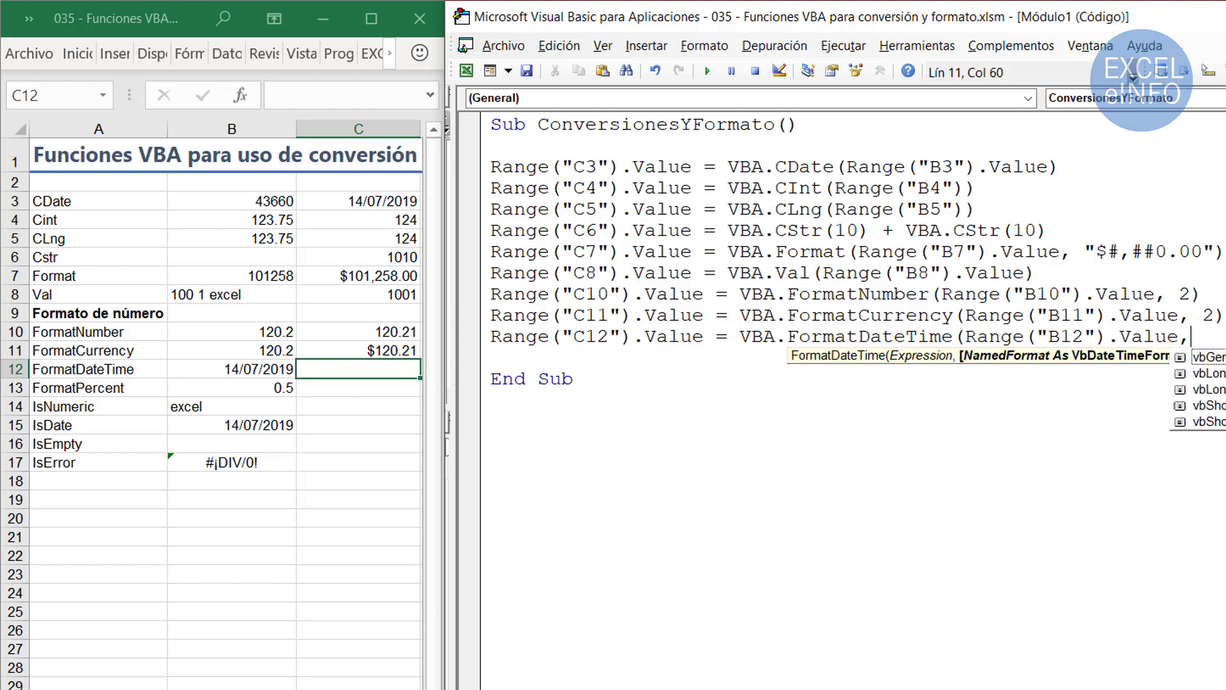
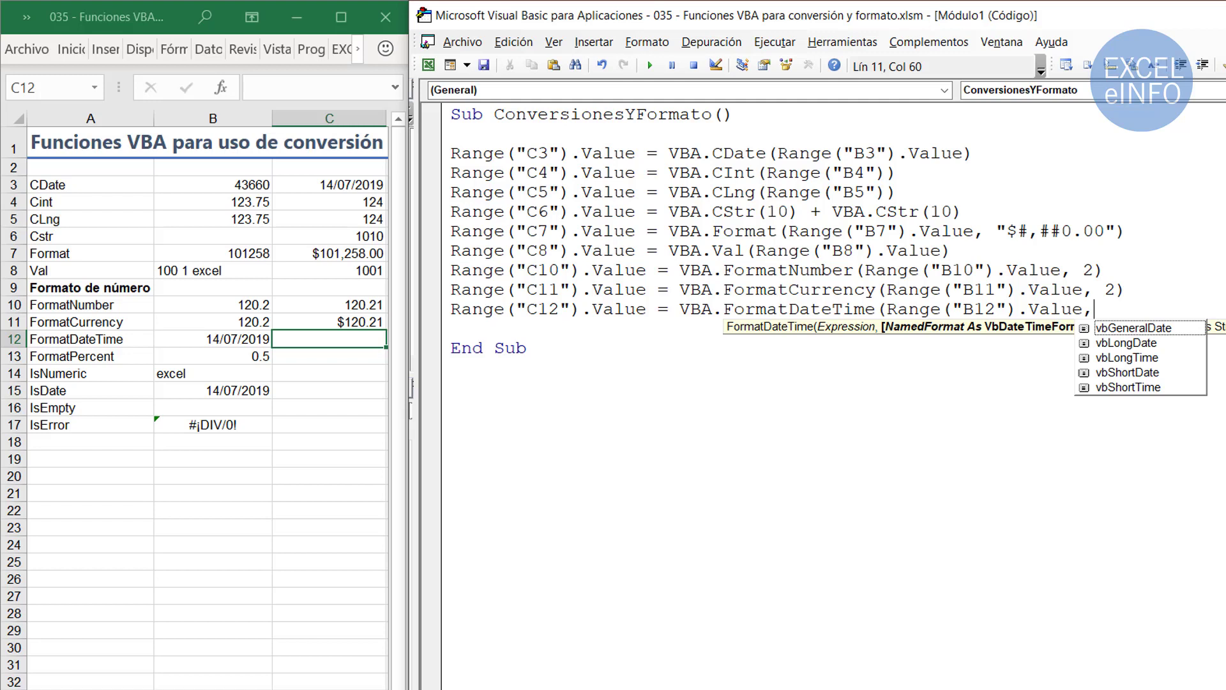
- Finish the C12 line with vbLongDate and run the macro so C12 shows 'domingo, 14 de julio'
key(Down)
key(Tab)
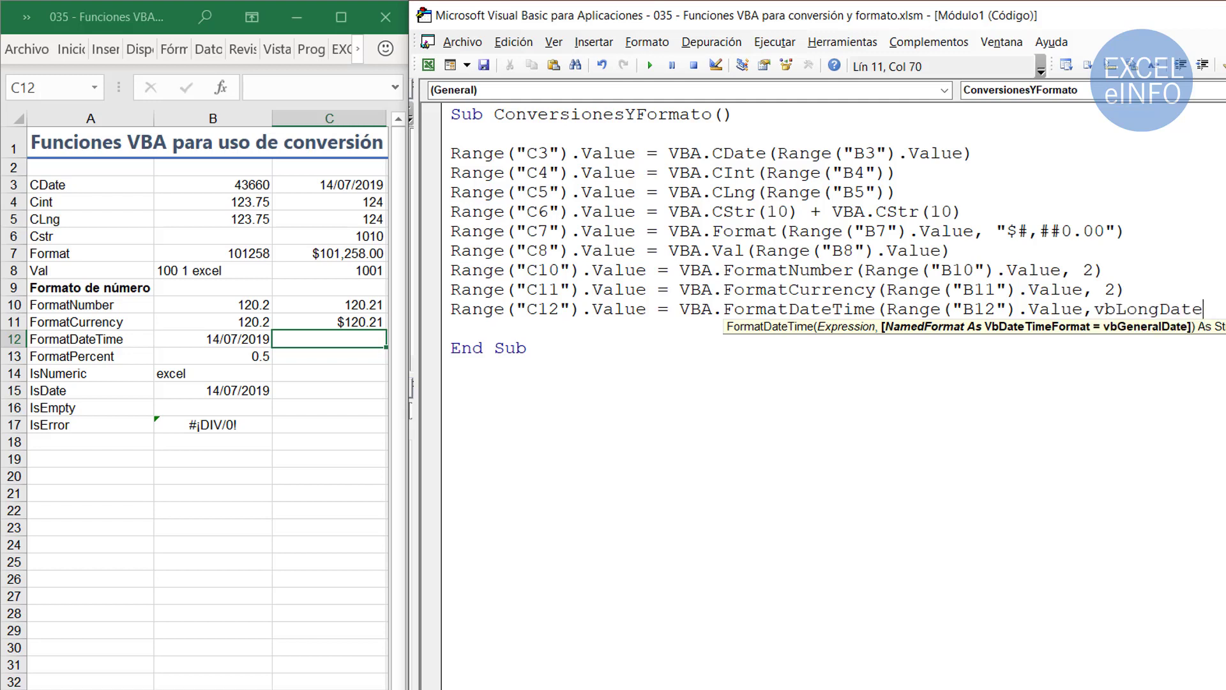
text())
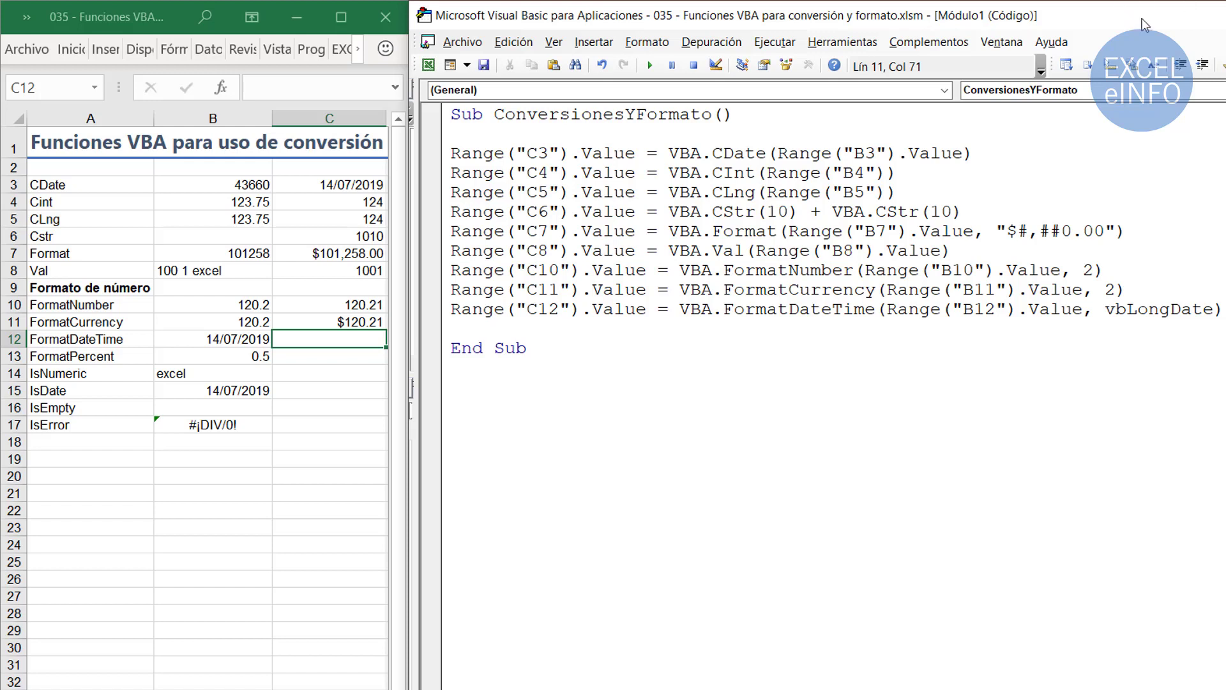
click(650, 67)
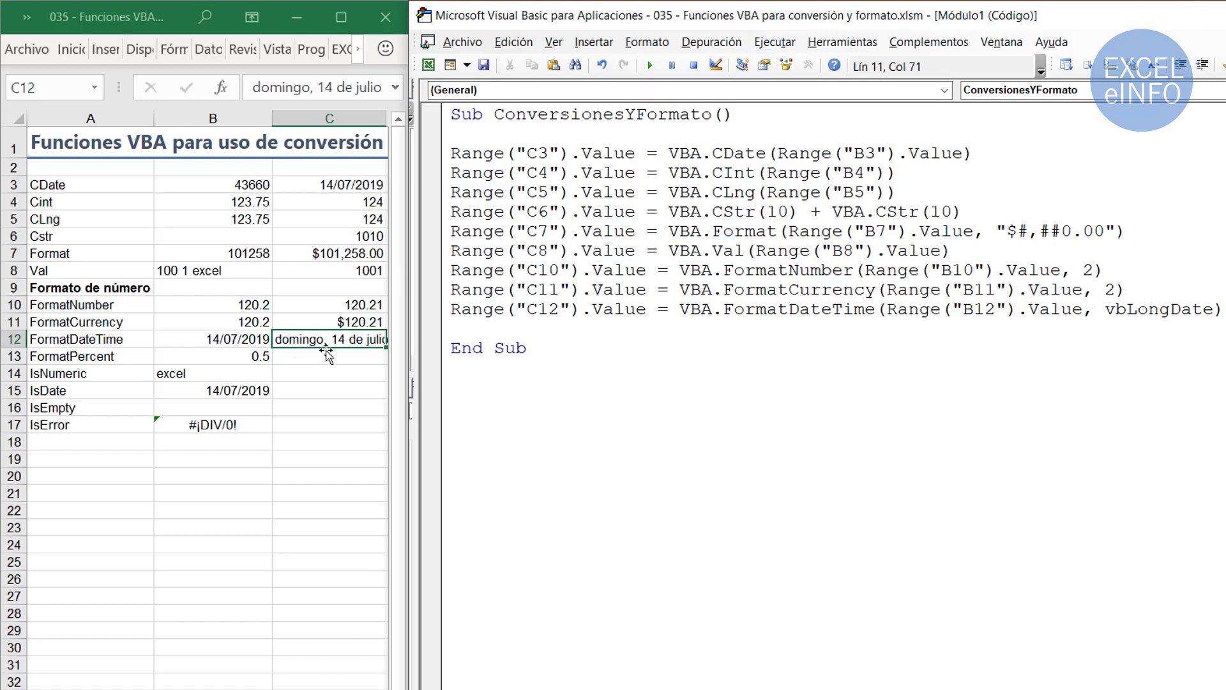
drag(1105, 309, 1203, 308)
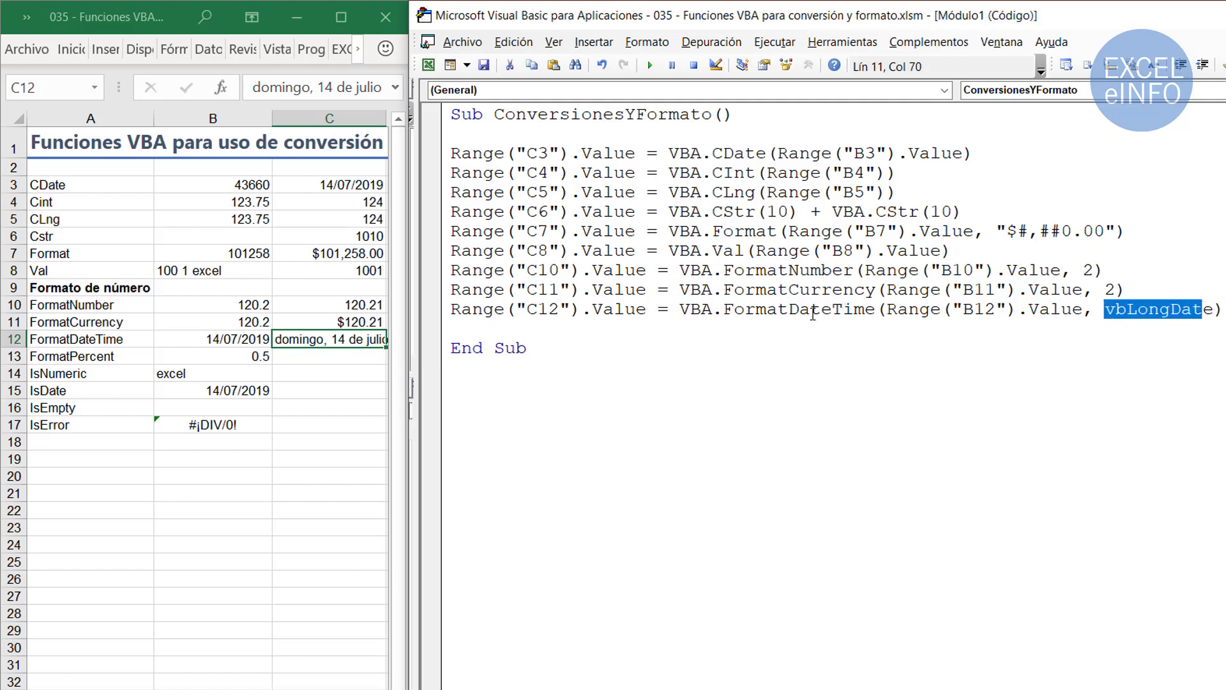
- Paste a copy of the C7 line before End Sub and retarget it to cell C13
click(91, 359)
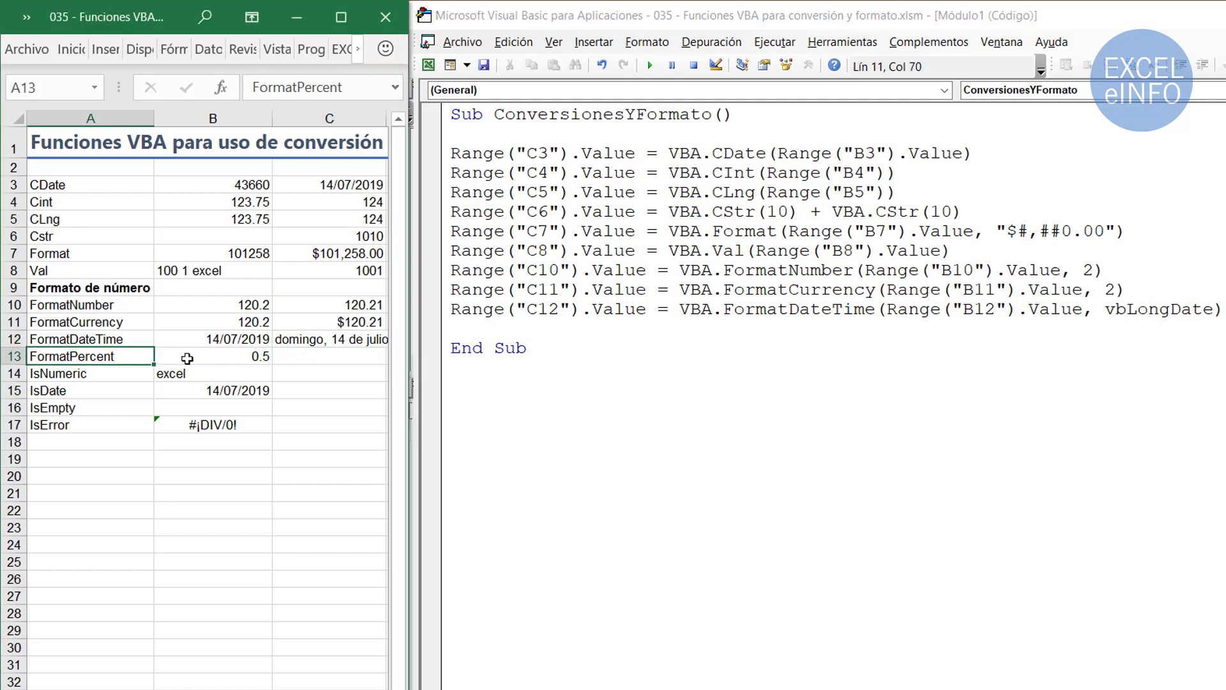
click(361, 358)
click(740, 322)
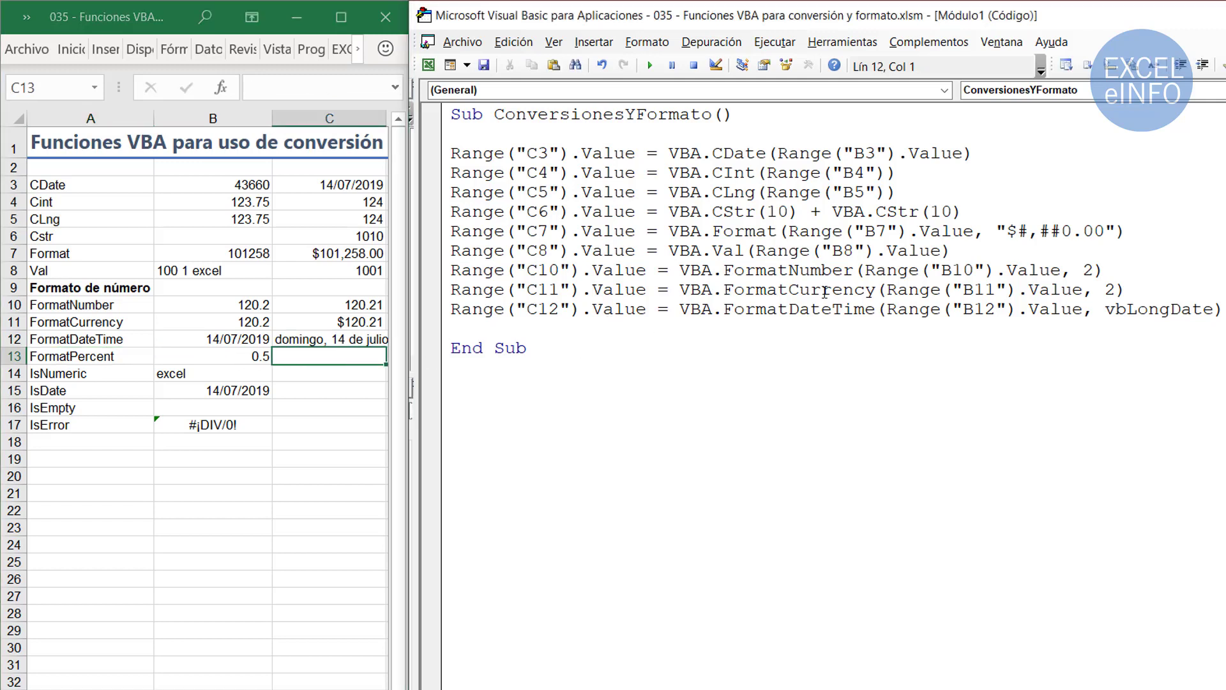
key(Return)
text(Range("C7").Value = VBA.Format(Range("B7").Value, "$#,##0.00"))
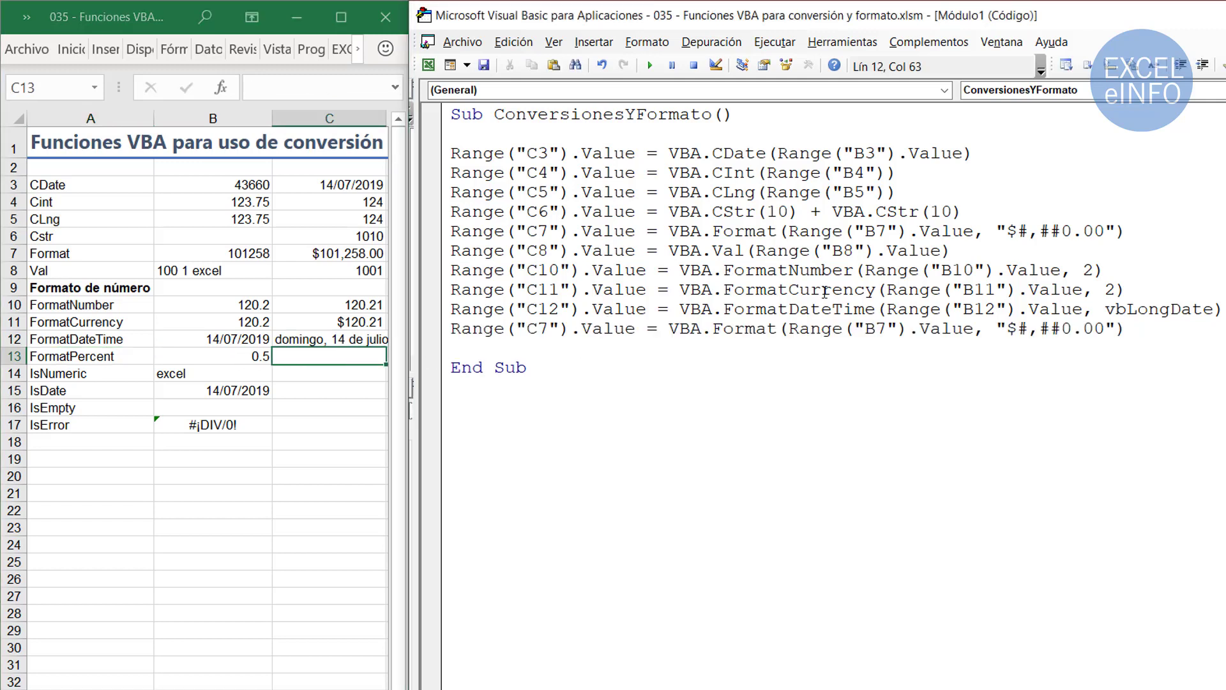
key(BackSpace)
key(BackSpace)
key(BackSpace)
key(BackSpace)
key(BackSpace)
key(BackSpace)
key(BackSpace)
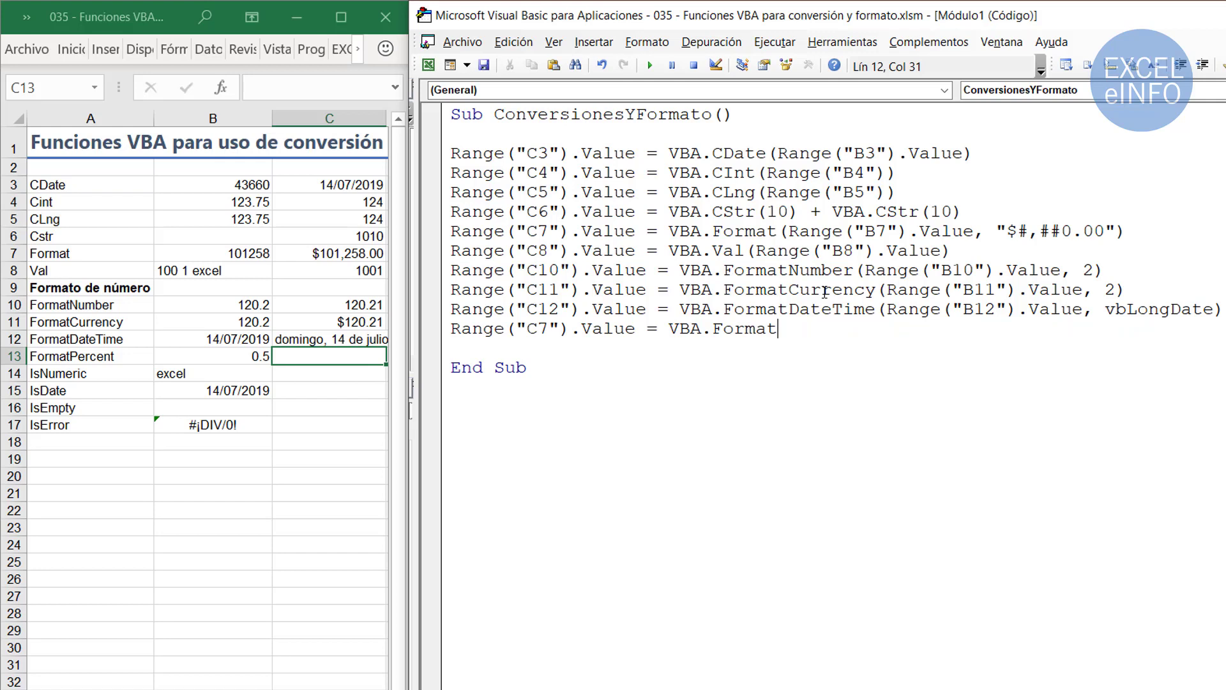
key(Left)
key(Left)
key(Left)
key(Left)
key(Left)
key(Left)
key(Left)
key(Left)
- Change the line to use VBA.FormatPercent(Range("B13").Value, 0)
key(BackSpace)
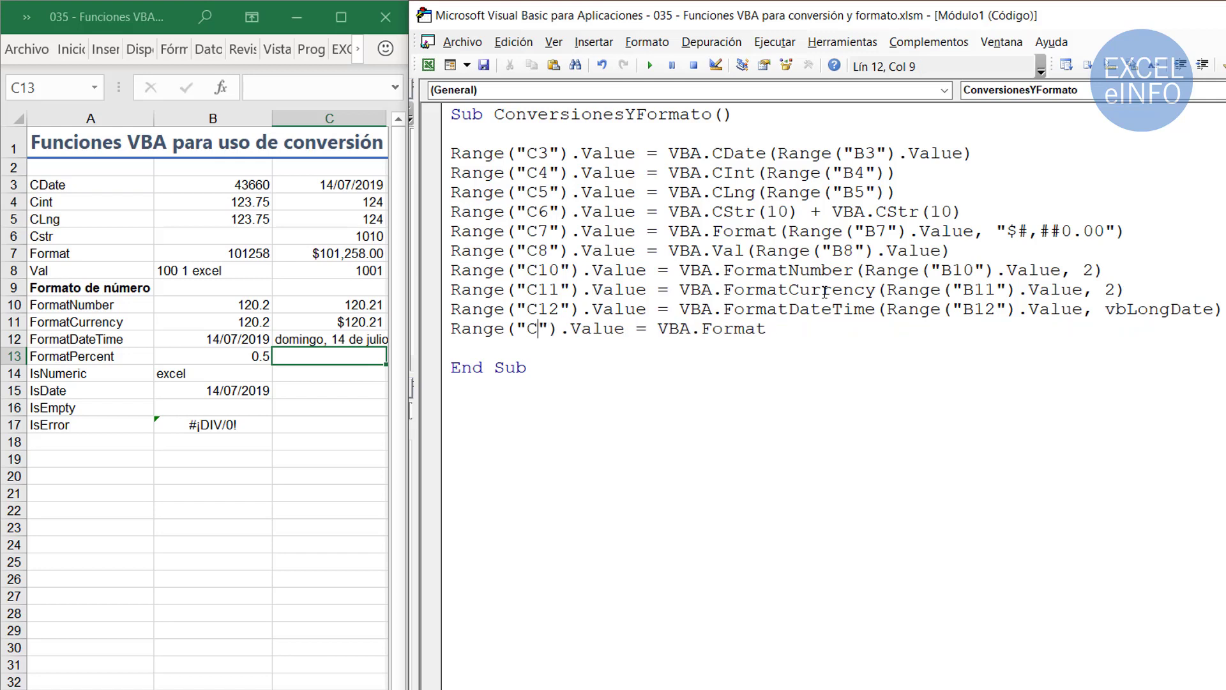
text(13)
key(Right)
key(End)
key(BackSpace)
key(BackSpace)
key(BackSpace)
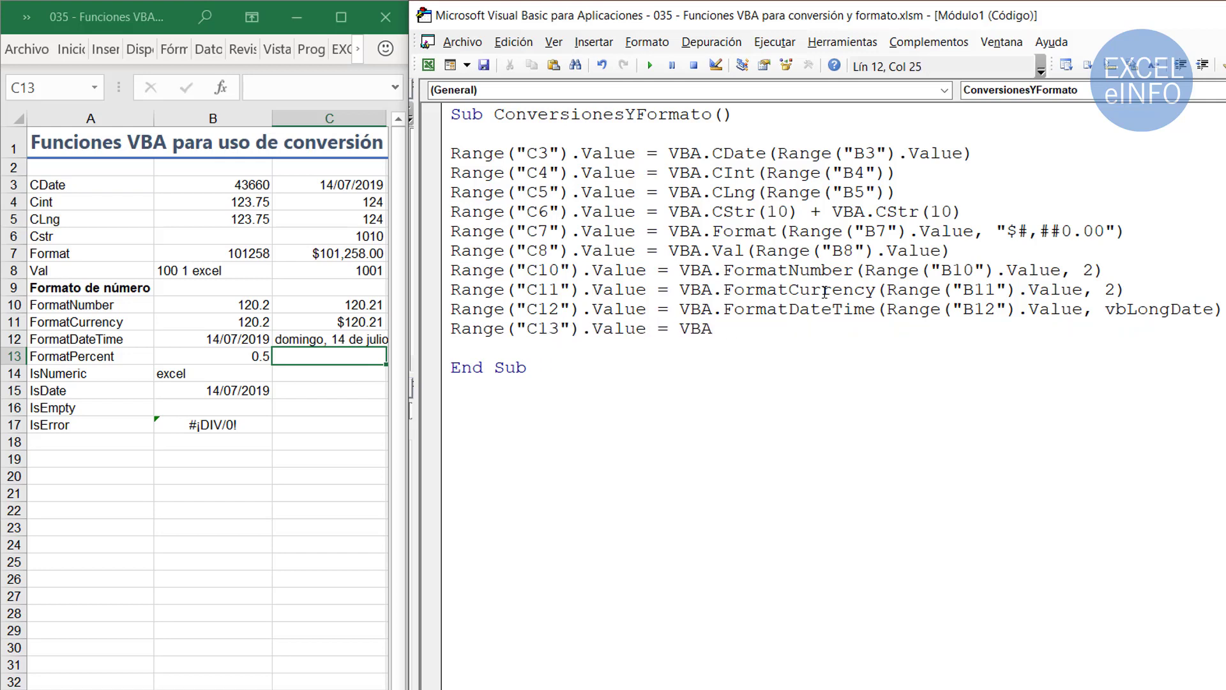
key(BackSpace)
text(.form)
key(Down)
key(Down)
key(Down)
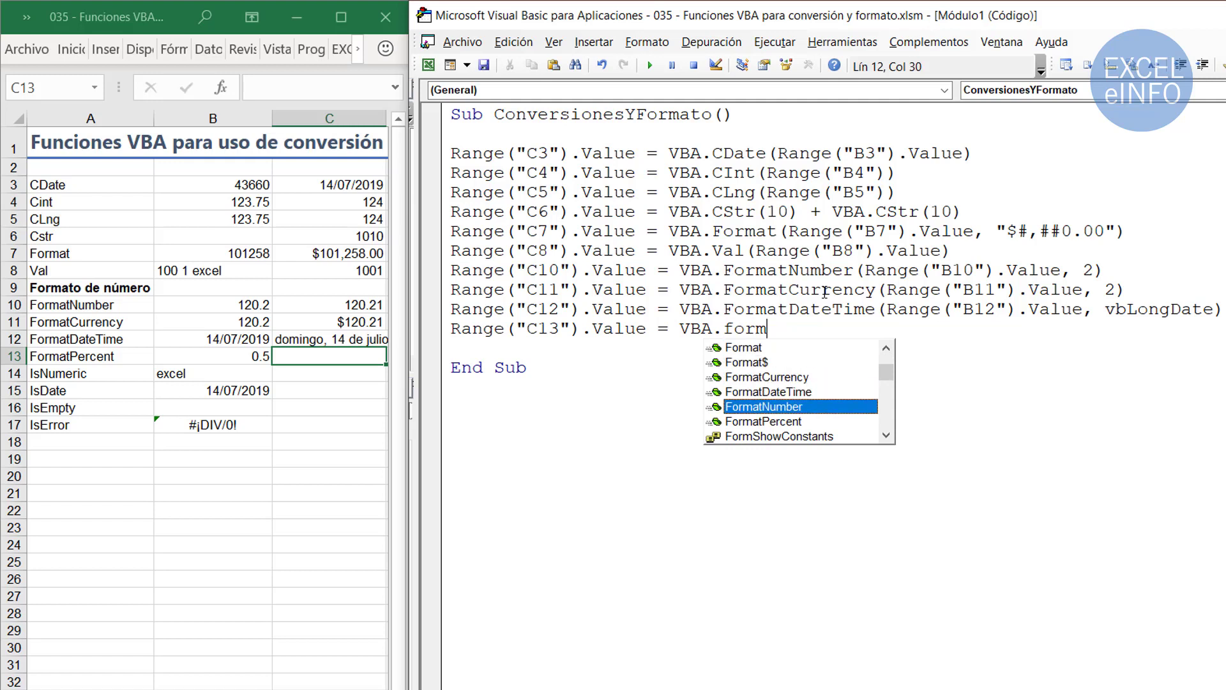
key(Down)
key(Tab)
text((R)
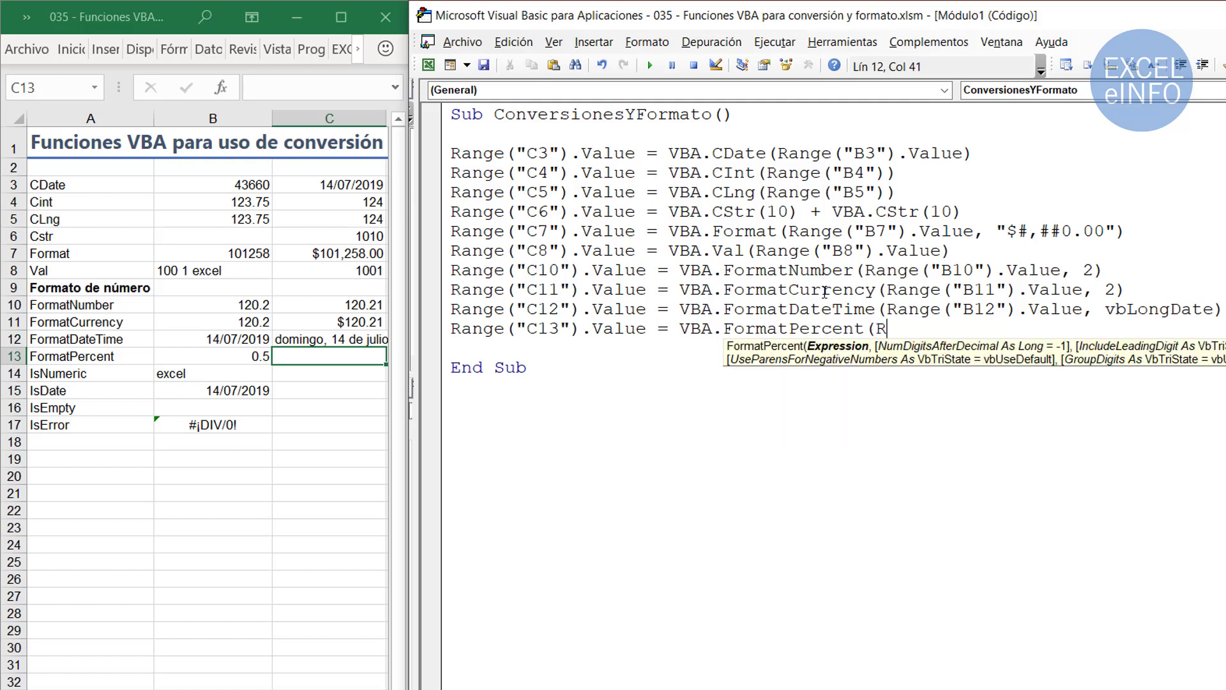
text(ange(")
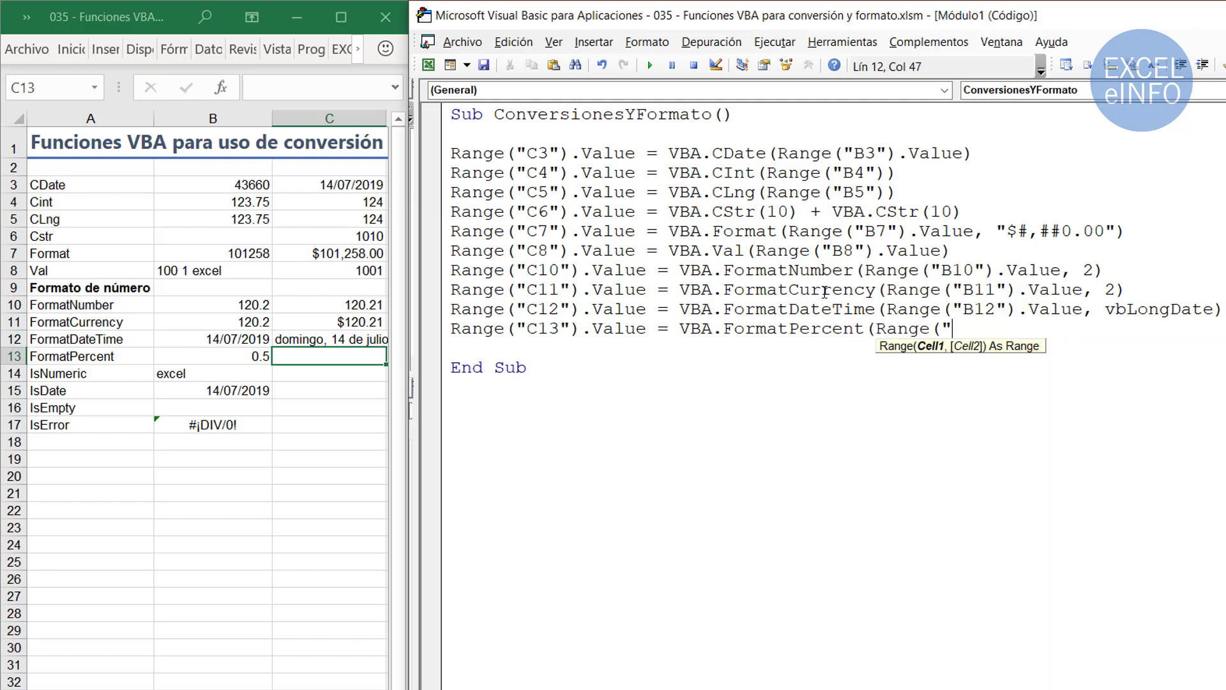
text(B13")
text().val)
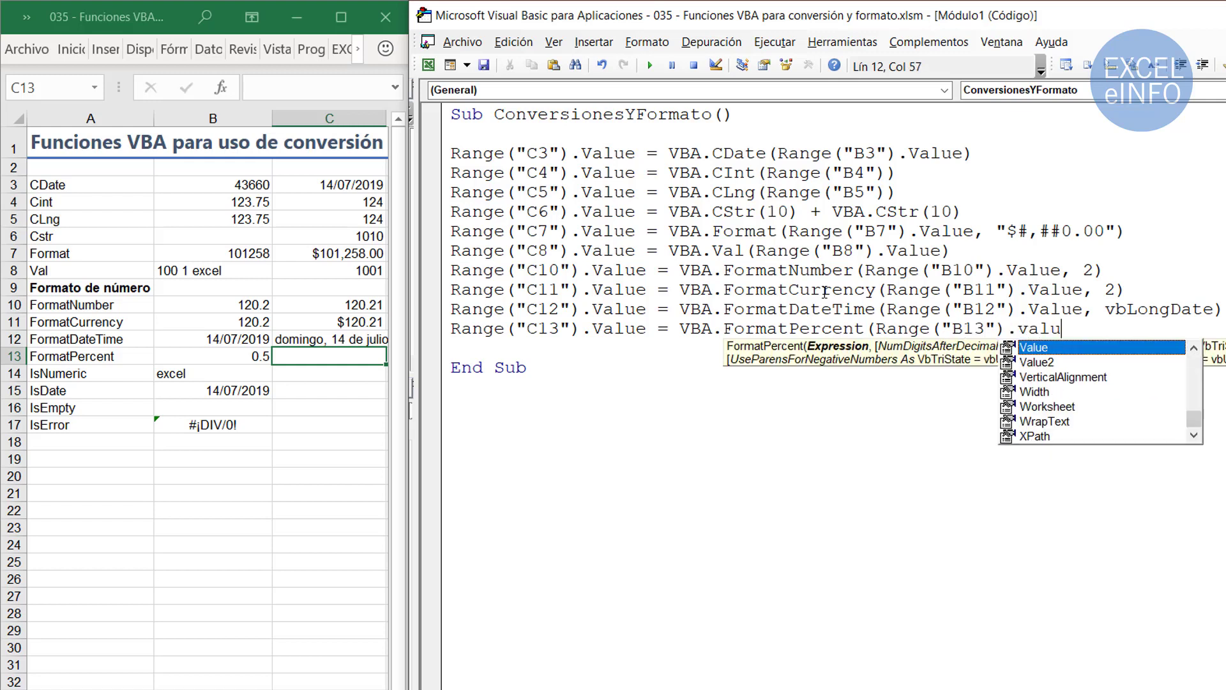
text(ue,)
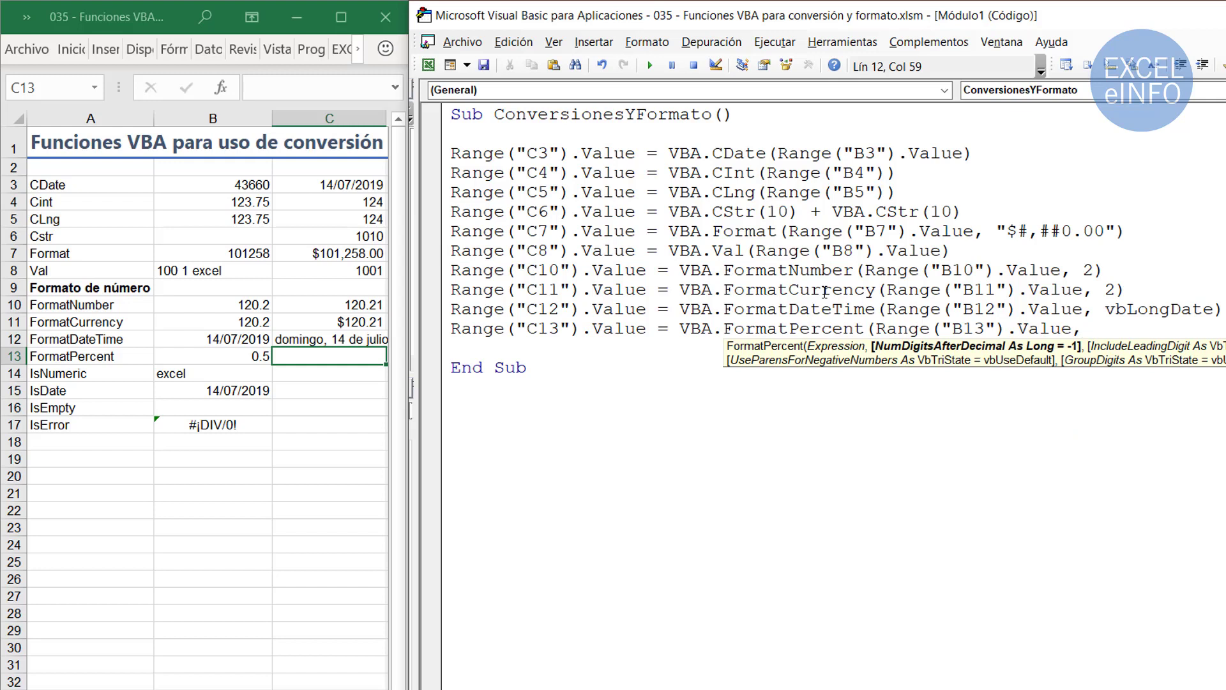
text(0)
text())
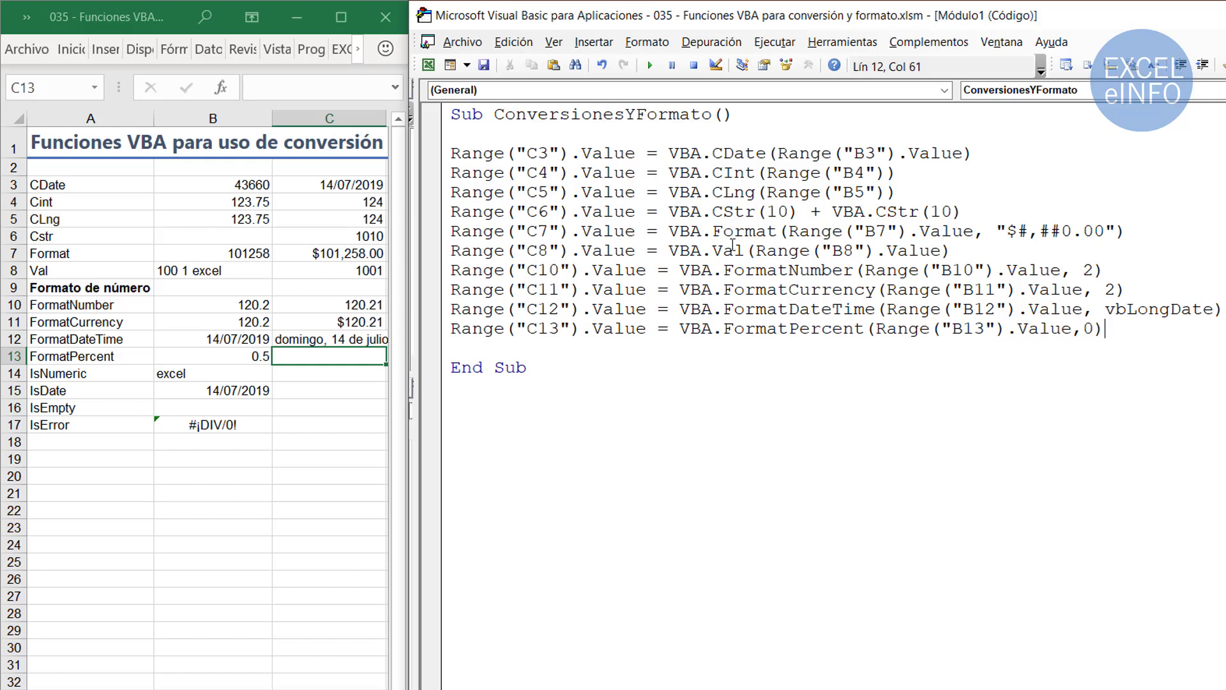
- Run the macro and confirm C13 shows 50%
click(238, 357)
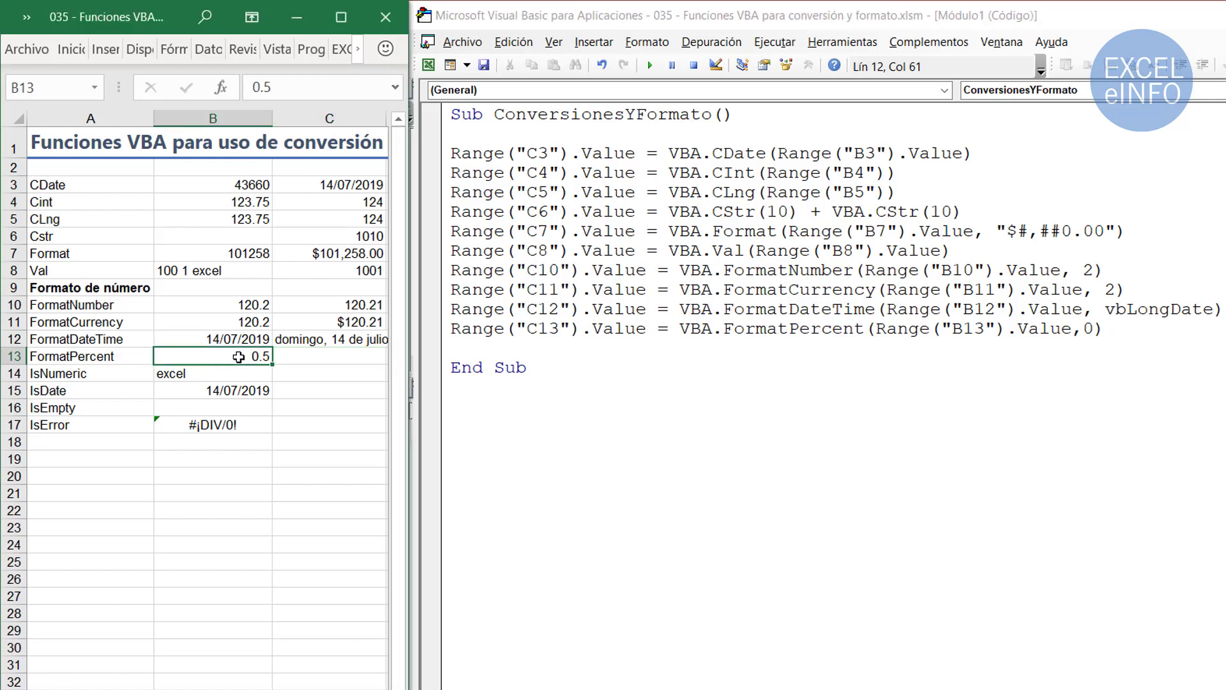
key(Right)
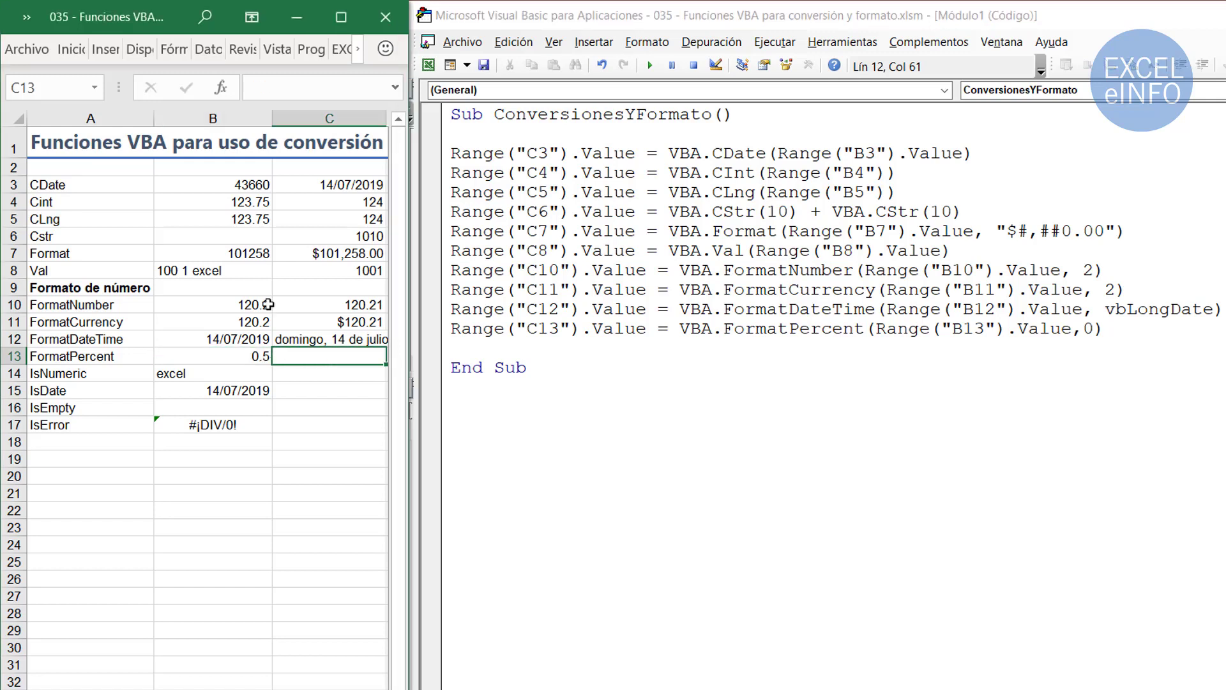
click(647, 72)
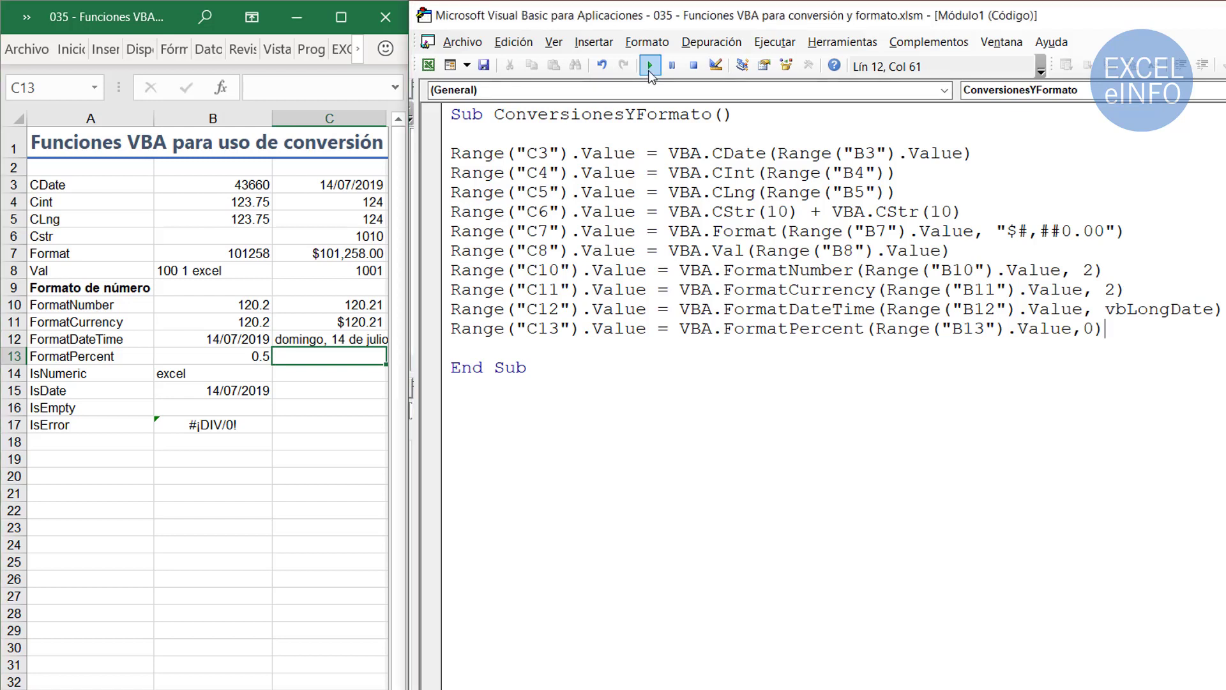
click(649, 67)
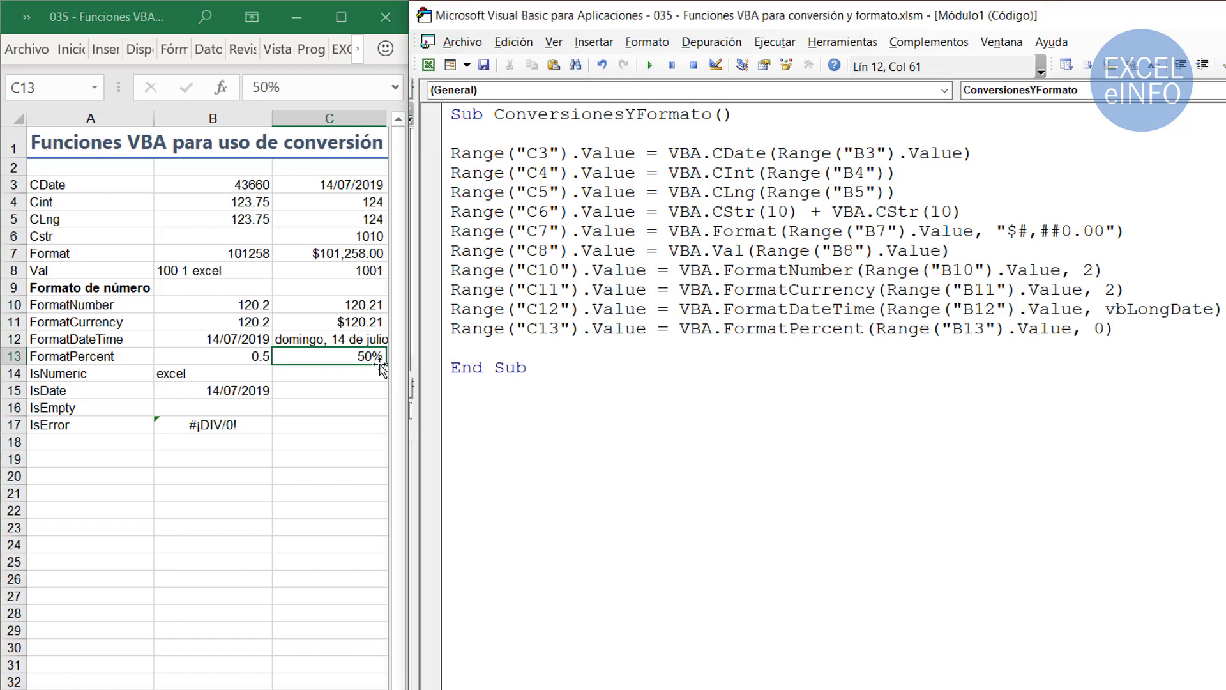
drag(789, 328, 859, 332)
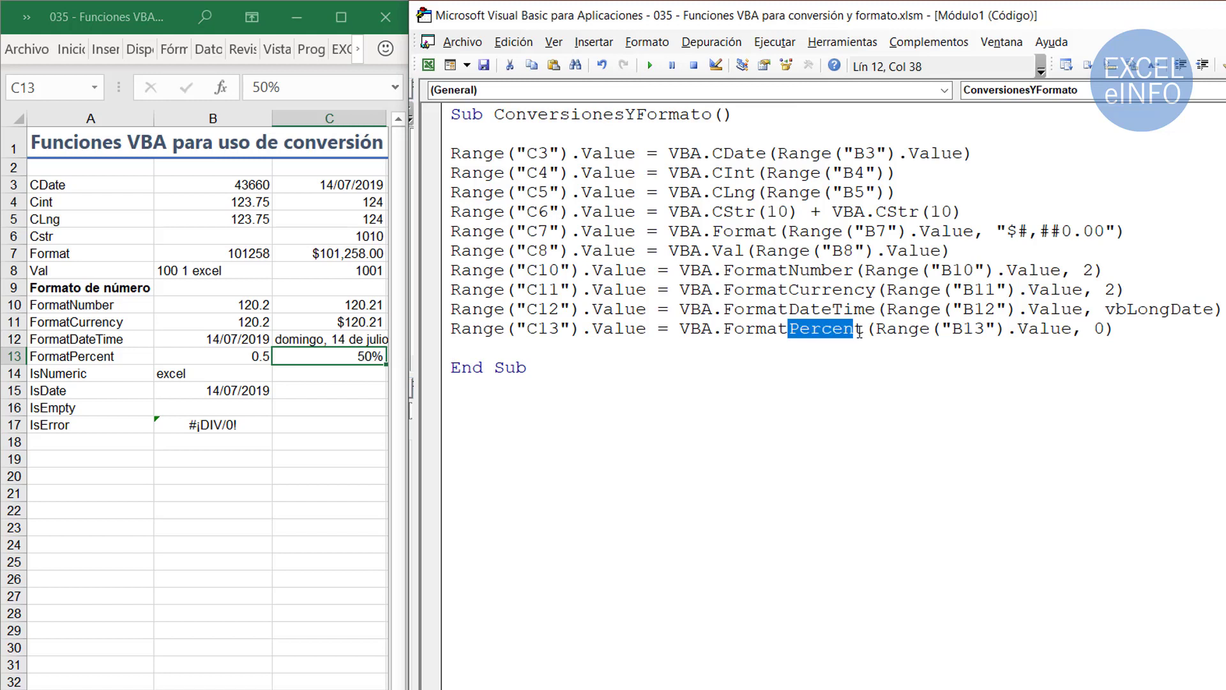
click(816, 341)
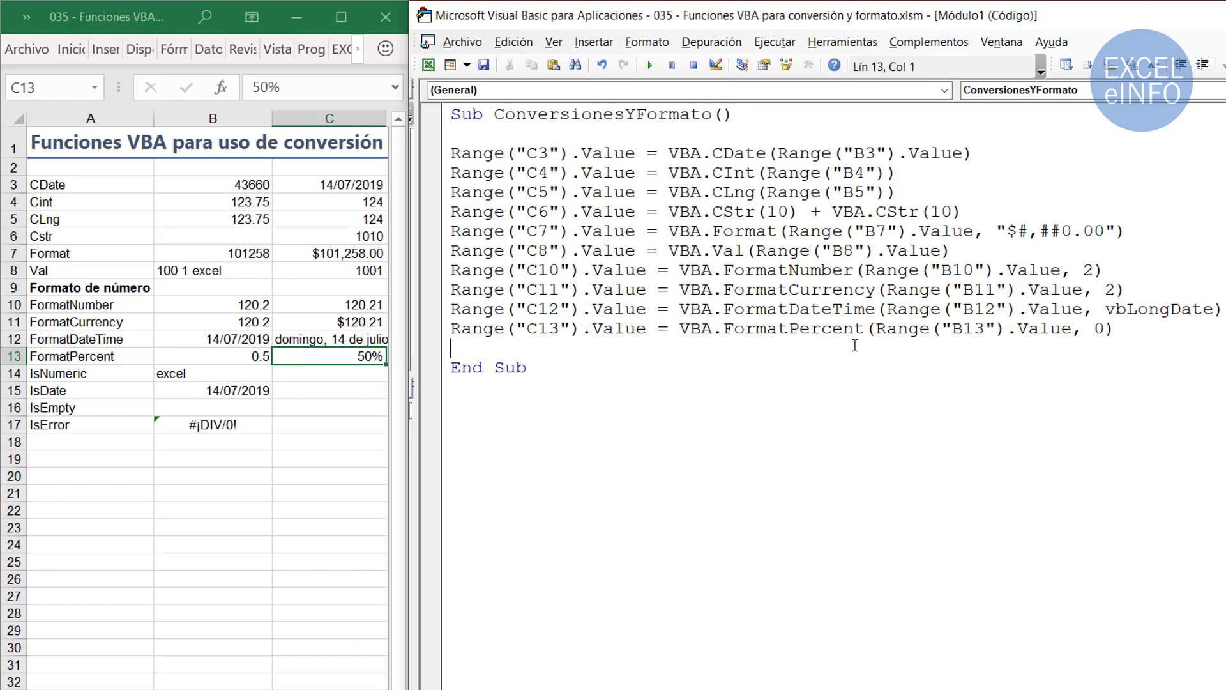
- Paste a new copy of the C7 line and retarget it to cell C14
drag(94, 375, 91, 424)
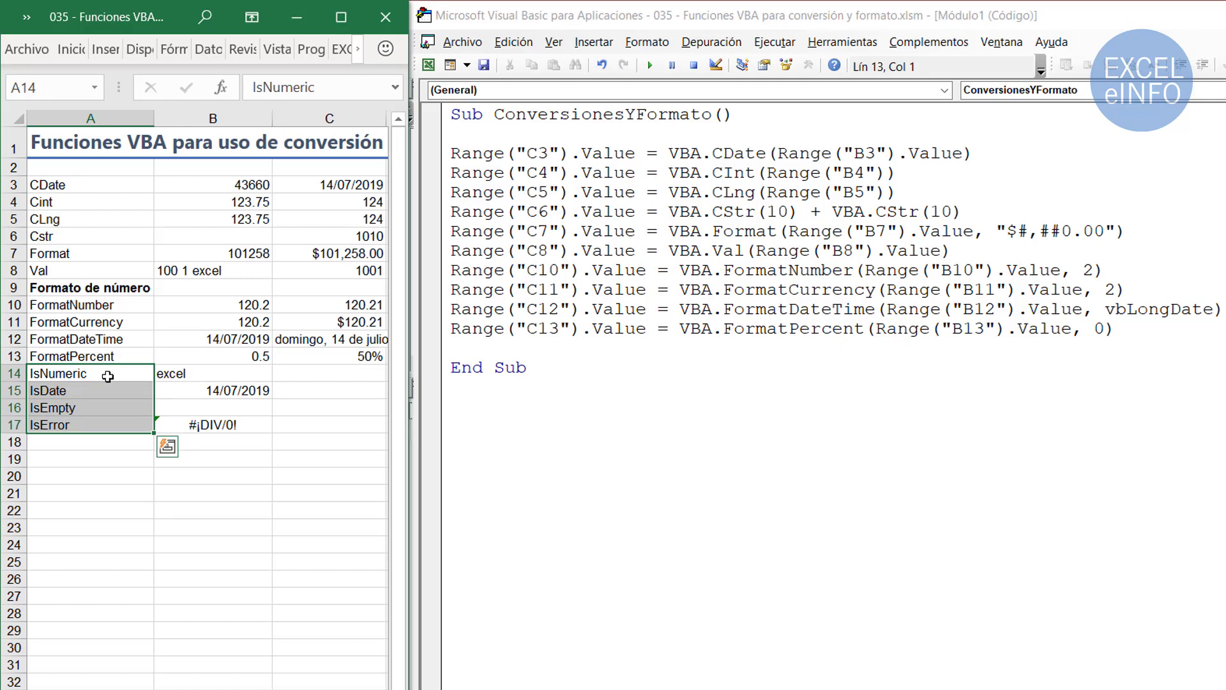
click(315, 370)
click(651, 353)
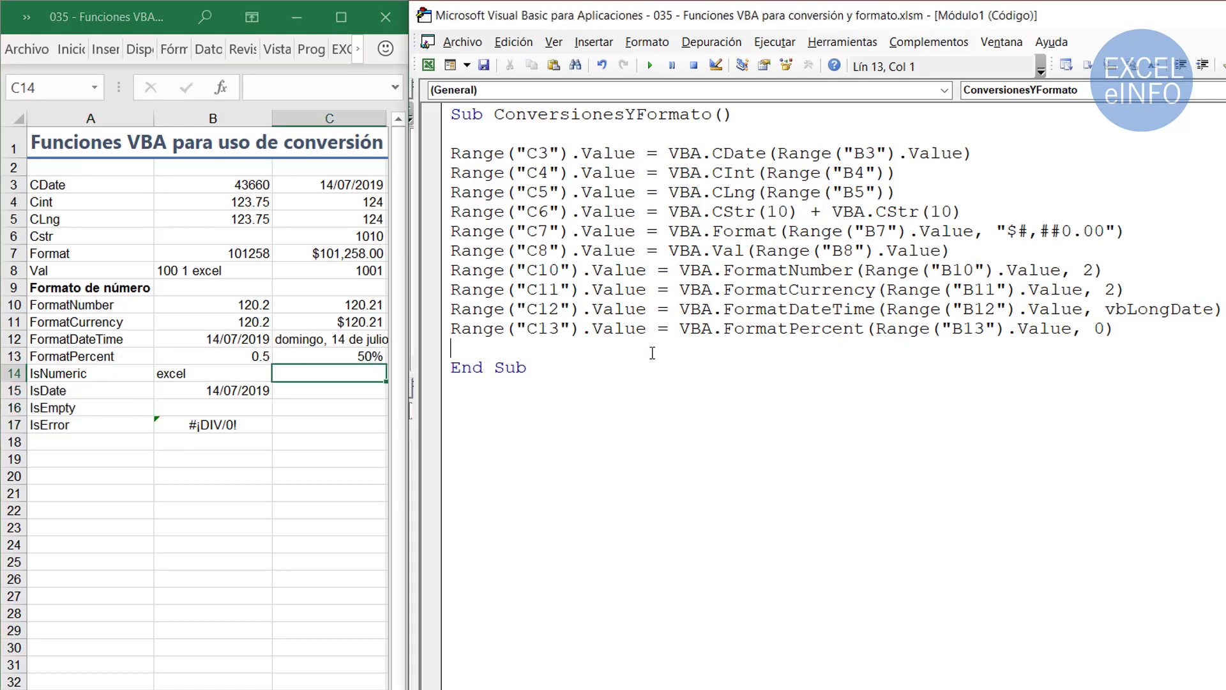
key(Return)
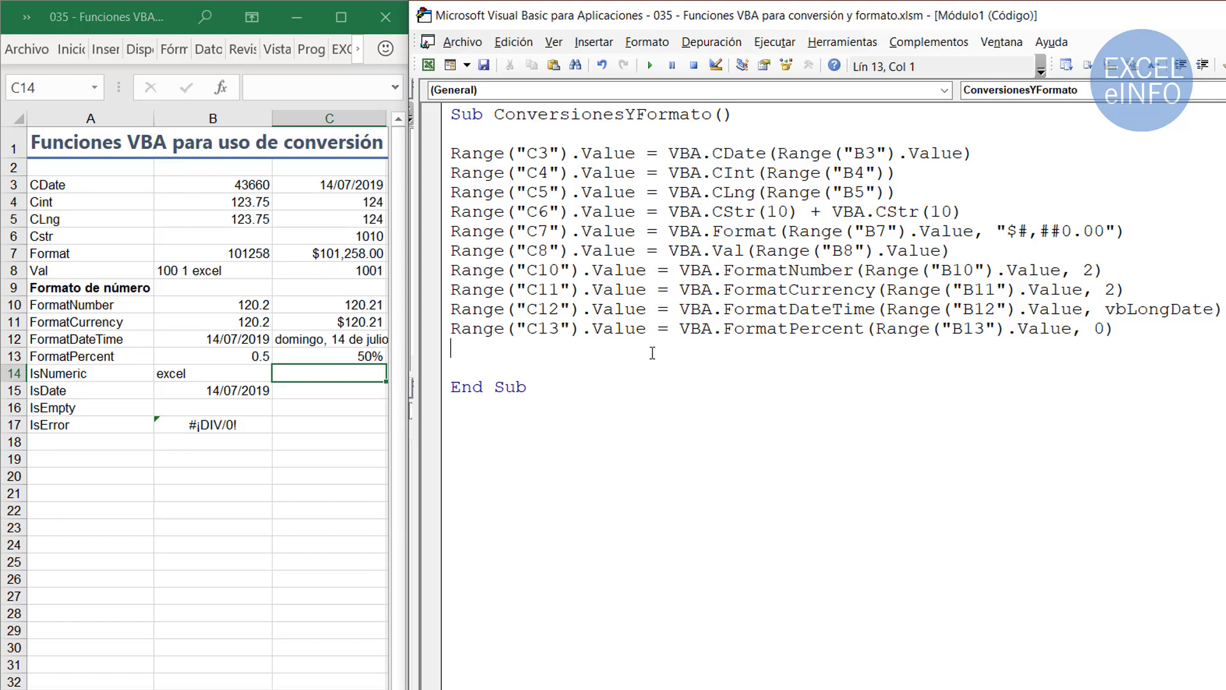
text(Range("C7").Value = VBA.Format(Range("B7").Value, "$#,##0.00"))
key(BackSpace)
key(BackSpace)
key(BackSpace)
key(BackSpace)
key(BackSpace)
key(BackSpace)
key(BackSpace)
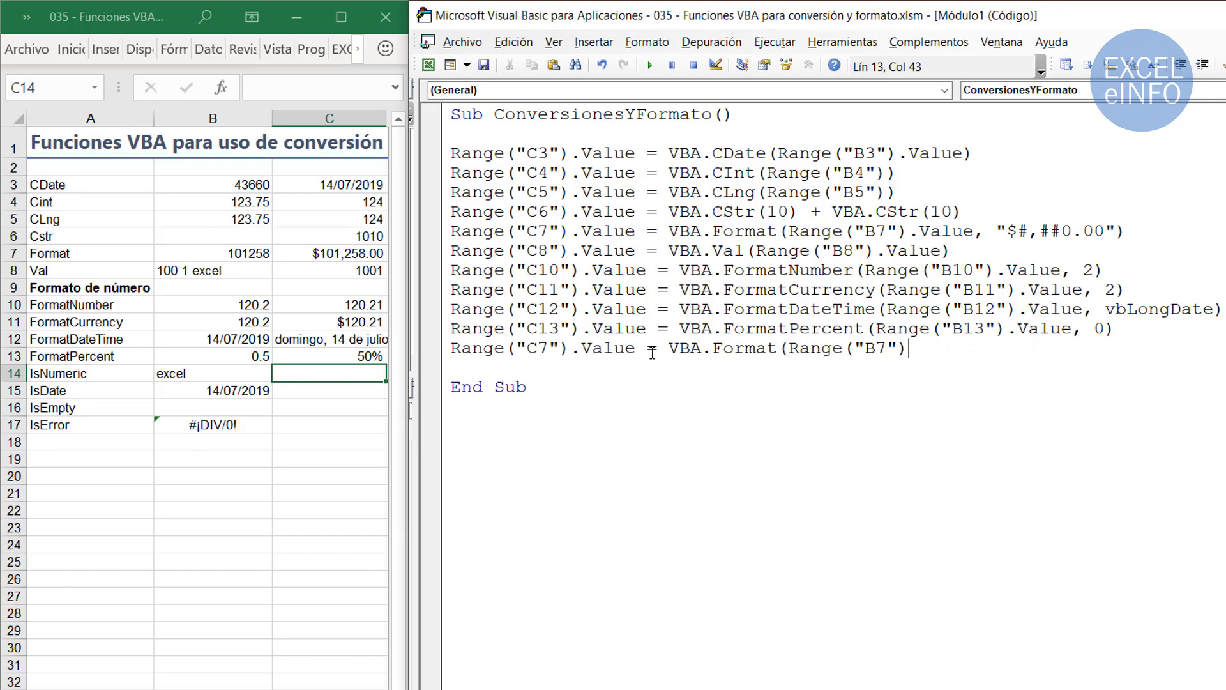
key(BackSpace)
key(BackSpace)
key(BackSpace)
key(BackSpace)
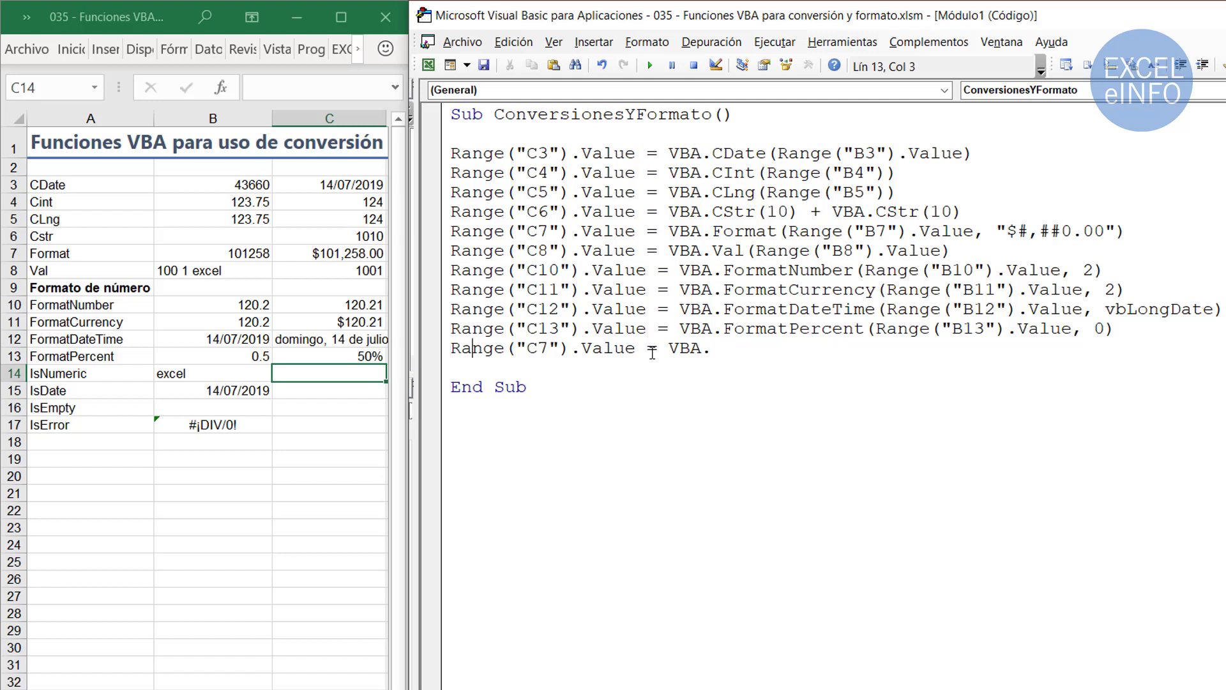
key(shift+Right)
text(14)
- Complete the line as VBA.IsNumeric(Range("B14").Value)
key(End)
key(ctrl+space)
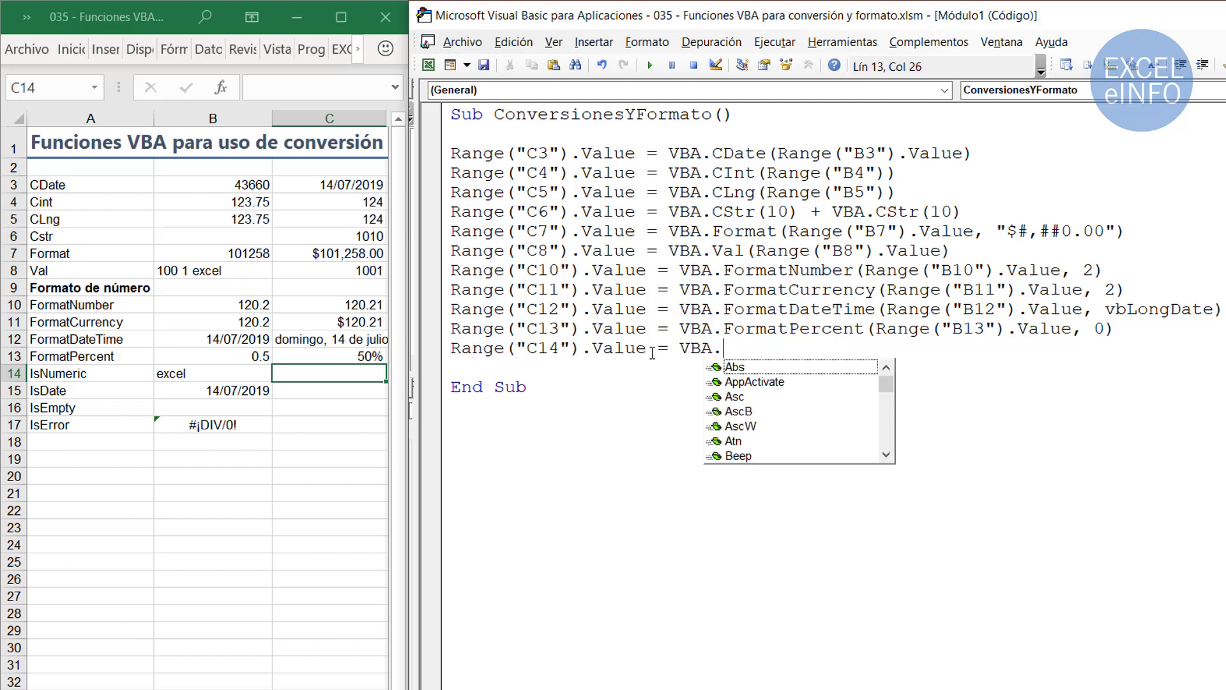
text(IS)
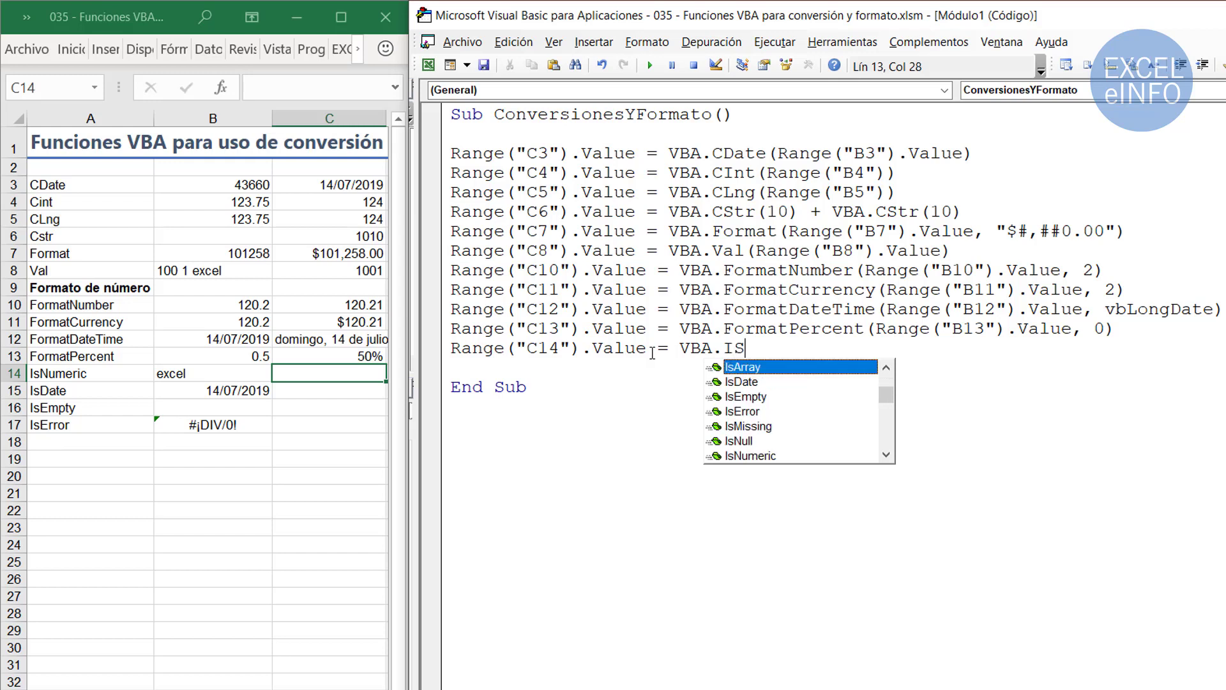
key(Down)
key(Down)
key(Down)
key(Down)
key(Down)
key(Down)
key(Tab)
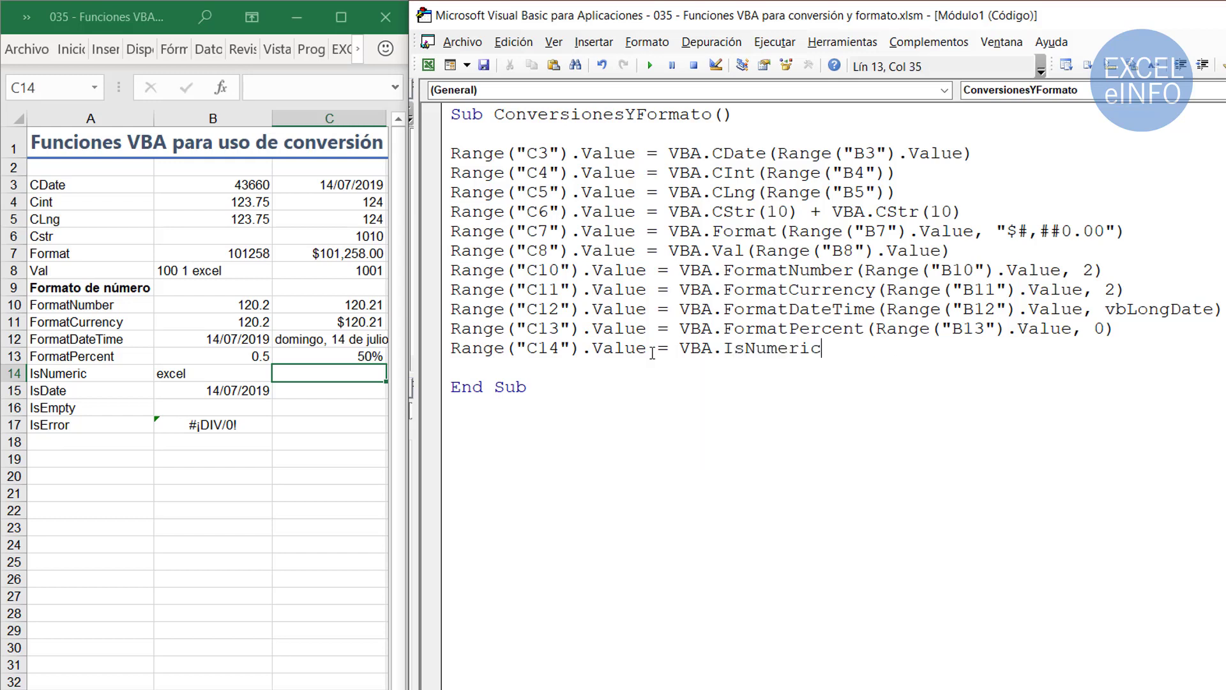
text((Rang)
key(BackSpace)
key(BackSpace)
key(BackSpace)
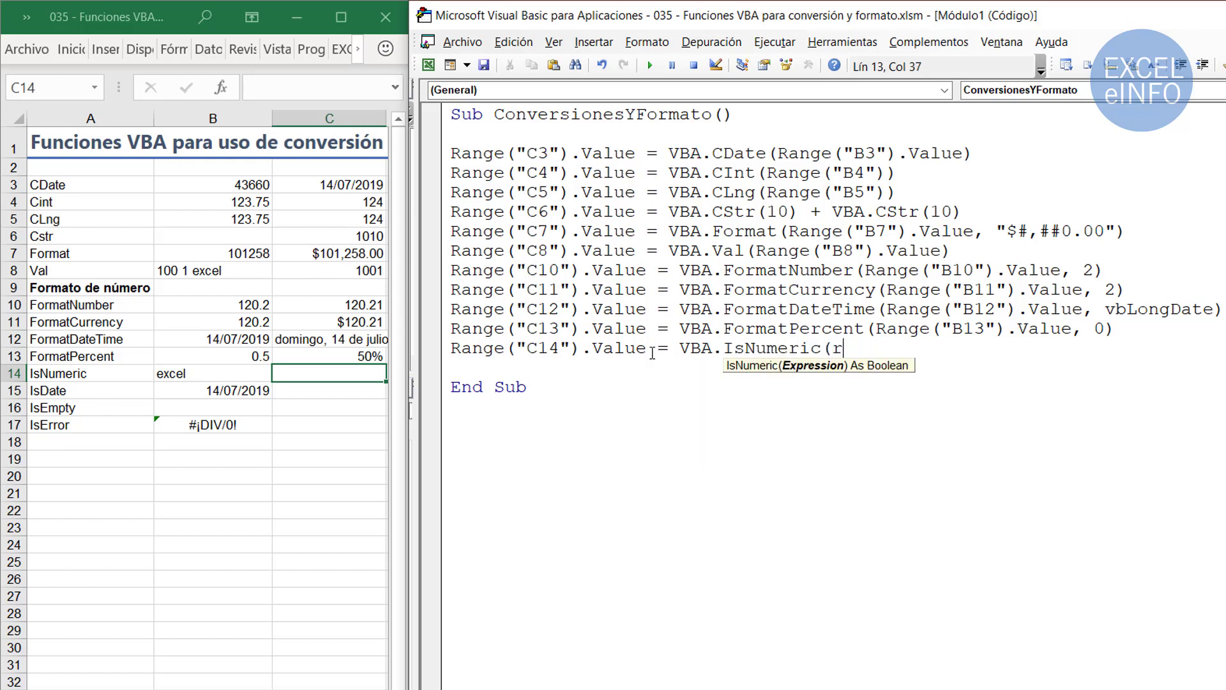
text(ange()
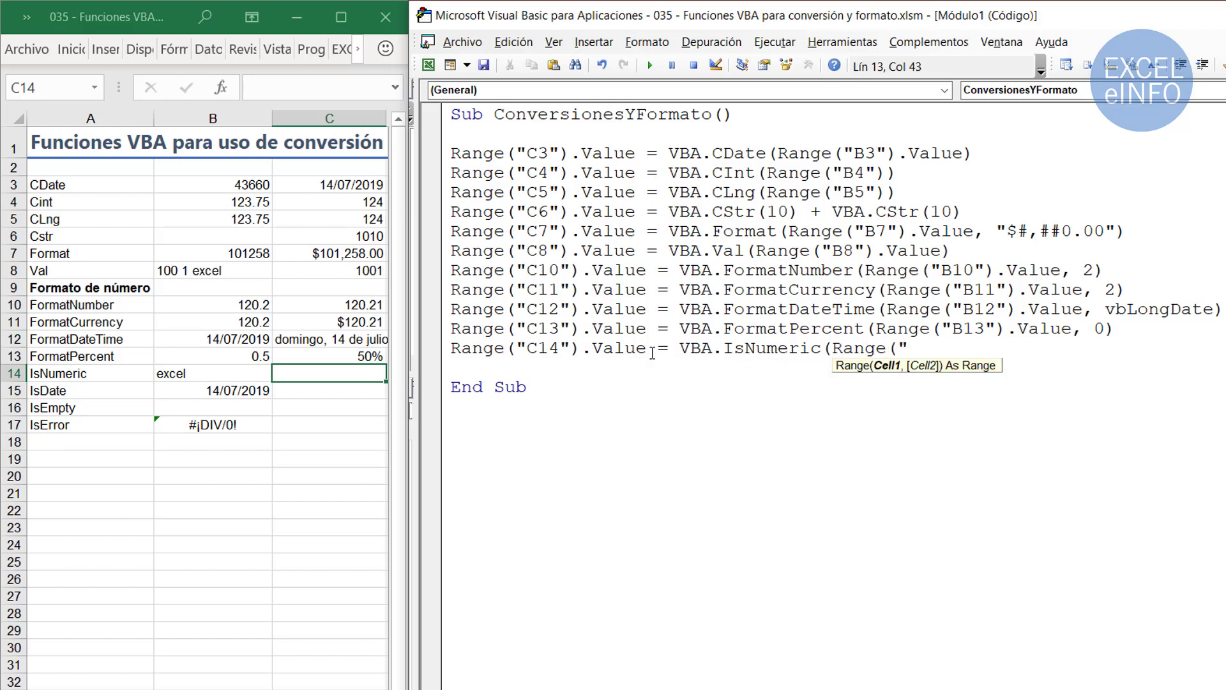
text(B14)
text(").)
text(v)
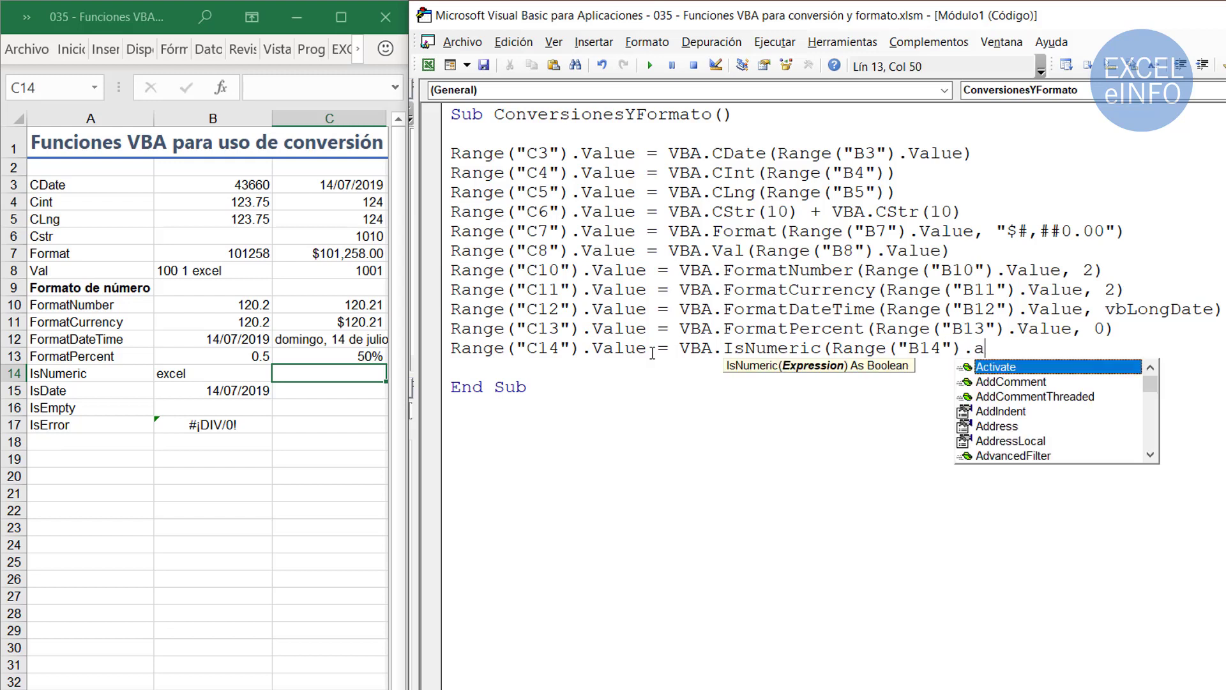
key(Tab)
text())
key(Down)
key(Left)
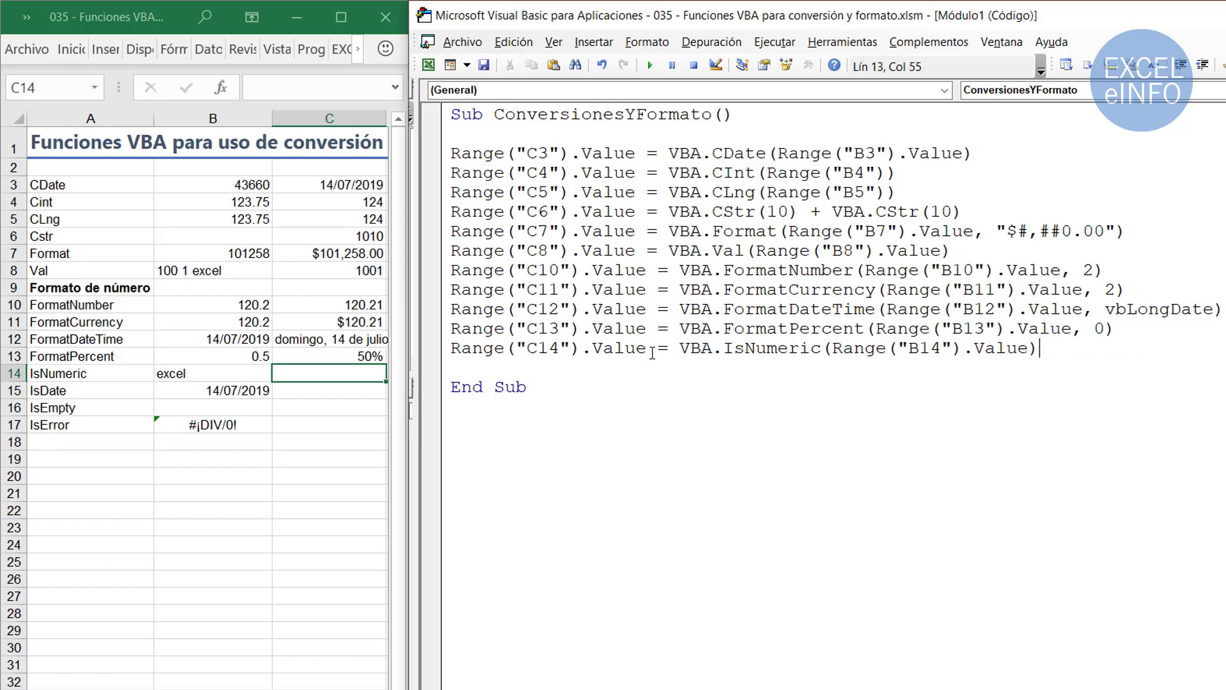
- Run the macro and confirm C14 shows FALSO for B14's text
click(658, 70)
click(237, 376)
click(343, 376)
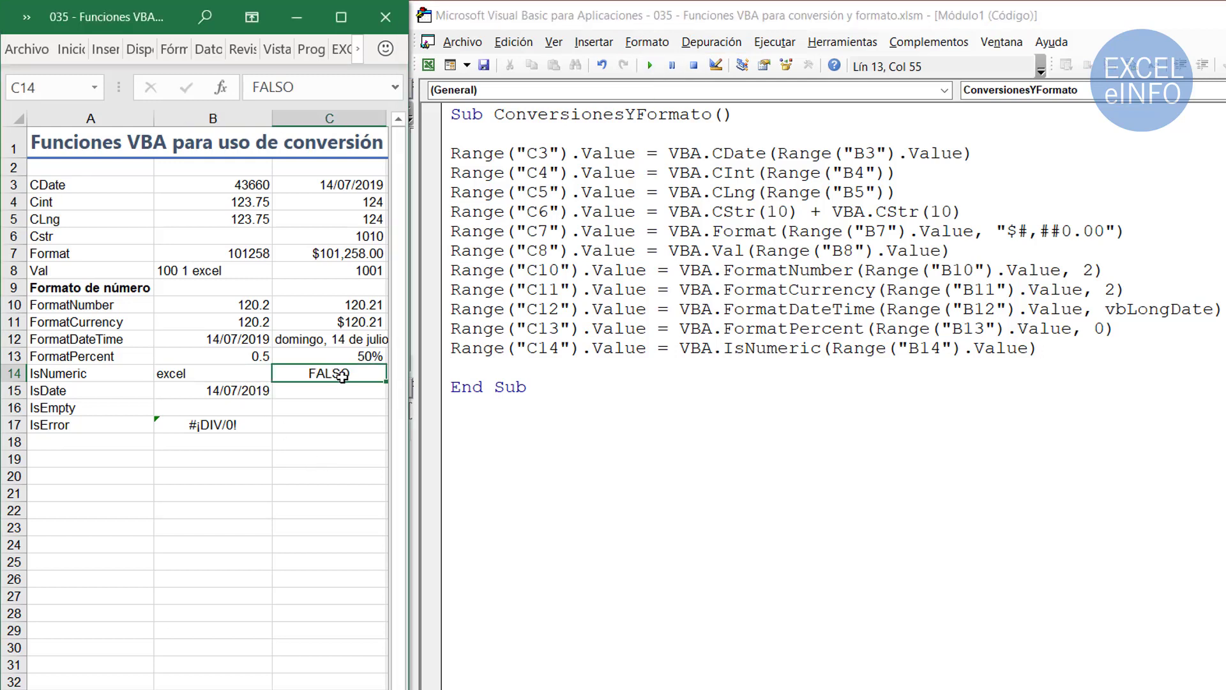
click(770, 348)
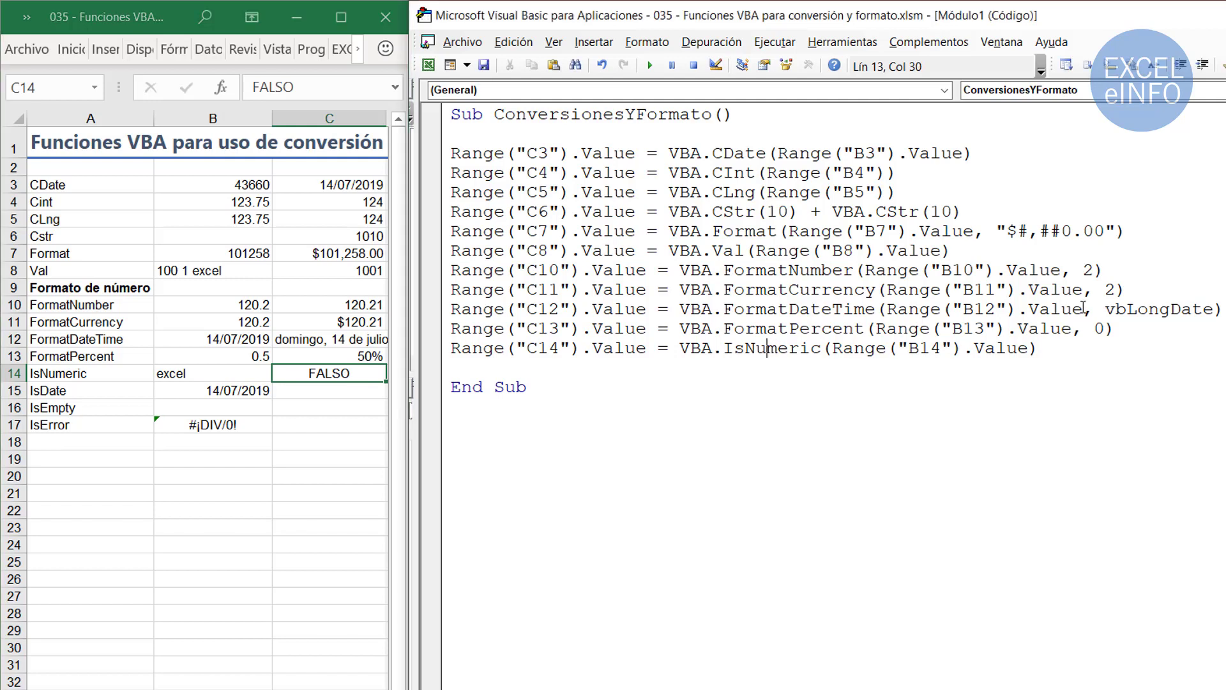
- Duplicate the C14 IsNumeric line below and change its target to C15
key(Home)
key(shift+End)
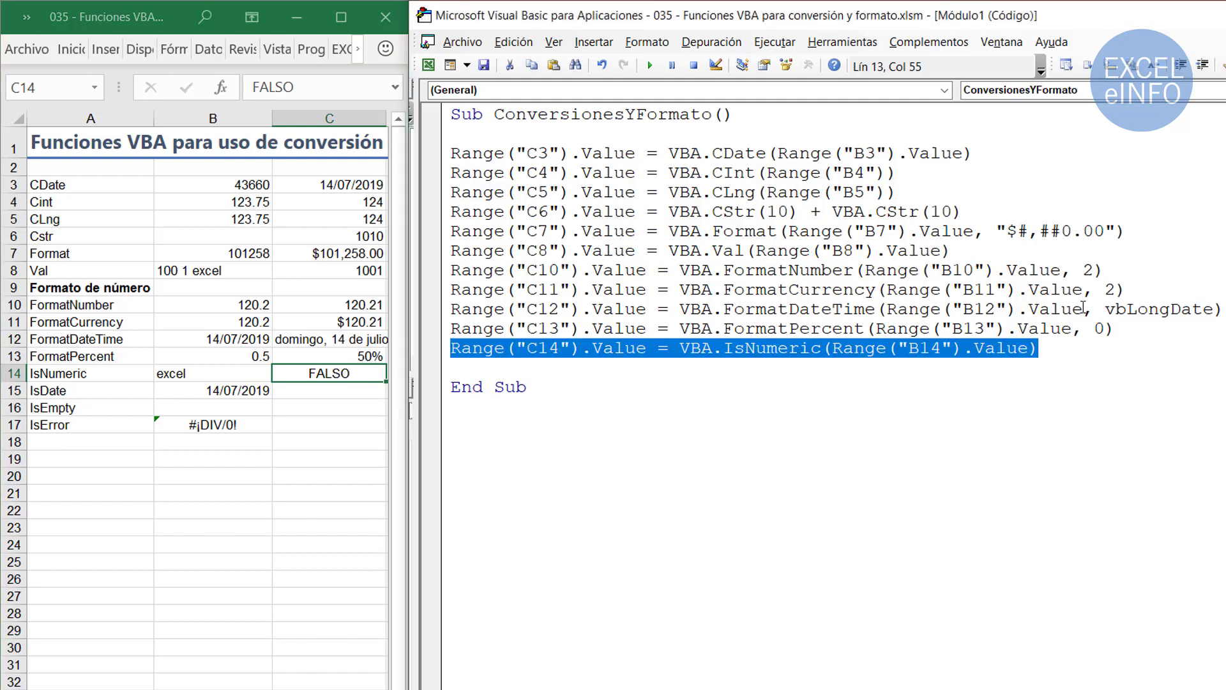
key(ctrl+c)
key(End)
key(Return)
key(ctrl+v)
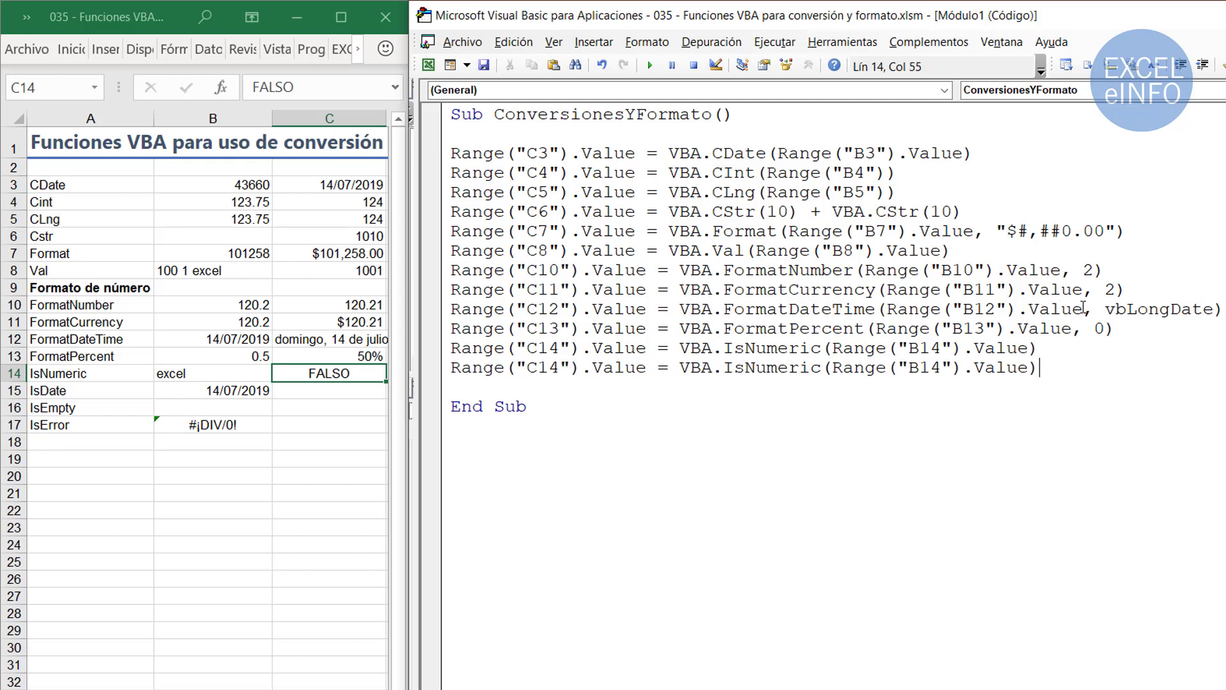
key(Right)
key(Right)
key(Right)
key(Right)
key(Right)
key(shift+Right)
text(5)
key(Right)
key(Right)
key(Right)
- Change the function to IsDate and its source cell to B15
click(340, 391)
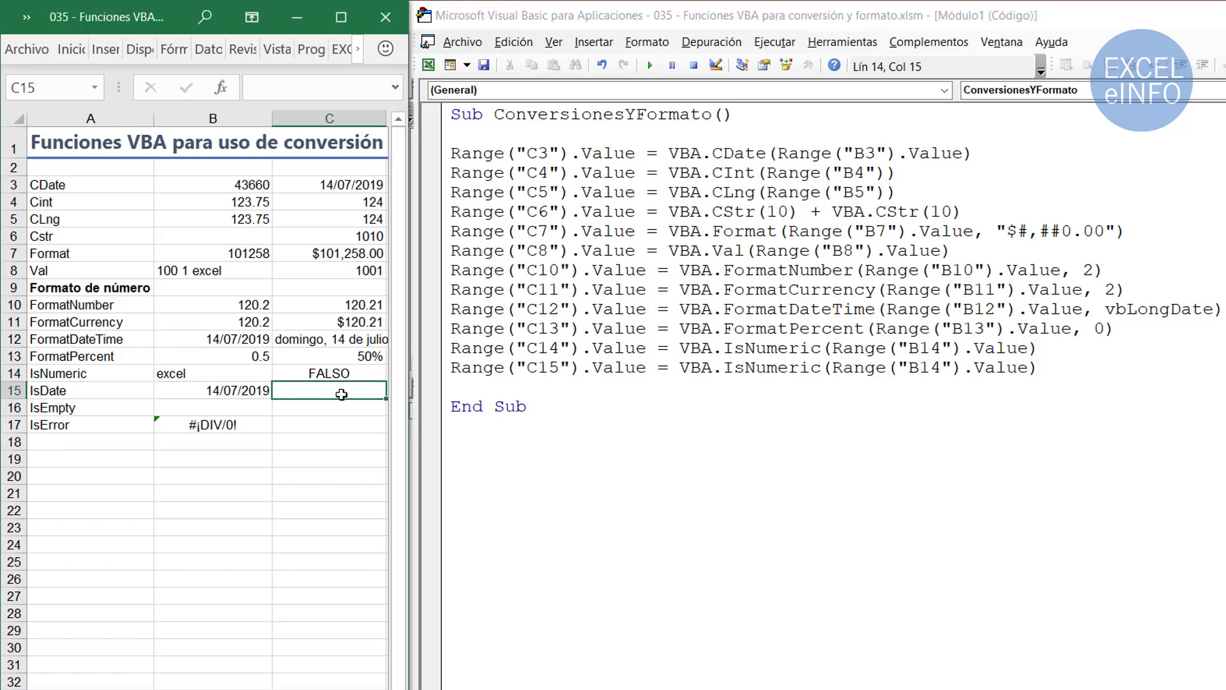
click(744, 367)
key(shift+Right)
key(shift+Right)
key(shift+Right)
key(shift+Right)
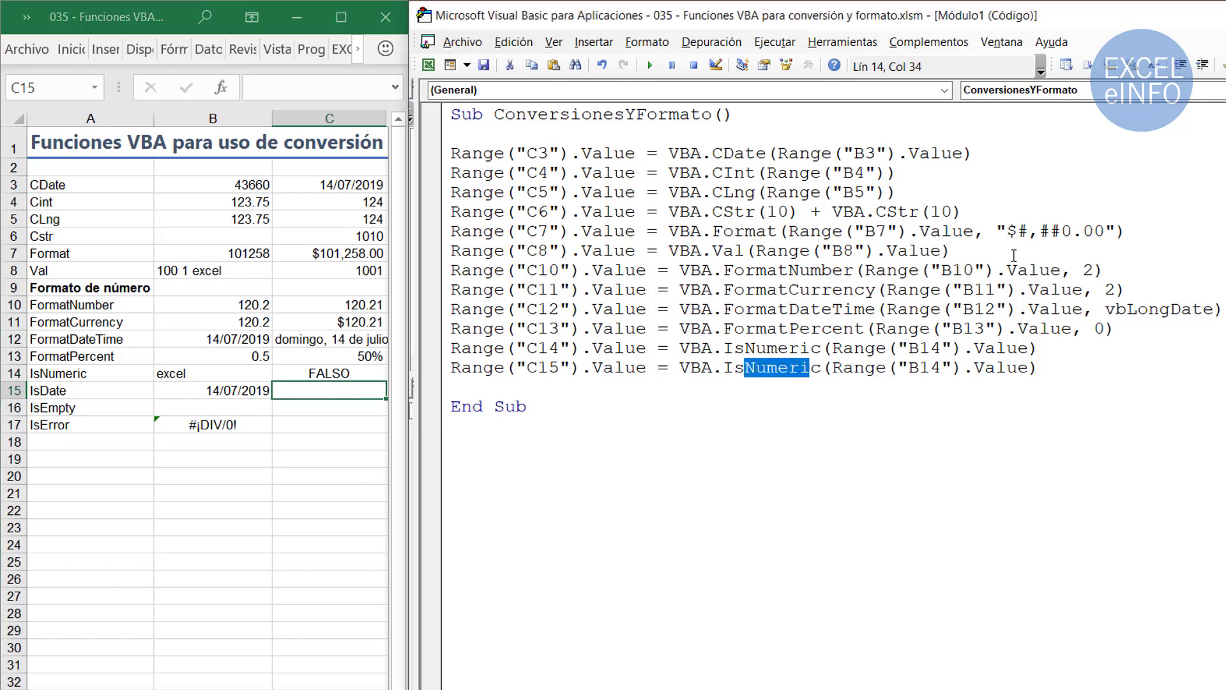
key(shift+Right)
text(DA)
key(BackSpace)
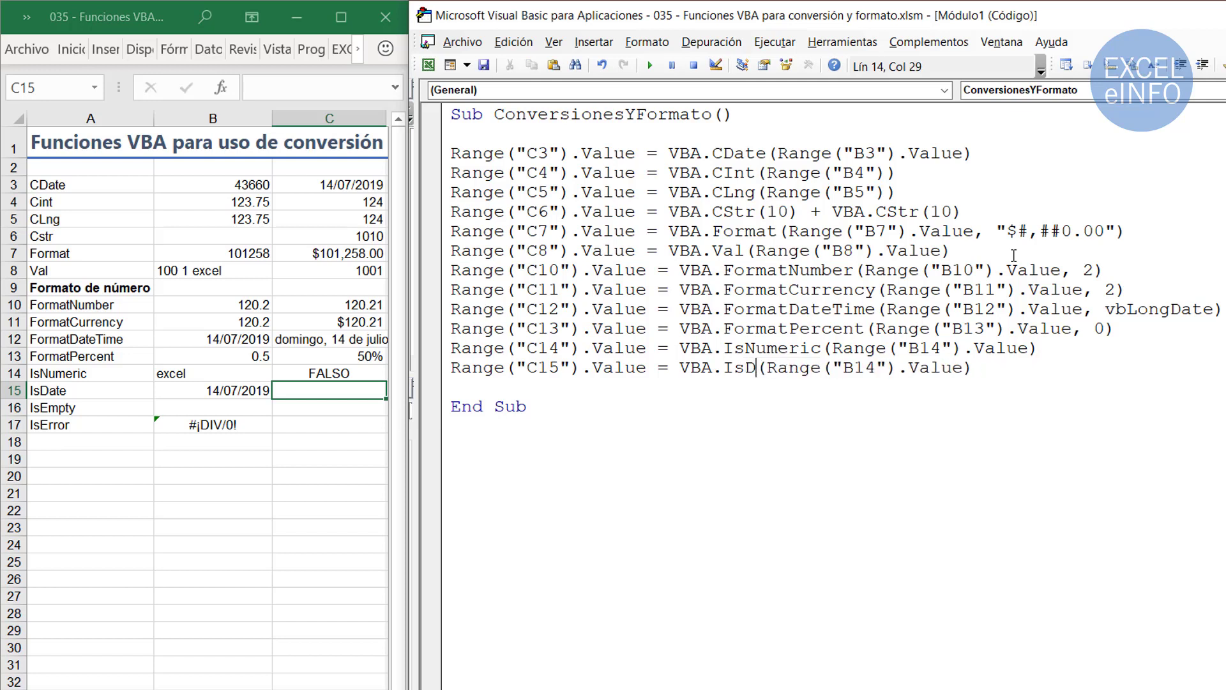
text(ate)
key(shift+Left)
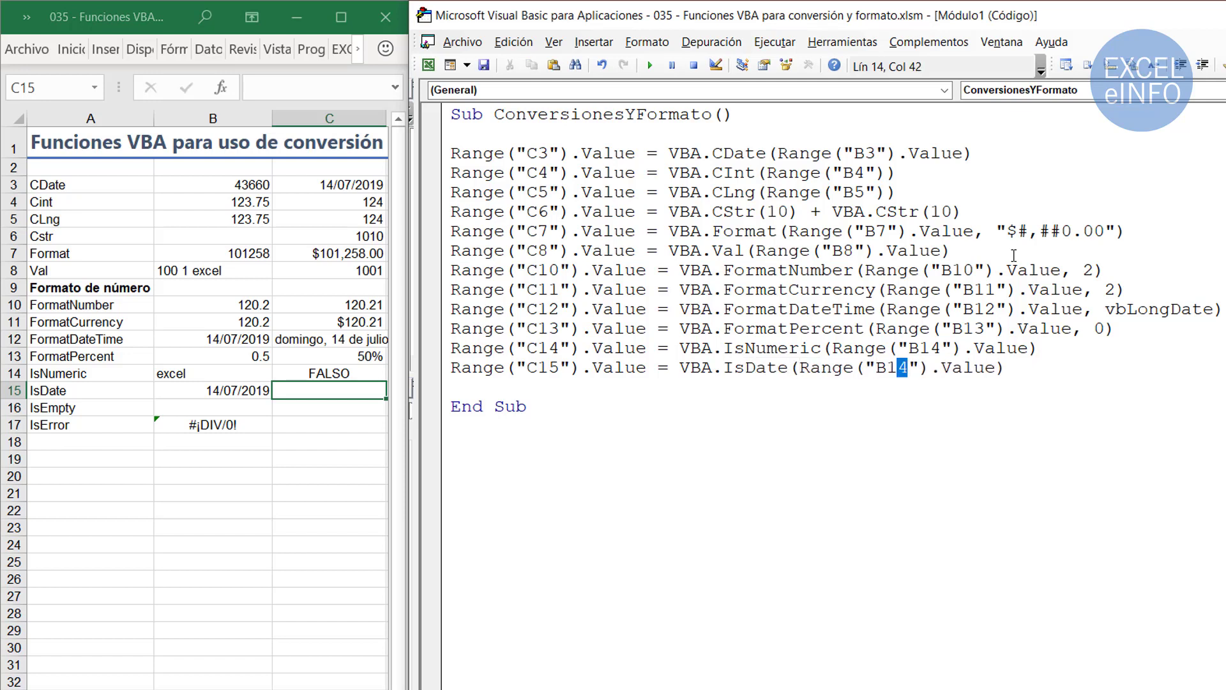
text(5)
- Run the macro and confirm C15 shows VERDADERO for B15's date formula
click(219, 396)
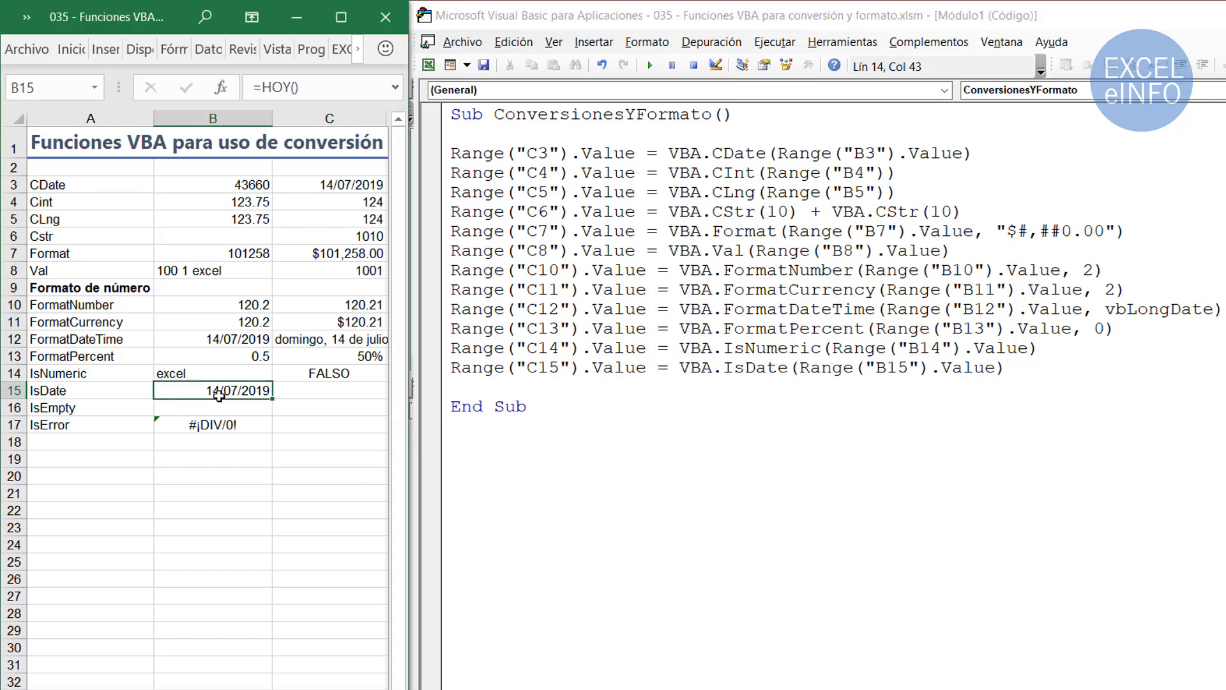
click(332, 391)
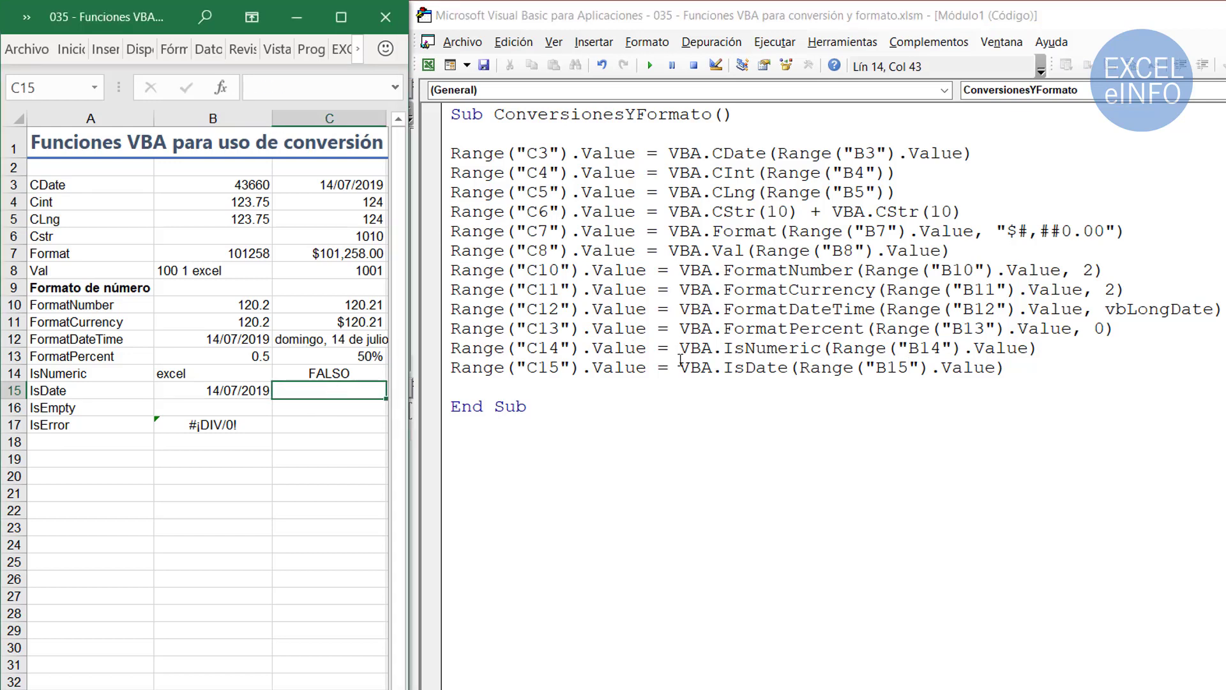
click(680, 362)
click(650, 66)
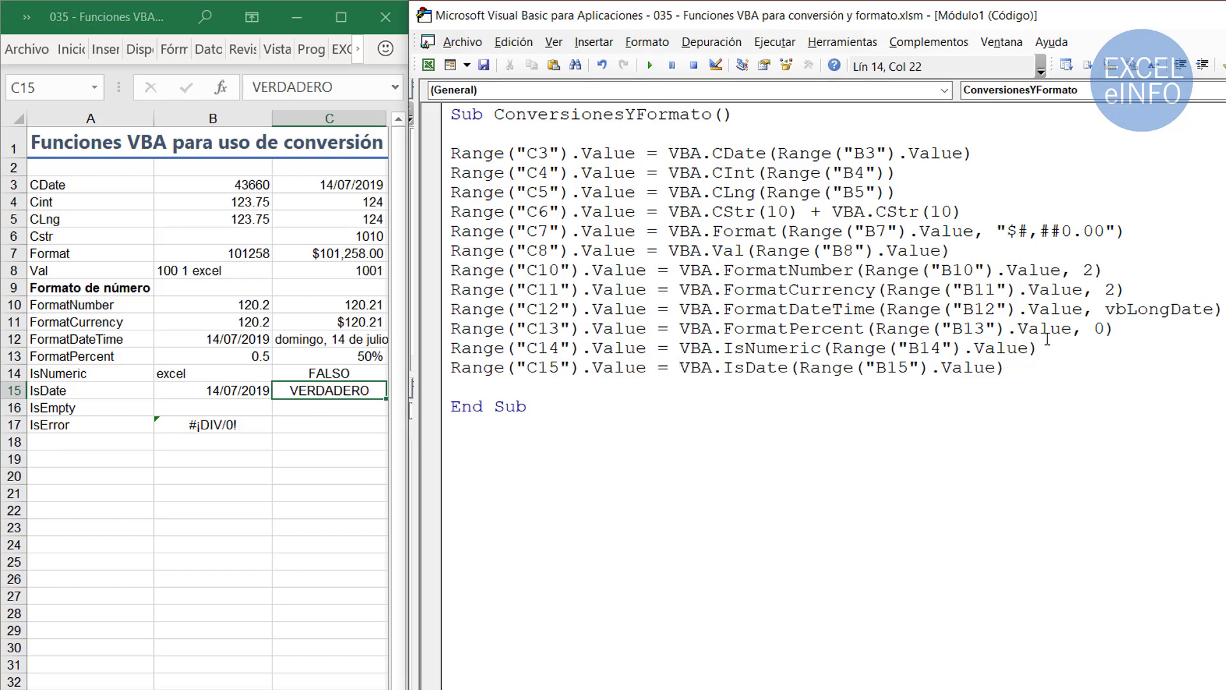
double_click(755, 367)
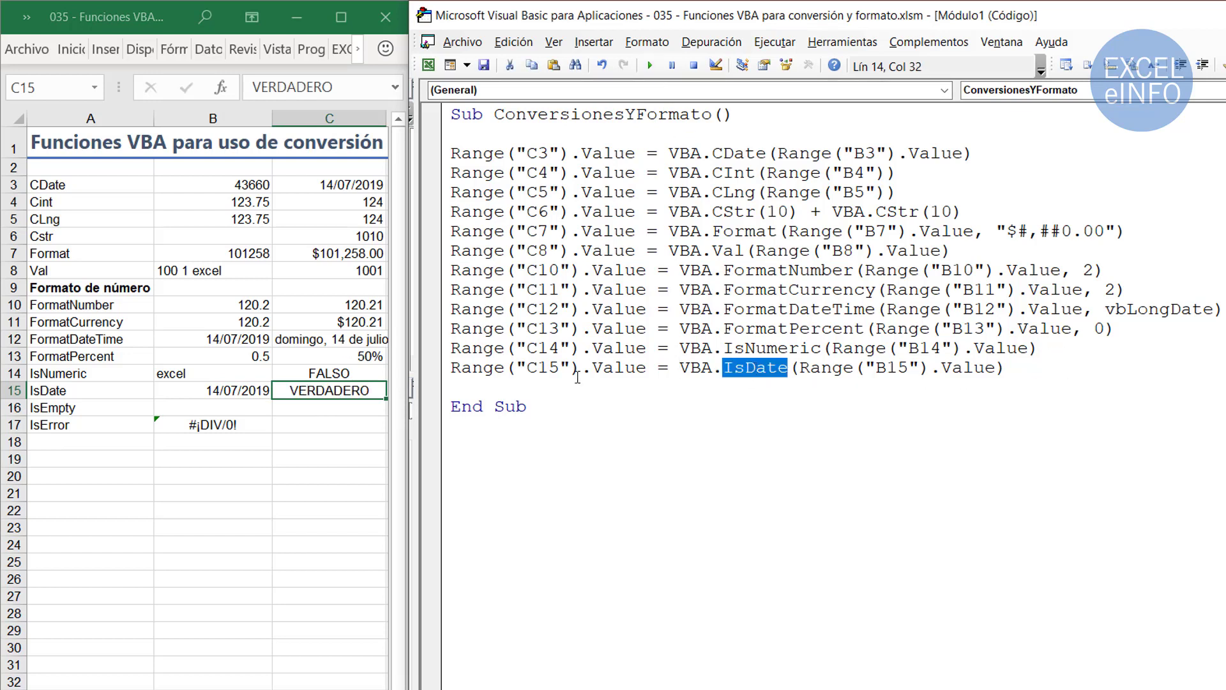
click(242, 392)
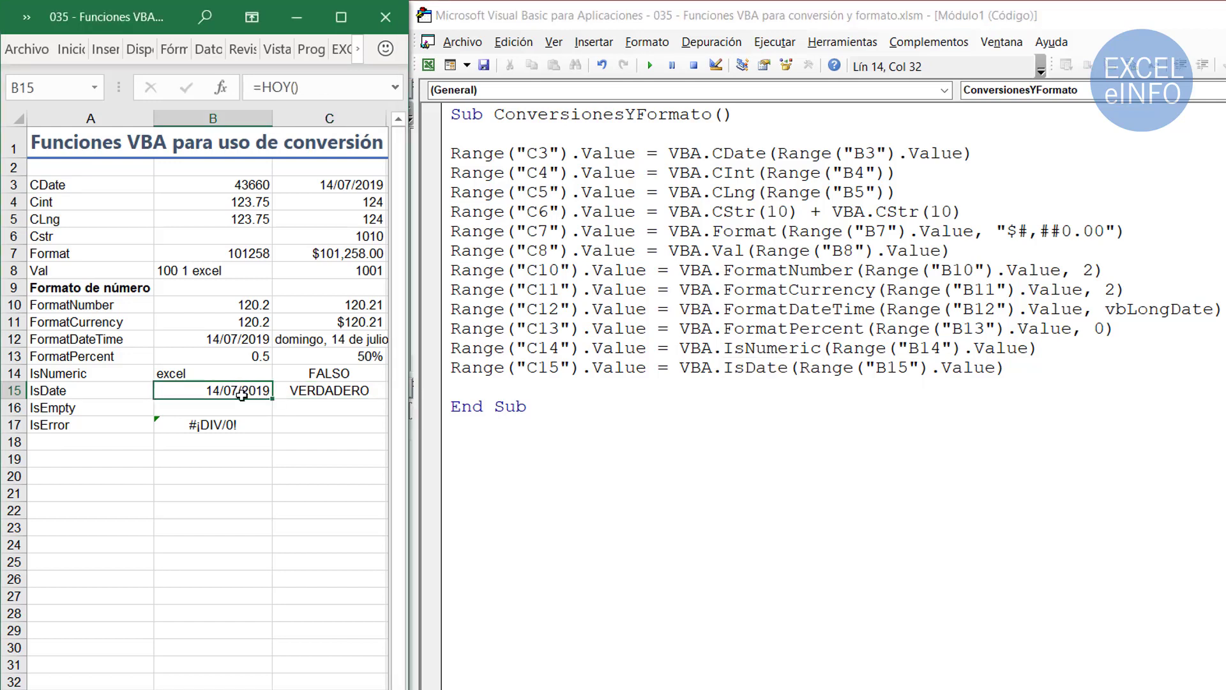
click(314, 407)
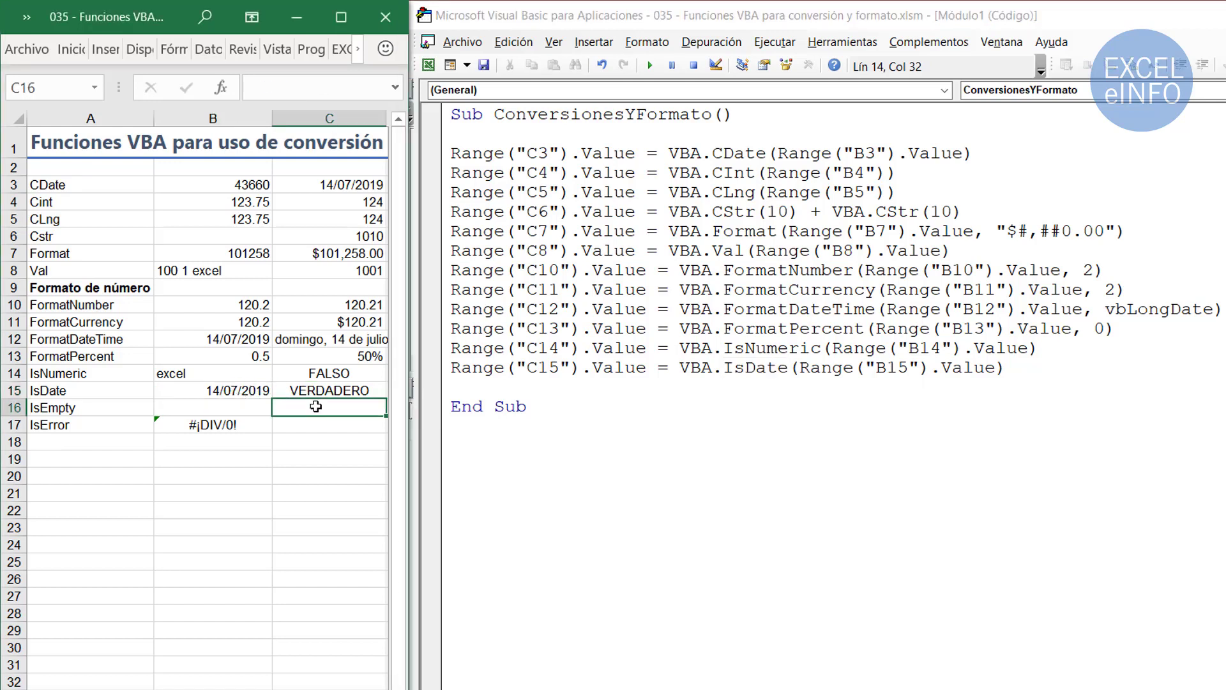
- Paste the IsNumeric line again and change its target to C16
click(215, 405)
click(339, 408)
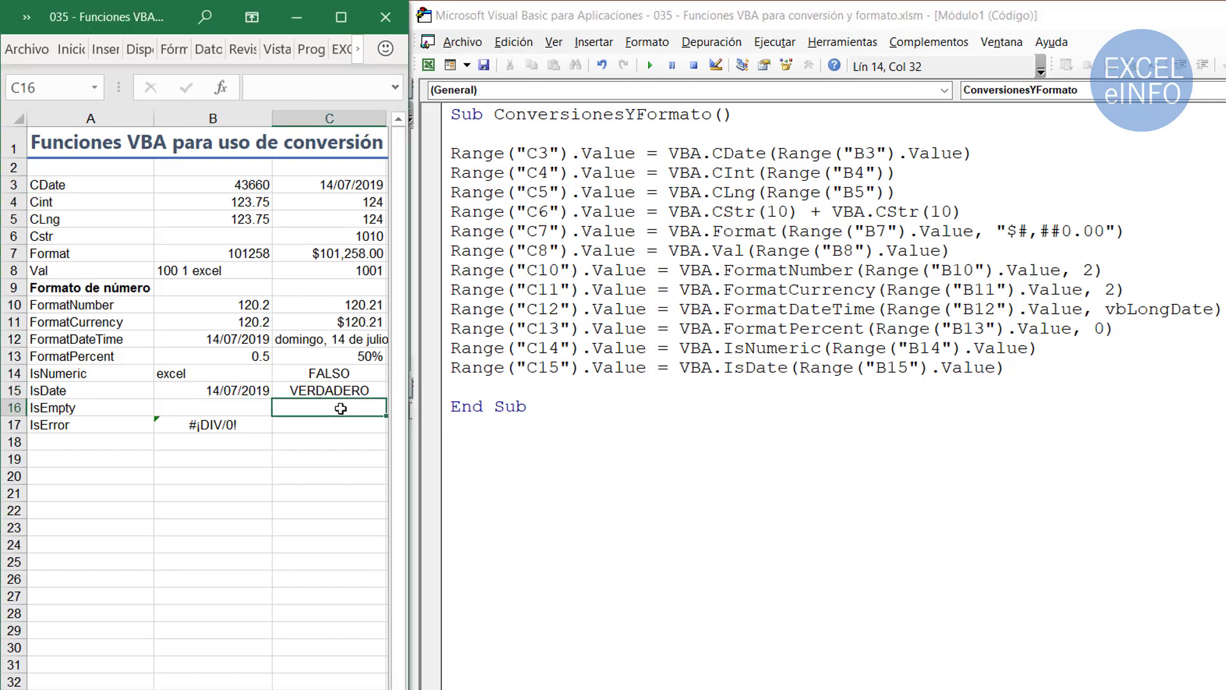
click(85, 411)
click(891, 380)
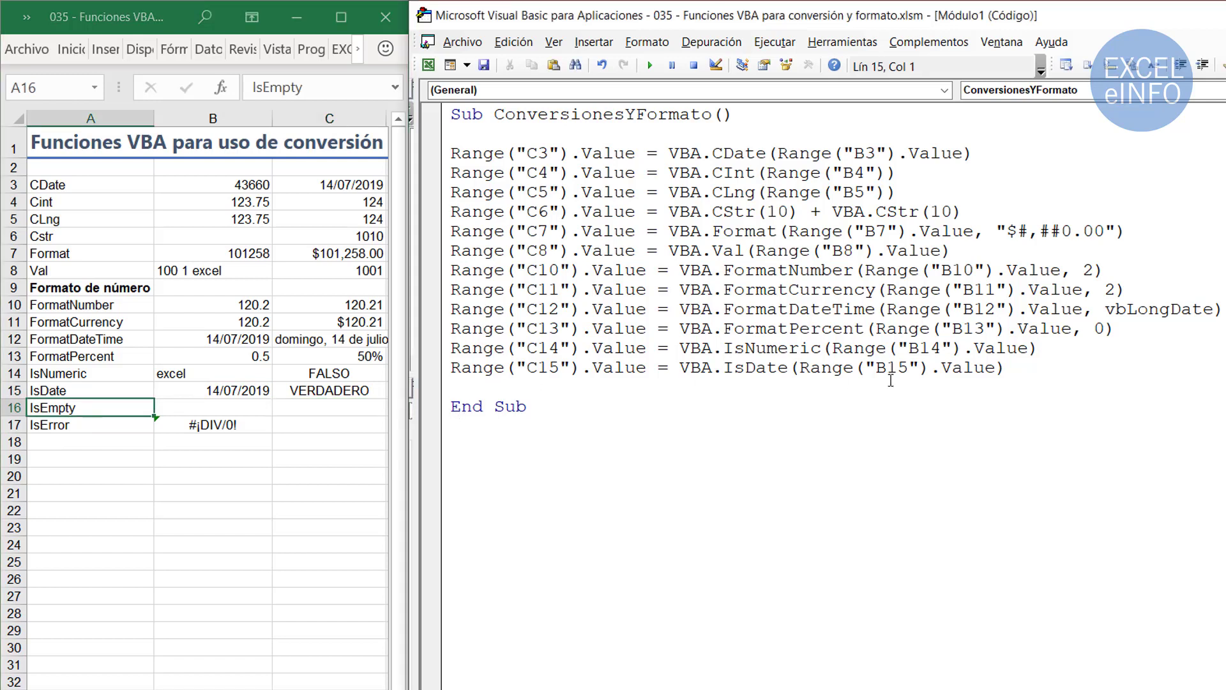
key(ctrl+v)
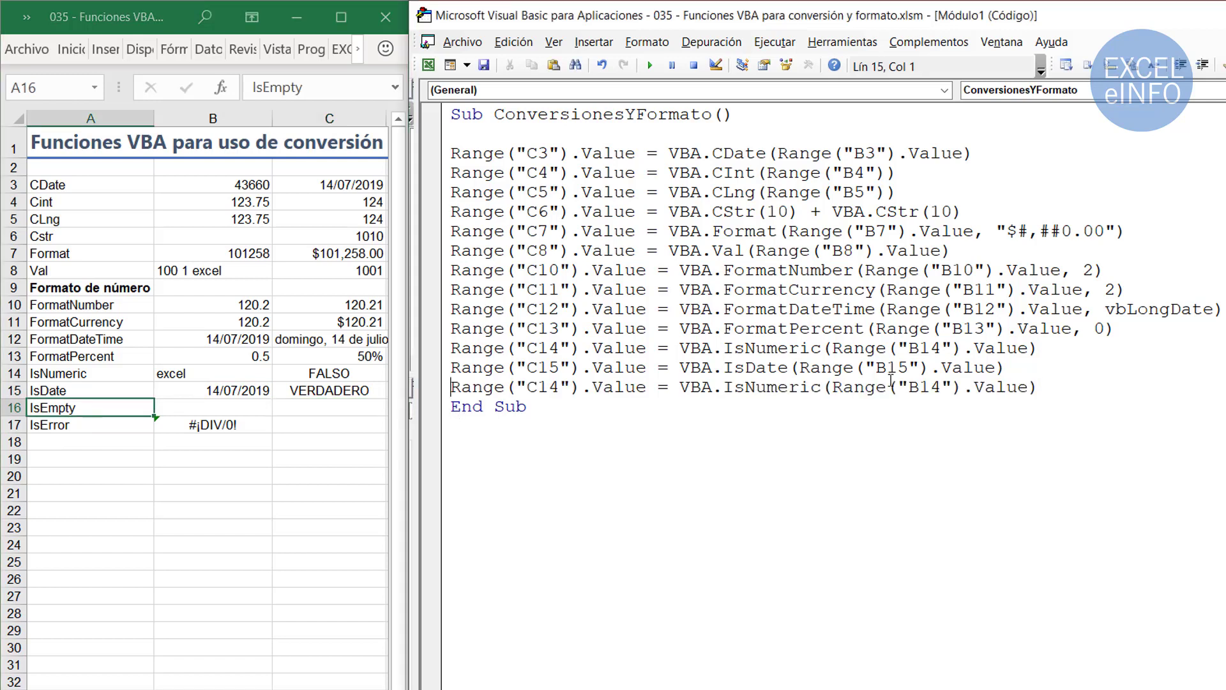
key(Right)
key(Right)
key(Right)
key(Right)
key(Right)
key(Right)
key(shift+Right)
text(6)
- Point the line at B16 and switch the function to IsEmpty
click(309, 407)
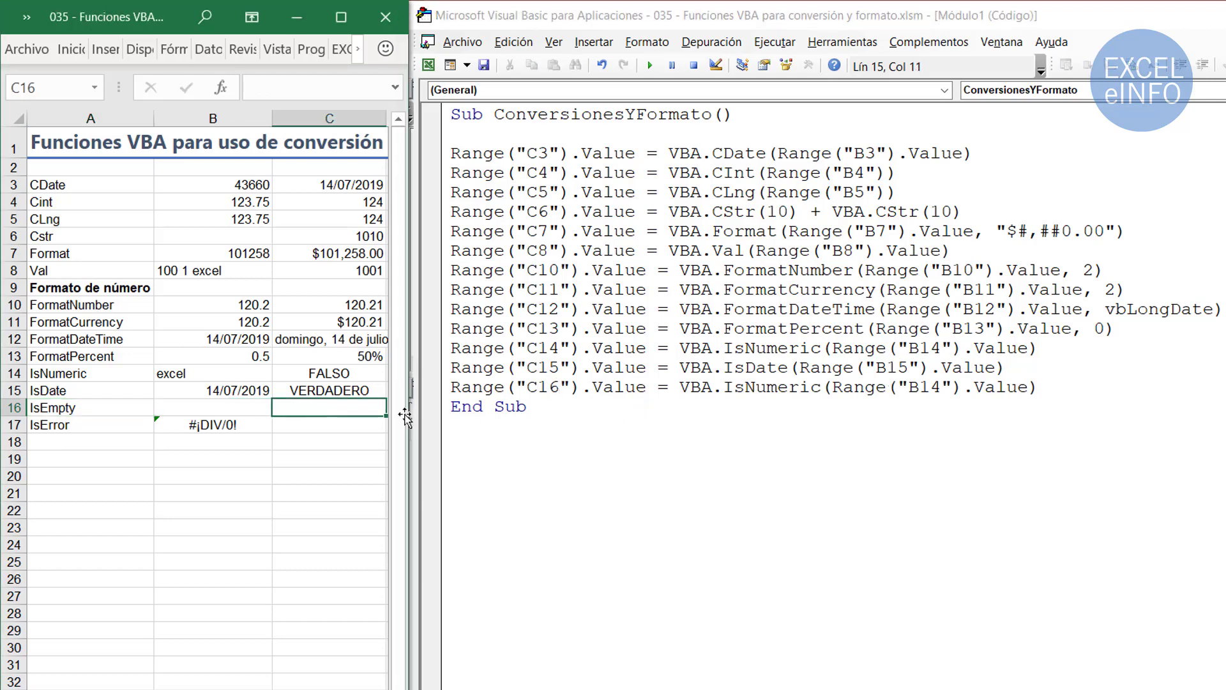
click(897, 387)
key(Right)
key(Right)
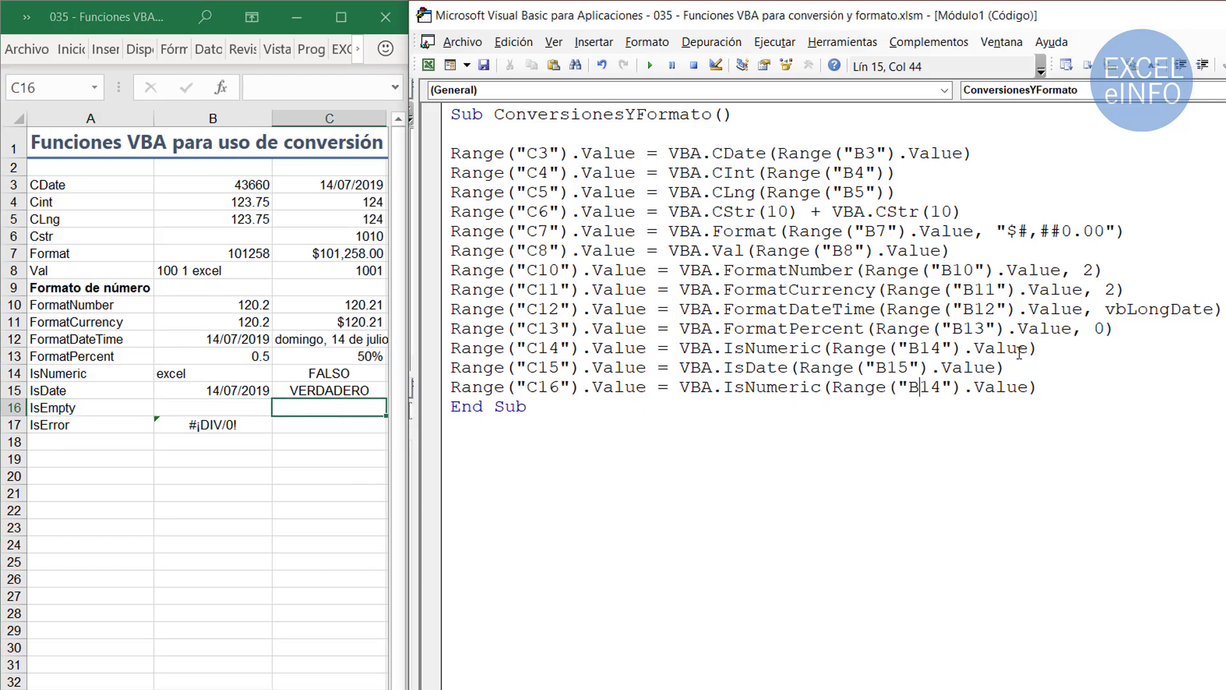
key(Right)
key(shift+Right)
text(6)
drag(745, 386, 819, 383)
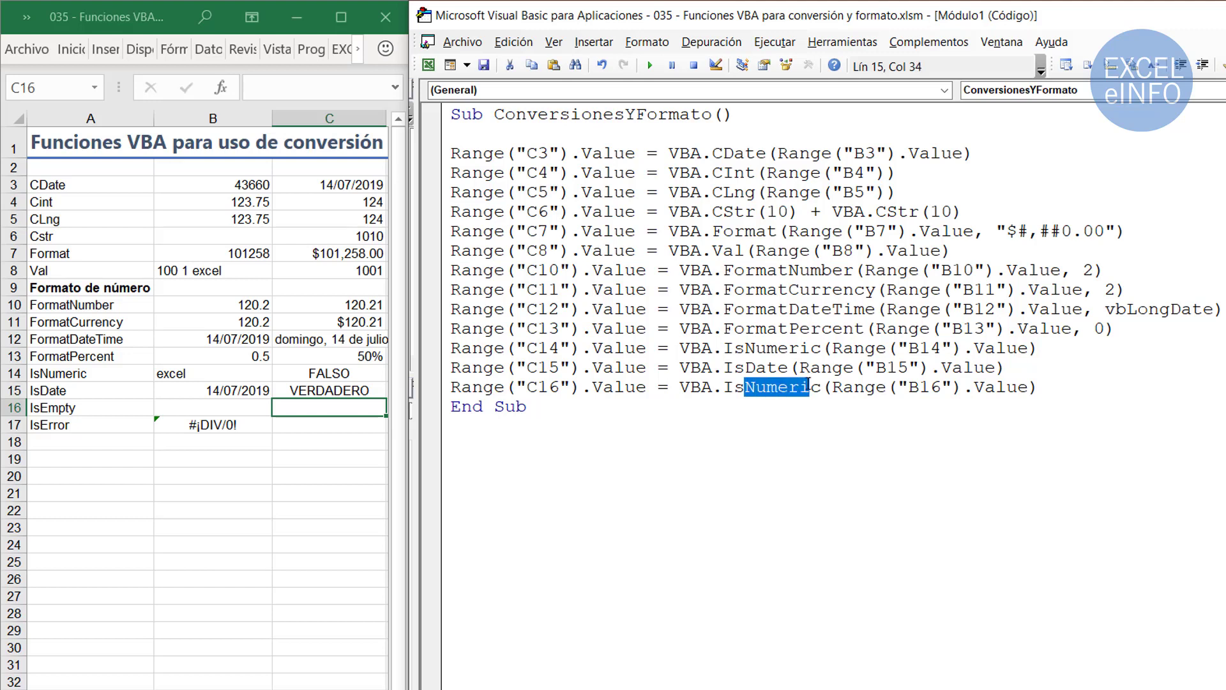
text(Emp)
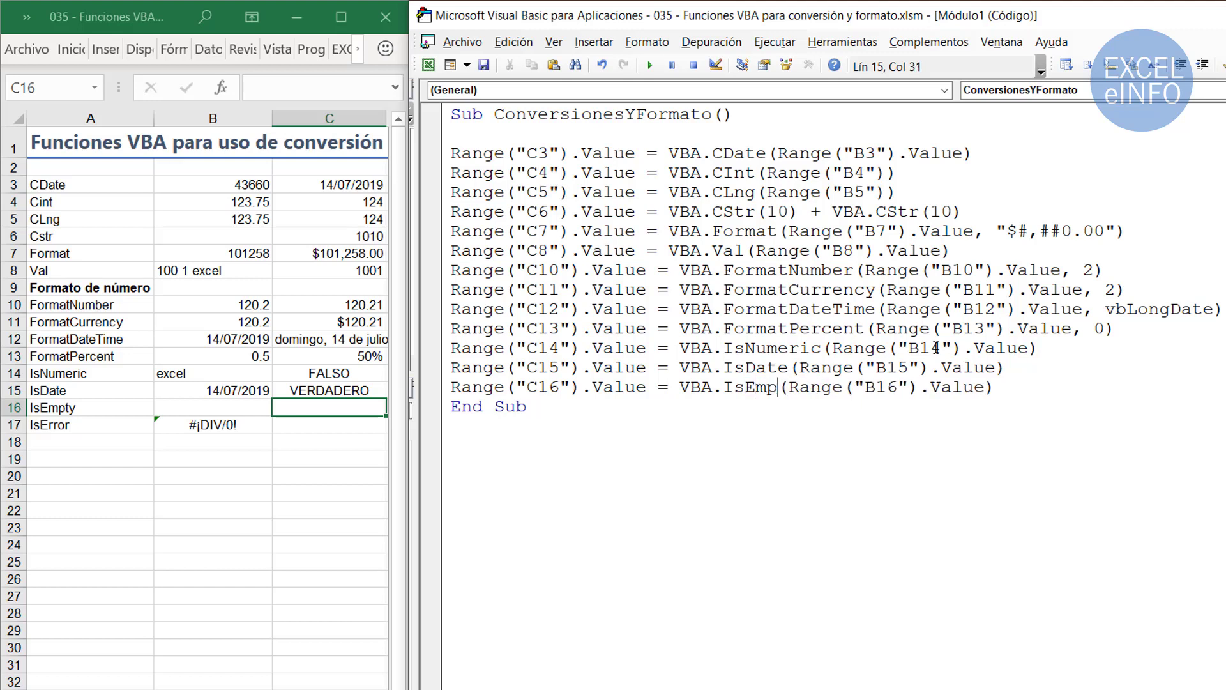
text(ty)
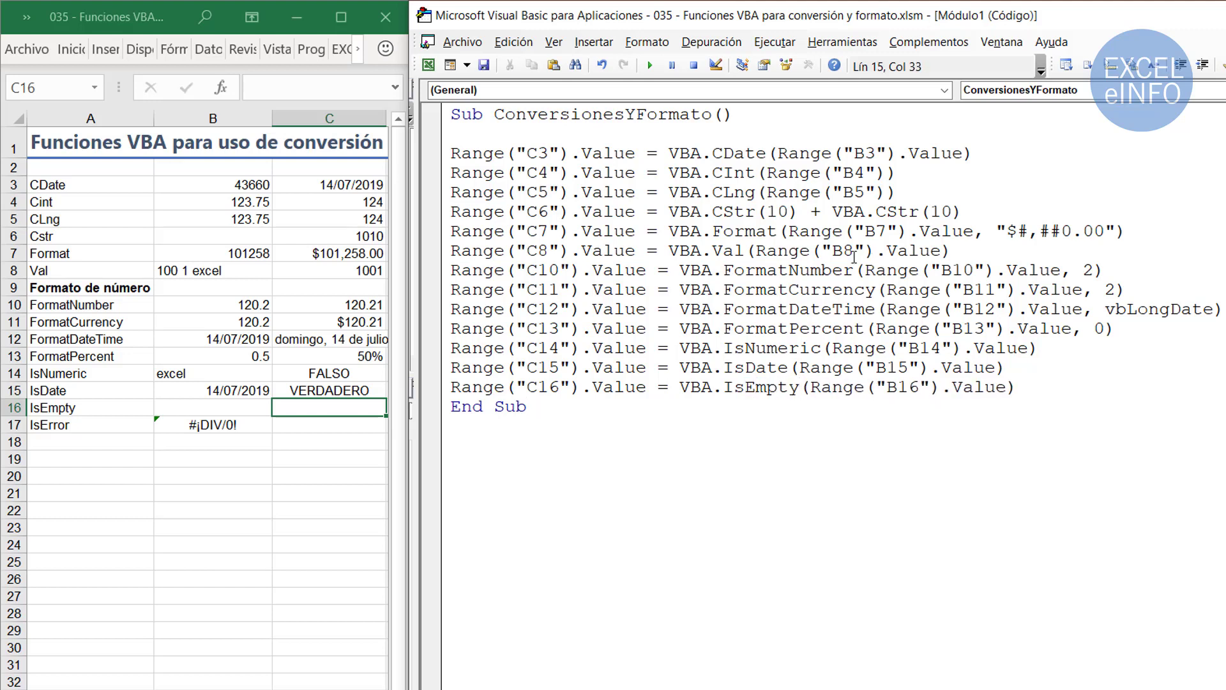
- Run the macro, type 's' into B16, and rerun so C16 shows FALSO
click(649, 65)
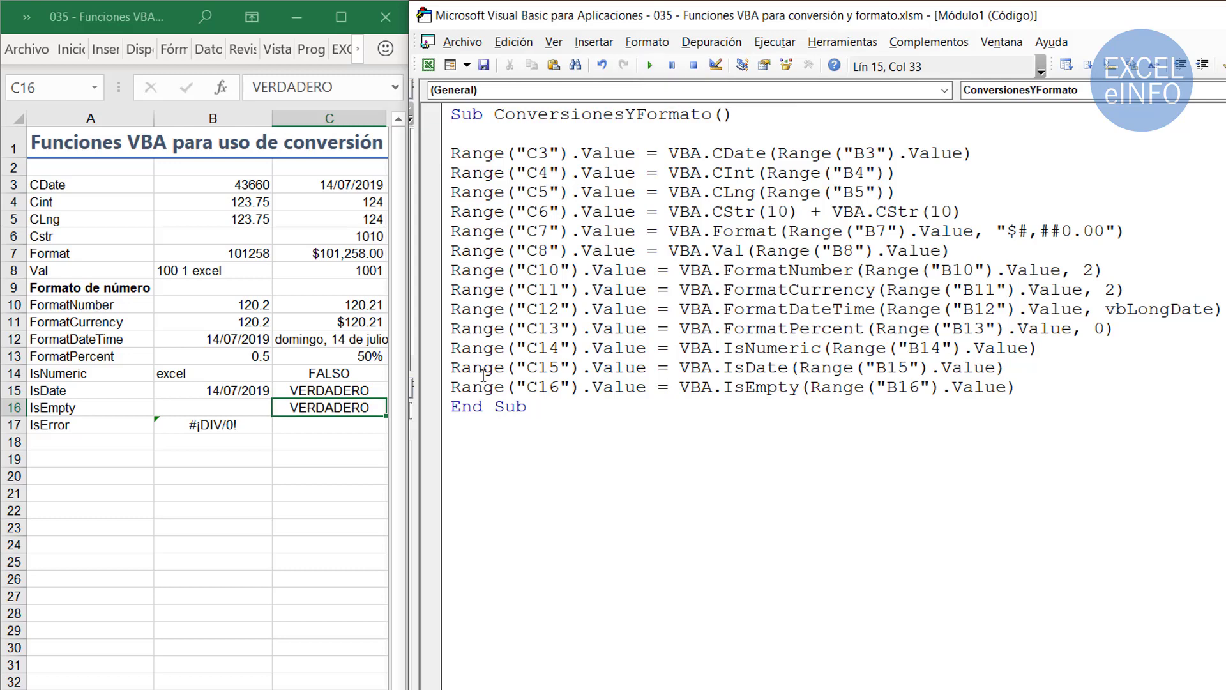
click(246, 407)
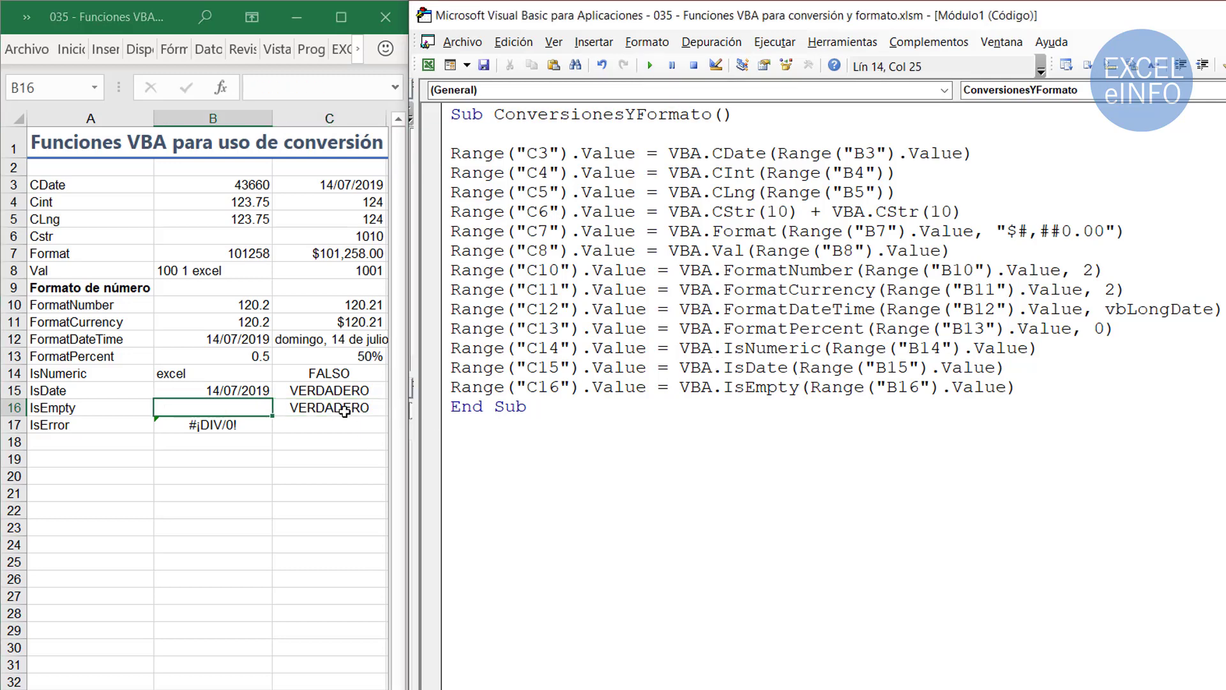
text(s)
key(Return)
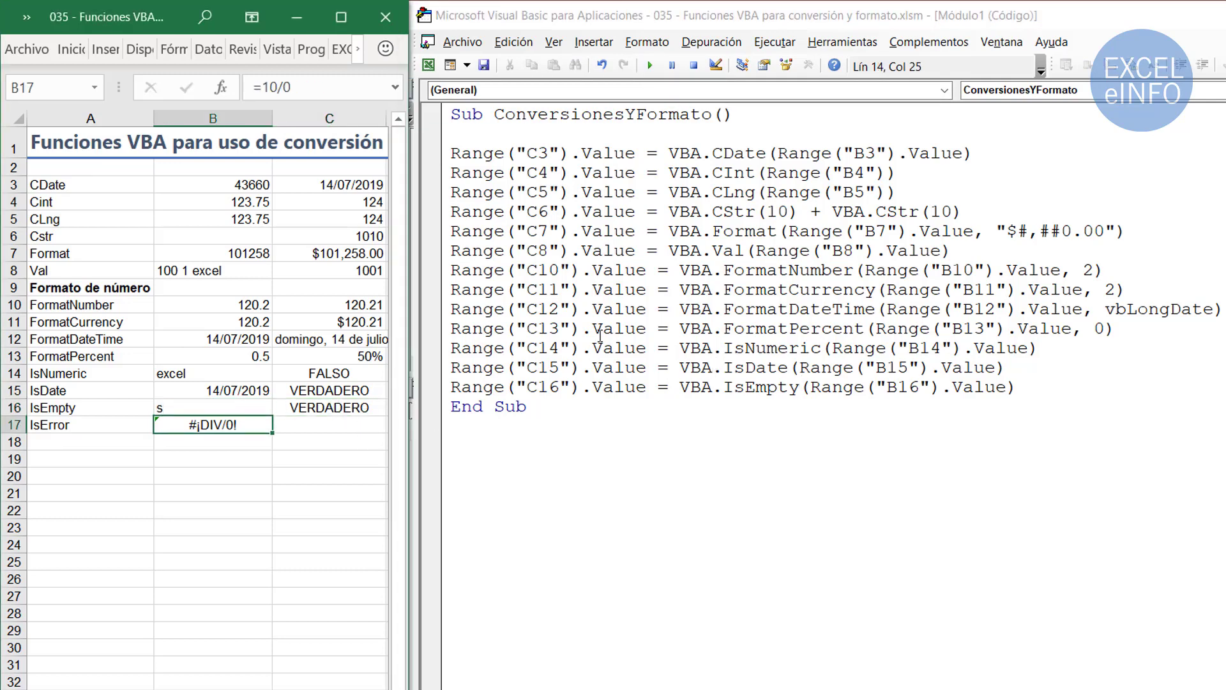
click(637, 309)
click(649, 66)
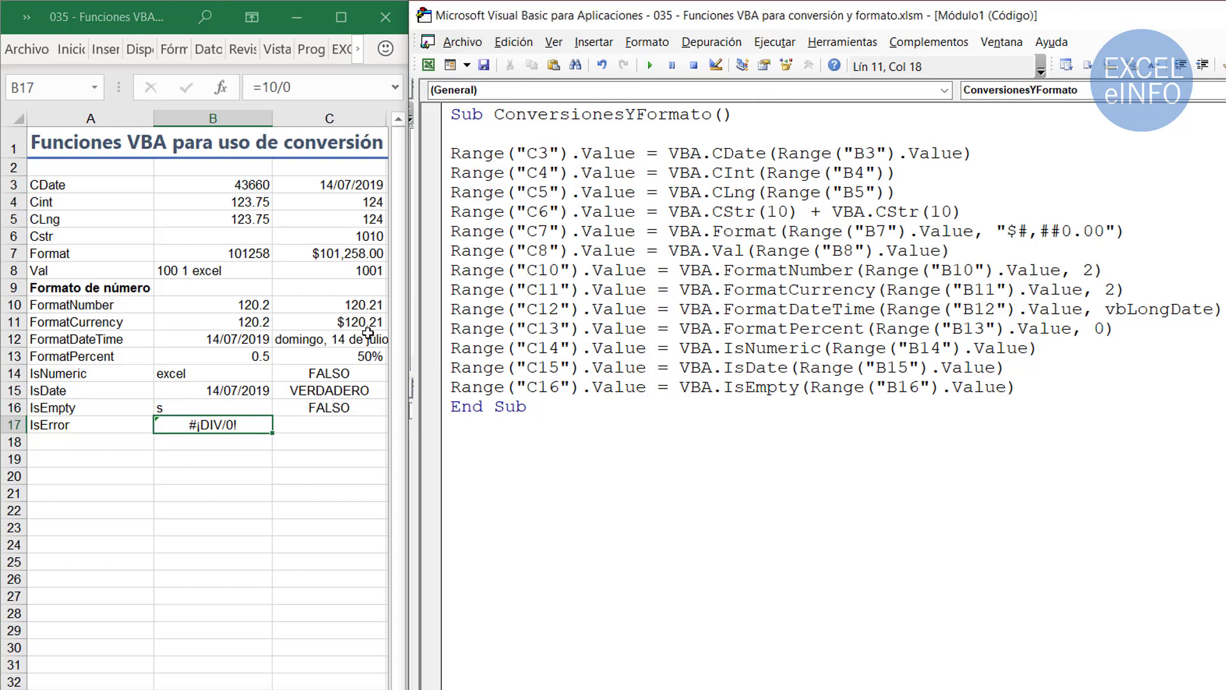
click(305, 407)
click(236, 409)
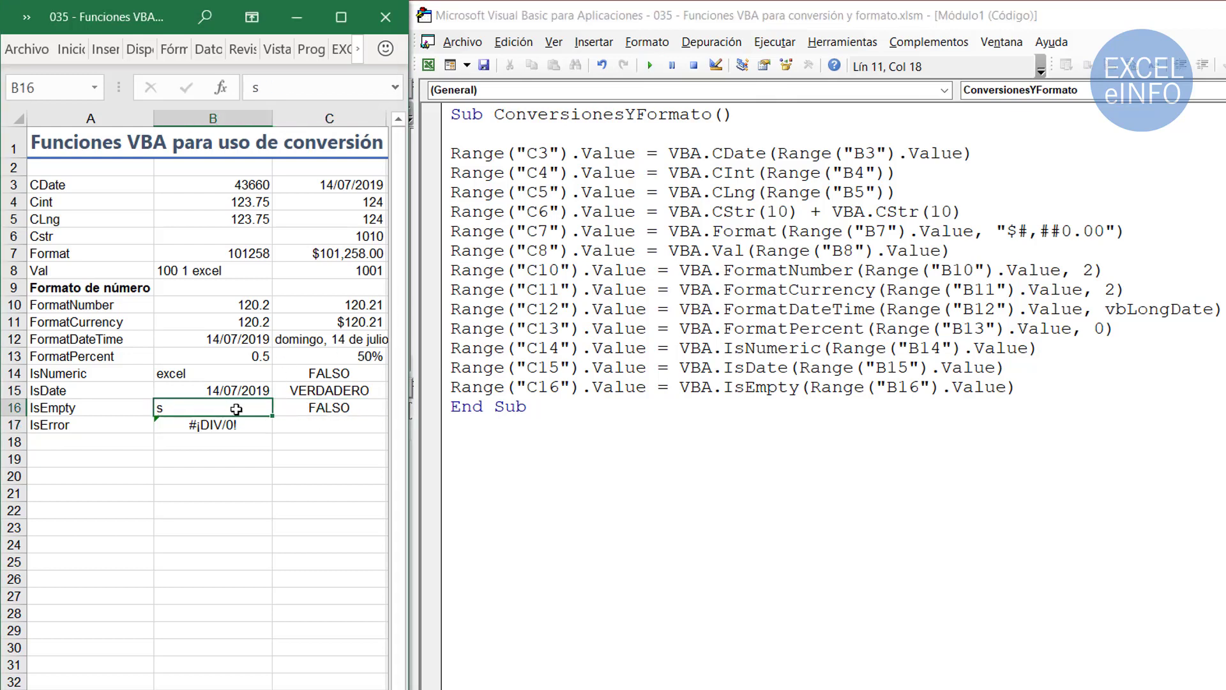
click(305, 408)
click(581, 406)
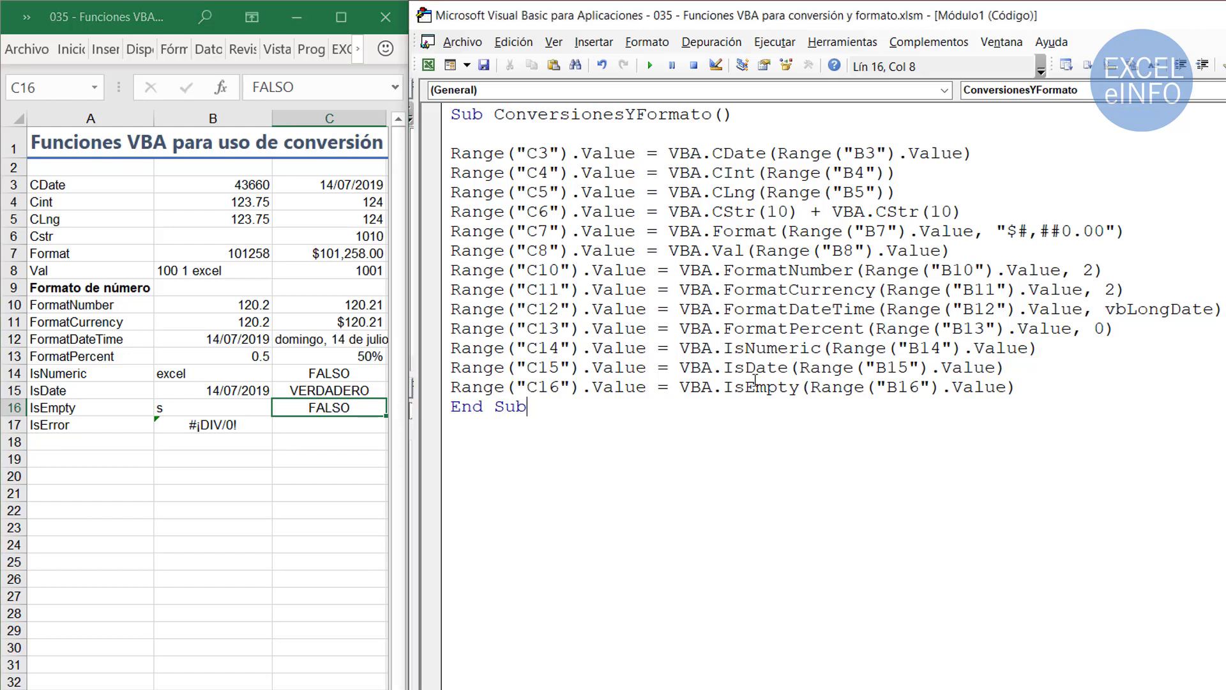
- Paste a new line writing VBA.IsError of B17 into C17
key(Return)
text(Range("C14").Value = VBA.IsNumeric(Range("B14").Value))
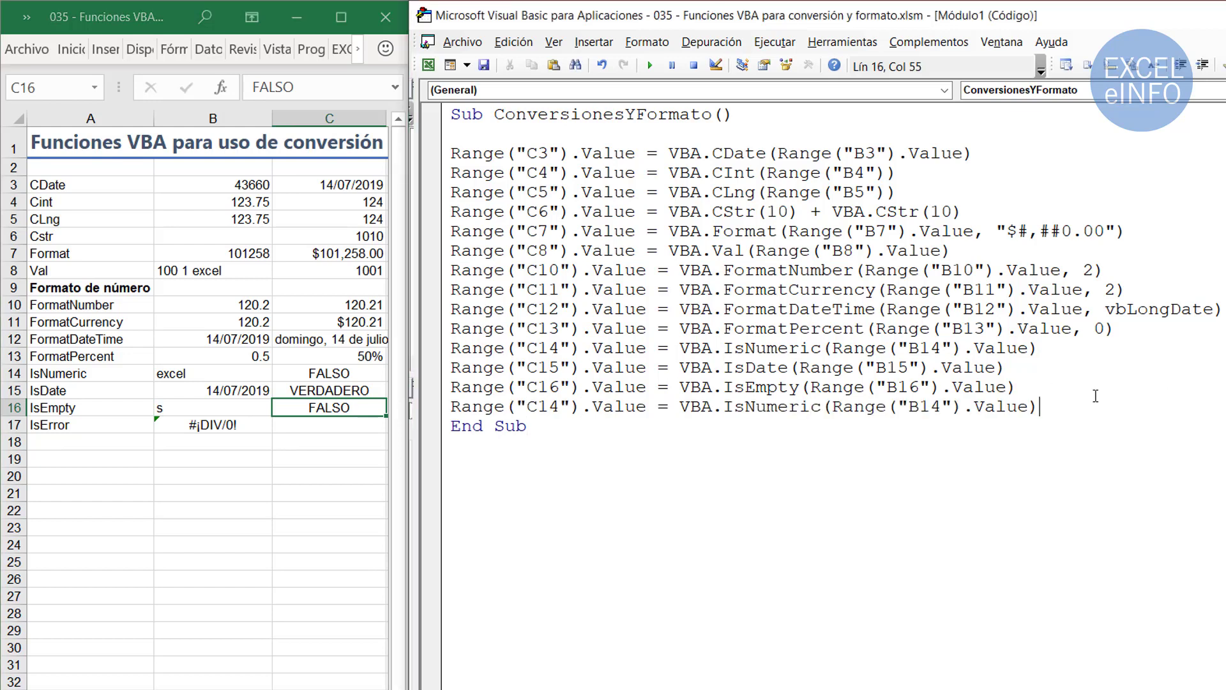
key(Right)
key(Right)
key(Right)
key(Right)
key(Right)
key(shift+Right)
text(7)
key(Right)
key(Right)
key(Right)
key(Right)
key(Right)
key(Right)
key(Right)
key(shift+Right)
key(shift+Right)
key(shift+Right)
key(shift+Right)
key(shift+Right)
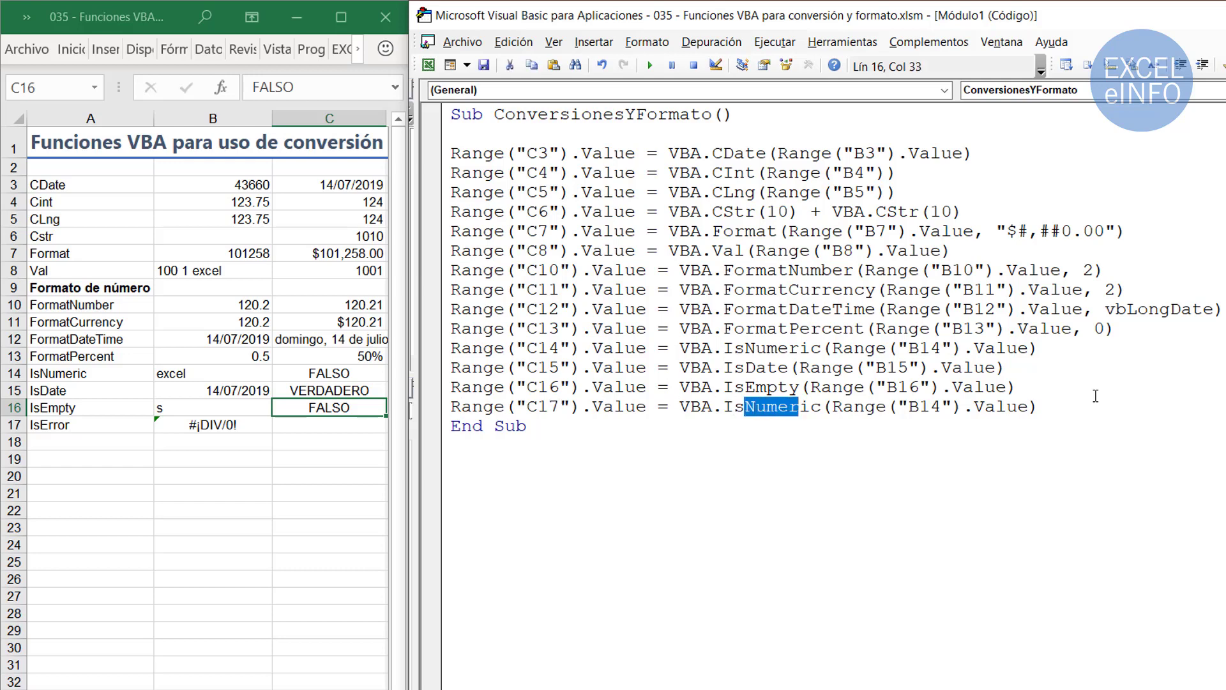
key(shift+Right)
key(shift+Right)
key(BackSpace)
text(Error)
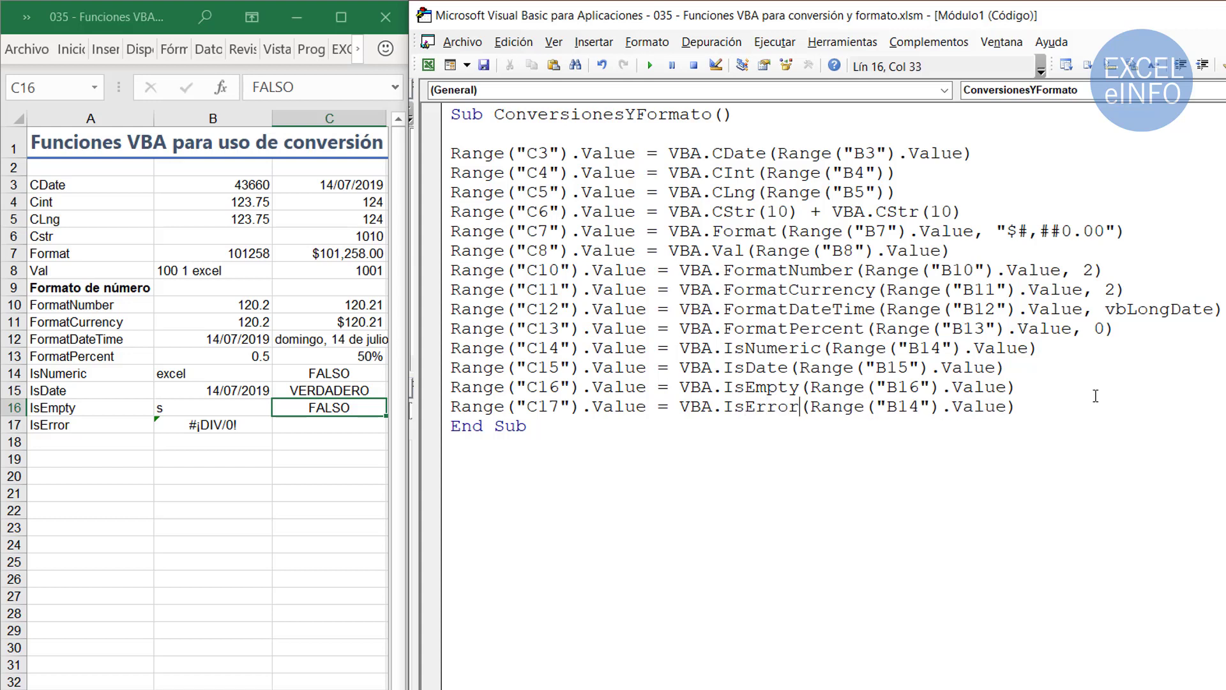
key(Right)
key(Right)
key(Right)
key(Right)
key(Right)
key(Right)
key(Right)
key(BackSpace)
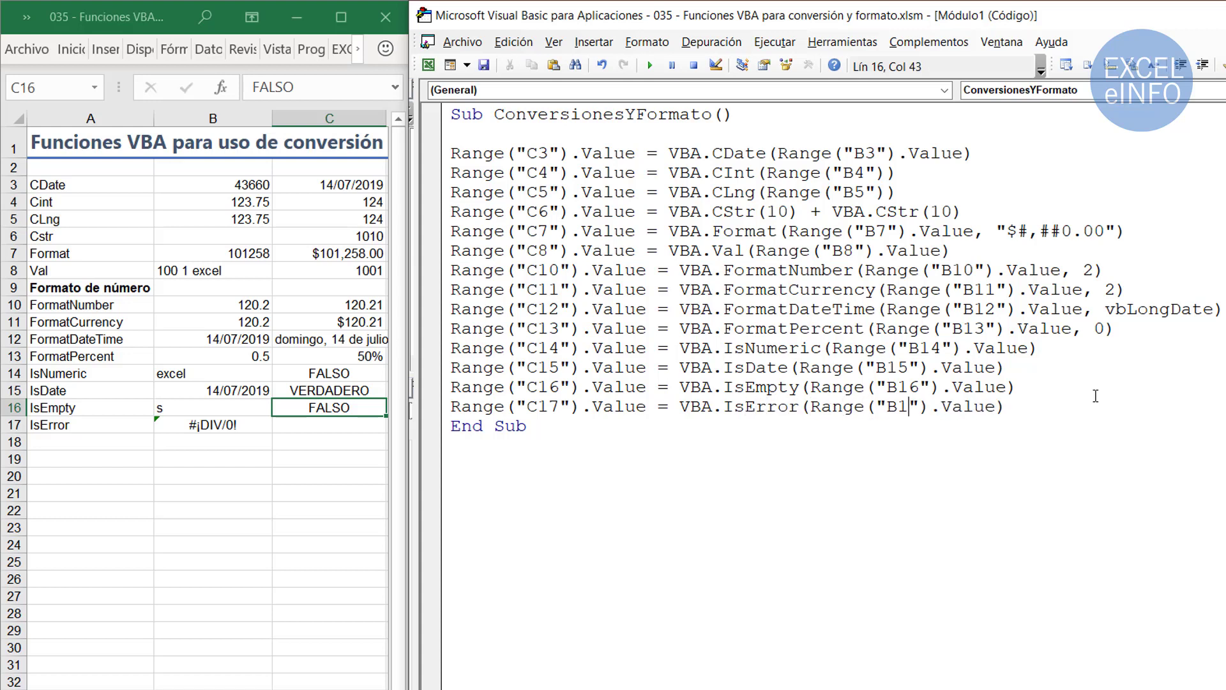
text(7)
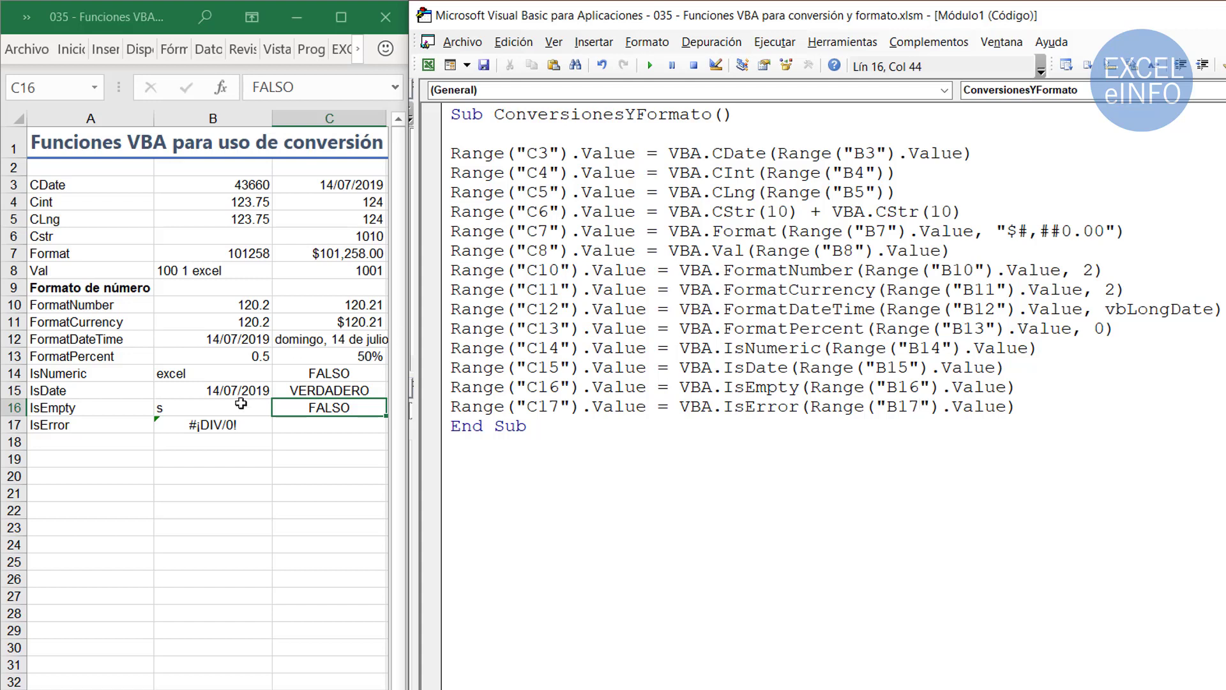
- Re-enter =10/0 in B17 and run the macro so C17 shows VERDADERO
click(230, 423)
double_click(229, 423)
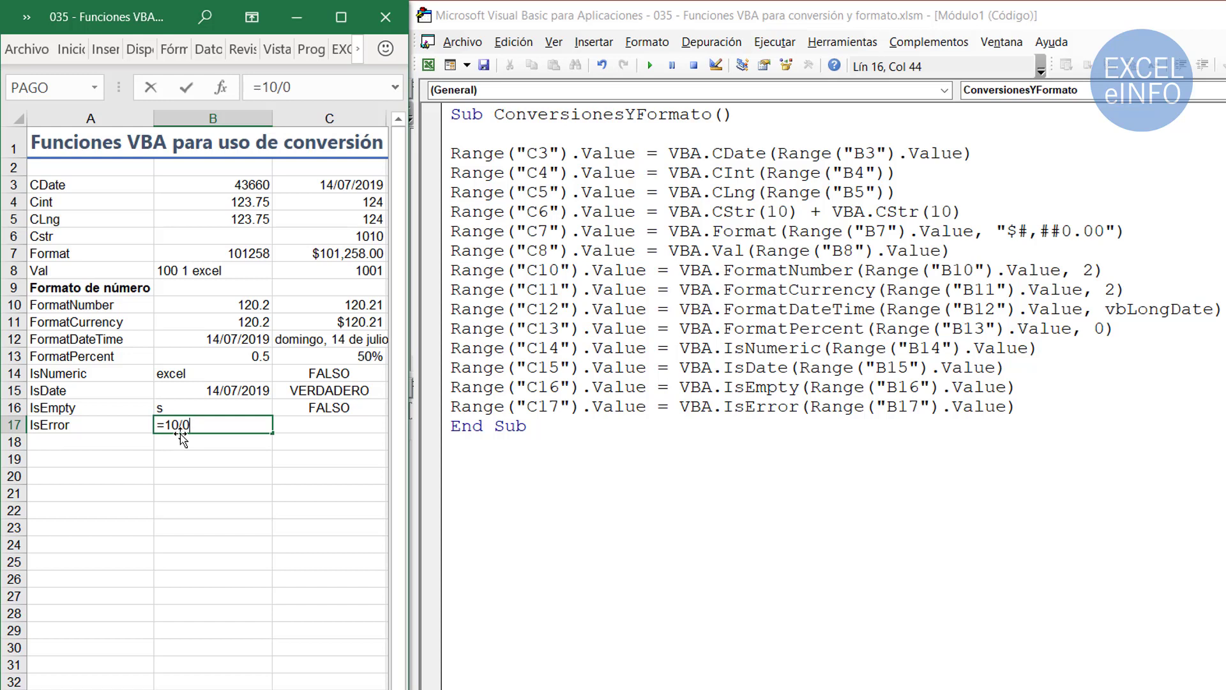
key(ctrl+Return)
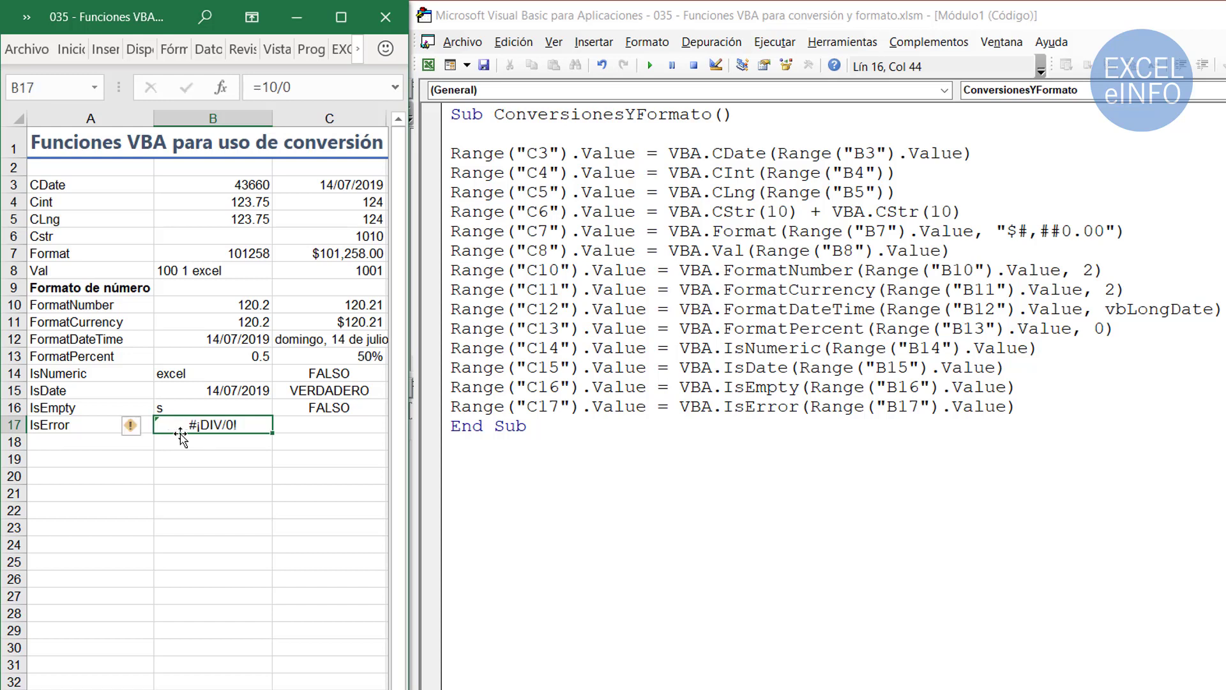
key(Right)
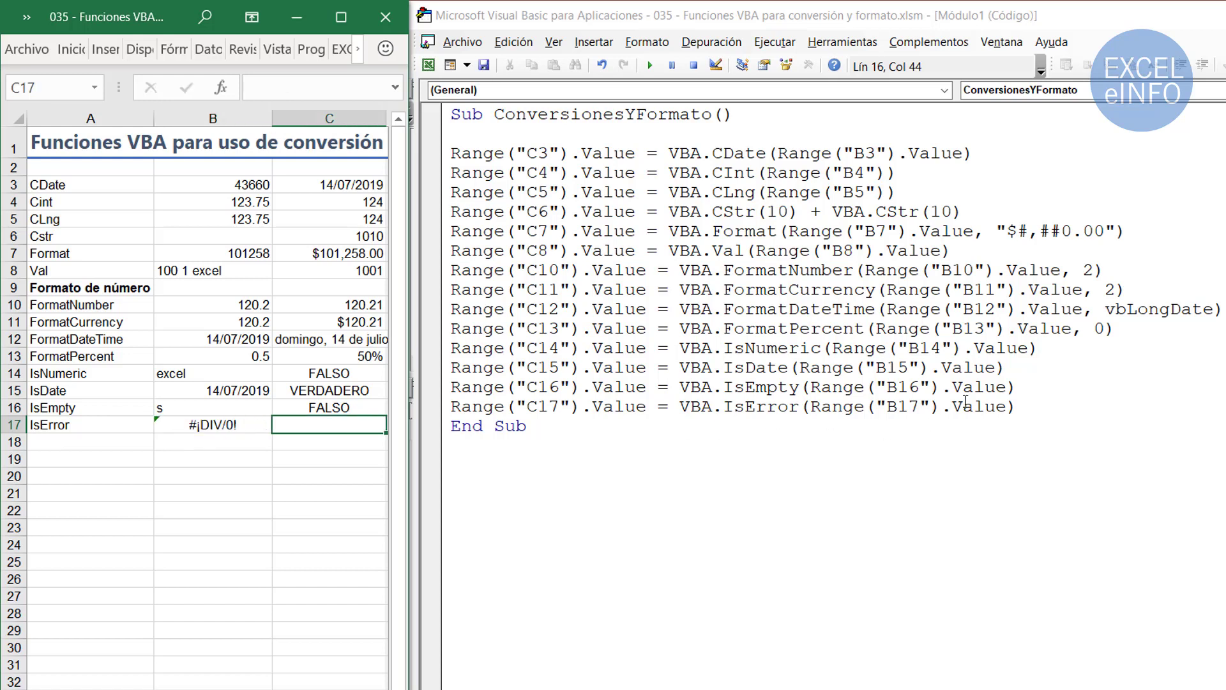
double_click(742, 406)
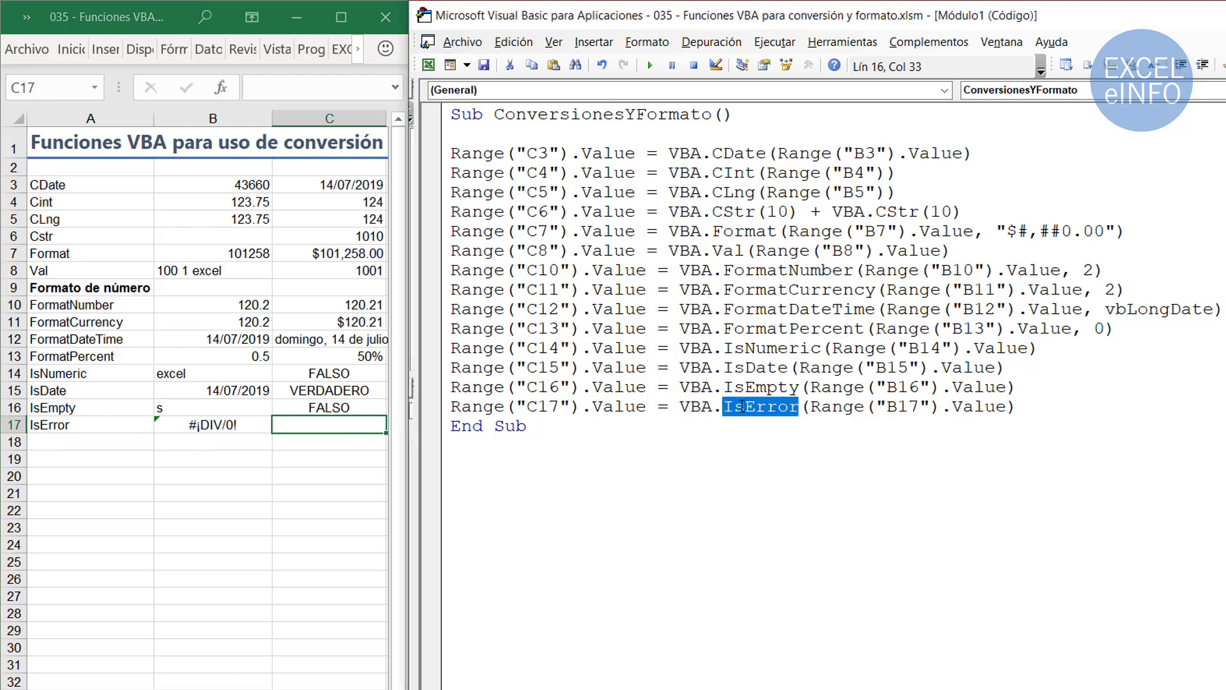
click(1040, 407)
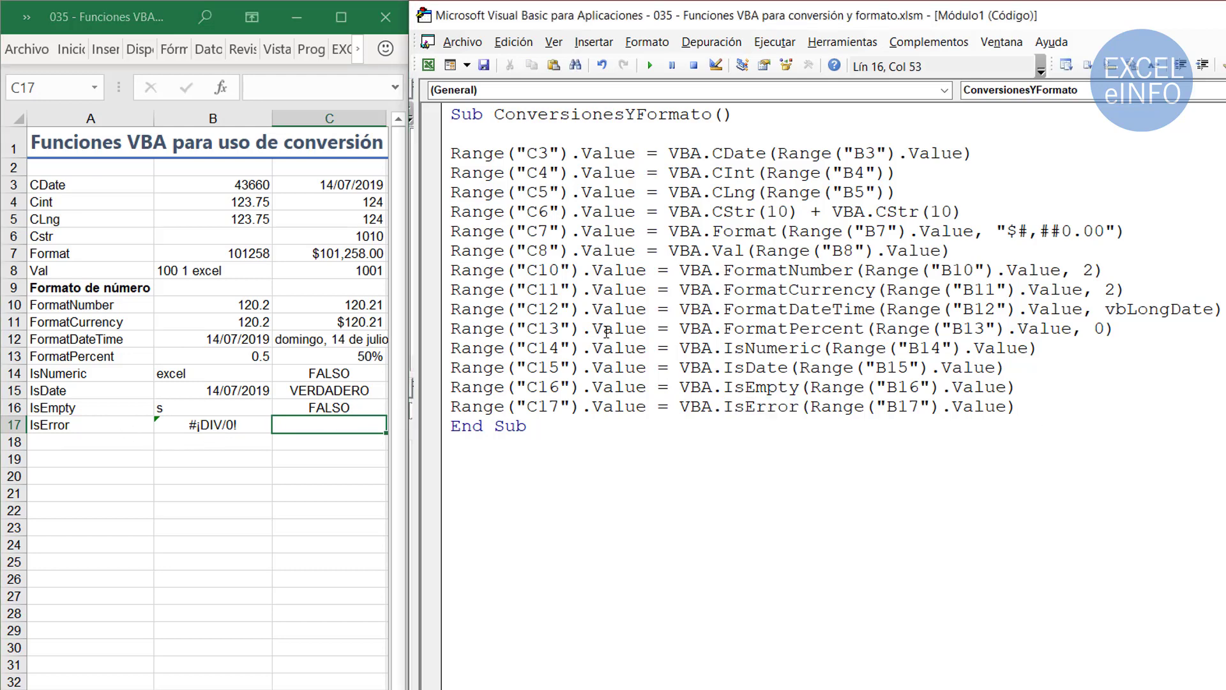
click(650, 66)
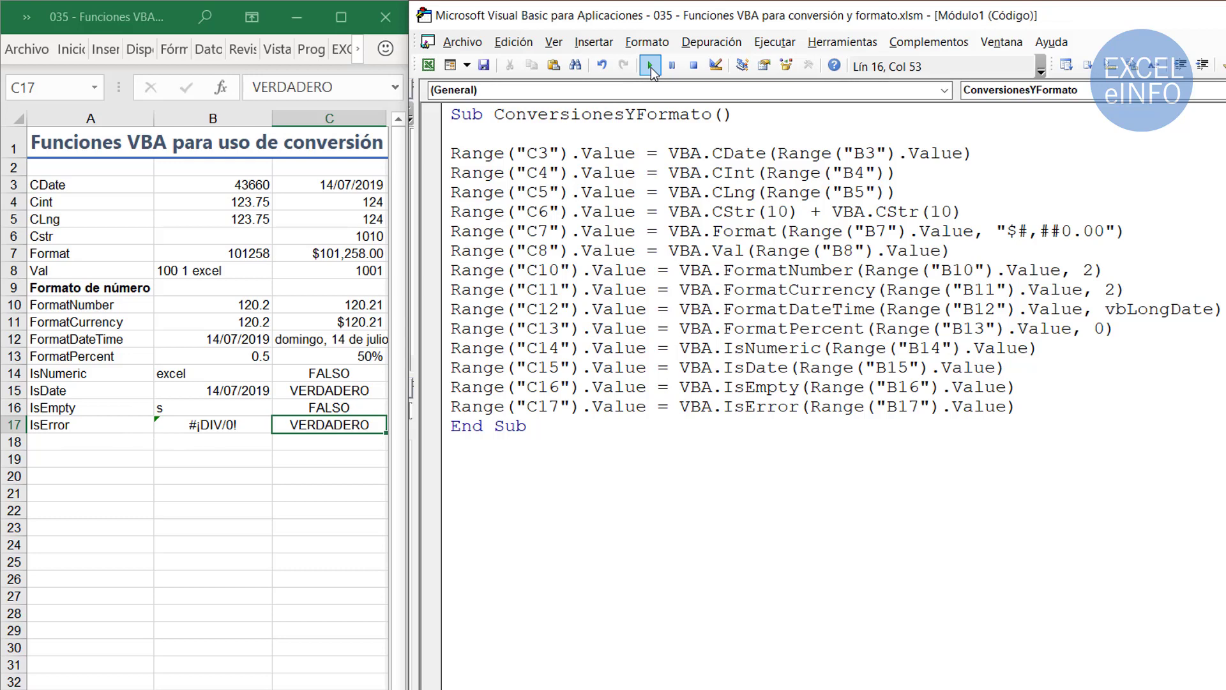
click(238, 432)
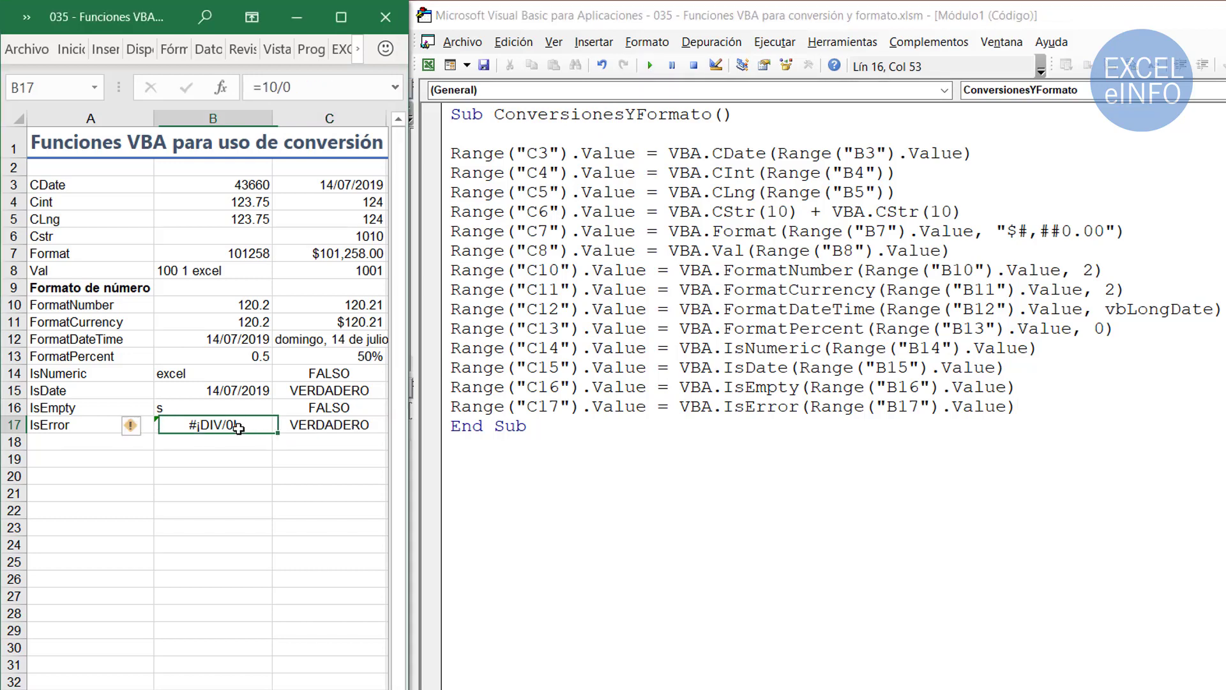
click(1080, 406)
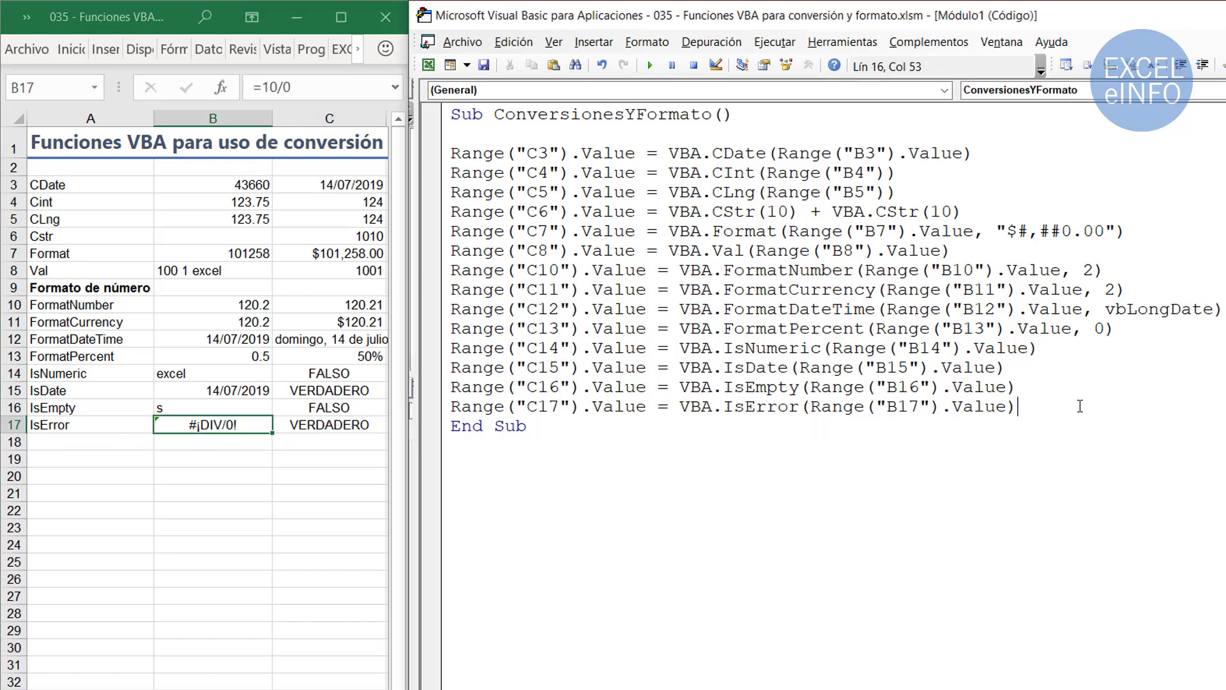
mouse_move(1114, 329)
mouse_down()
mouse_move(416, 288)
mouse_move(413, 278)
mouse_up()
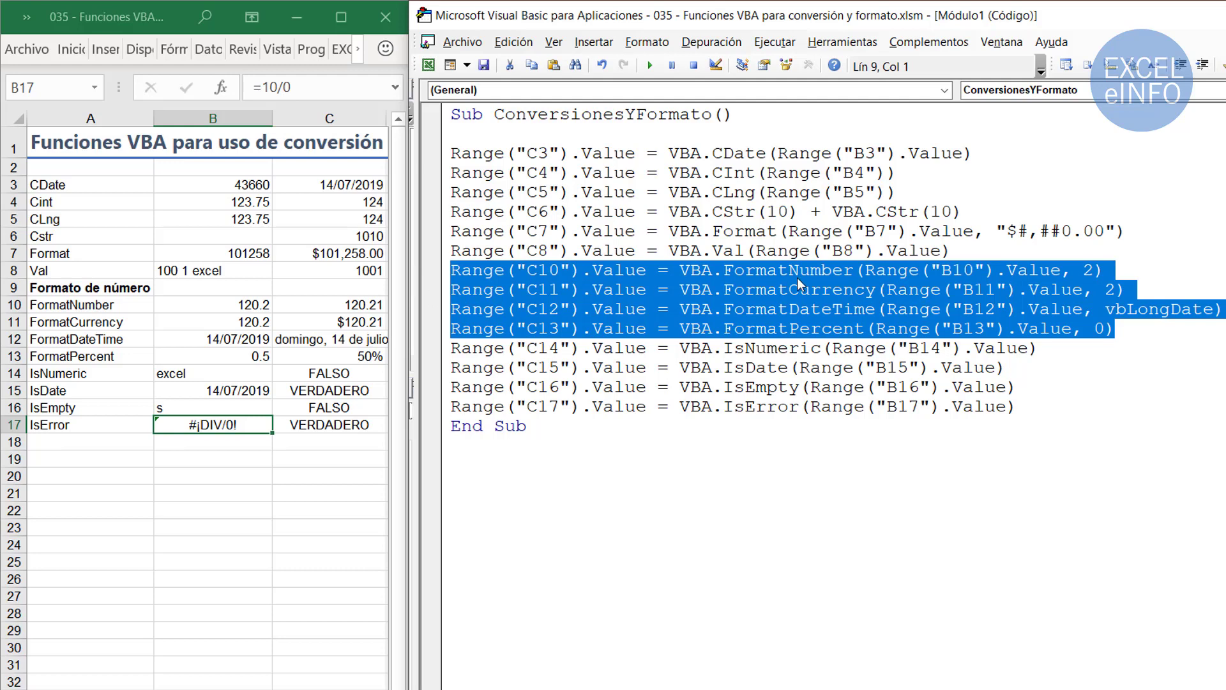
double_click(728, 233)
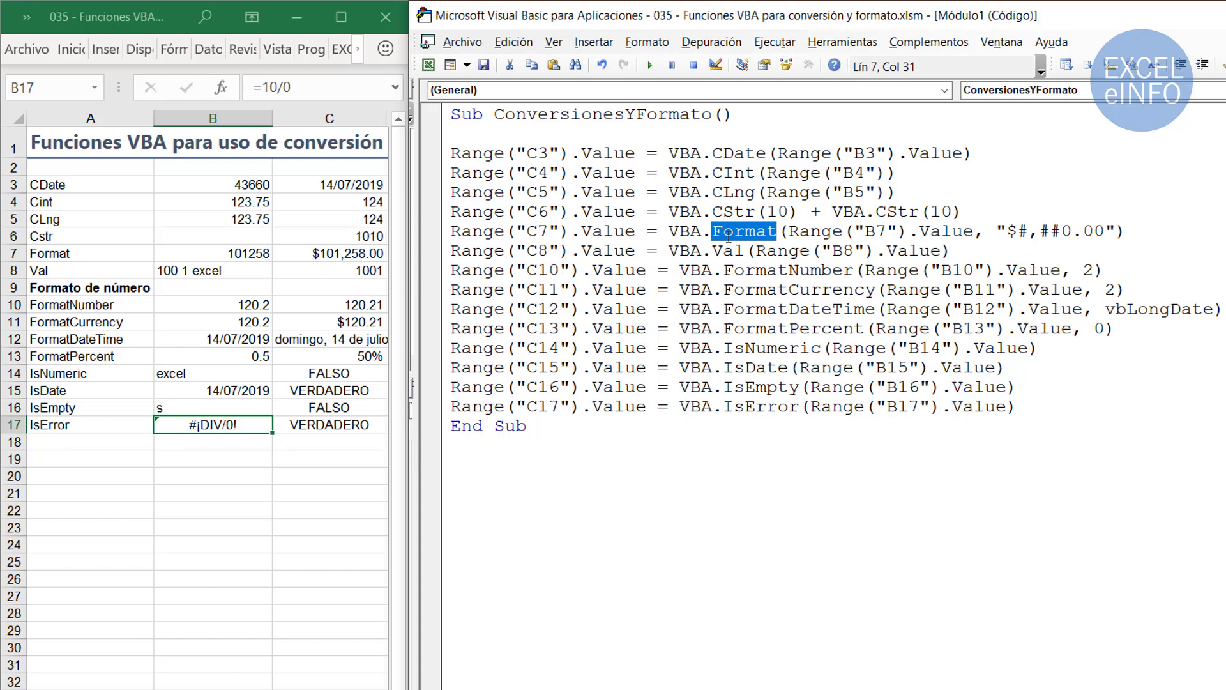
click(1009, 231)
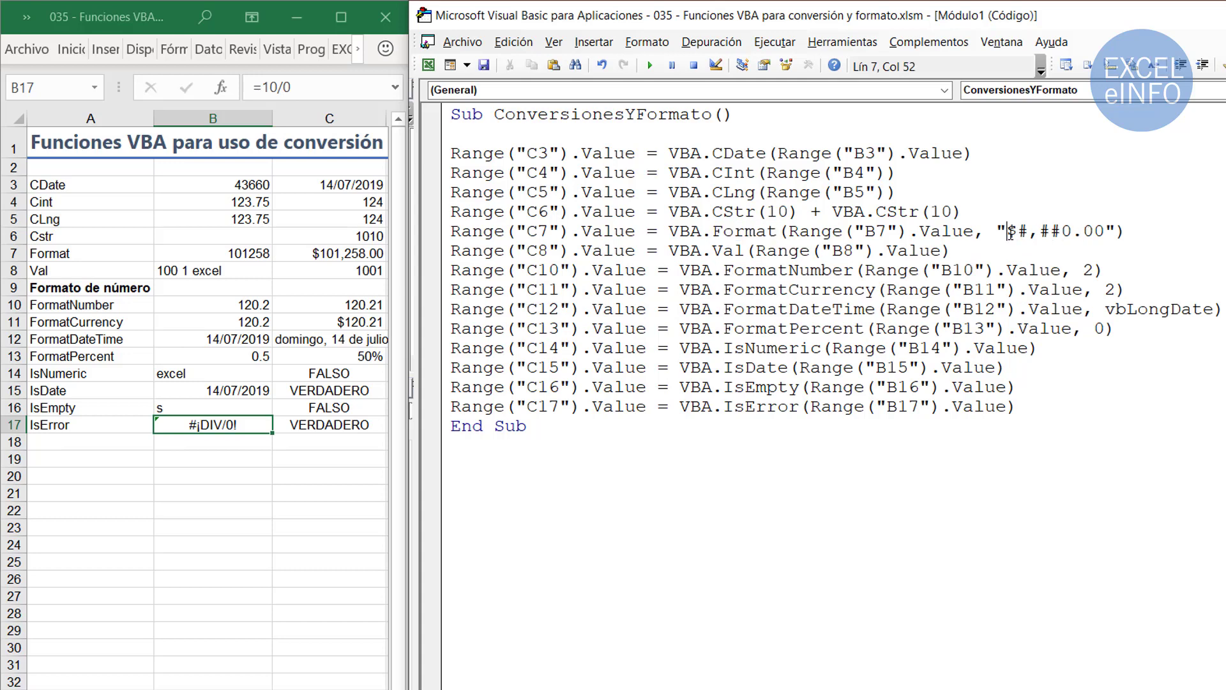
drag(1009, 232, 1104, 232)
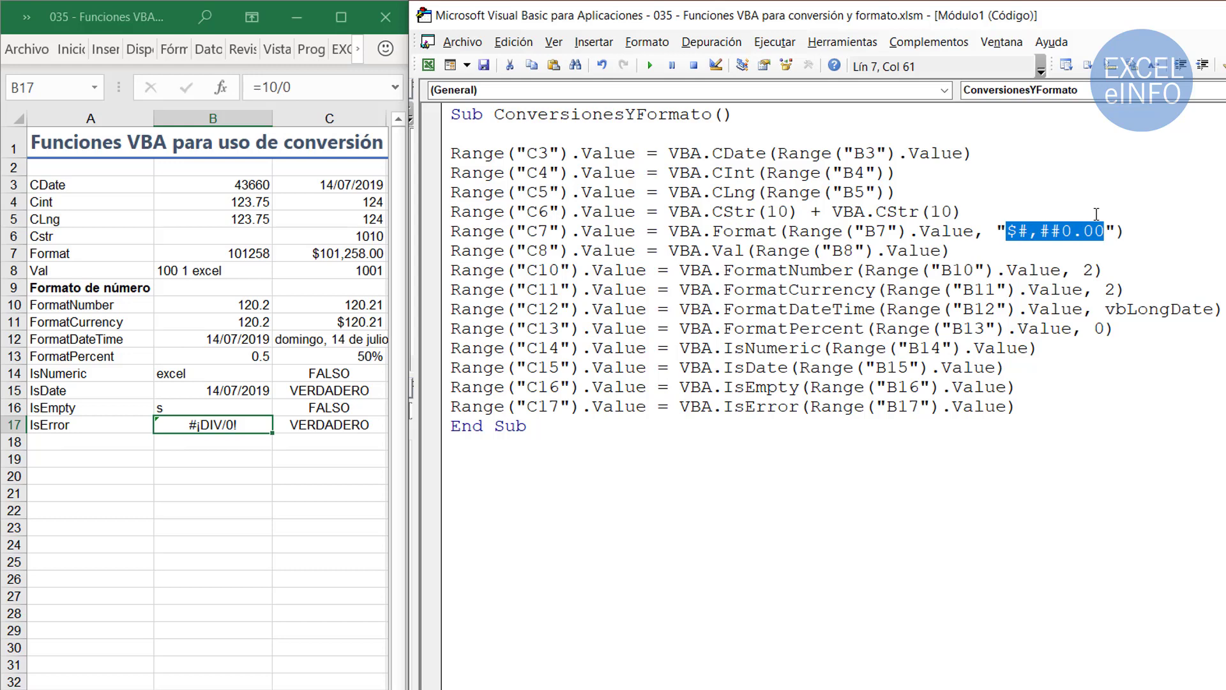
- Open Formato de celdas for B4, browse Fecha, Hora and Porcentaje, and select the 0.00% custom code
right_click(229, 198)
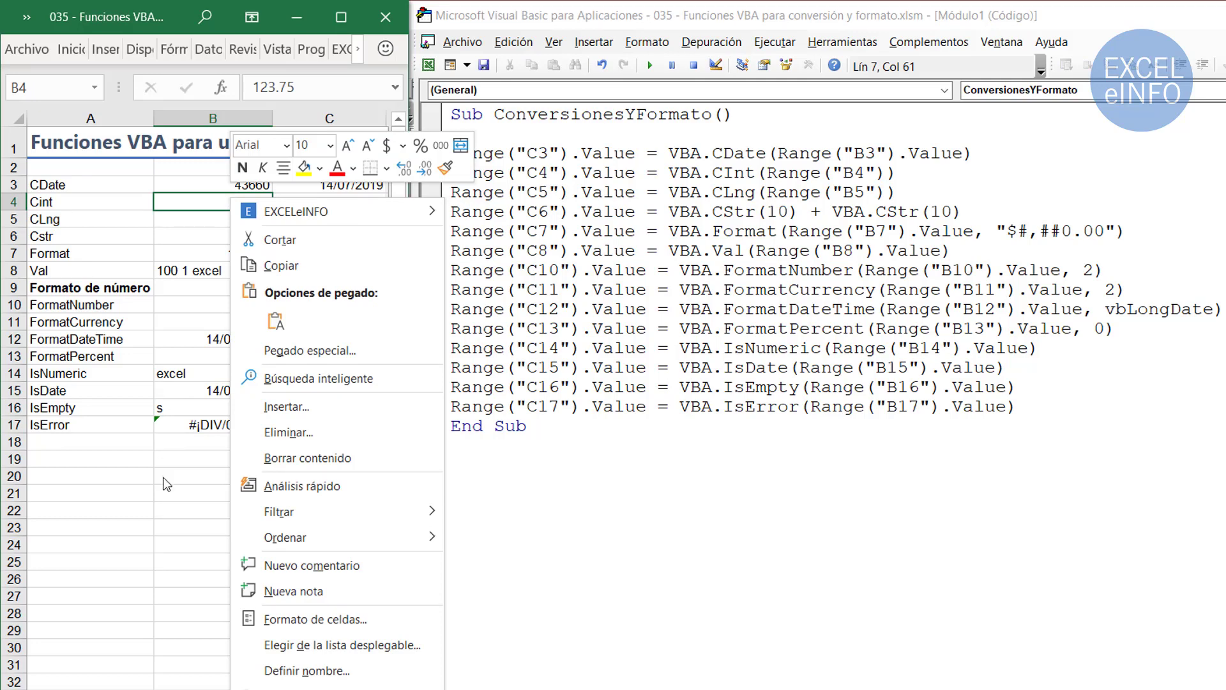
click(352, 616)
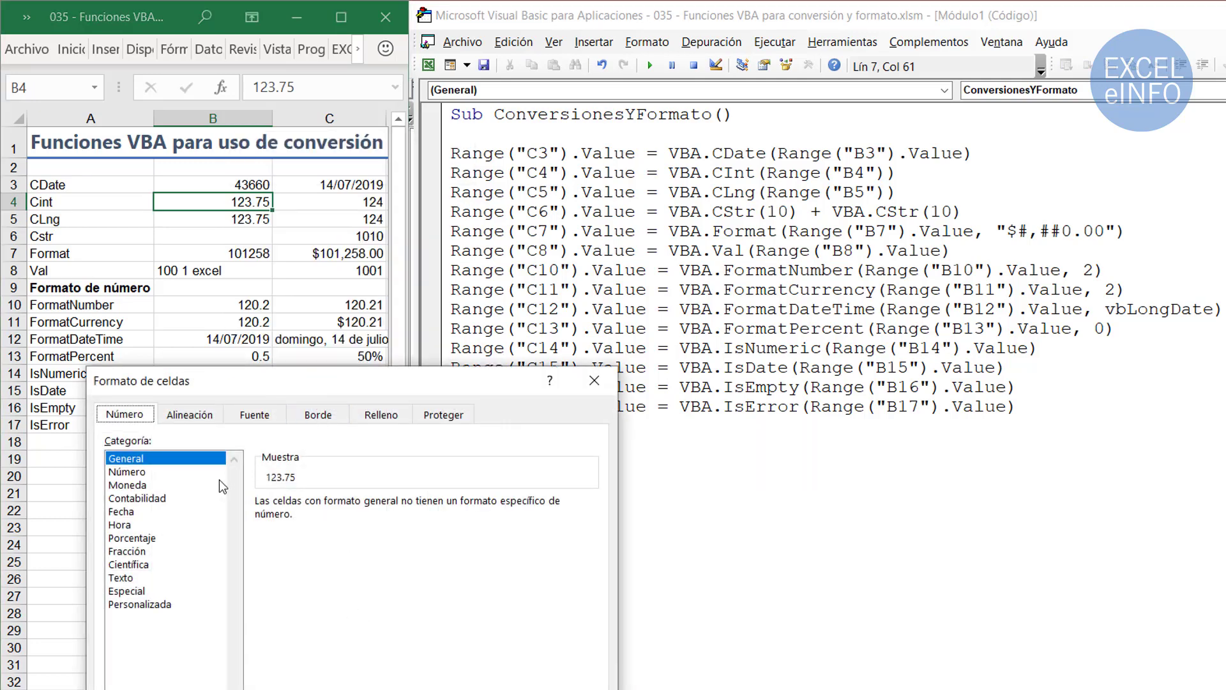
drag(323, 383, 434, 187)
click(255, 315)
click(259, 369)
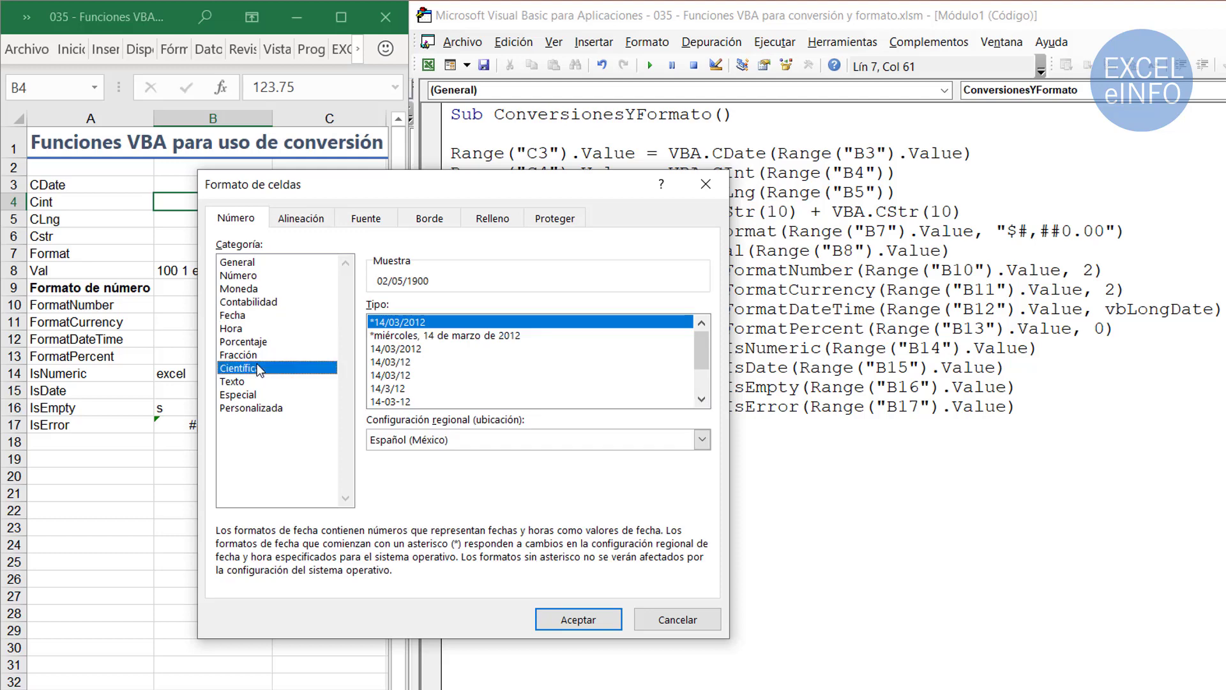
drag(258, 369, 262, 328)
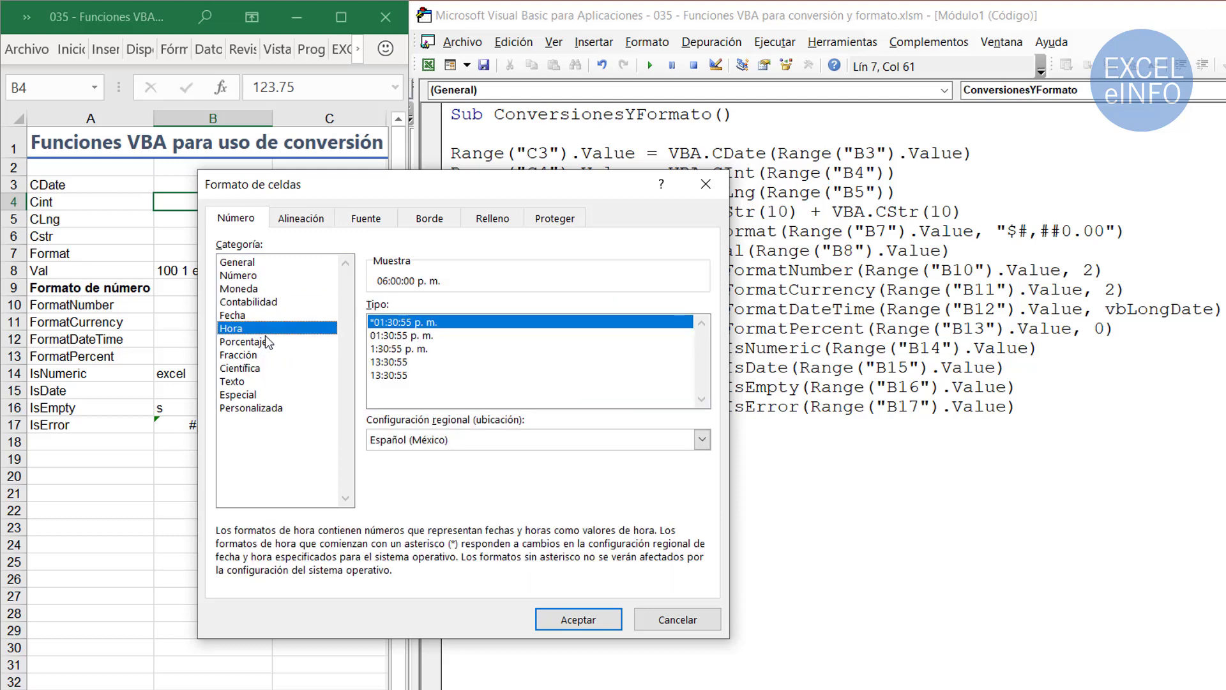
click(266, 341)
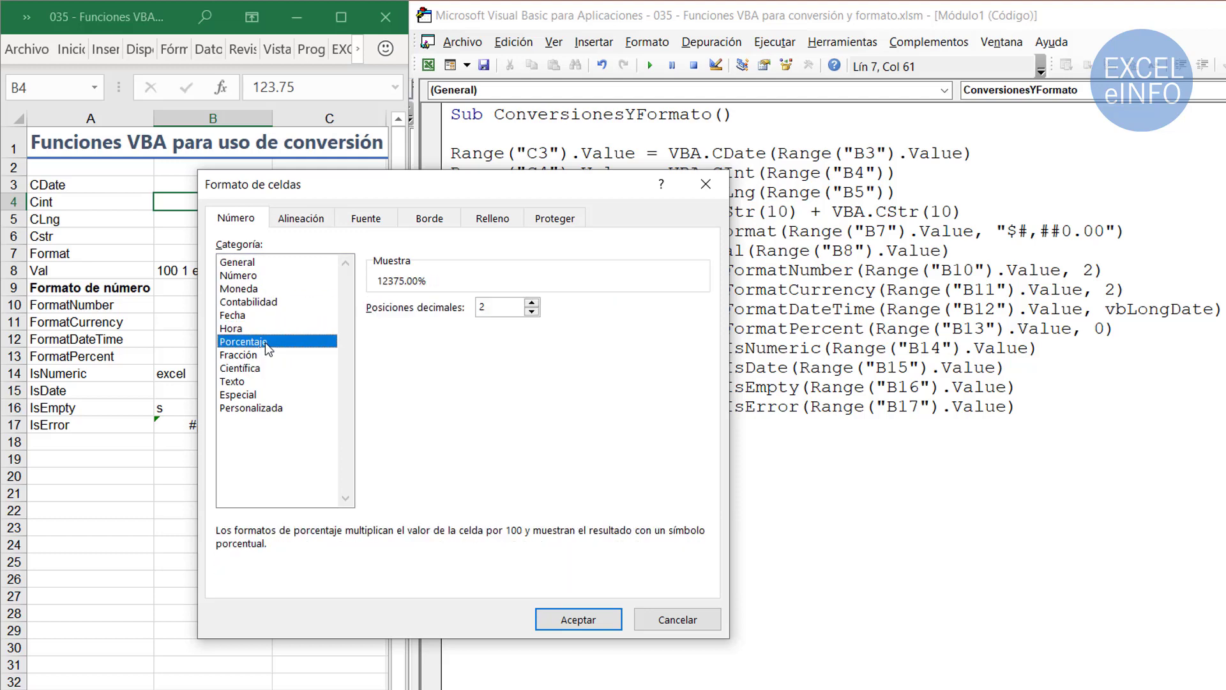
click(287, 408)
drag(429, 325, 304, 313)
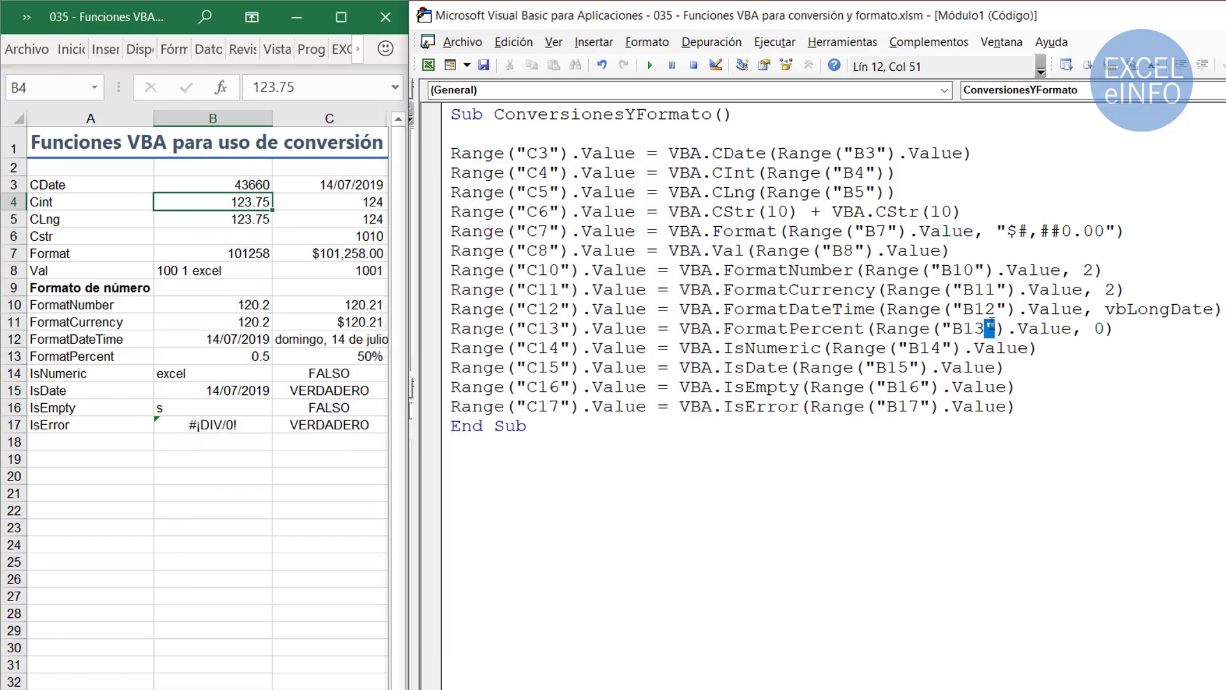
- Review the C10–C13 formatting lines and the C7 Format line in the macro code
drag(1141, 333, 345, 272)
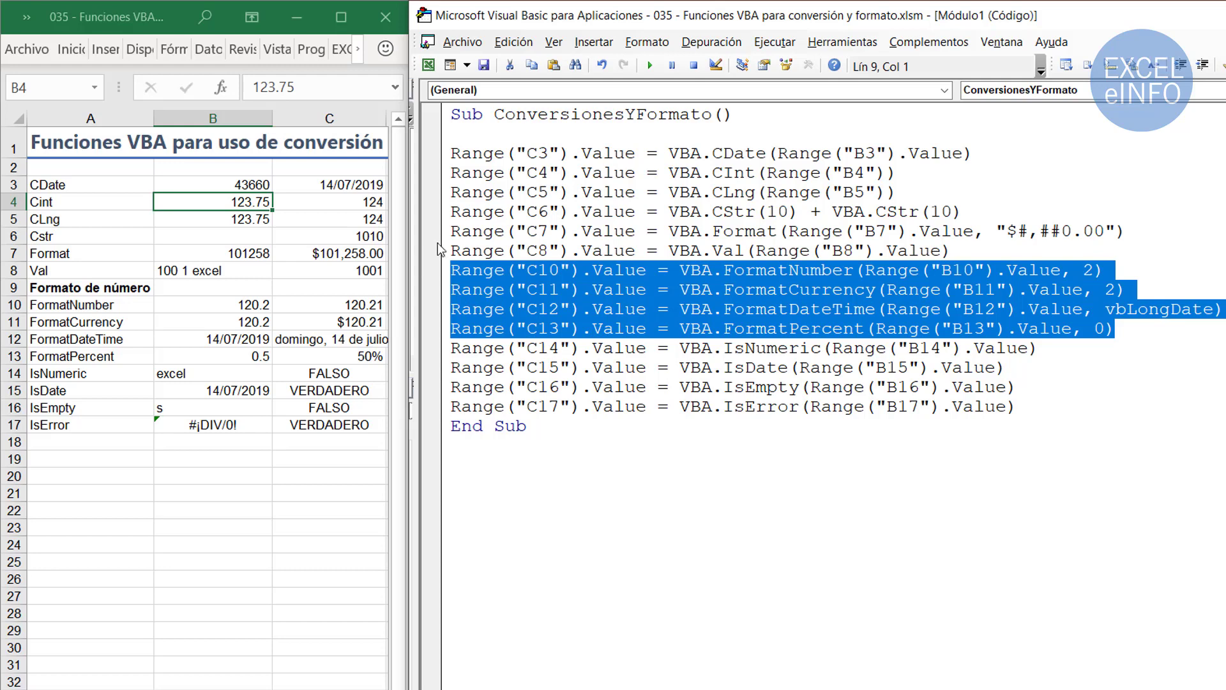
drag(451, 231, 1151, 234)
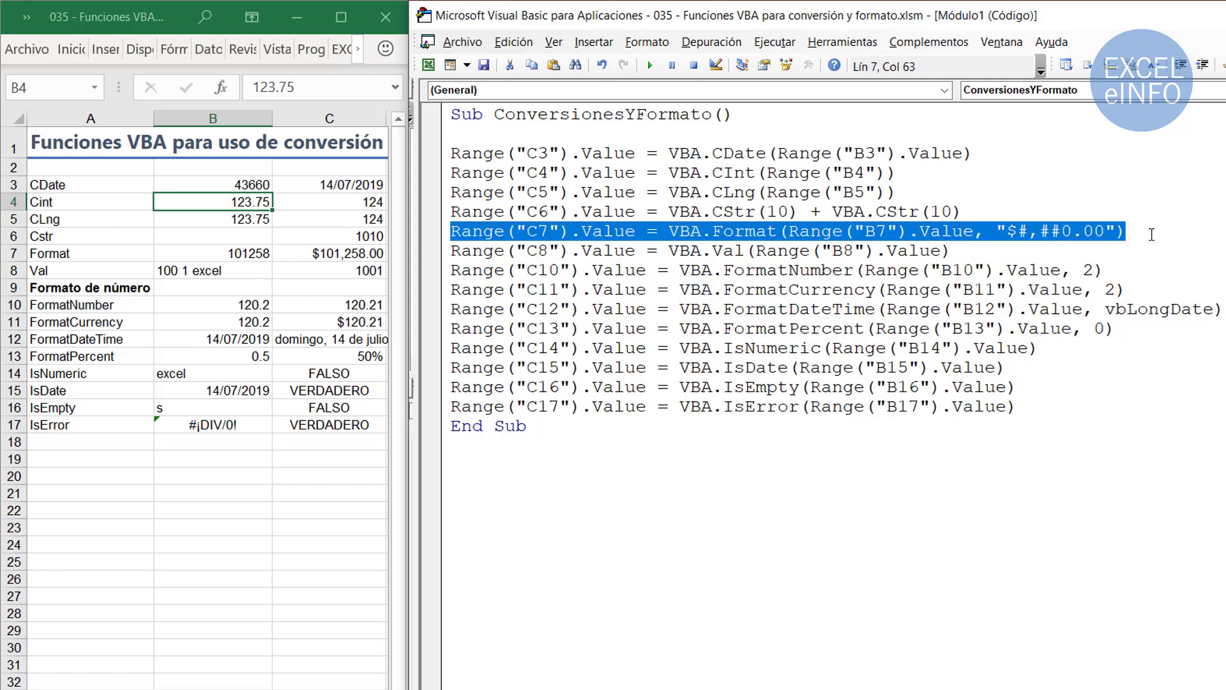
click(1022, 138)
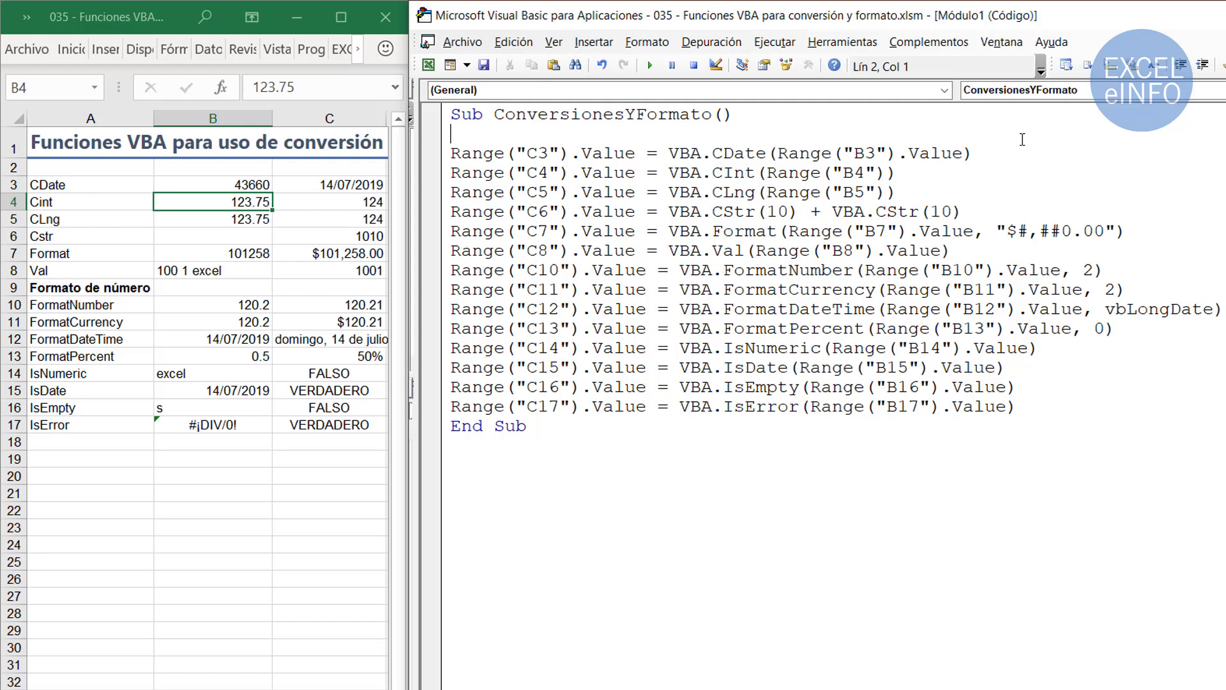
text(VBA.)
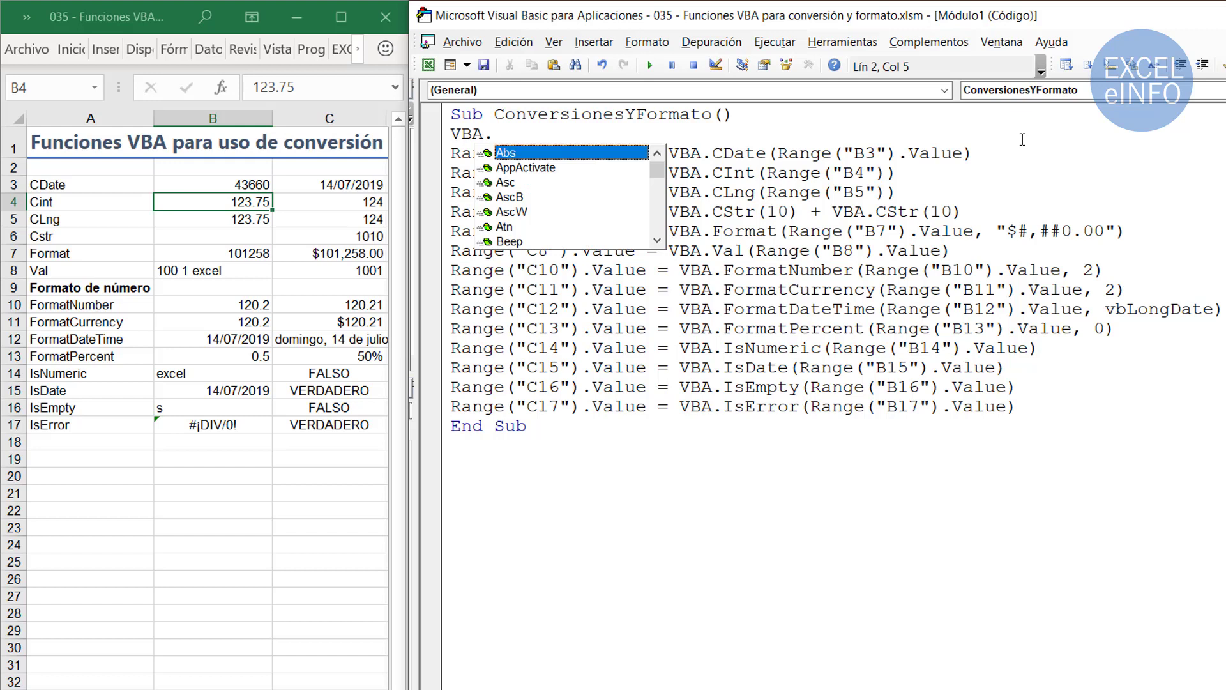
key(Down)
key(Down)
key(Down)
key(Down)
key(Down)
key(Down)
key(Down)
key(Down)
key(Down)
key(Down)
key(Down)
key(Down)
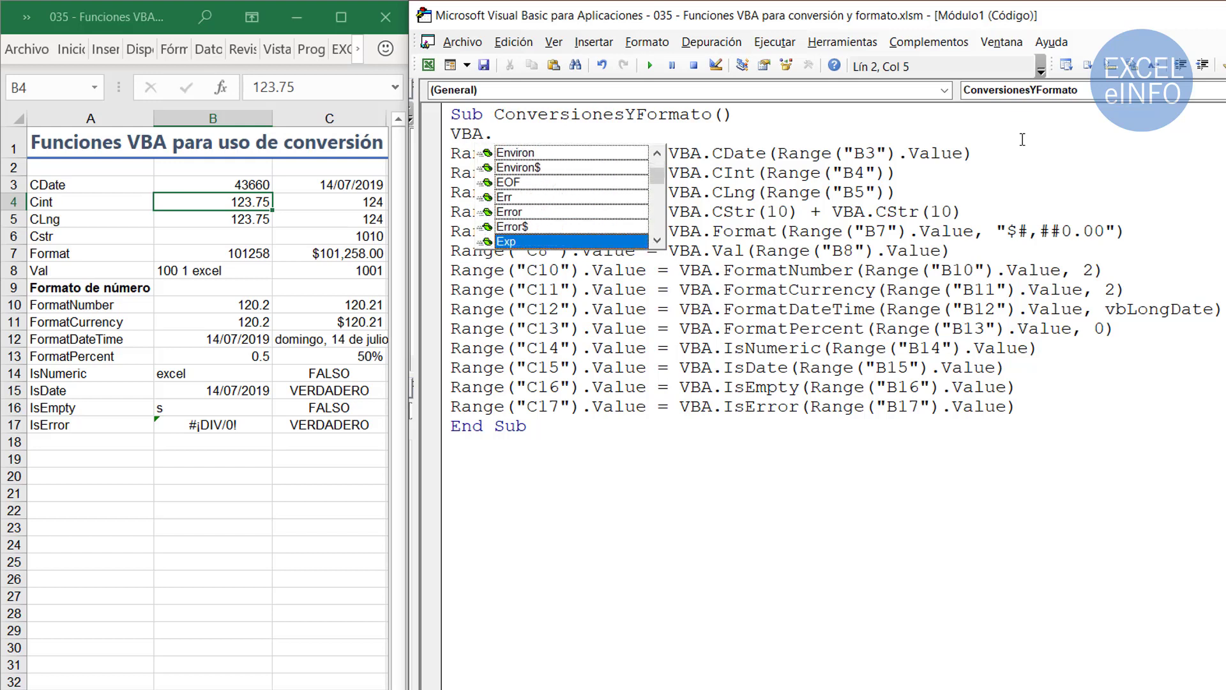
key(Down)
key(Down)
key(Down)
key(Down)
key(Down)
key(Down)
key(Down)
key(Down)
key(Down)
key(Down)
key(Down)
key(Down)
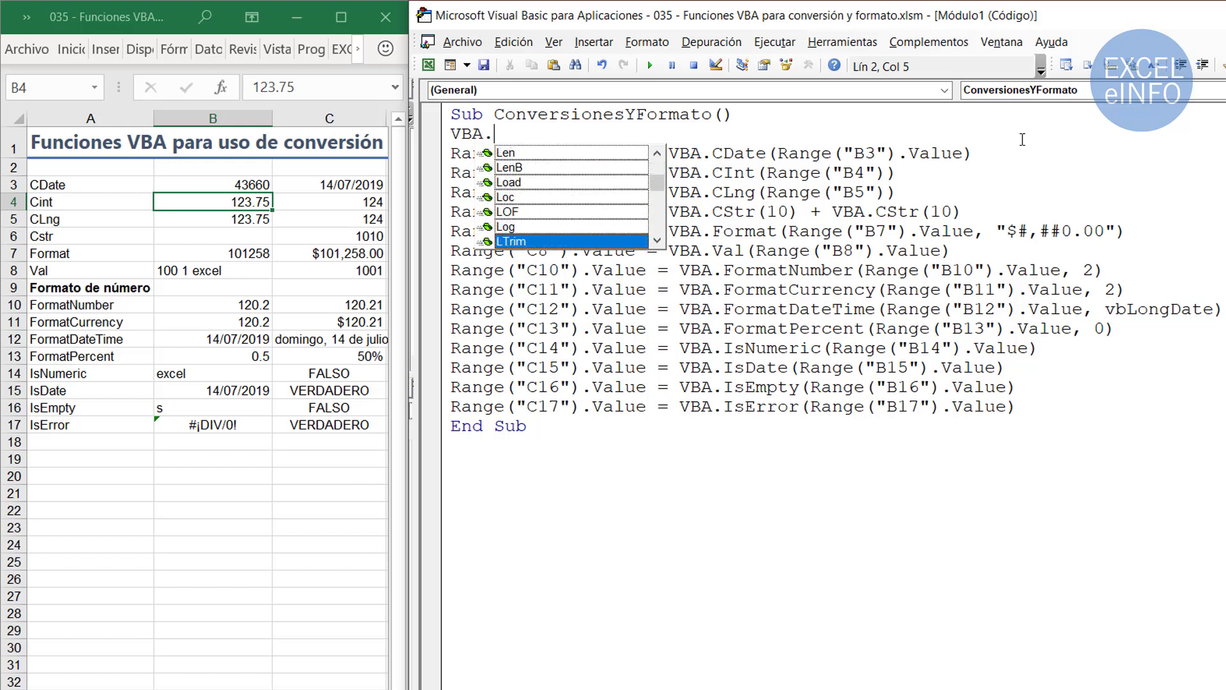
key(Down)
key(Down)
key(Down)
key(Down)
key(Down)
key(Down)
key(Down)
key(Down)
key(Down)
key(Down)
key(Down)
key(Down)
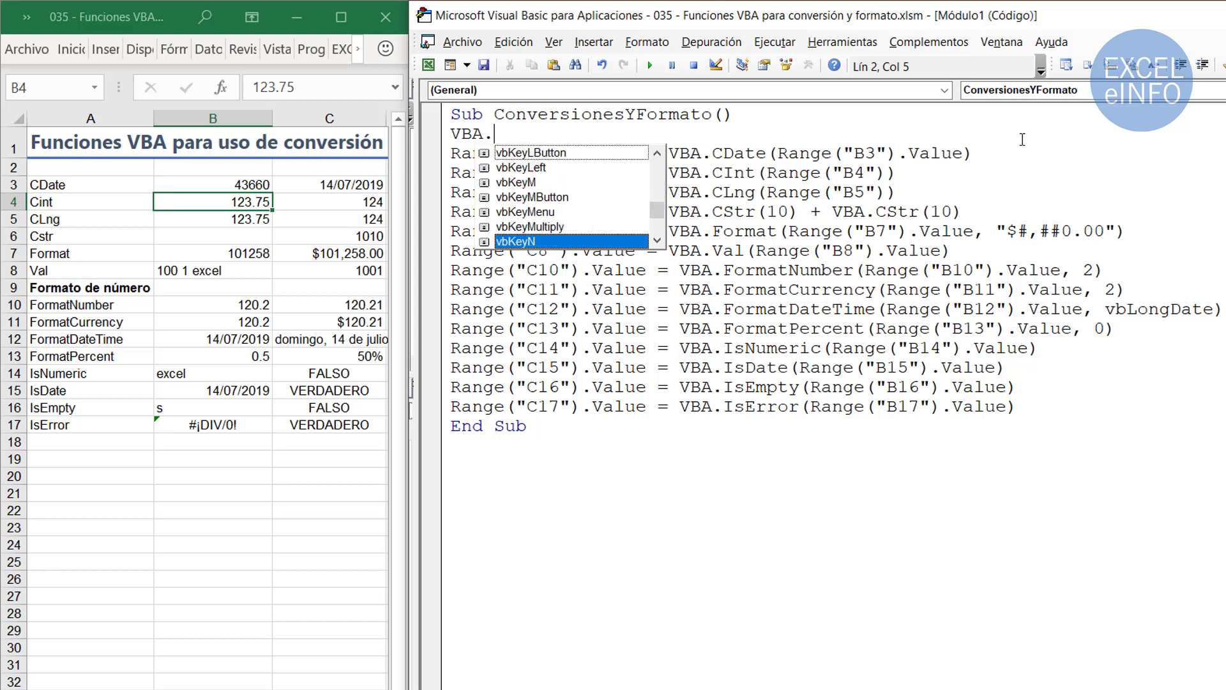
key(Down)
key(Down)
key(Down)
key(Down)
key(Down)
key(Down)
key(Page_Up)
key(Page_Up)
key(Page_Up)
key(Page_Up)
key(Page_Up)
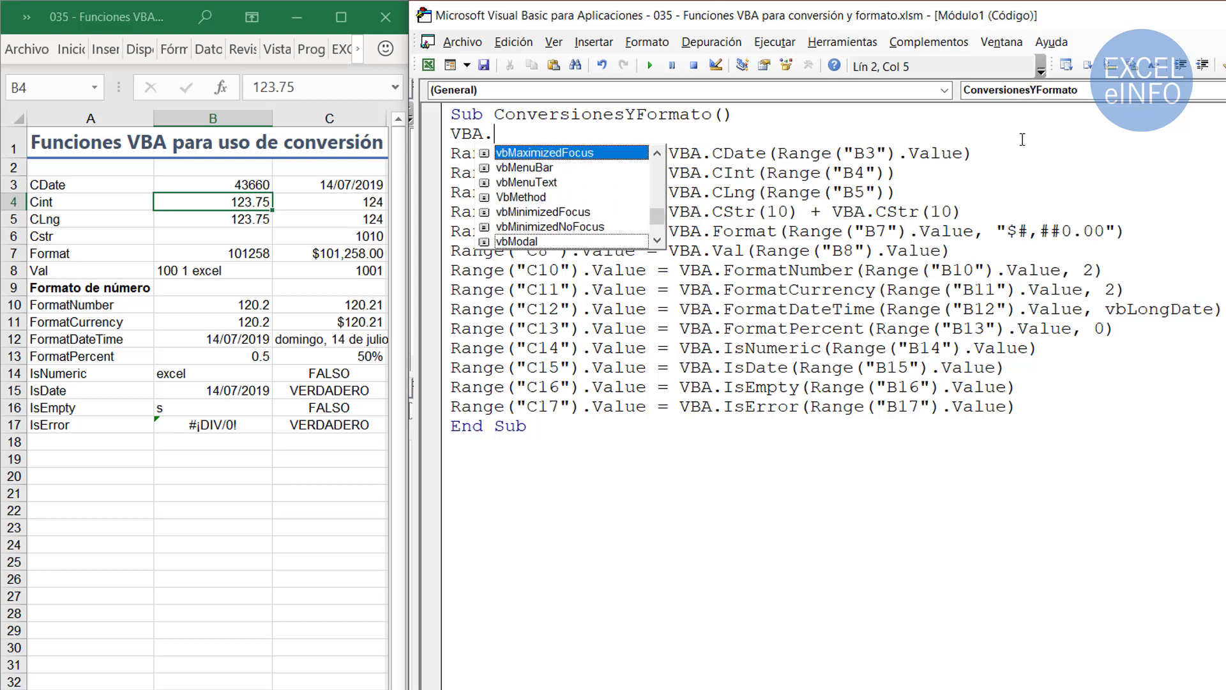
key(Home)
key(Page_Down)
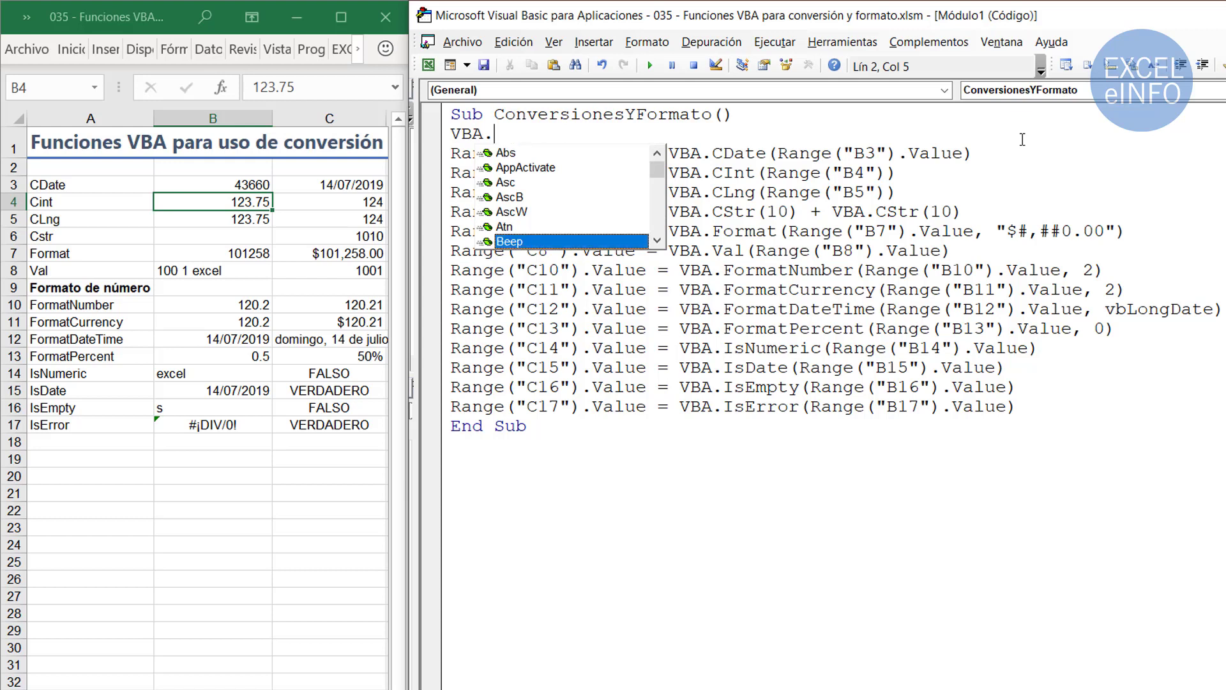
key(Page_Down)
key(Page_Down)
key(Page_Down)
key(Page_Down)
key(Page_Down)
key(Page_Down)
key(Page_Up)
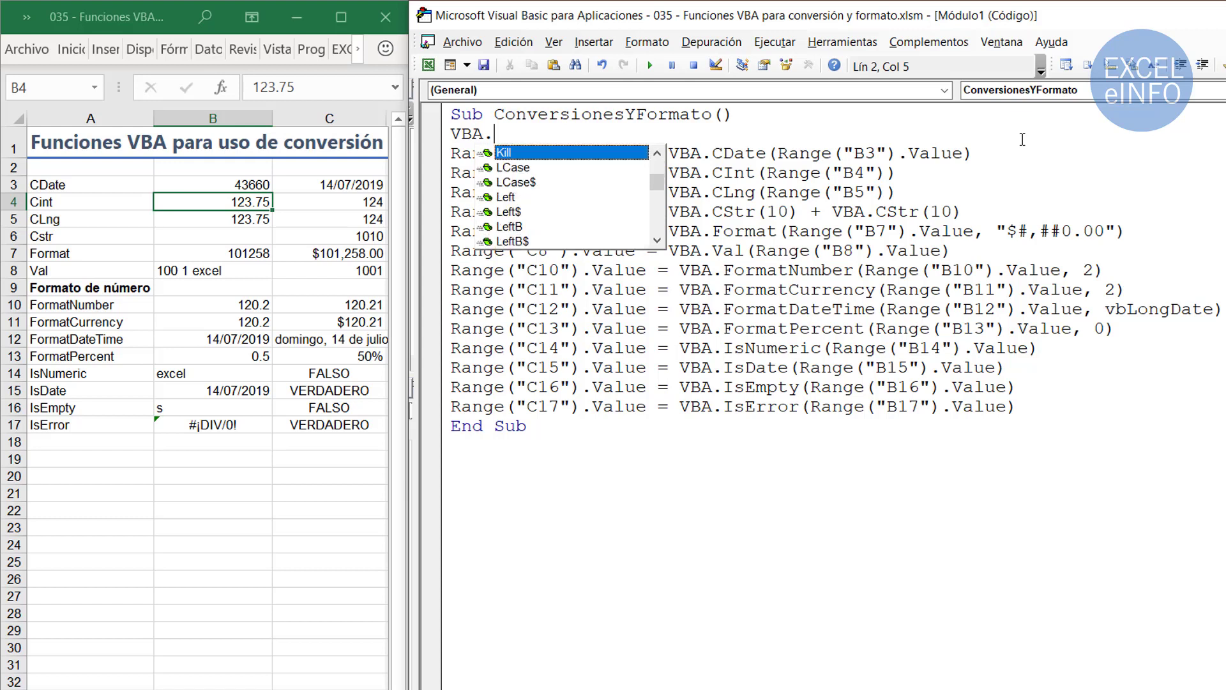
key(Page_Up)
key(Page_Up)
key(Page_Up)
key(Page_Down)
key(Page_Down)
key(Page_Down)
key(Page_Down)
key(Page_Down)
key(Page_Down)
key(Page_Down)
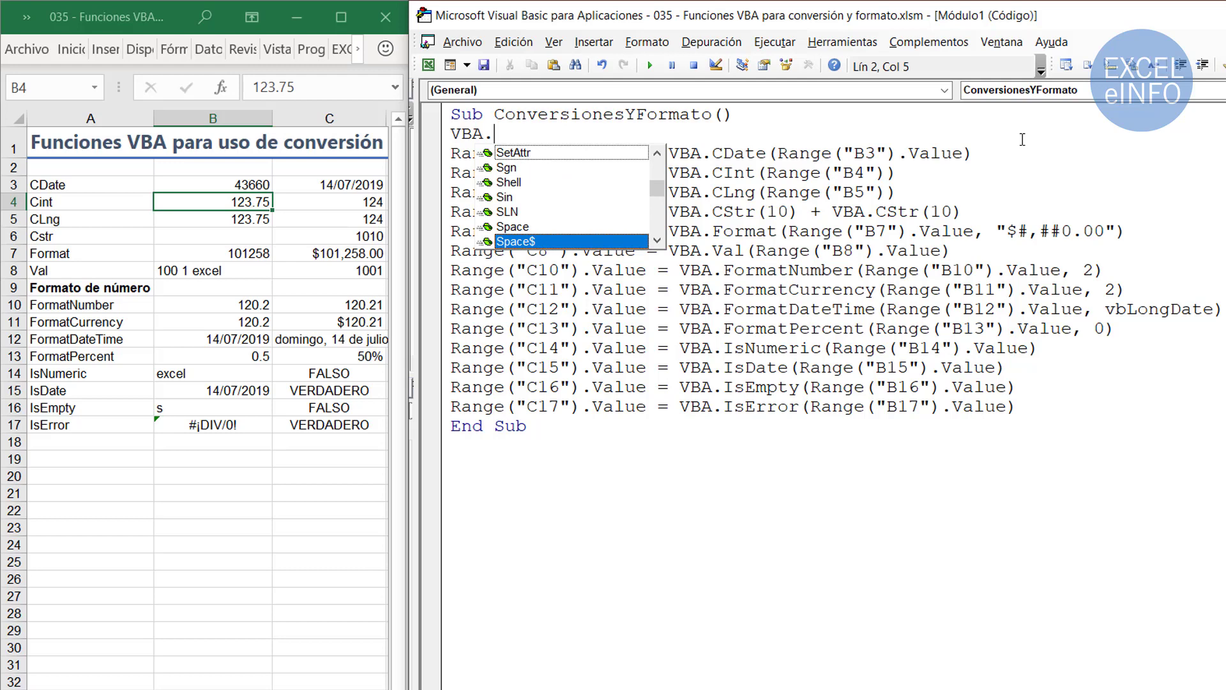
key(Page_Down)
key(Page_Down)
key(Page_Down)
key(Page_Down)
key(Page_Down)
key(Page_Down)
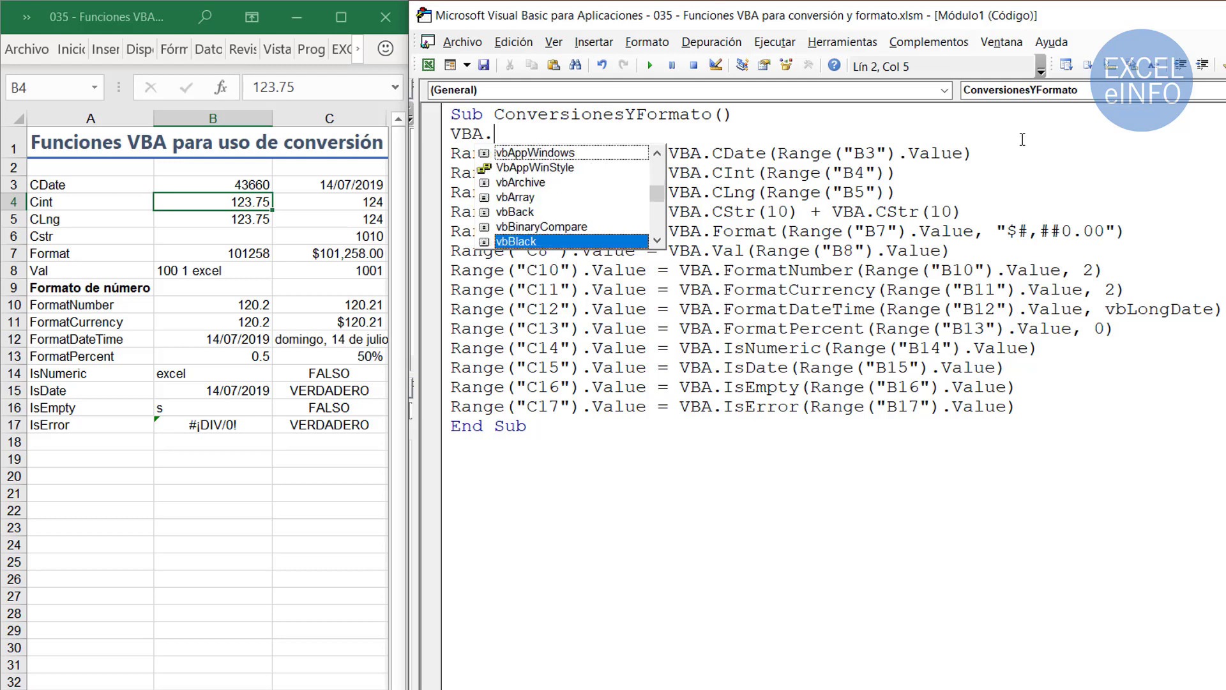
key(Page_Down)
key(Page_Up)
key(Home)
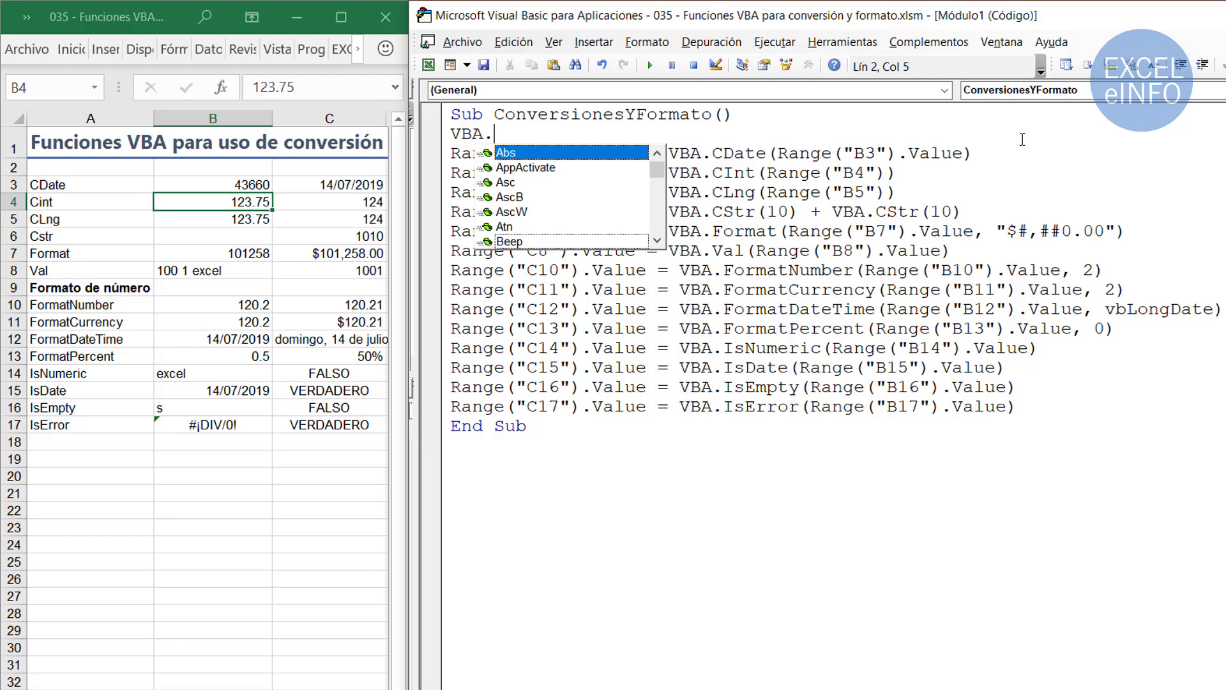
key(shift+Home)
key(BackSpace)
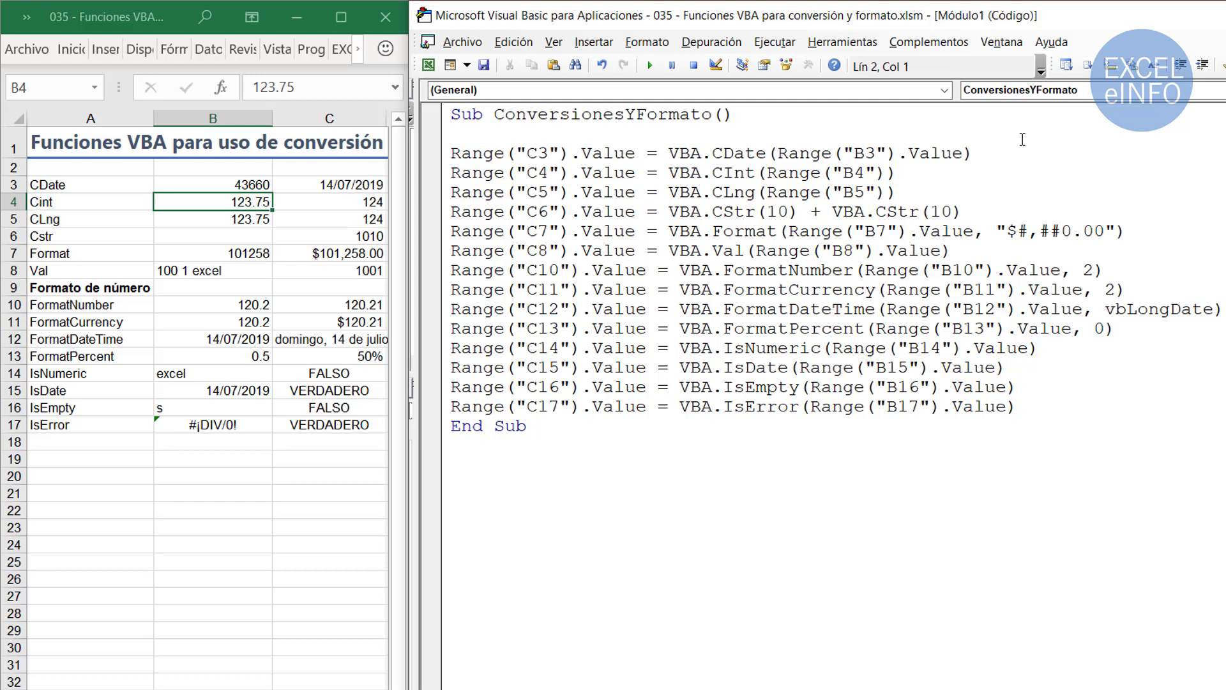